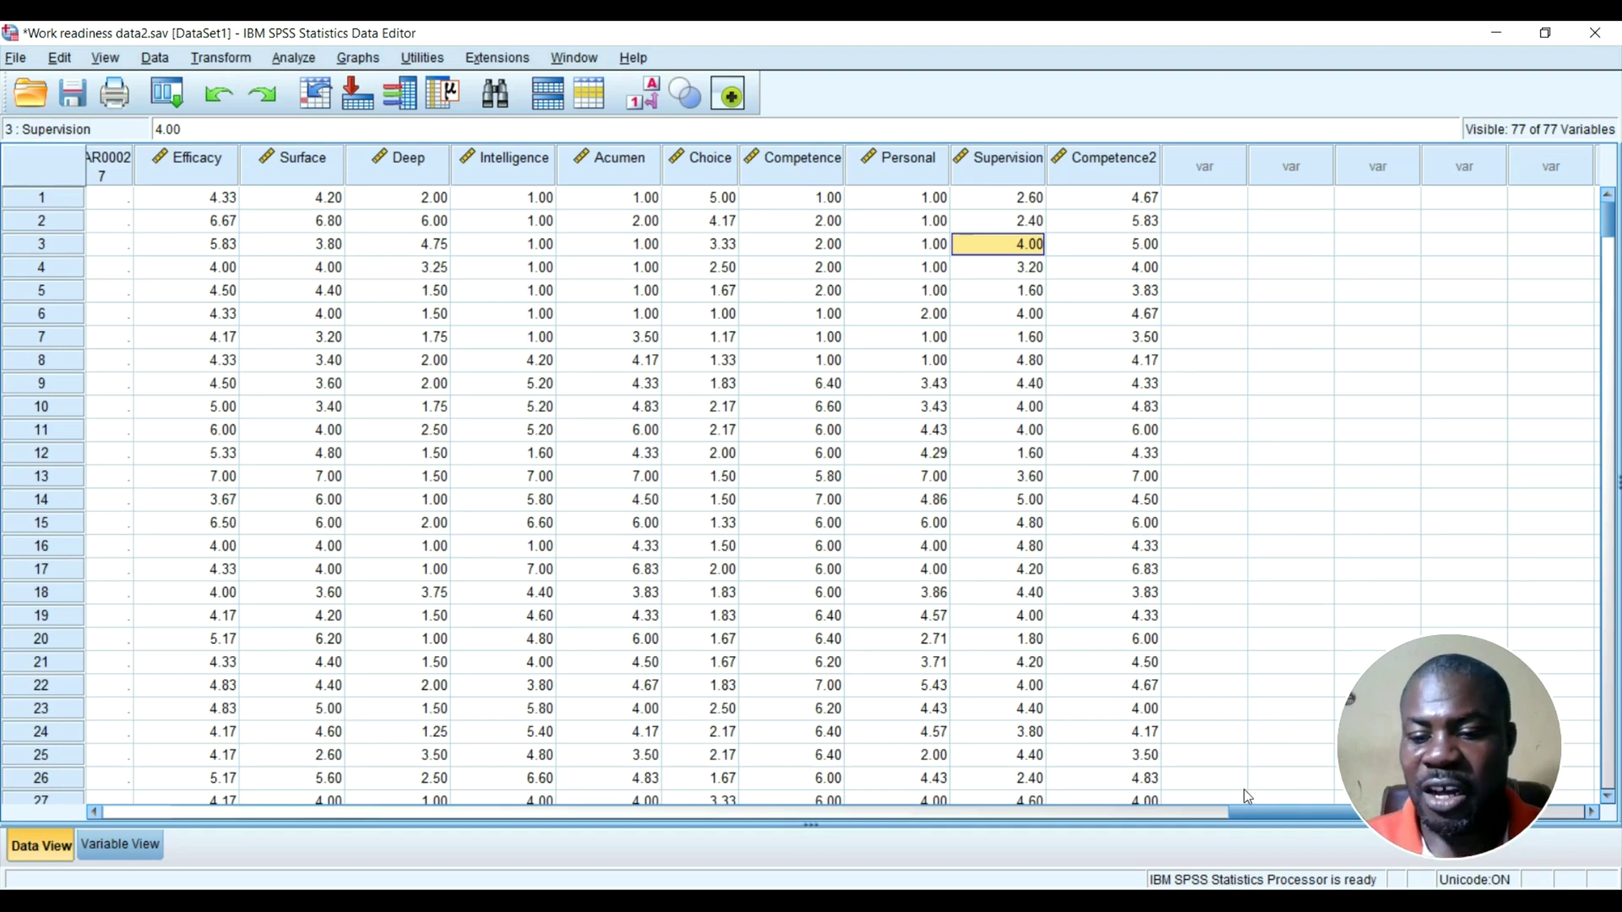
Locate the PC1 to PC8 item columns in the dataset and highlight all eight together.
{"action": "left_click_drag", "start_coordinate": [1240, 808], "coordinate": [1204, 728]}
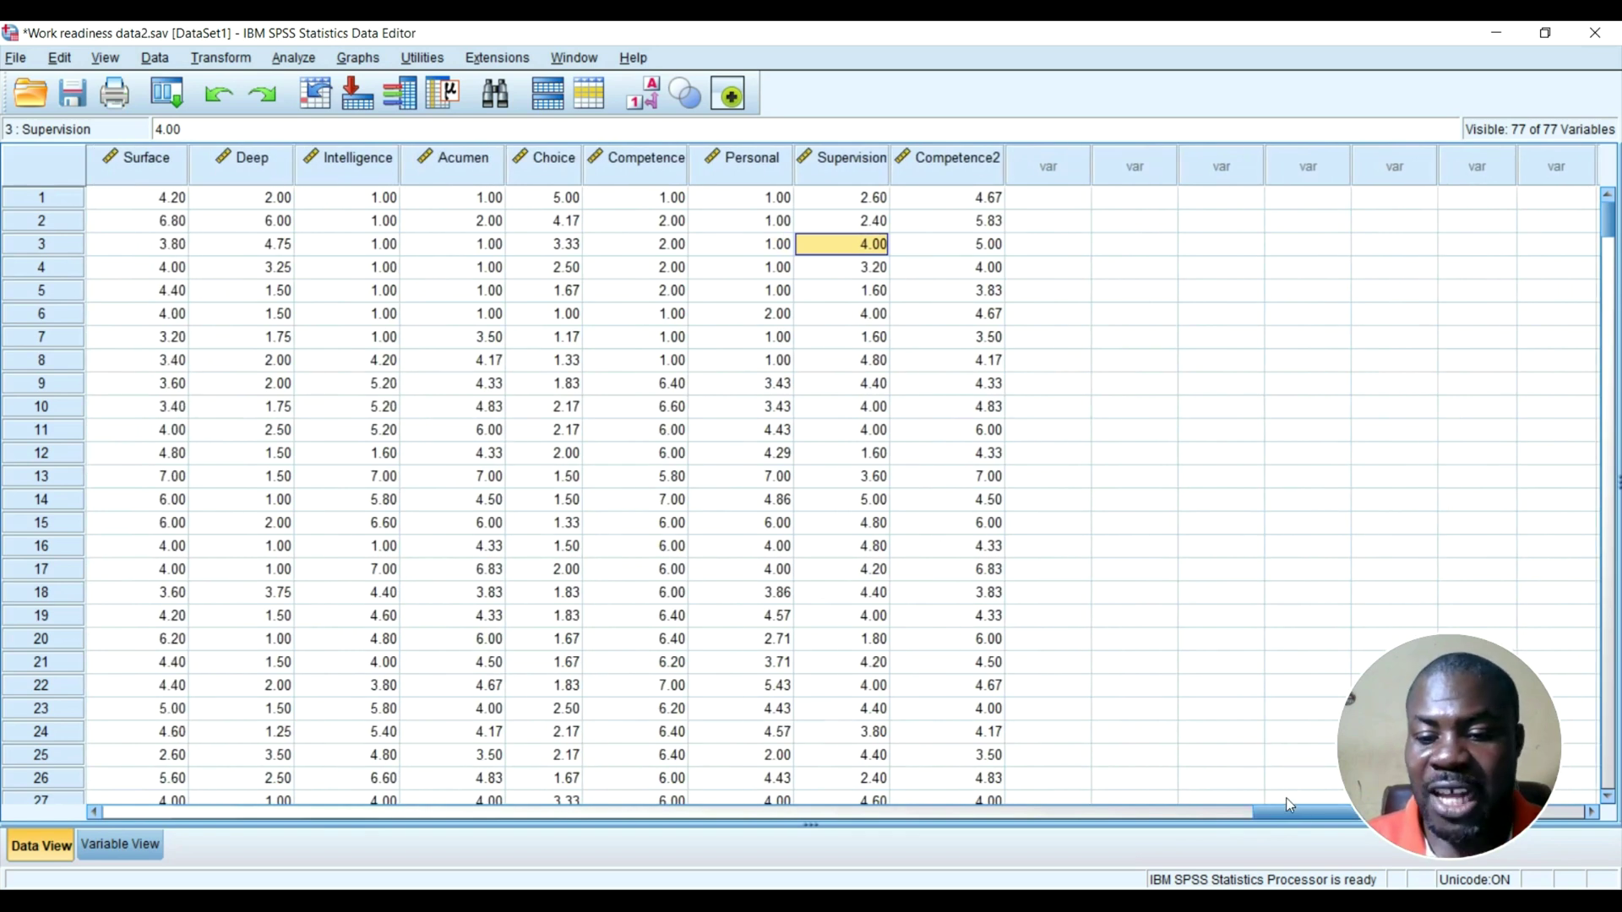
{"action": "left_click_drag", "start_coordinate": [1276, 810], "coordinate": [387, 815]}
{"action": "left_click", "coordinate": [401, 157]}
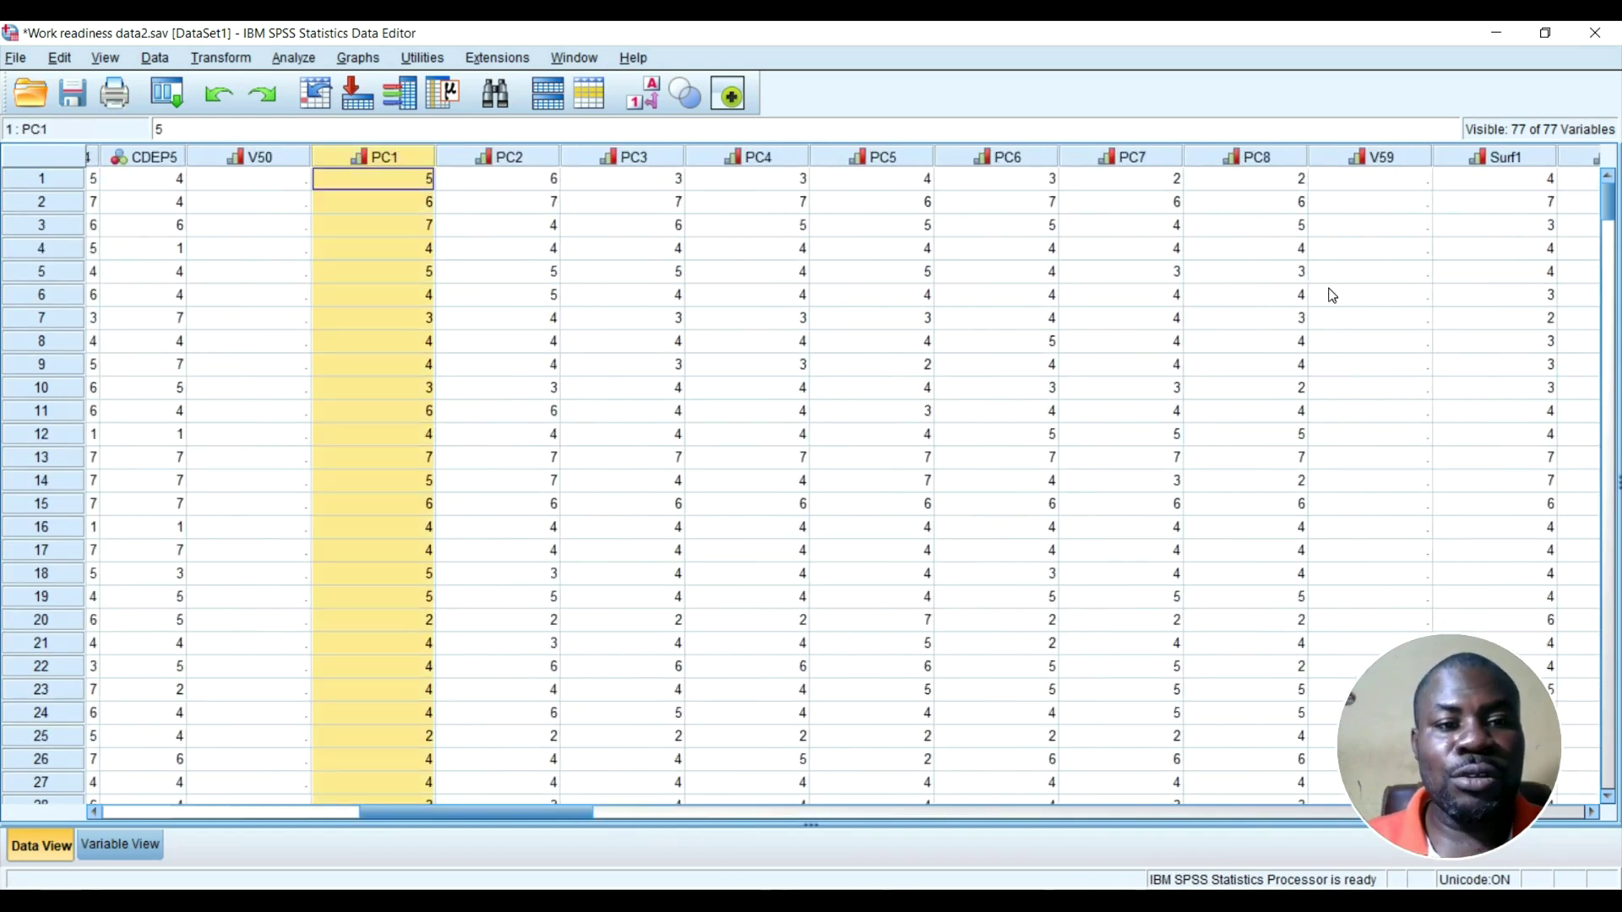
{"action": "left_click", "coordinate": [1277, 157]}
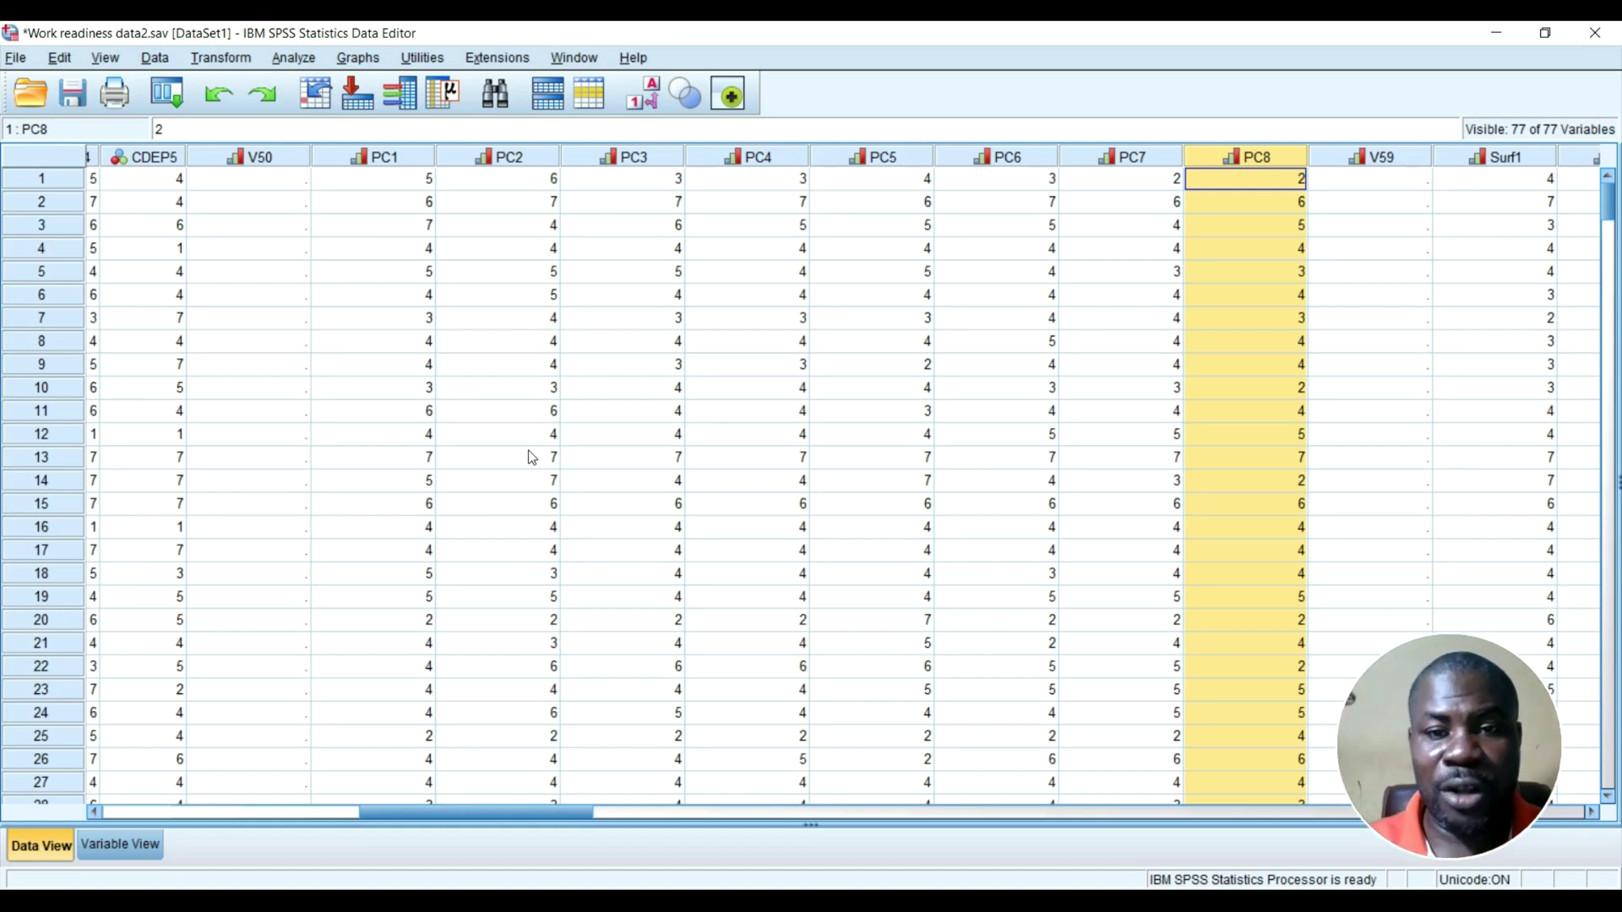
{"action": "left_click_drag", "start_coordinate": [358, 164], "coordinate": [1235, 211]}
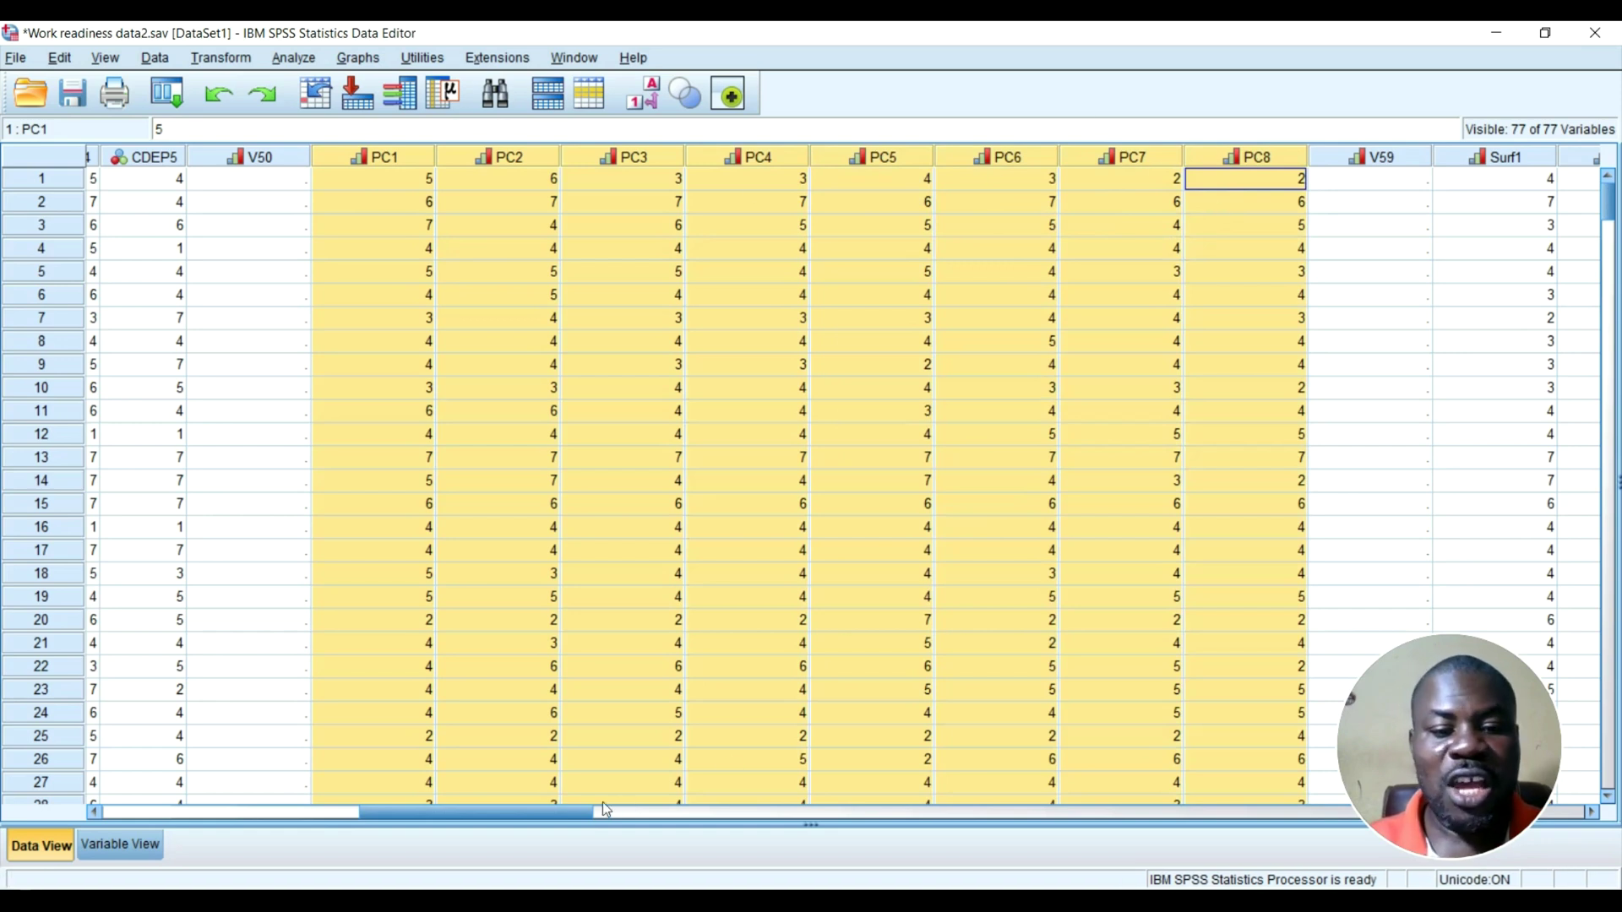
Examine the composite score columns Surface, Deep, Choice and Supervision at the end of the dataset.
{"action": "left_click_drag", "start_coordinate": [572, 809], "coordinate": [1436, 848]}
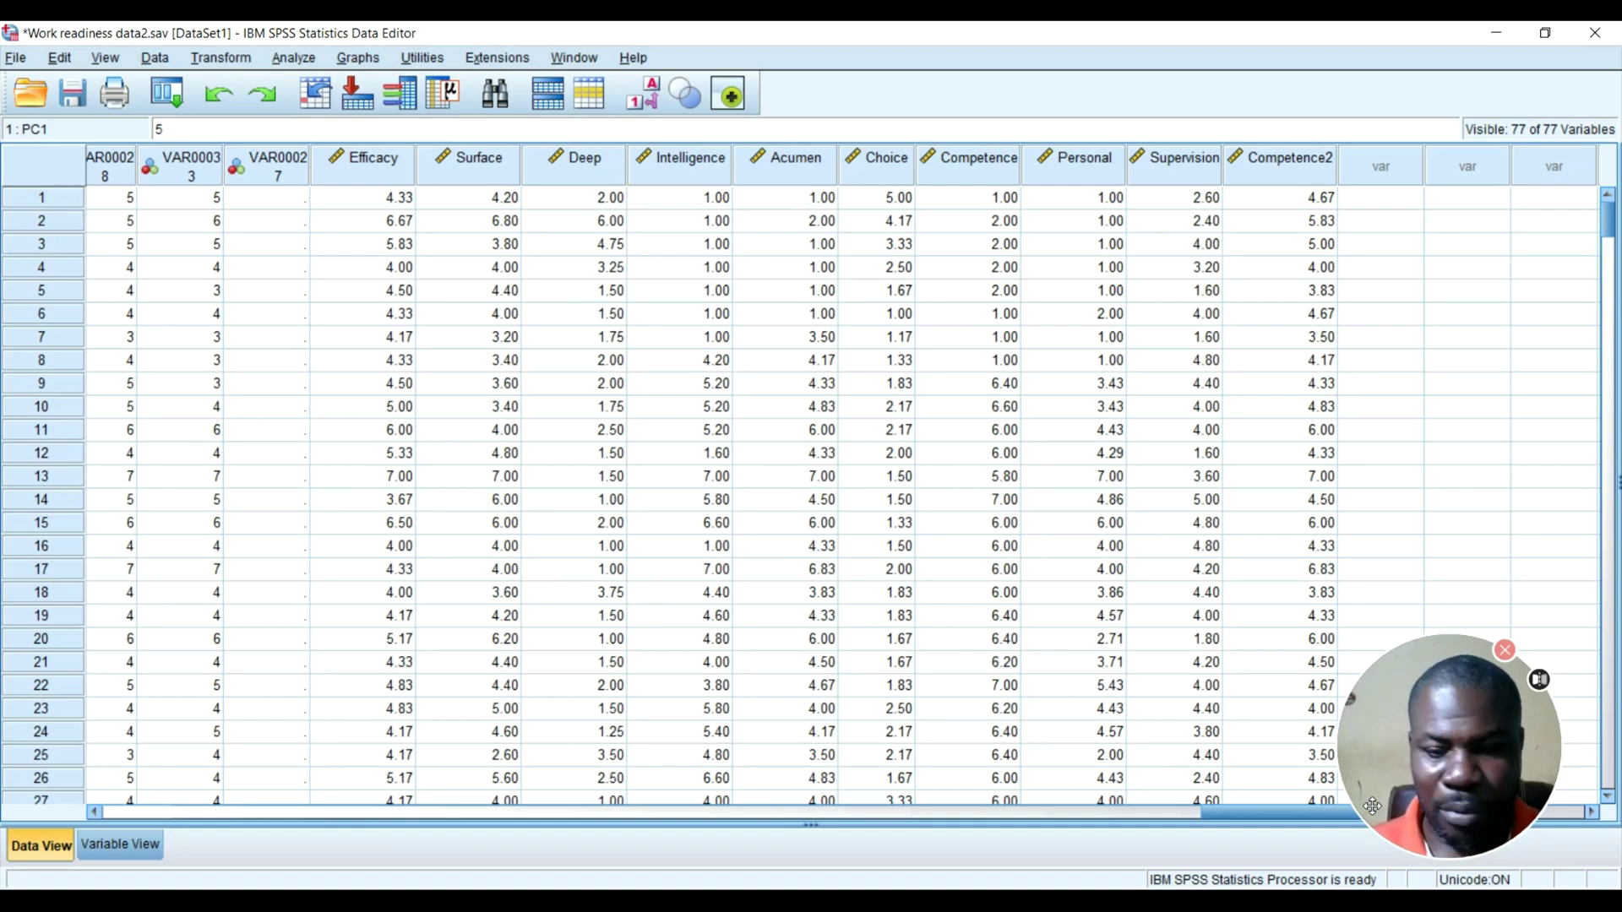
{"action": "left_click", "coordinate": [1405, 836]}
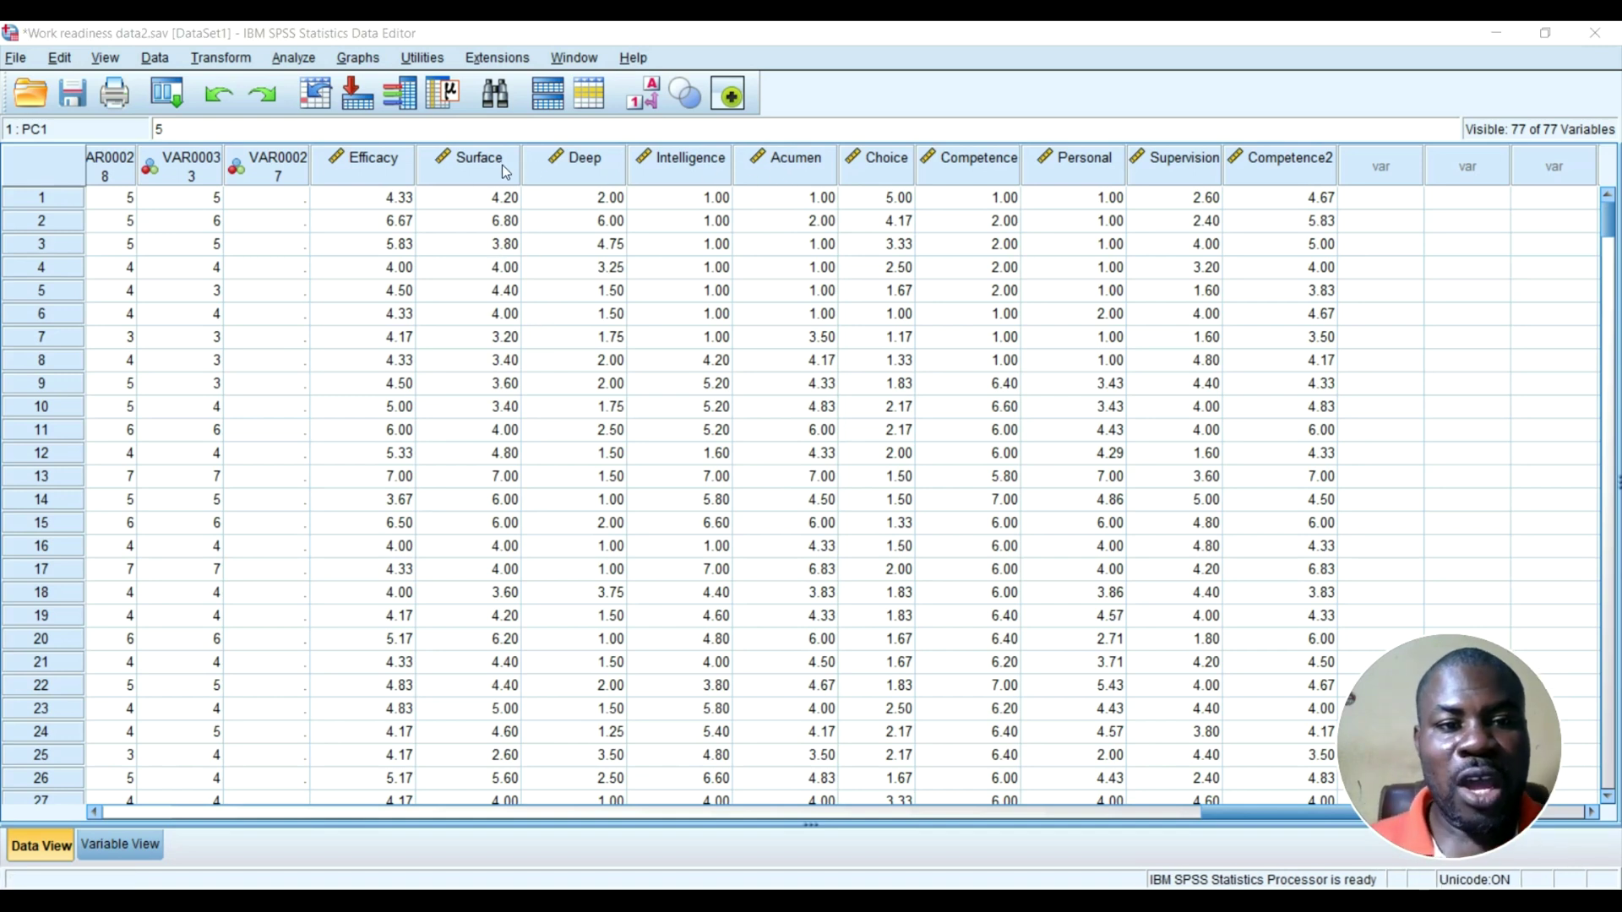
{"action": "left_click", "coordinate": [461, 165]}
{"action": "left_click", "coordinate": [593, 159]}
{"action": "left_click", "coordinate": [478, 159]}
{"action": "left_click", "coordinate": [555, 163]}
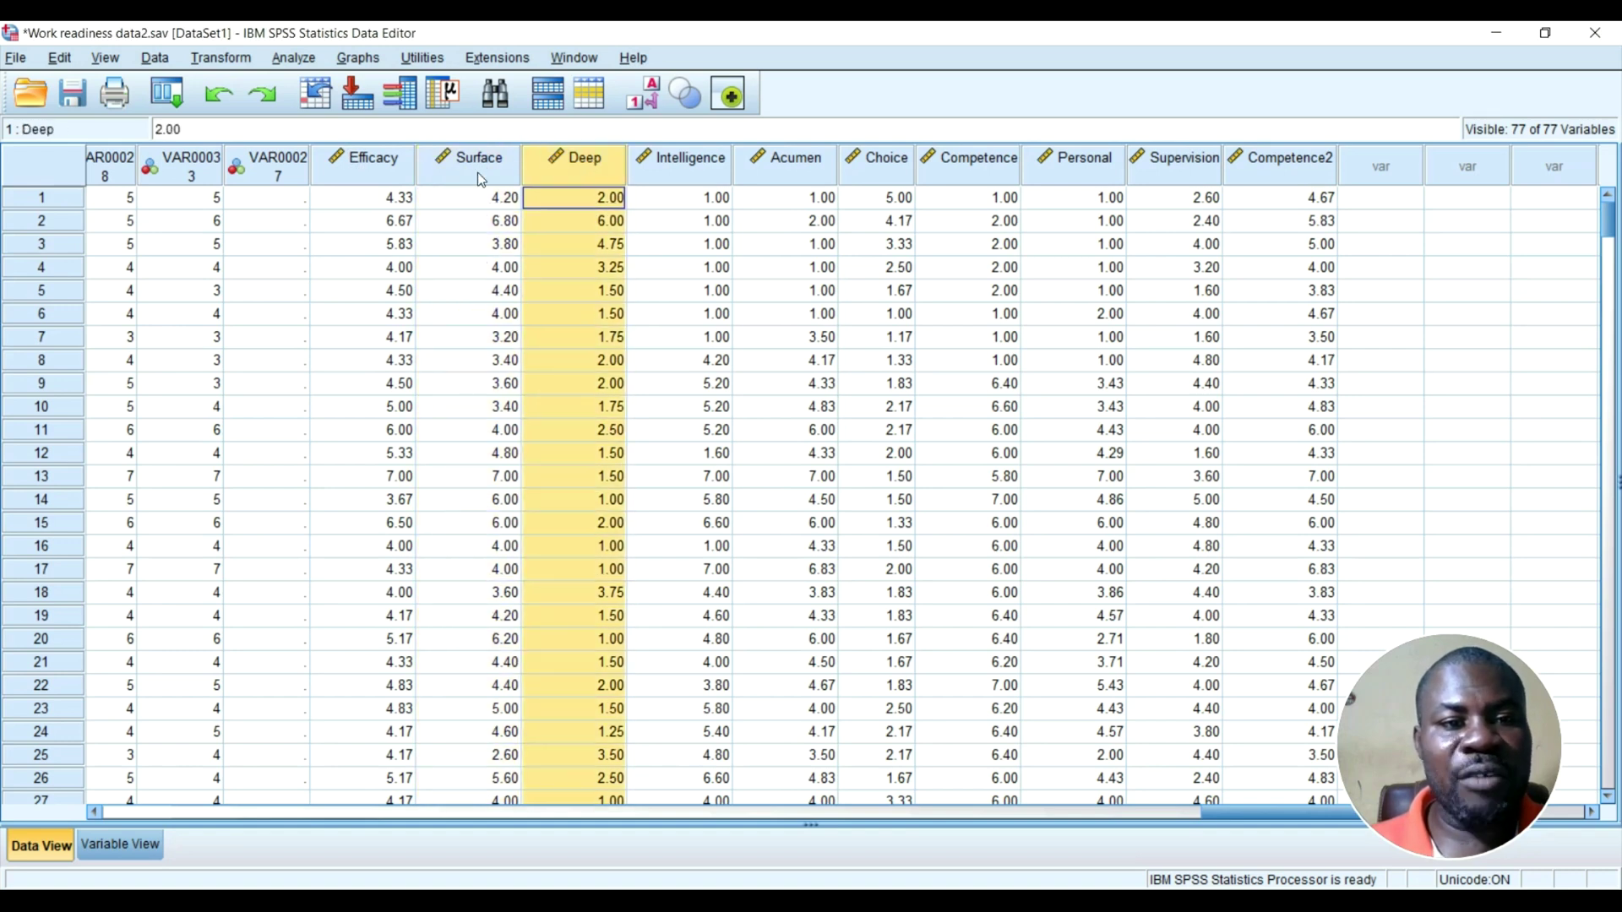
{"action": "left_click", "coordinate": [478, 172]}
{"action": "left_click", "coordinate": [601, 164]}
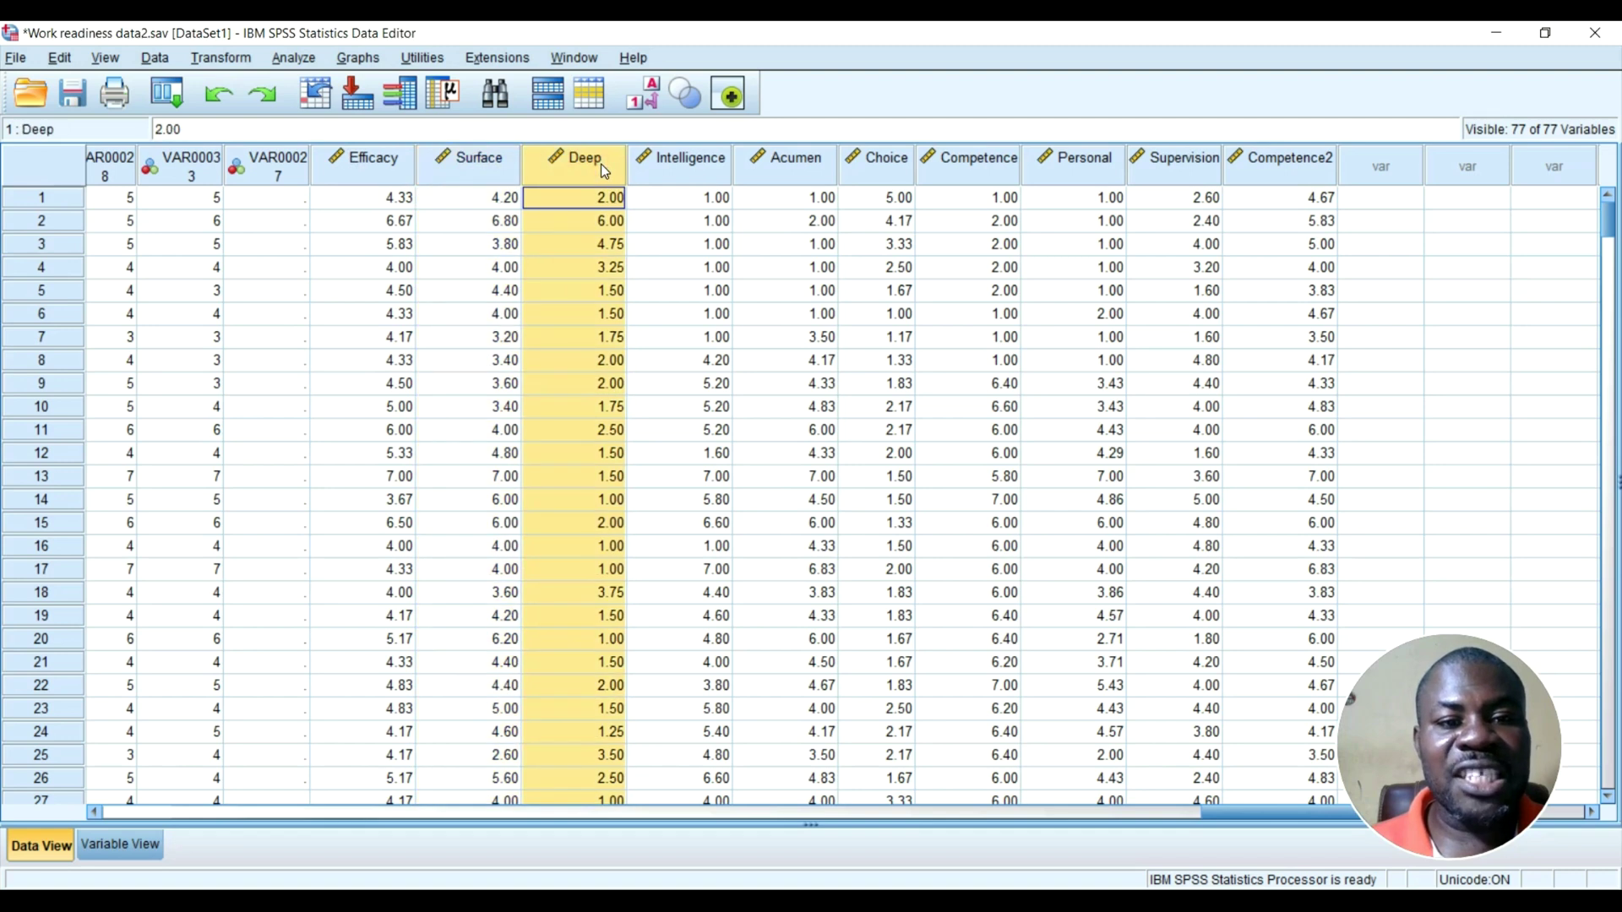
{"action": "left_click", "coordinate": [497, 162]}
{"action": "left_click", "coordinate": [579, 170]}
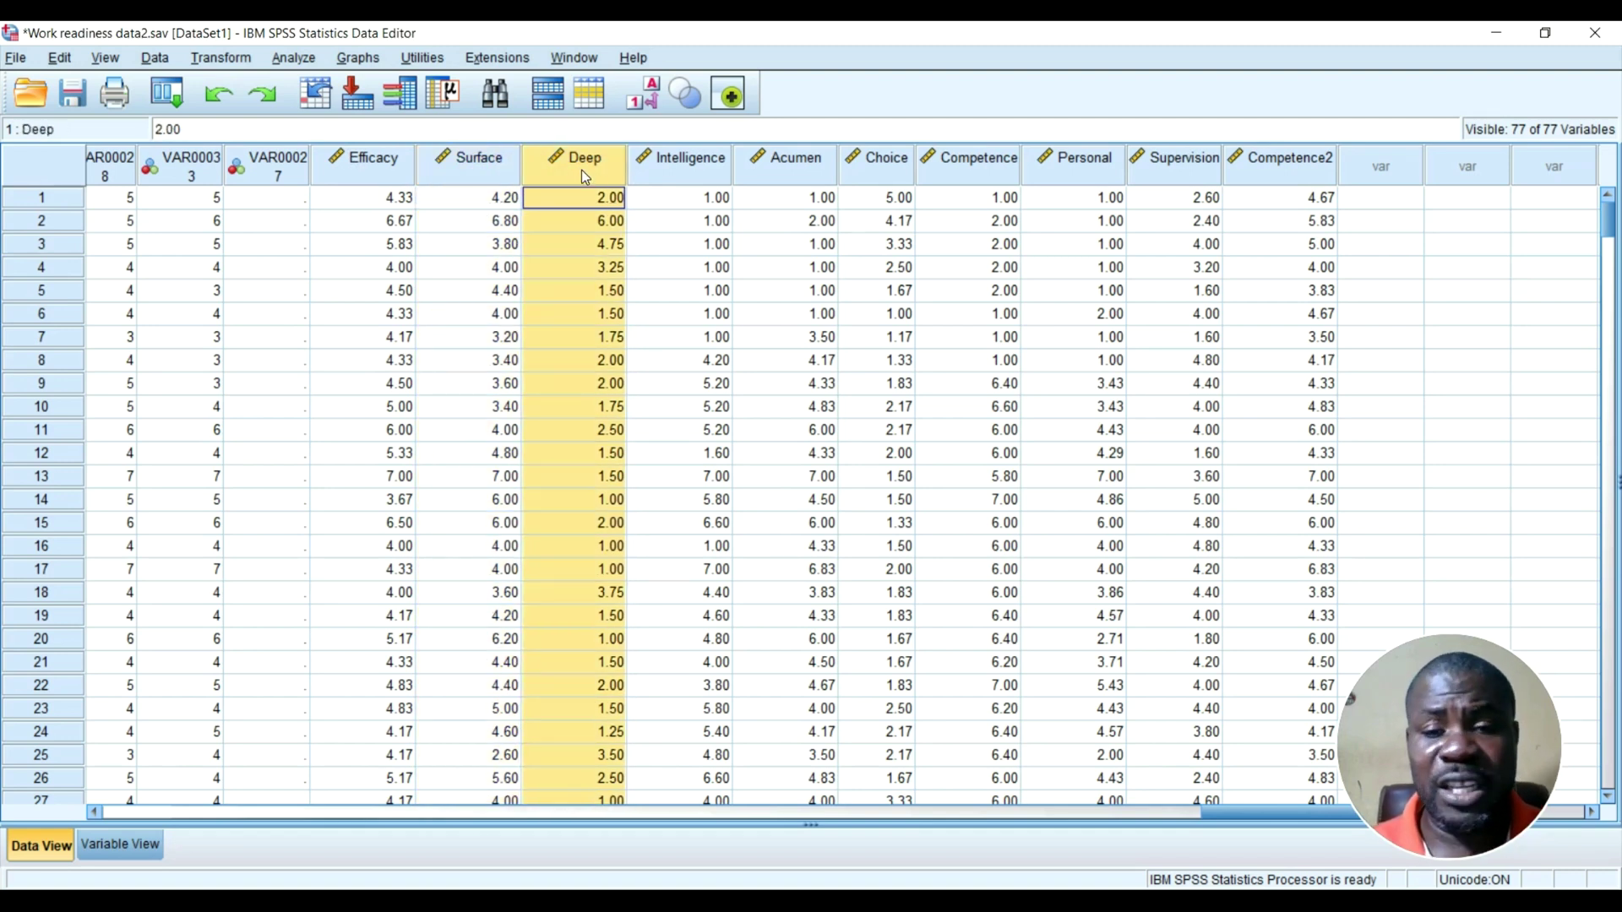
{"action": "left_click", "coordinate": [882, 162]}
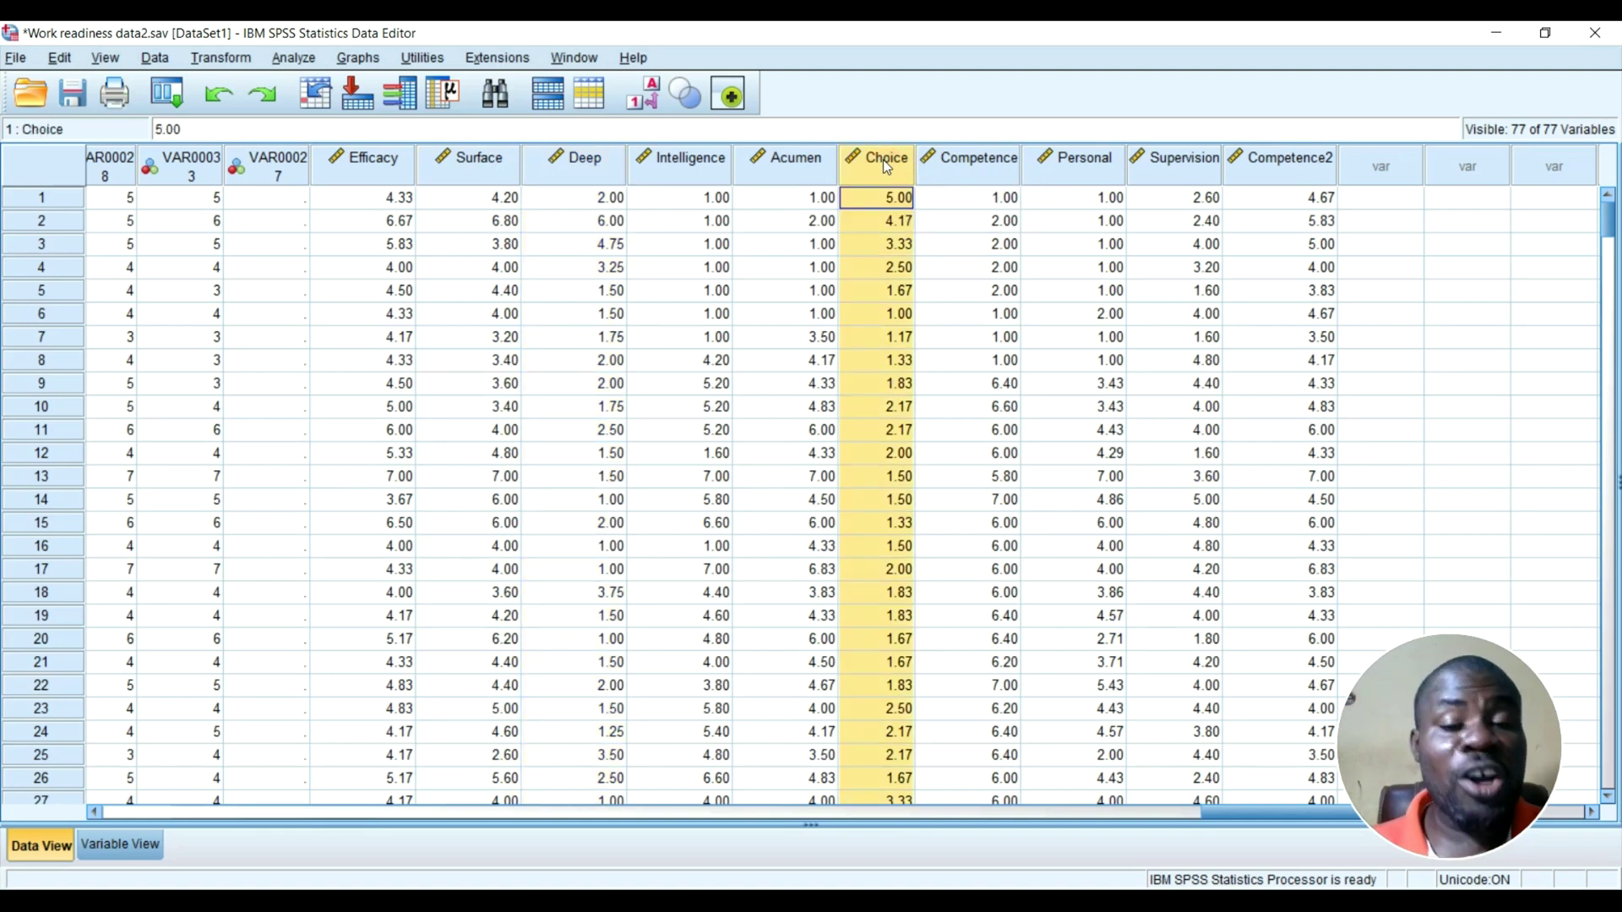
{"action": "left_click", "coordinate": [1155, 161]}
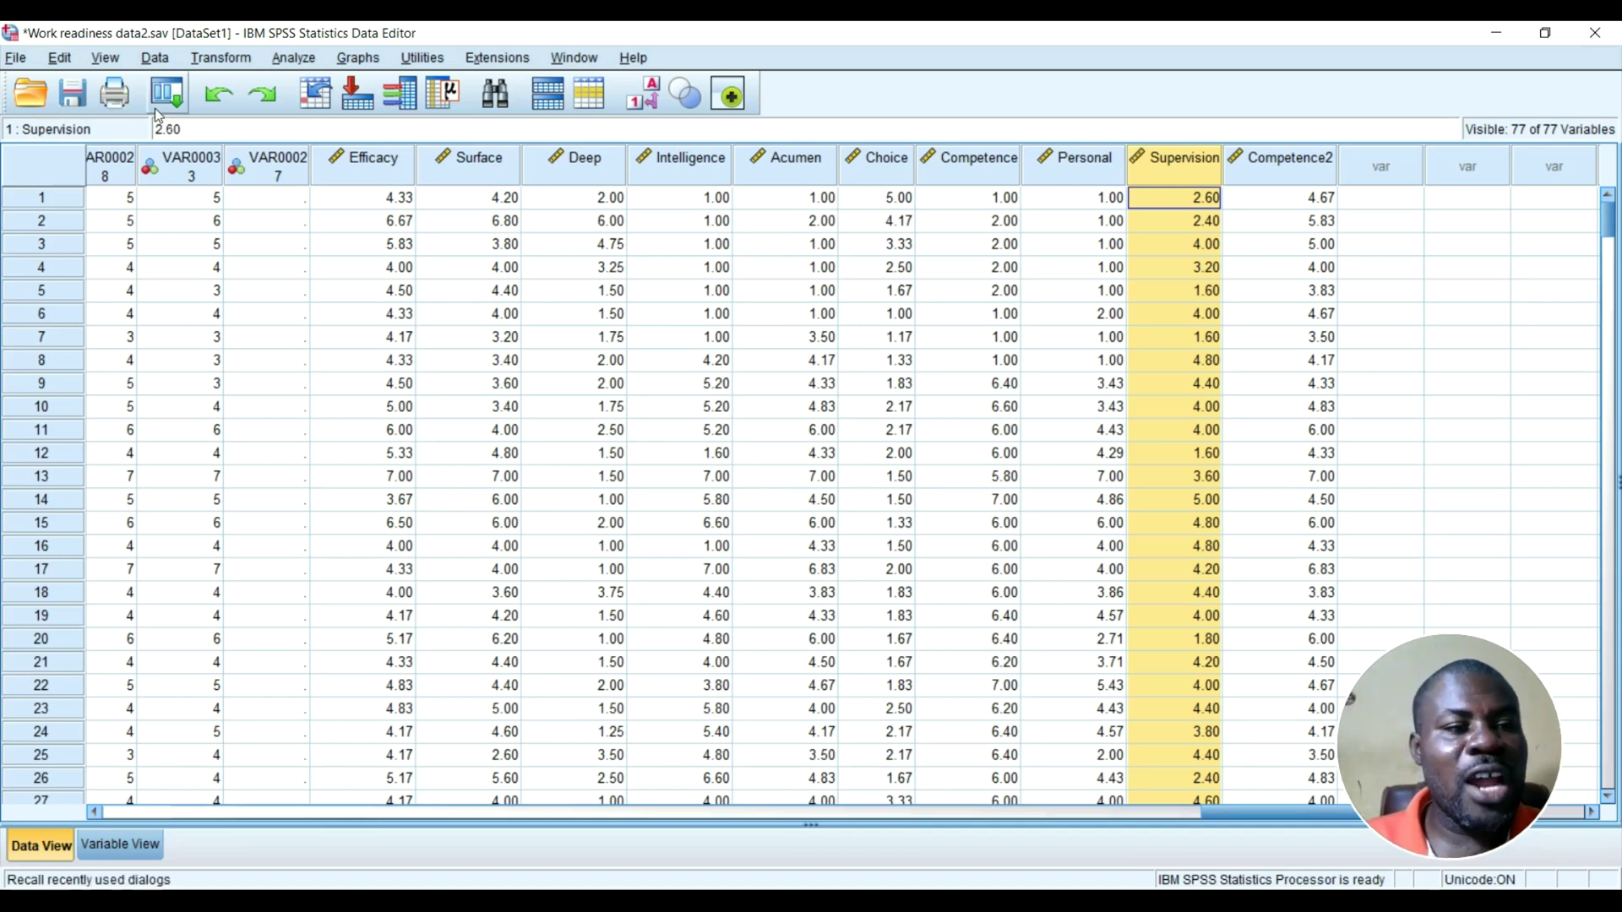
Set up a Frequencies analysis with Deep, Surface, Choice and Supervision as its variables.
{"action": "left_click", "coordinate": [301, 59]}
{"action": "mouse_move", "coordinate": [365, 113]}
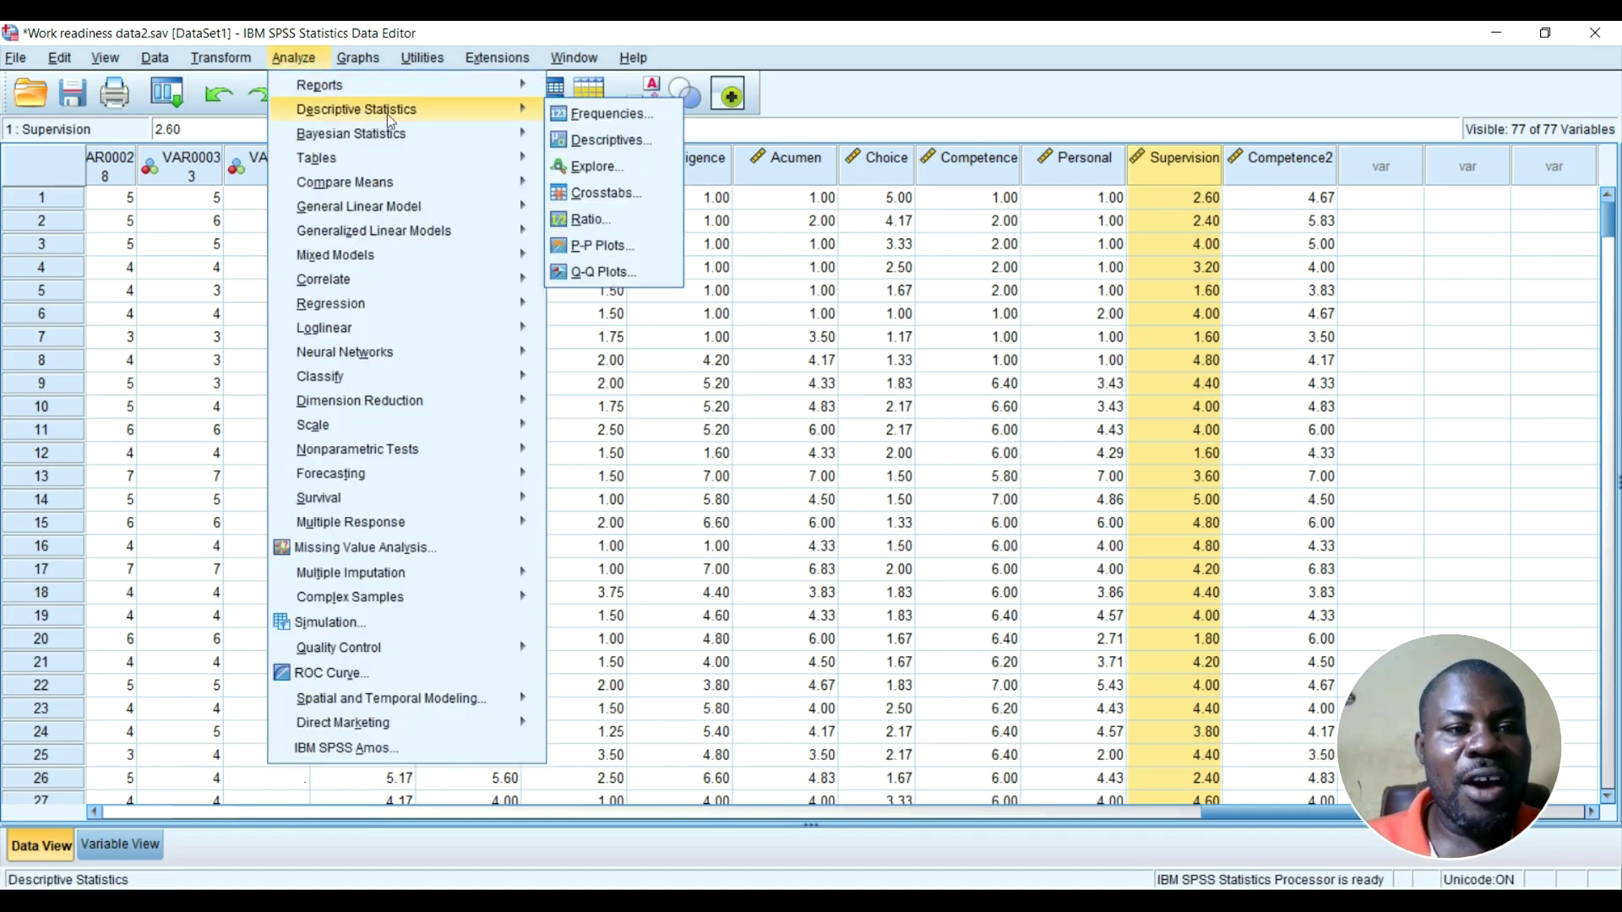
{"action": "left_click", "coordinate": [591, 113]}
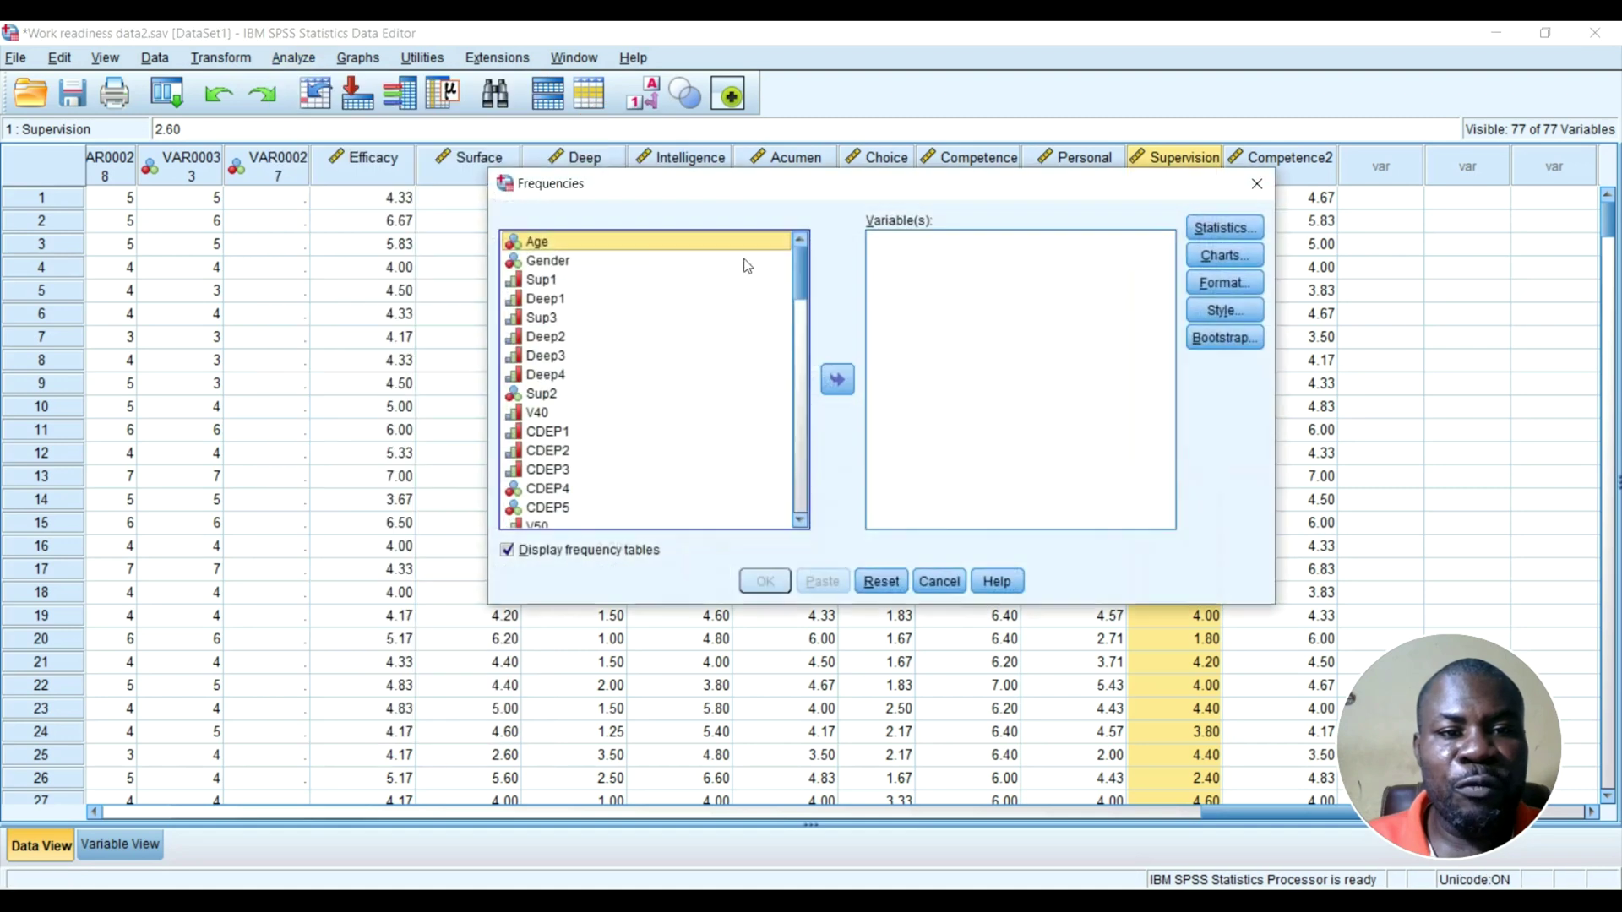
{"action": "scroll", "coordinate": [709, 473], "scroll_direction": "down", "scroll_amount": 20}
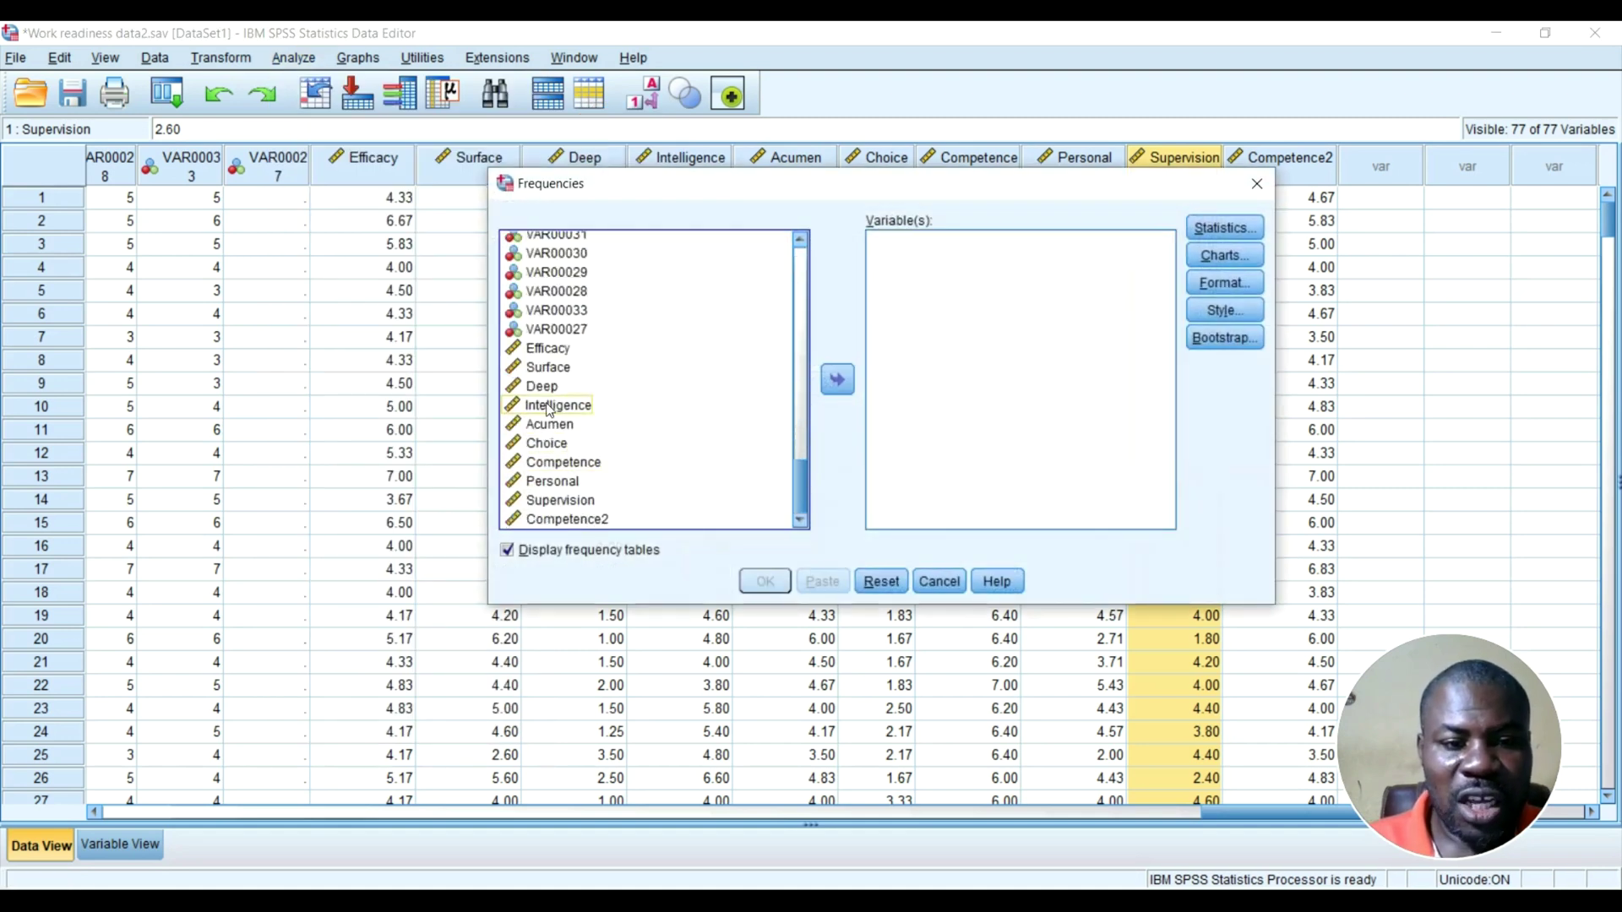
{"action": "left_click_drag", "start_coordinate": [542, 386], "coordinate": [826, 420]}
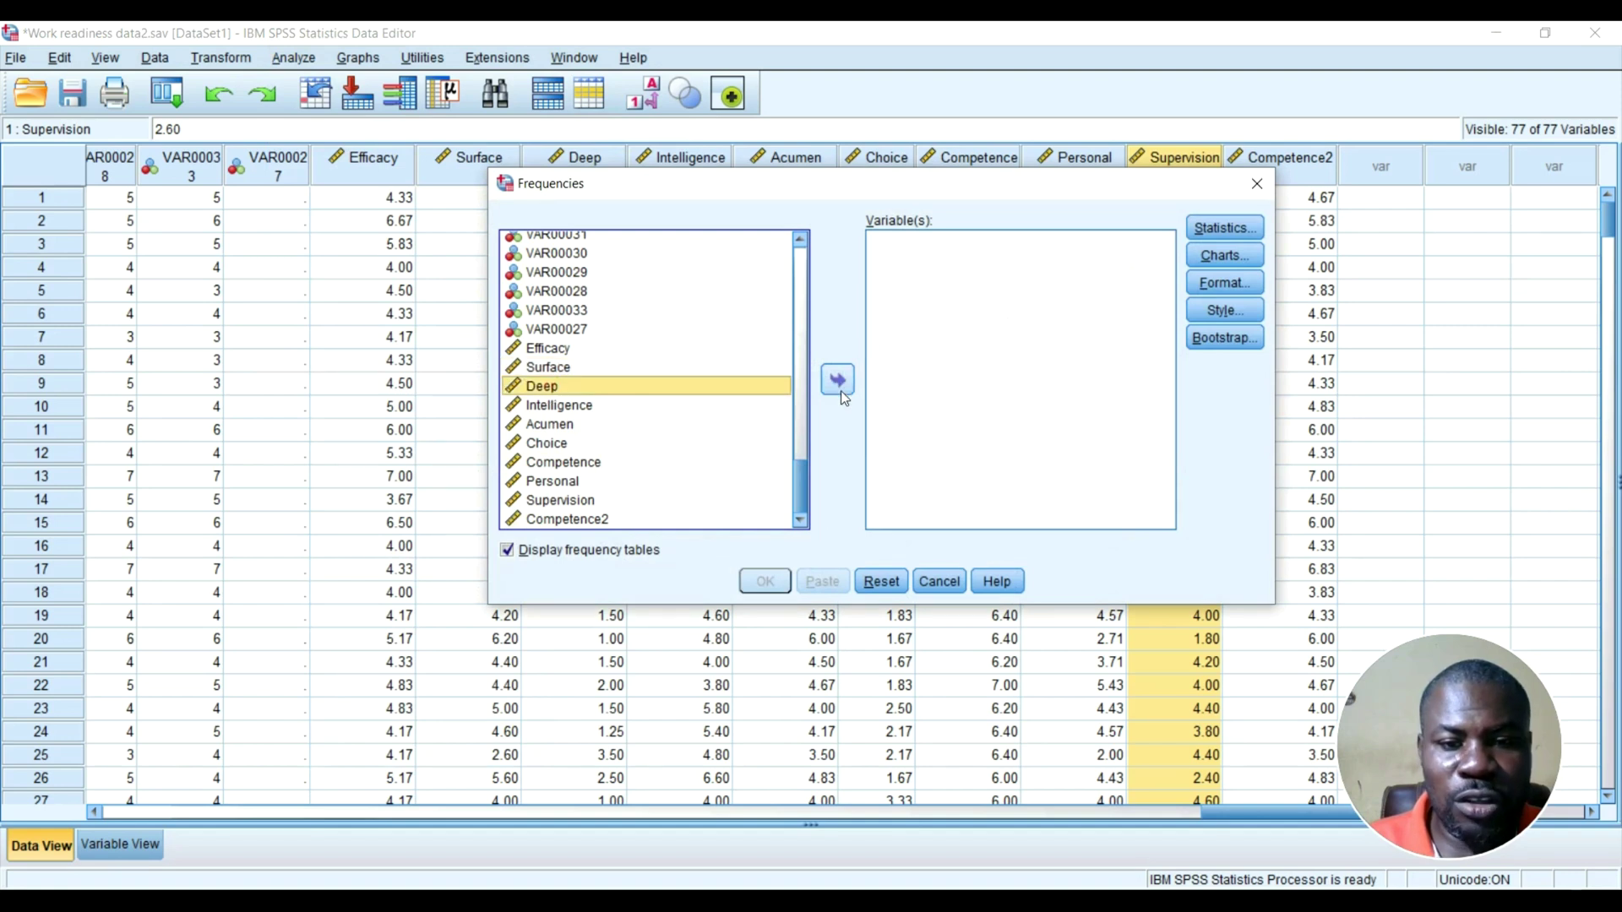
{"action": "left_click", "coordinate": [838, 386]}
{"action": "left_click", "coordinate": [565, 389]}
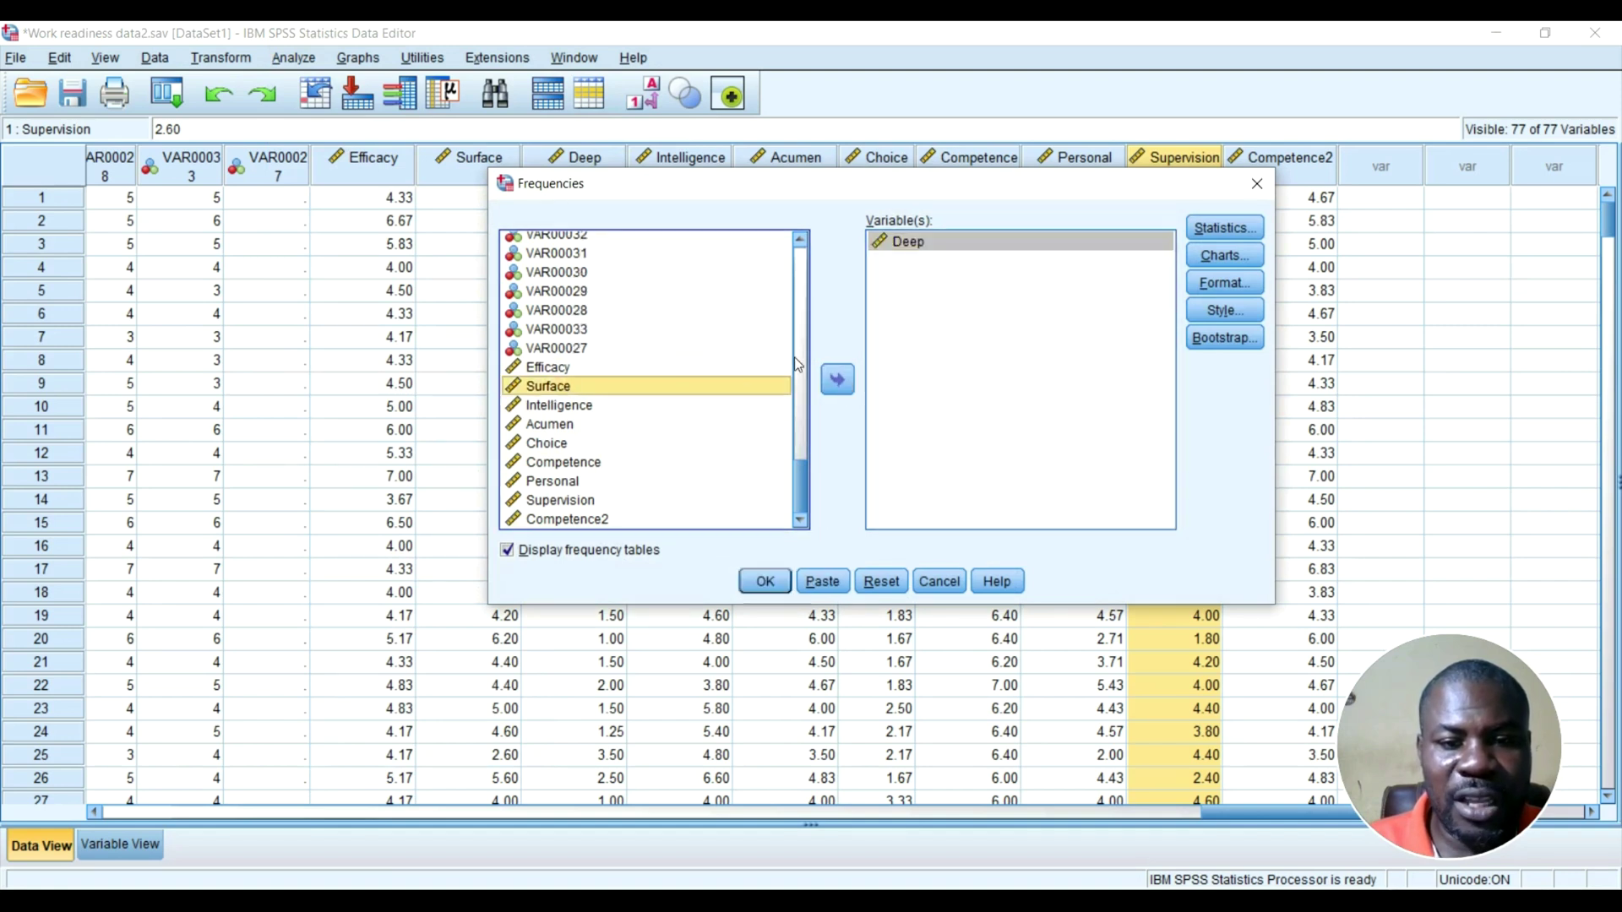
{"action": "left_click", "coordinate": [839, 387]}
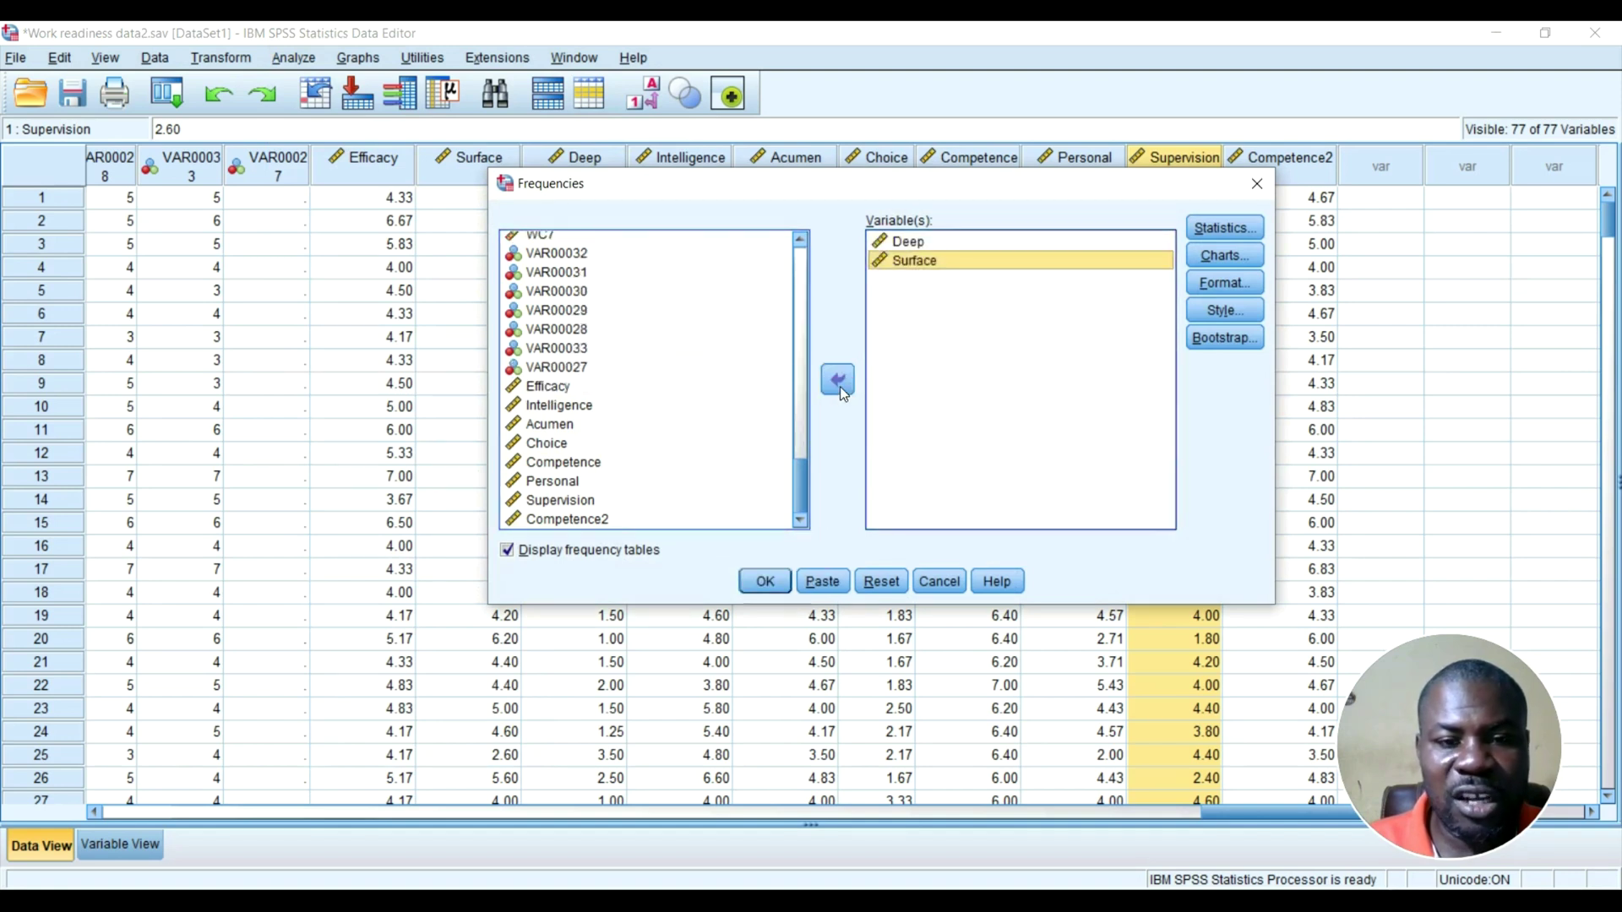
{"action": "left_click", "coordinate": [557, 441]}
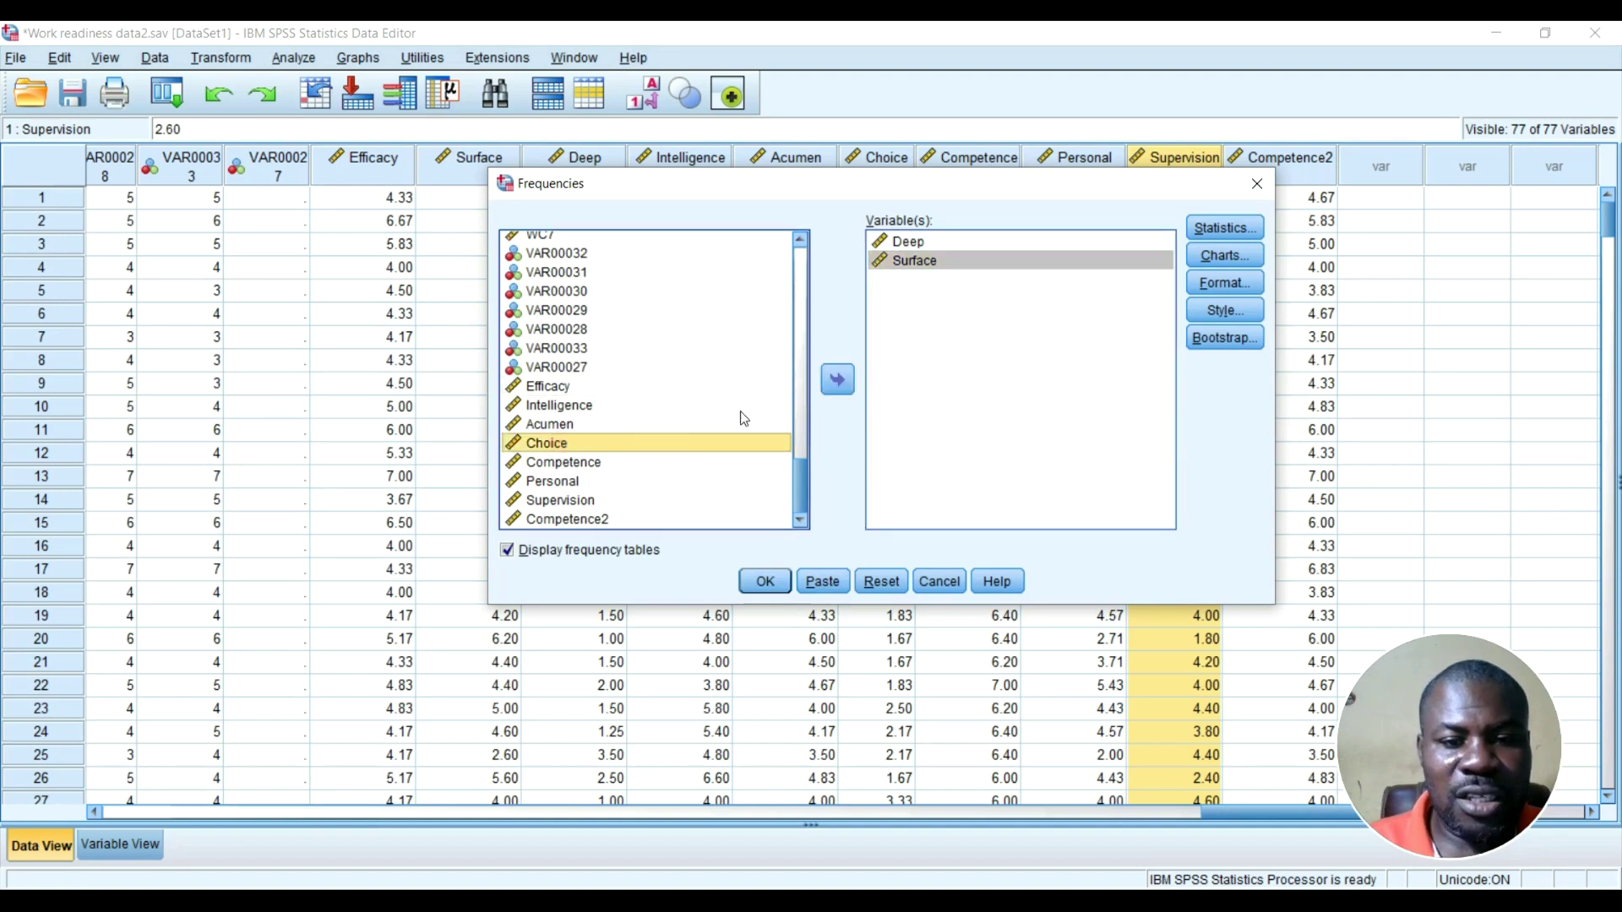
{"action": "left_click", "coordinate": [839, 387]}
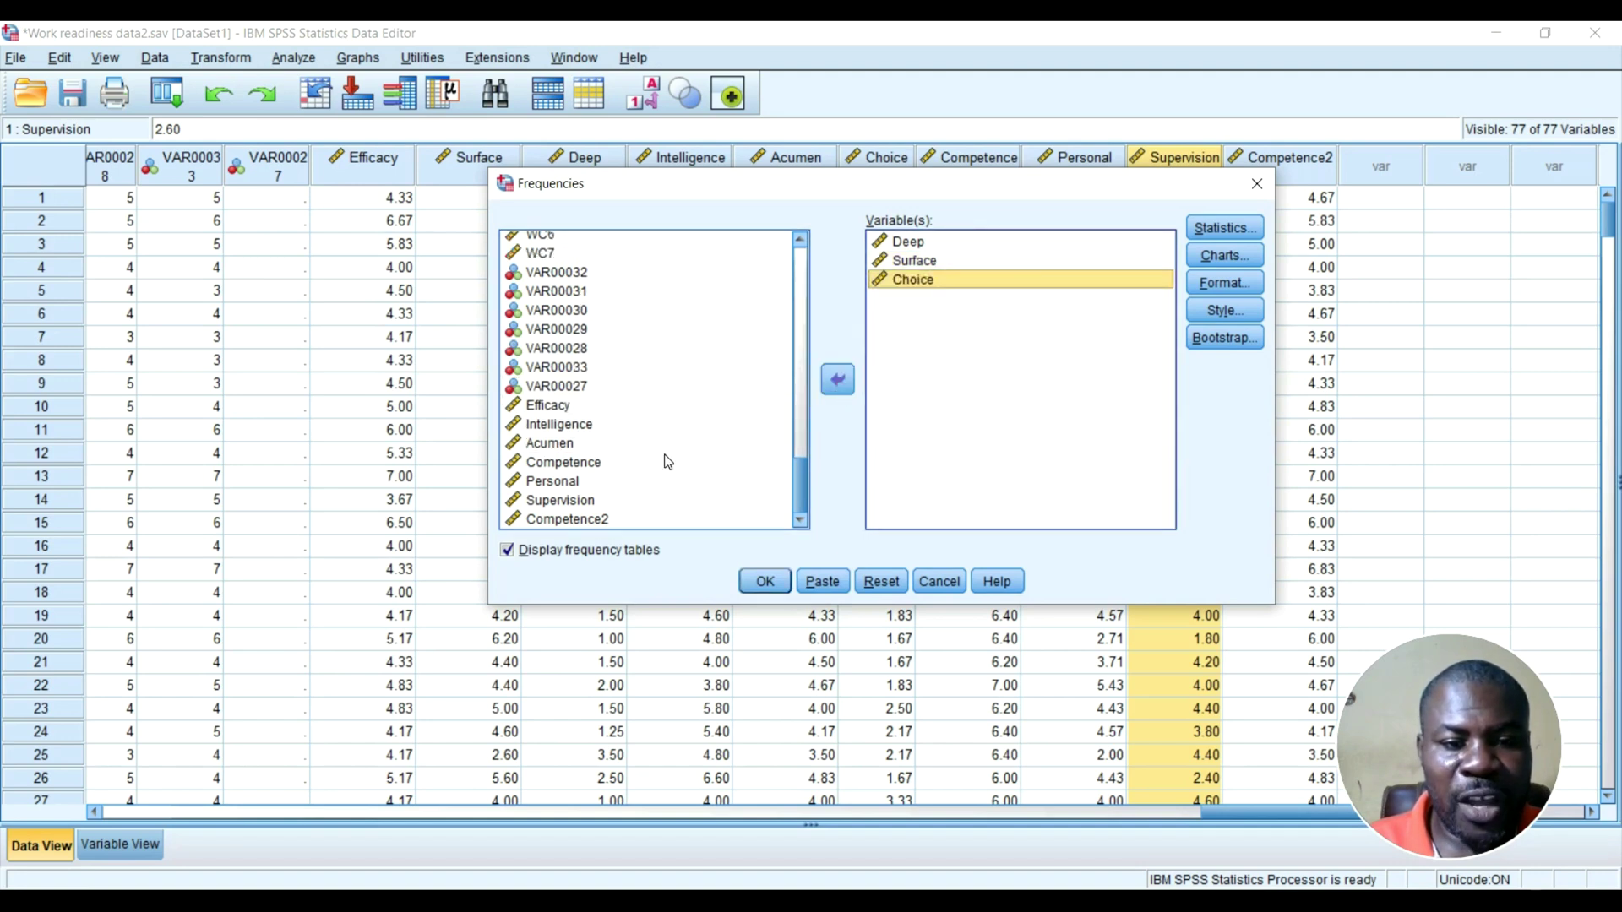
{"action": "left_click", "coordinate": [592, 501]}
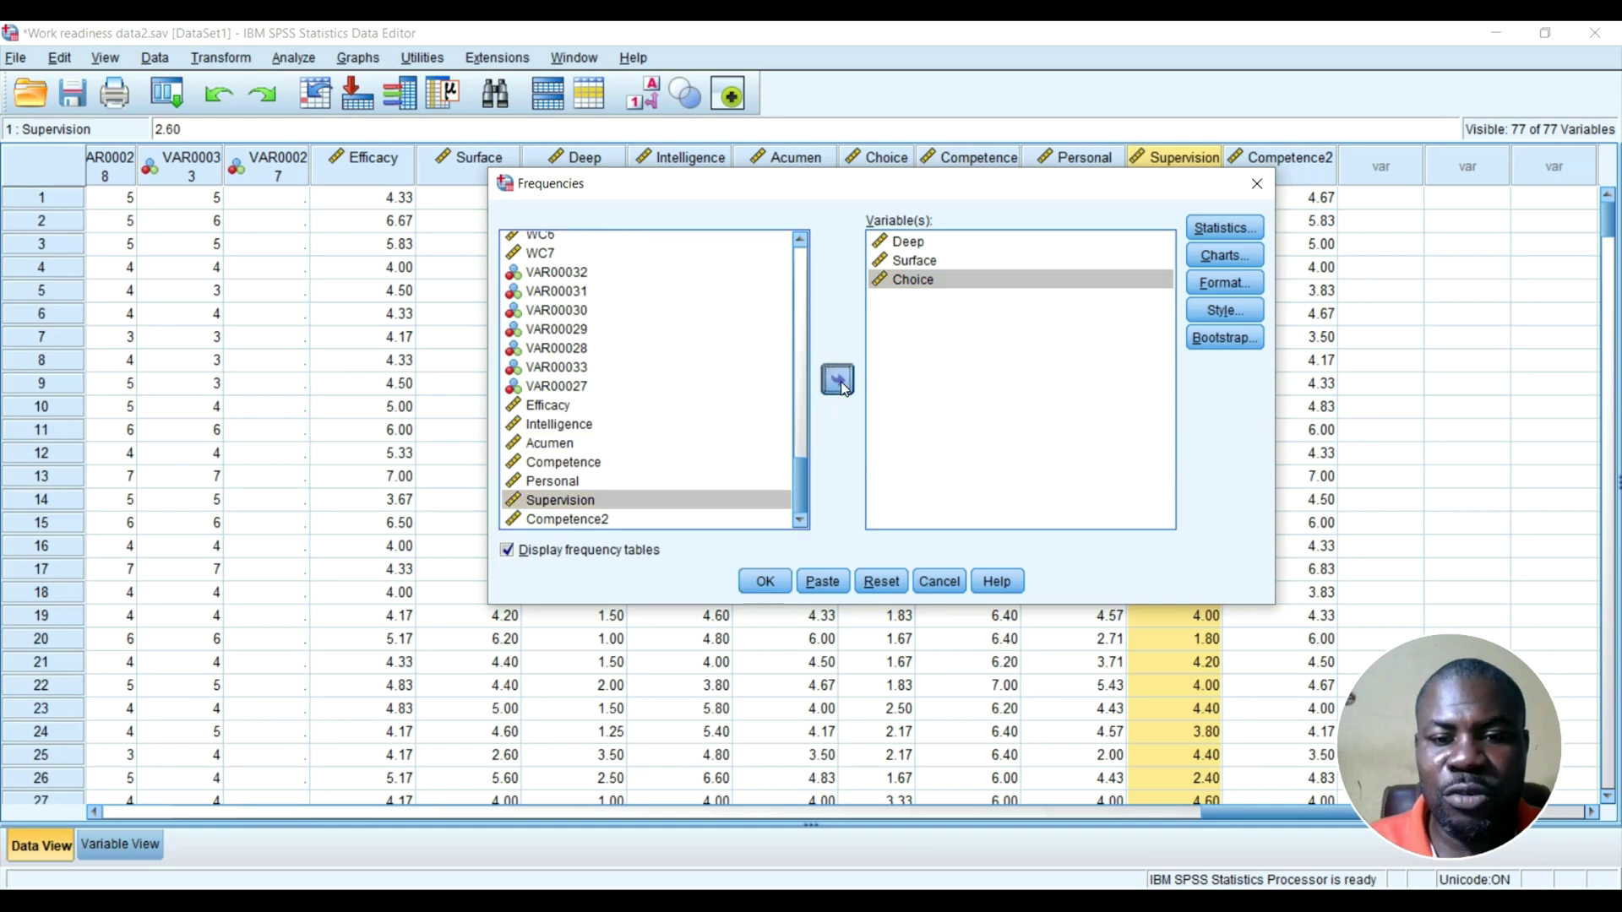
{"action": "left_click", "coordinate": [840, 382]}
Include the mean and standard deviation in the Frequencies statistics and run the analysis.
{"action": "left_click", "coordinate": [1225, 228]}
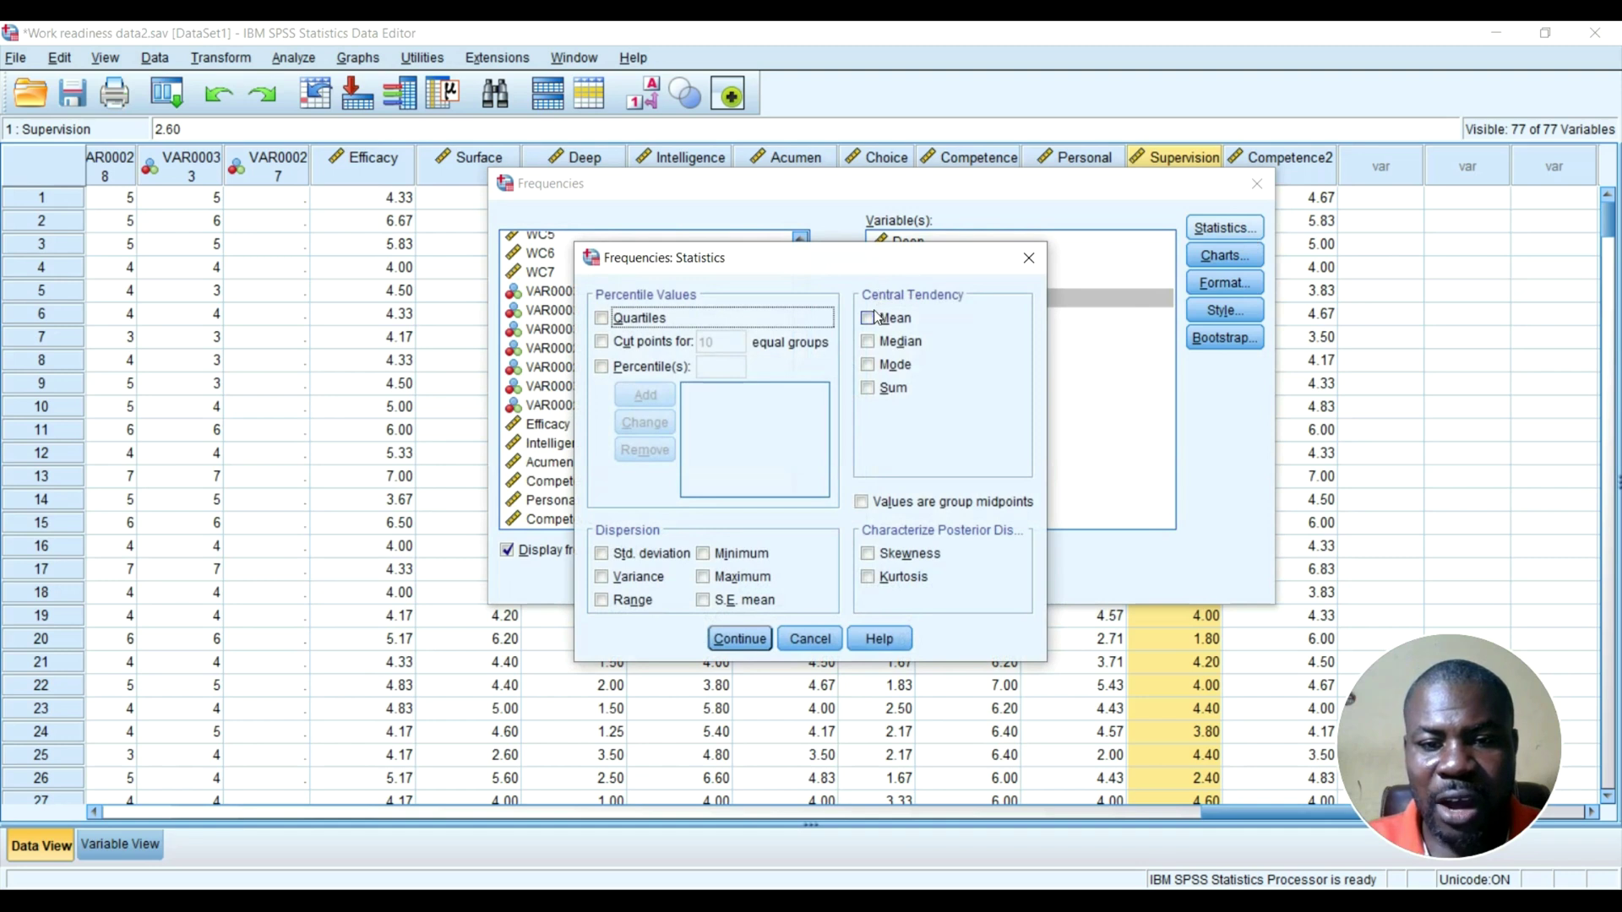
{"action": "left_click", "coordinate": [869, 320]}
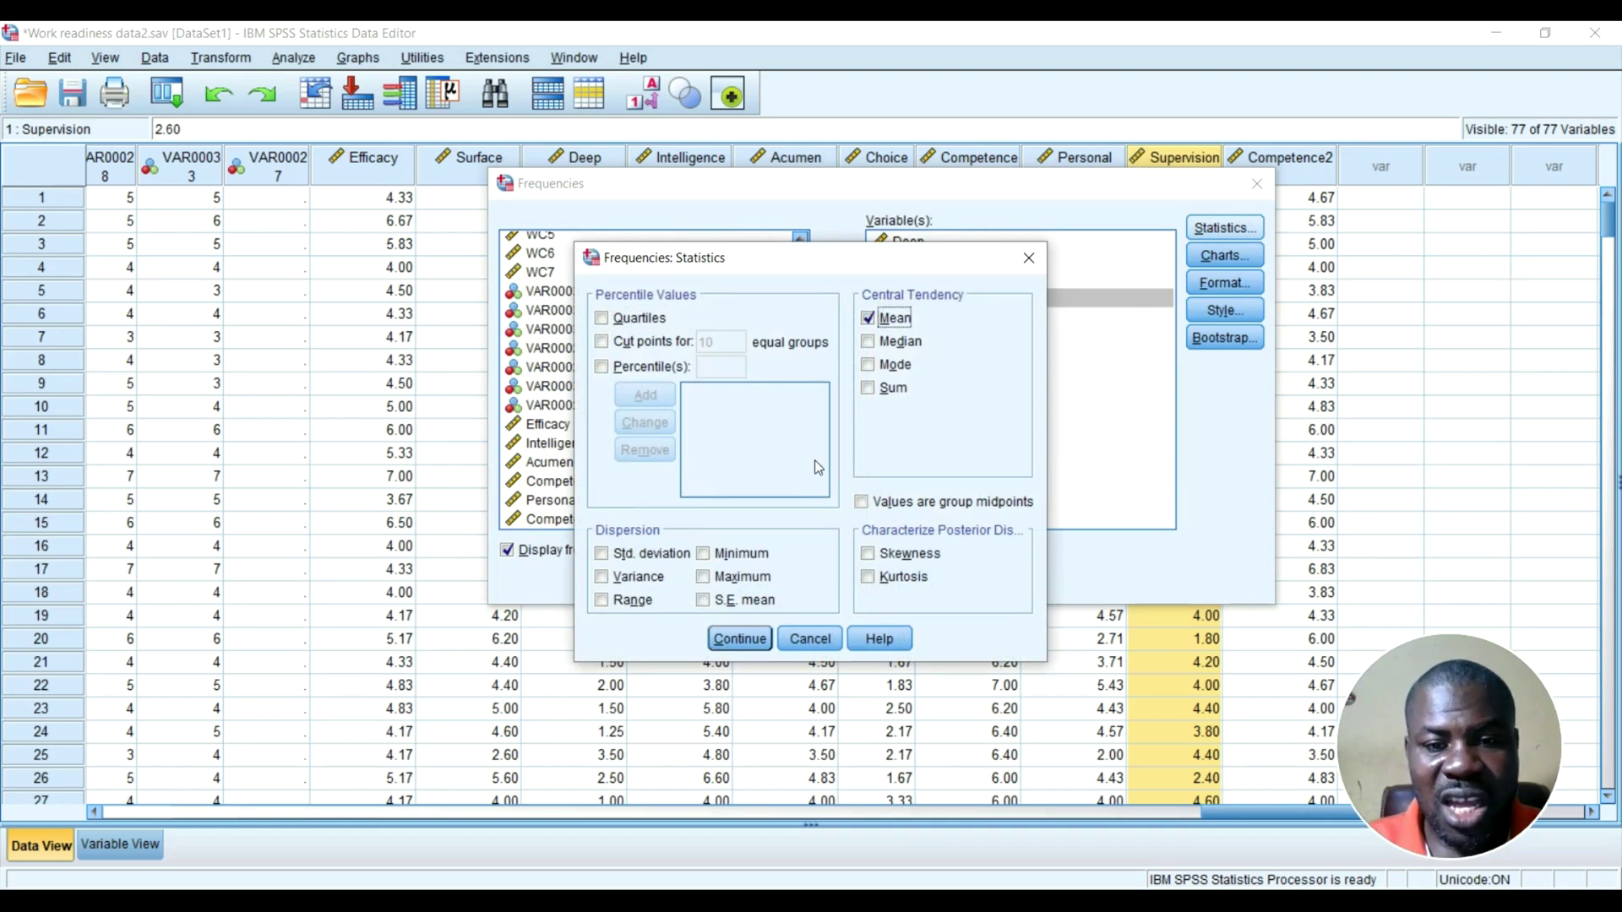
{"action": "left_click", "coordinate": [649, 555]}
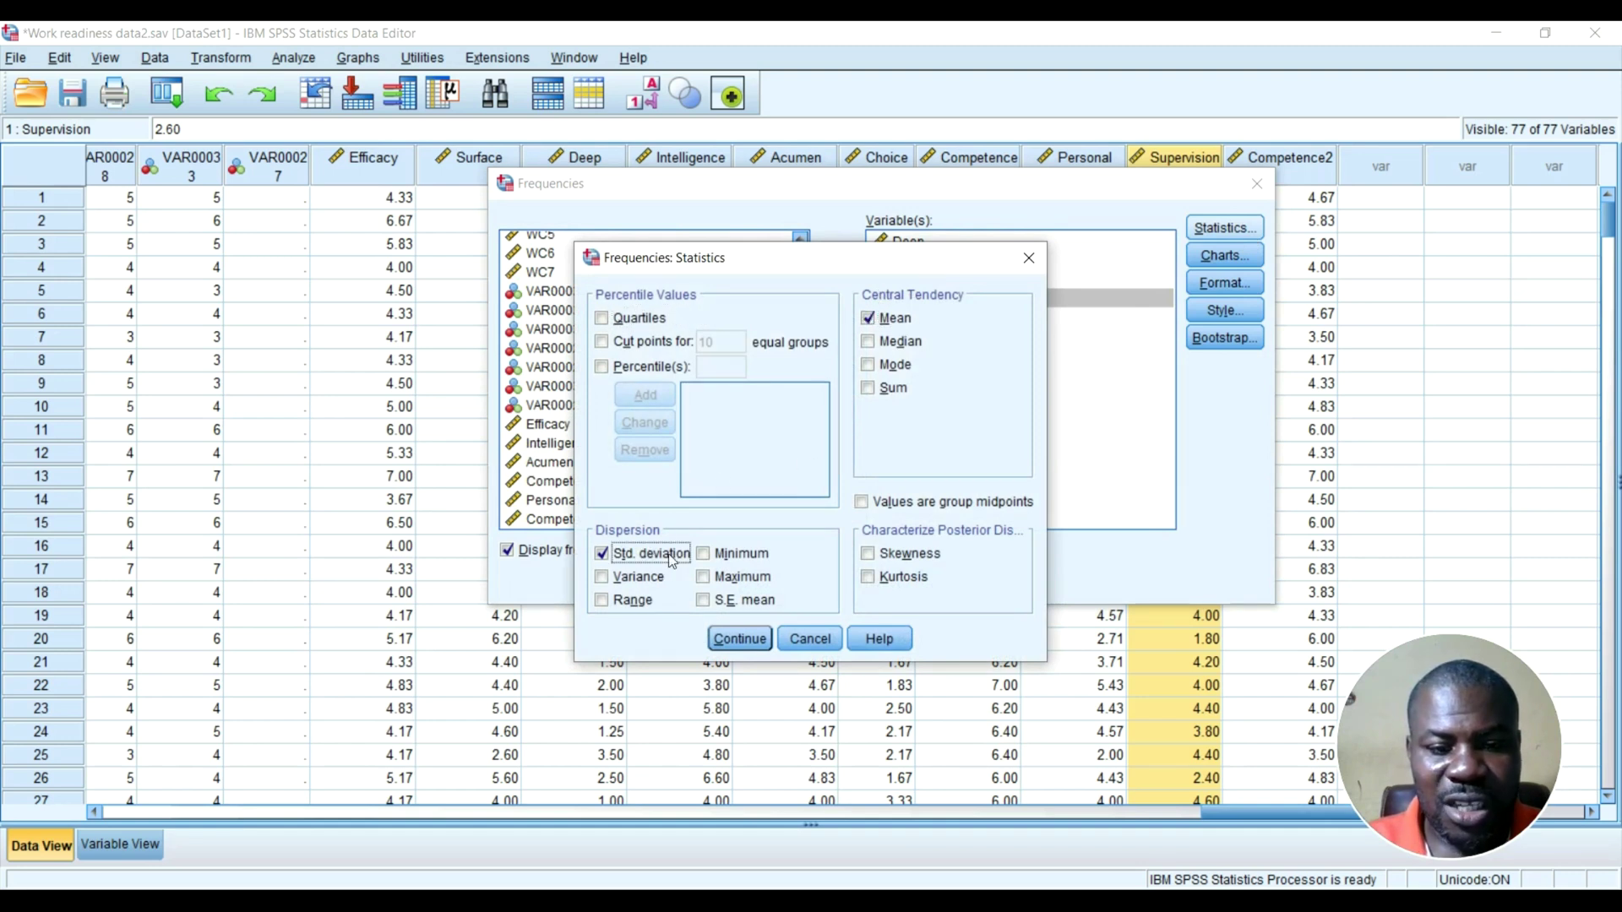
{"action": "left_click", "coordinate": [733, 638]}
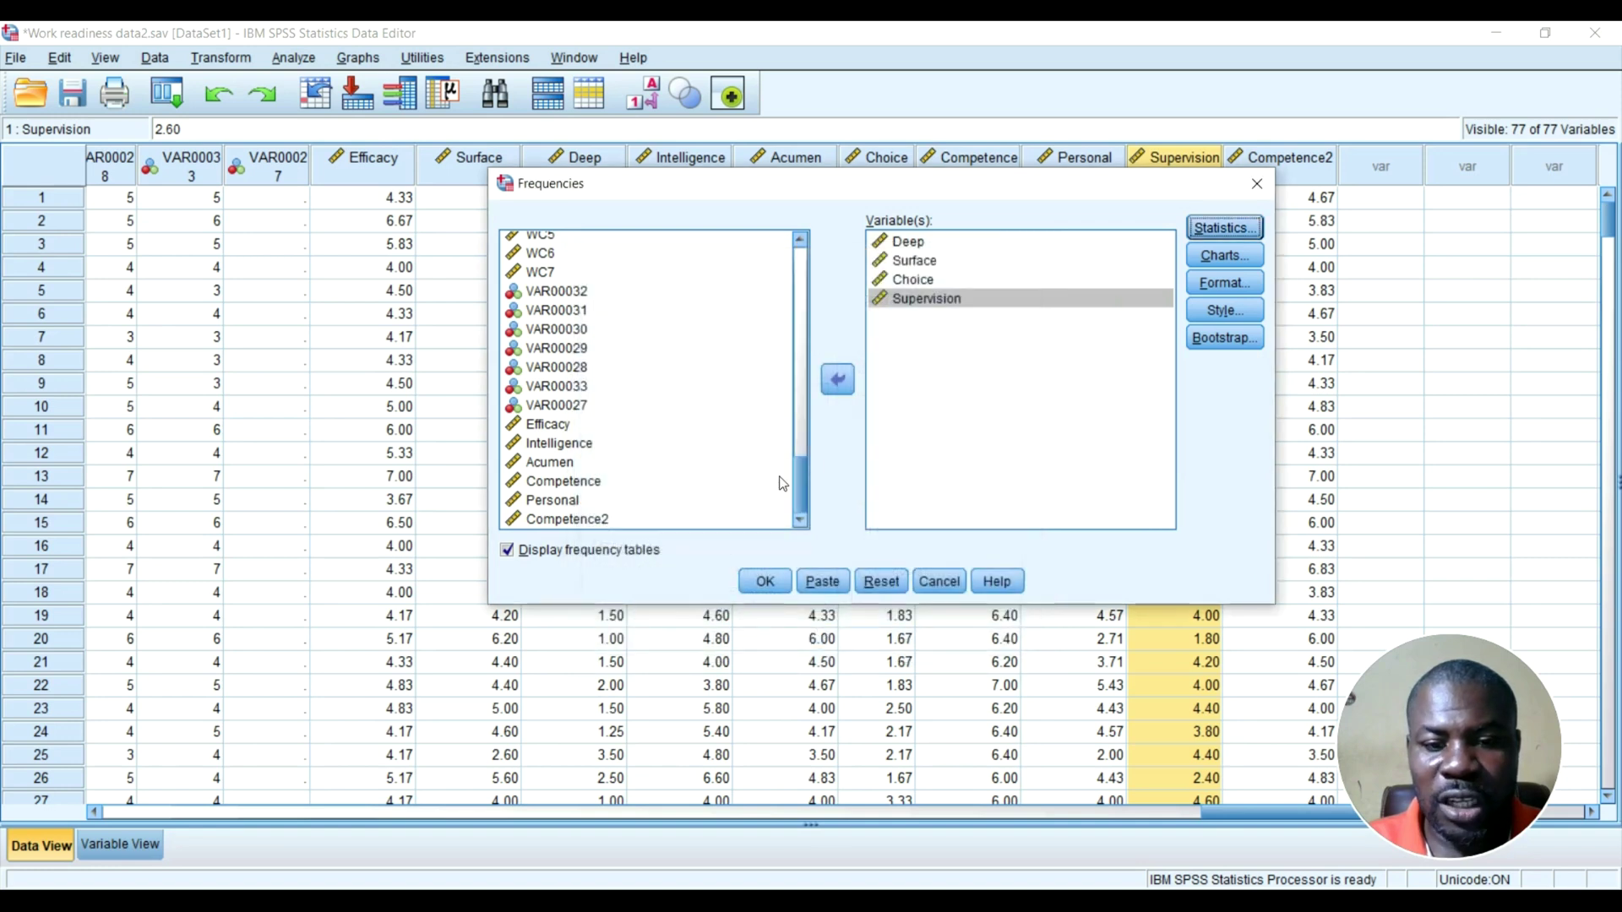
{"action": "key", "text": "Return"}
{"action": "left_click", "coordinate": [511, 548]}
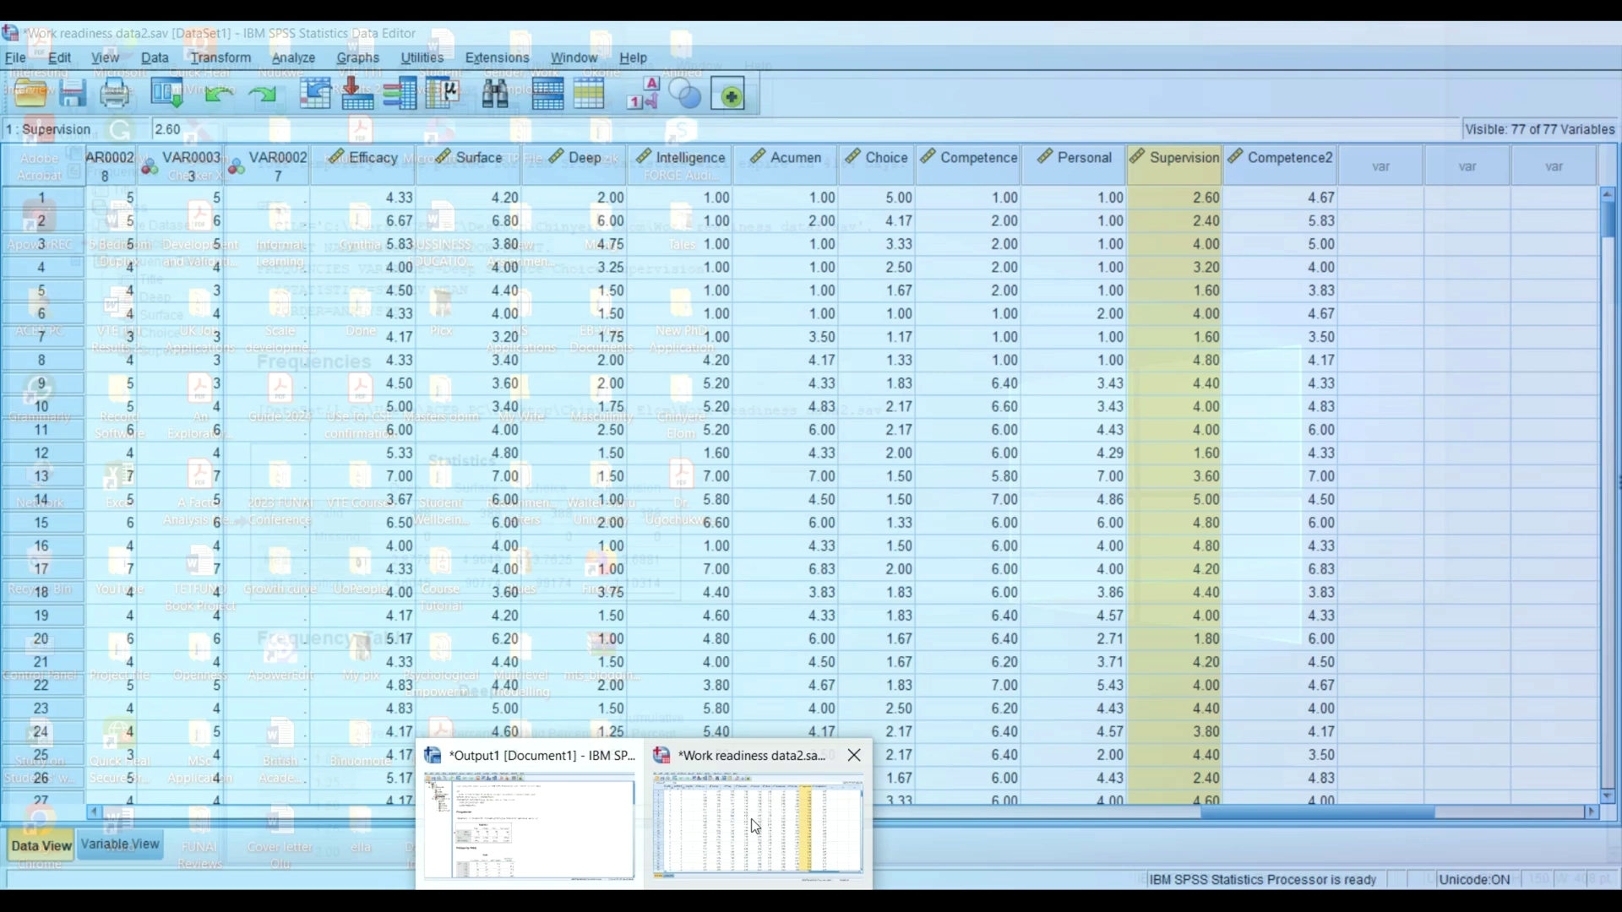
Return to the dataset and start a Compute Variable operation with Surface_C as the target variable.
{"action": "left_click", "coordinate": [764, 824]}
{"action": "left_click", "coordinate": [218, 56]}
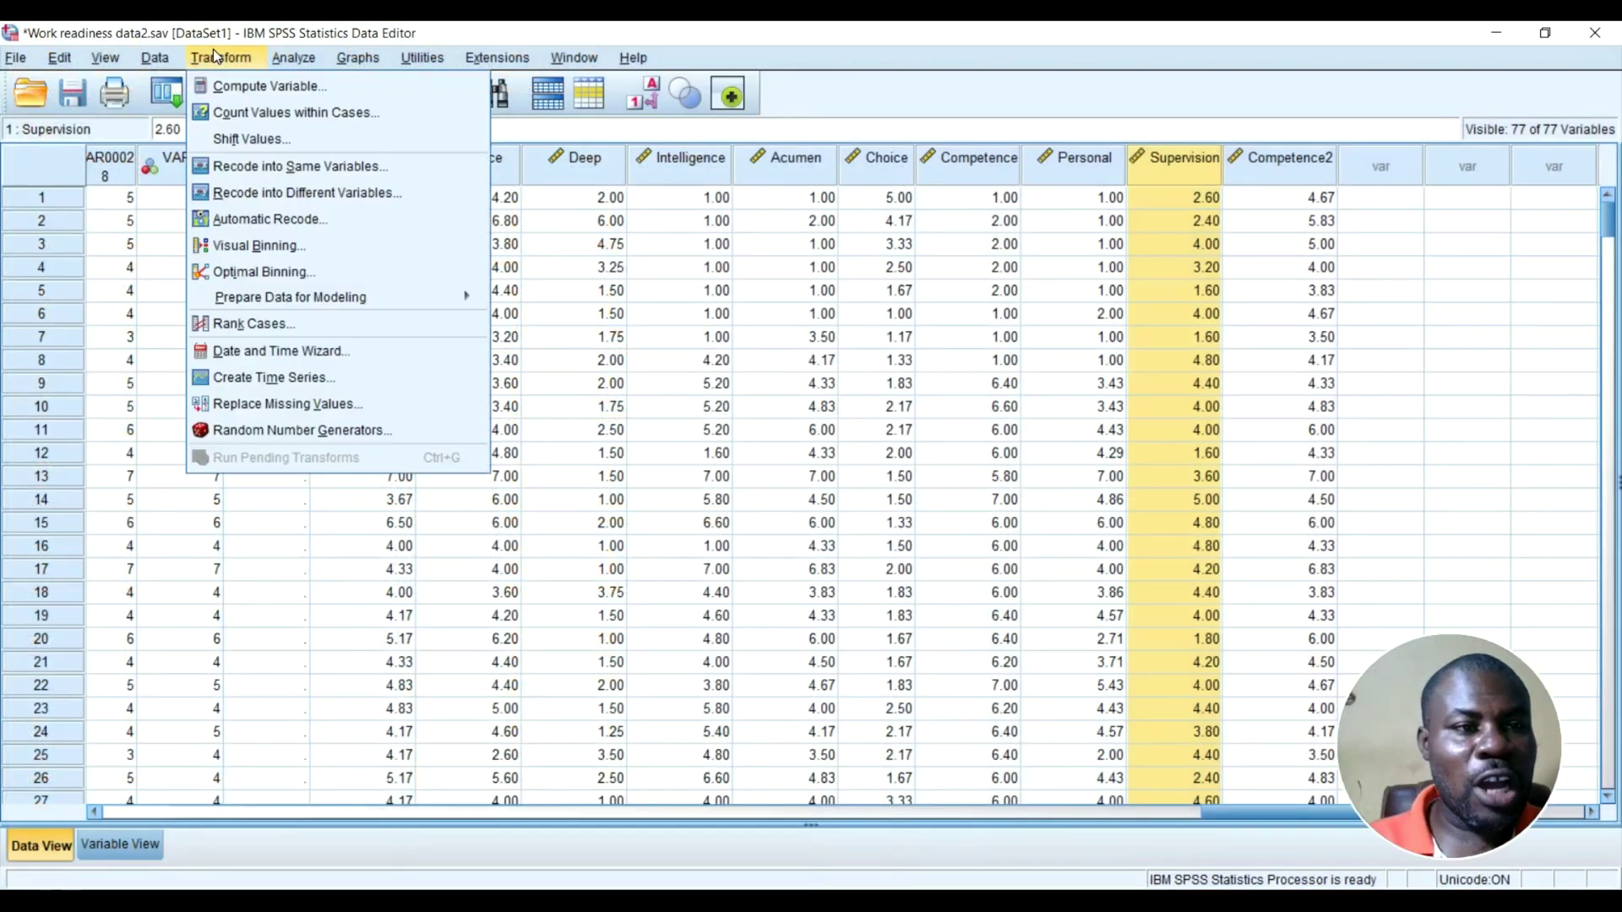
{"action": "left_click", "coordinate": [272, 88]}
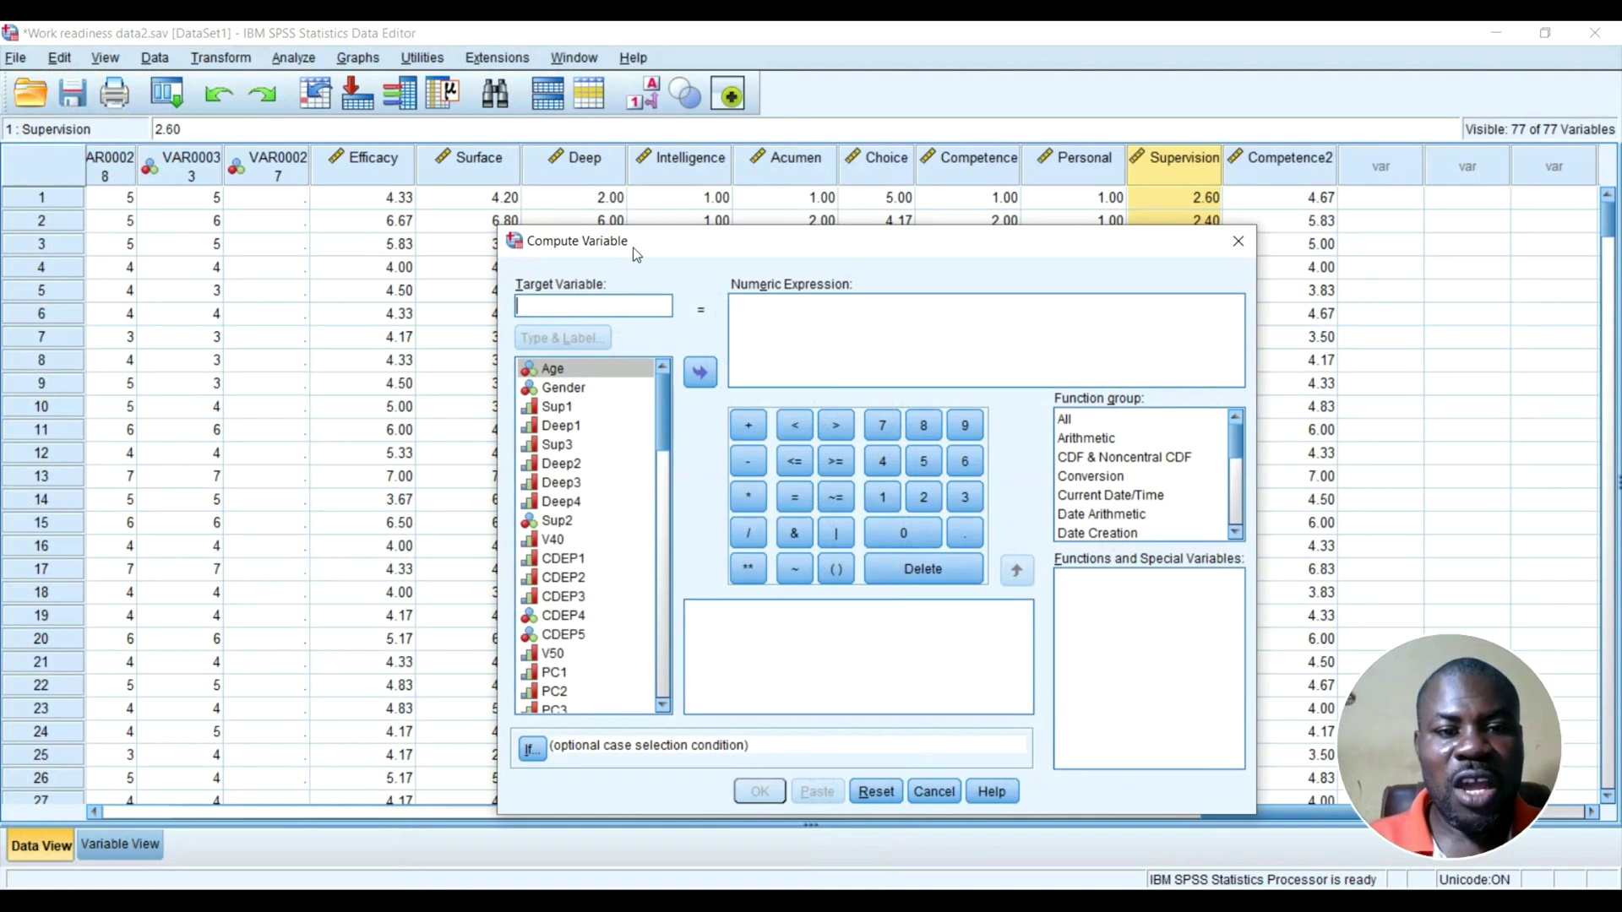
{"action": "left_click", "coordinate": [617, 302]}
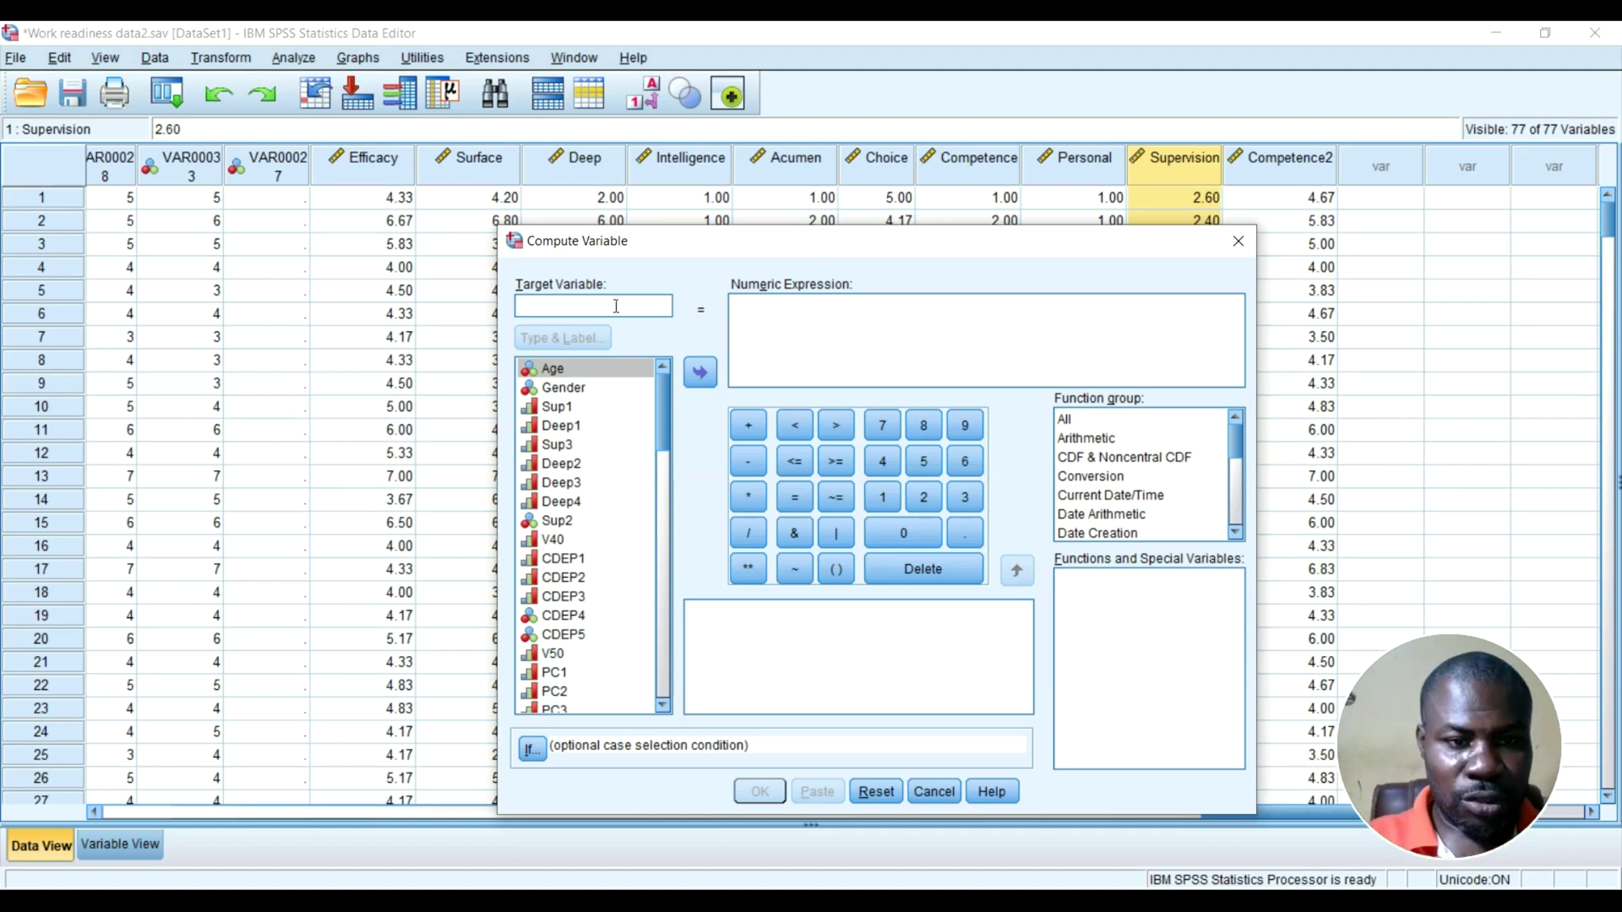
{"action": "scroll", "coordinate": [608, 431], "scroll_direction": "down", "scroll_amount": 15}
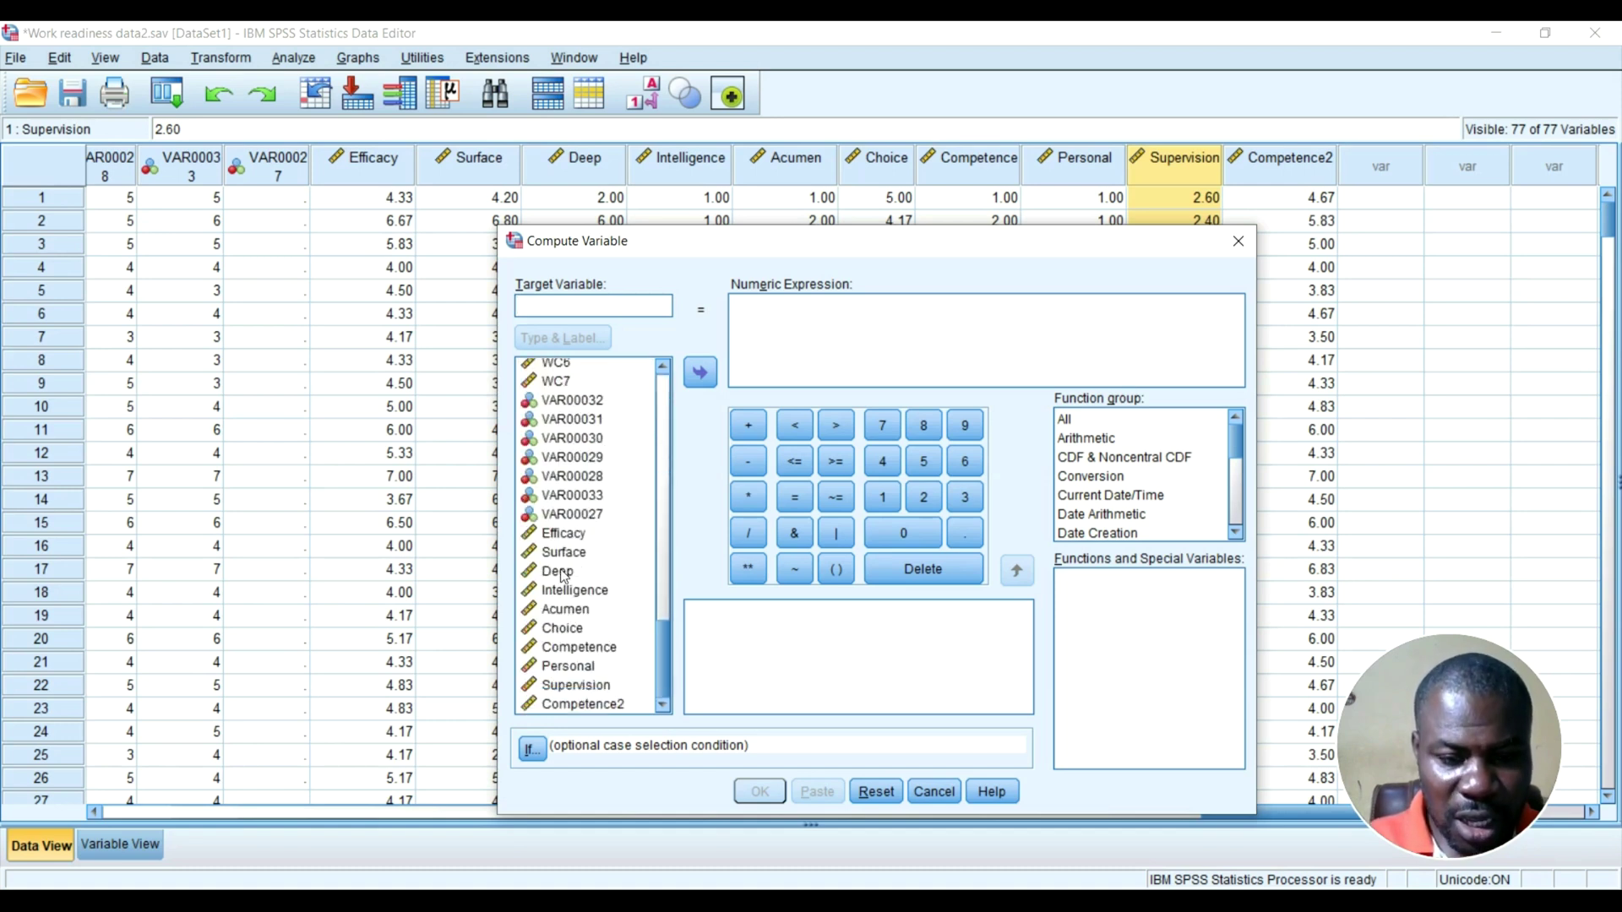
{"action": "left_click", "coordinate": [565, 552]}
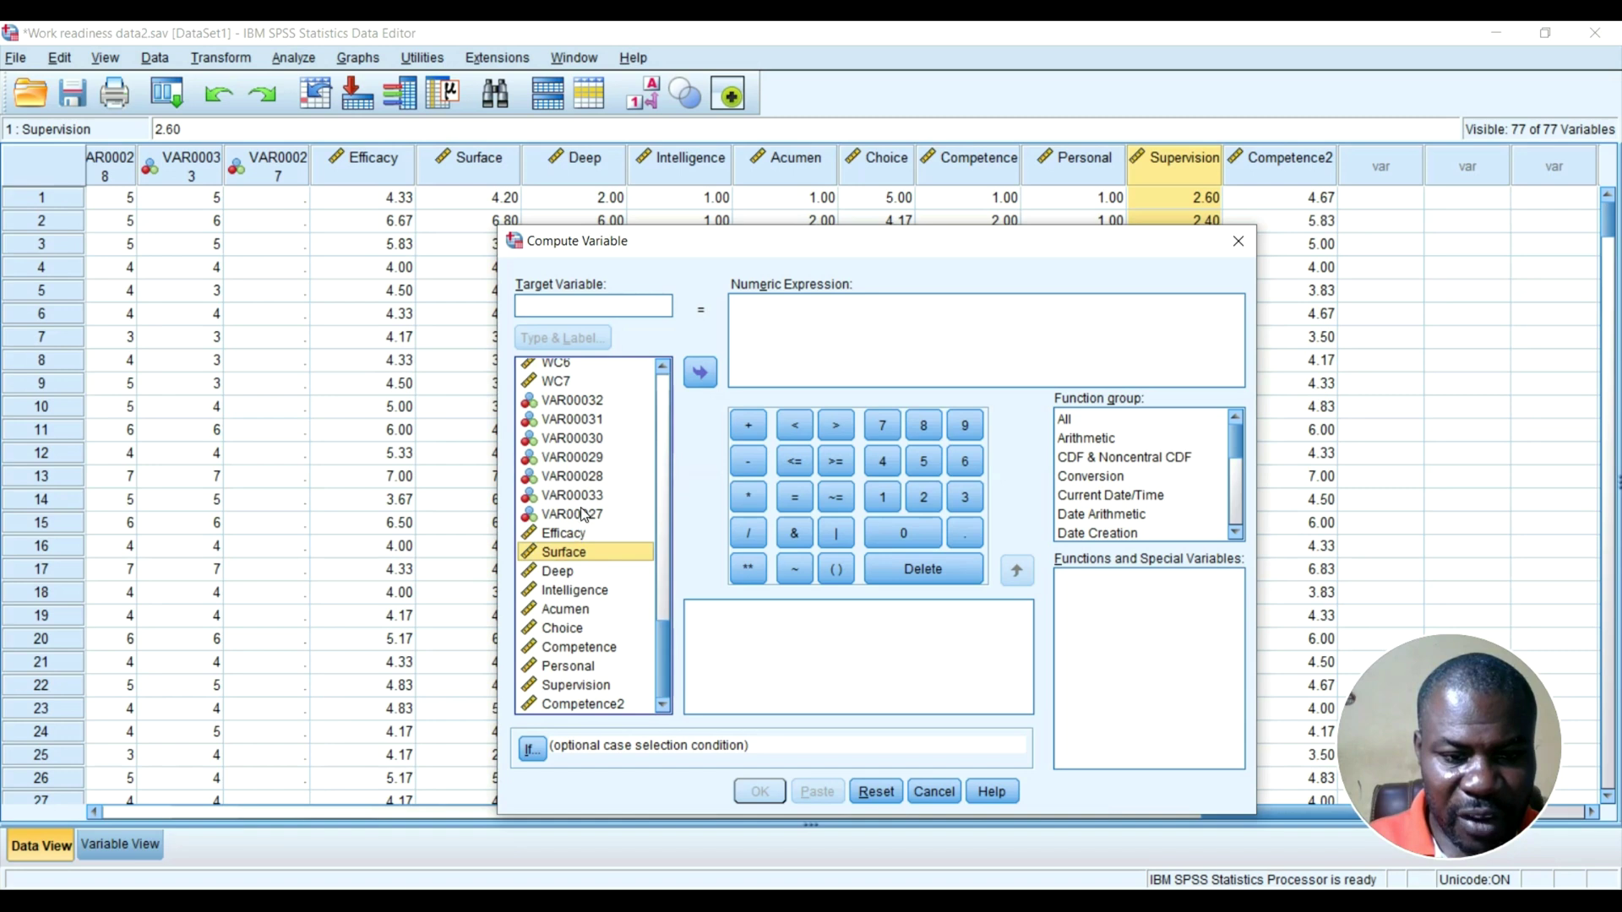
{"action": "left_click", "coordinate": [570, 304]}
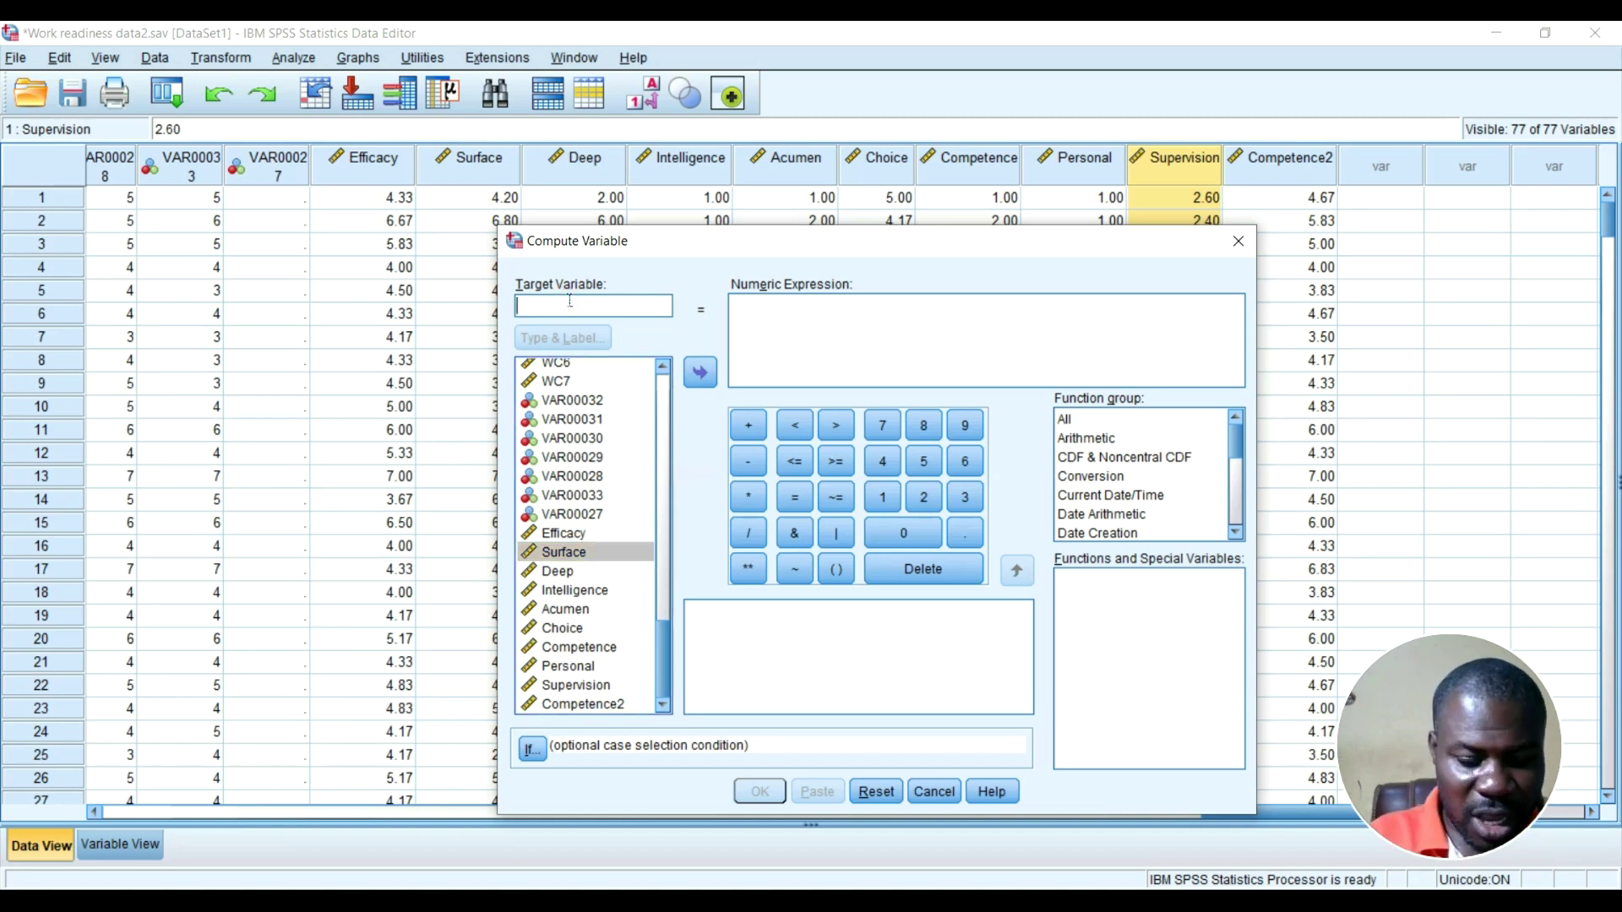
{"action": "type", "text": "Surface_C"}
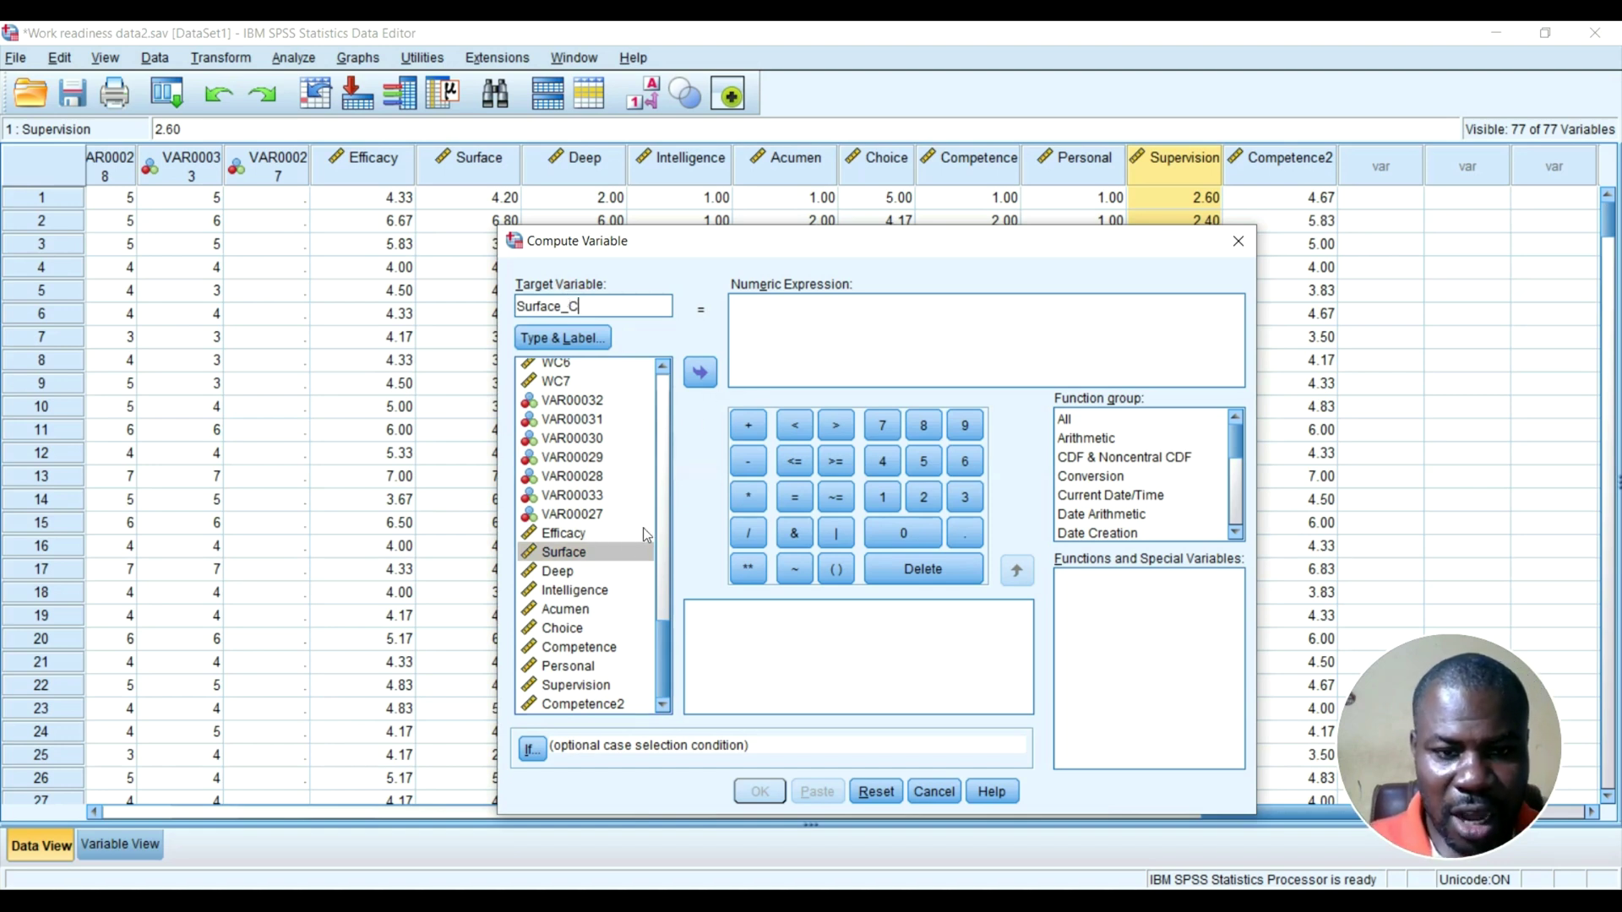
Begin the Surface_C expression with Surface minus, and copy the full-precision Surface mean from the Statistics output table.
{"action": "left_click", "coordinate": [587, 551]}
{"action": "left_click", "coordinate": [701, 376]}
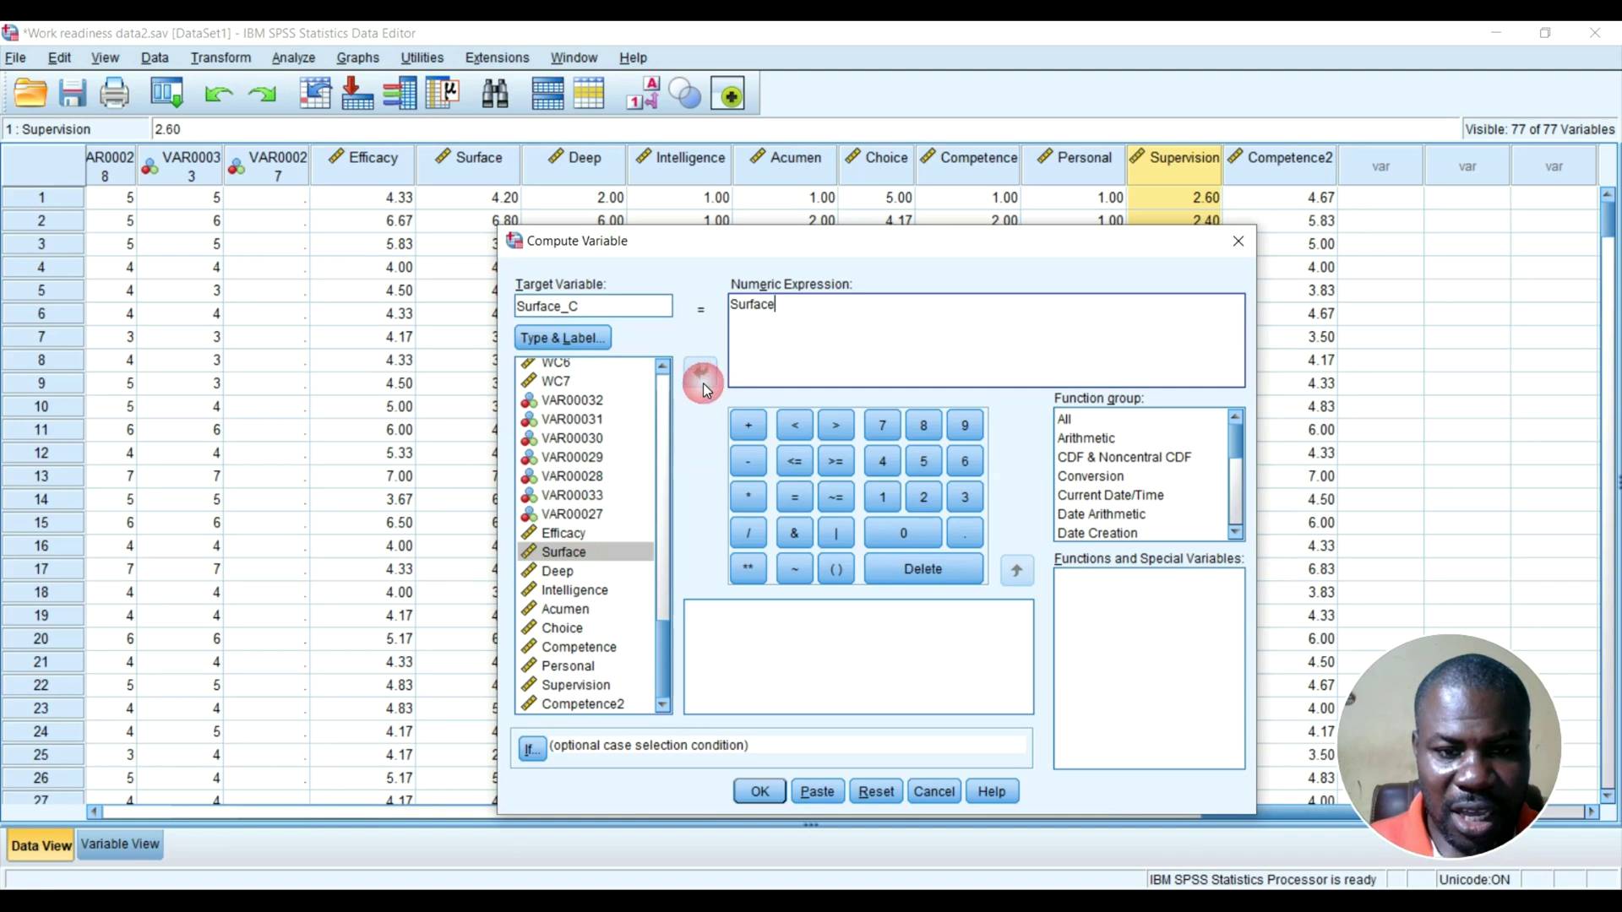
{"action": "left_click", "coordinate": [741, 461]}
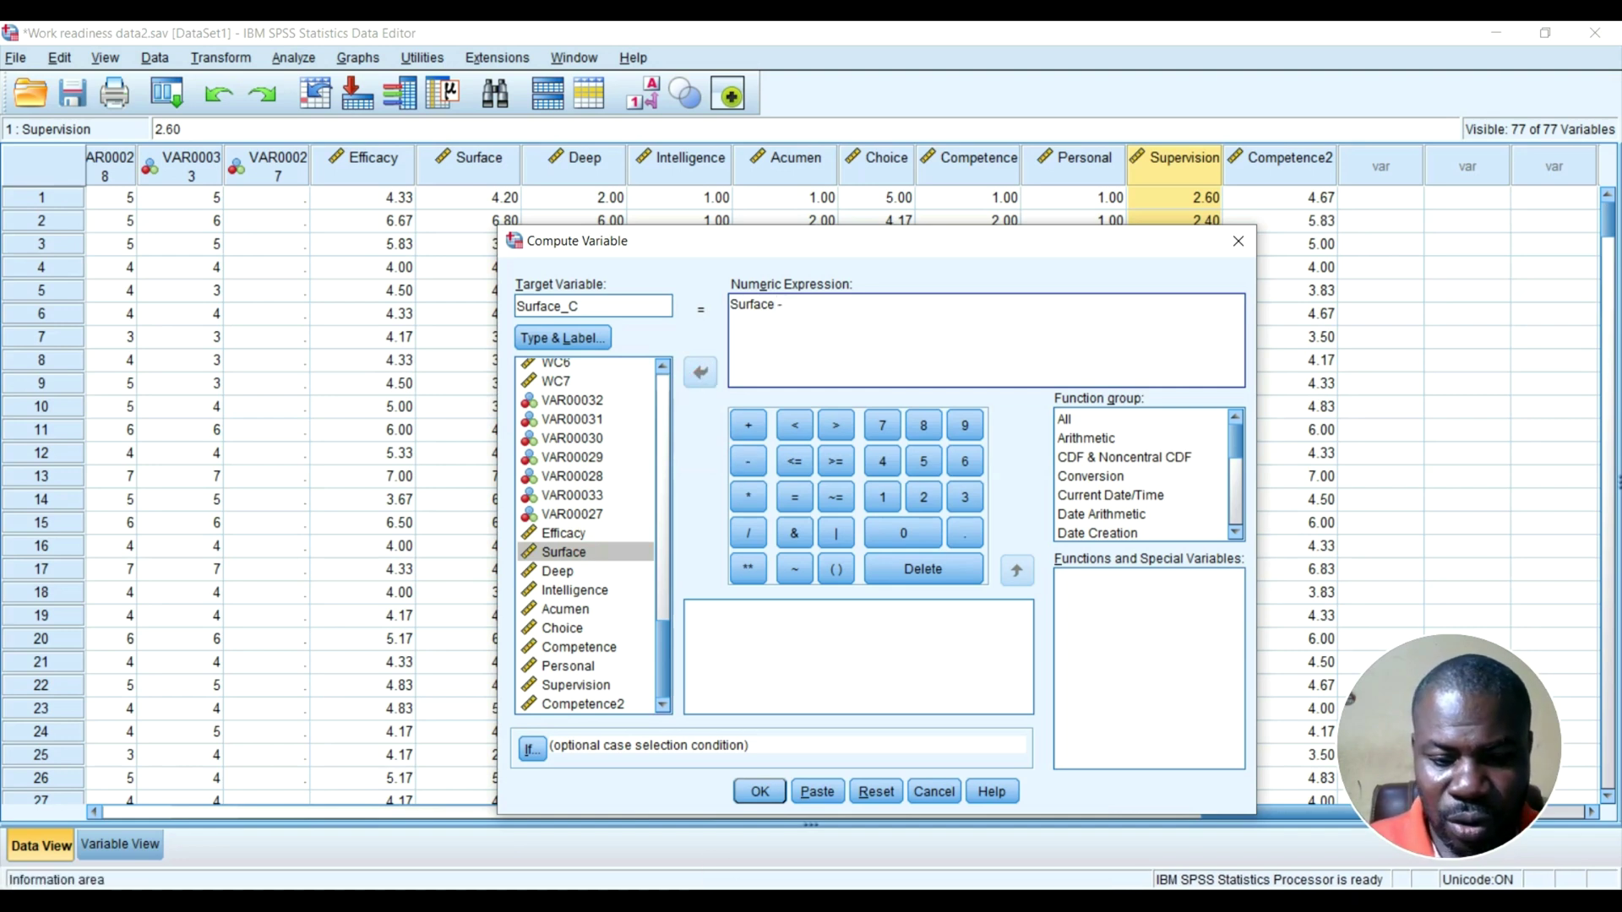
{"action": "key", "text": "alt+Tab"}
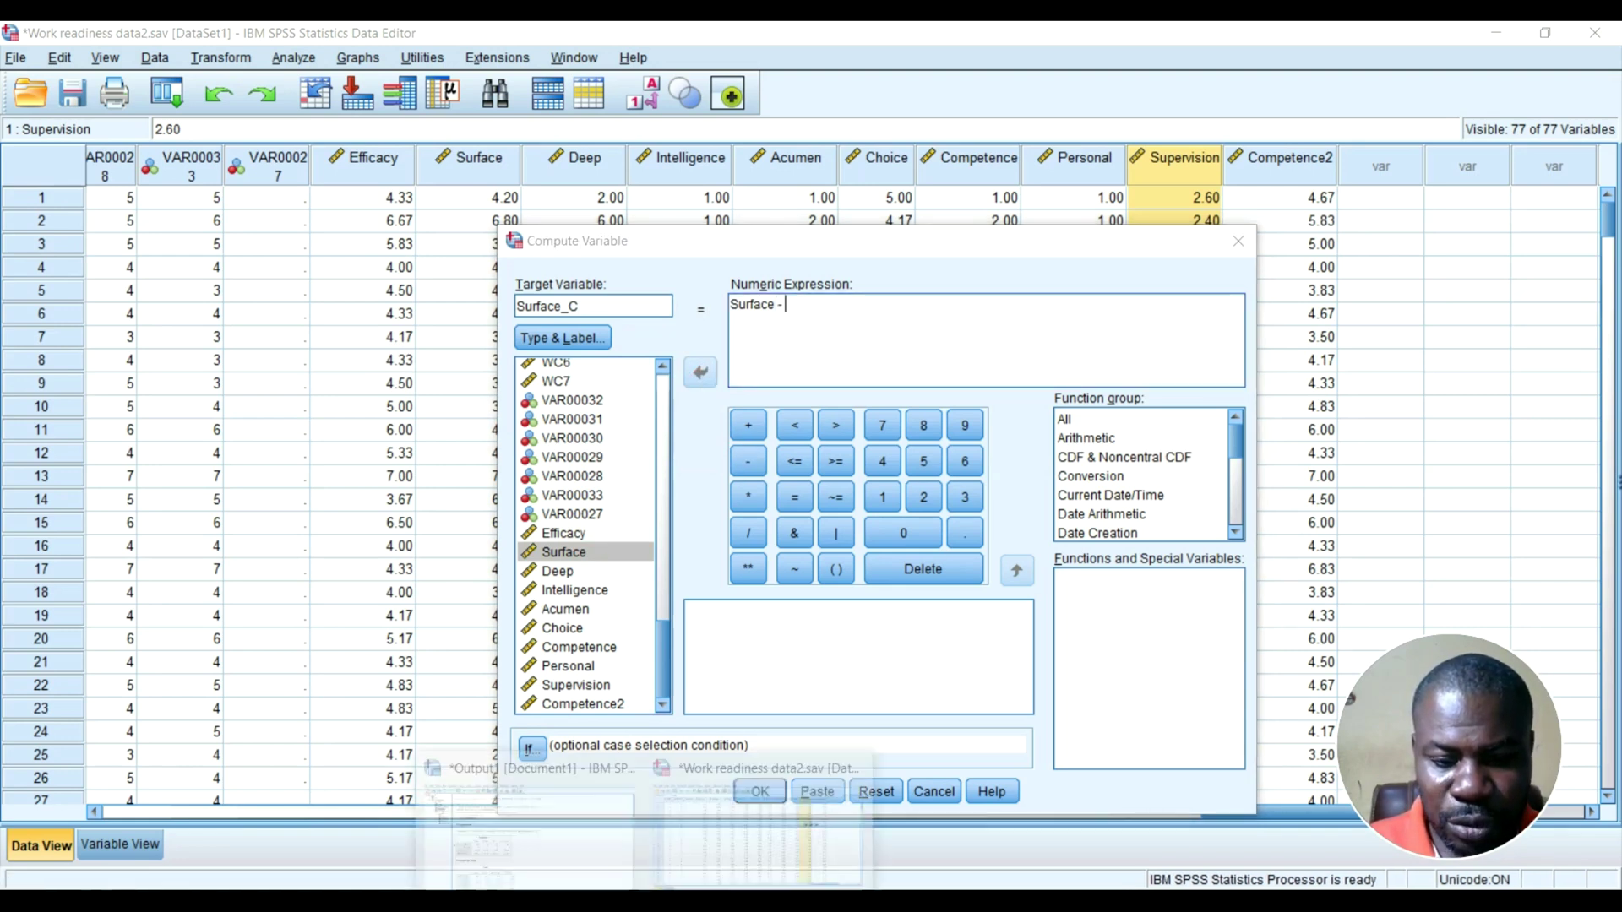
{"action": "left_click", "coordinate": [539, 819]}
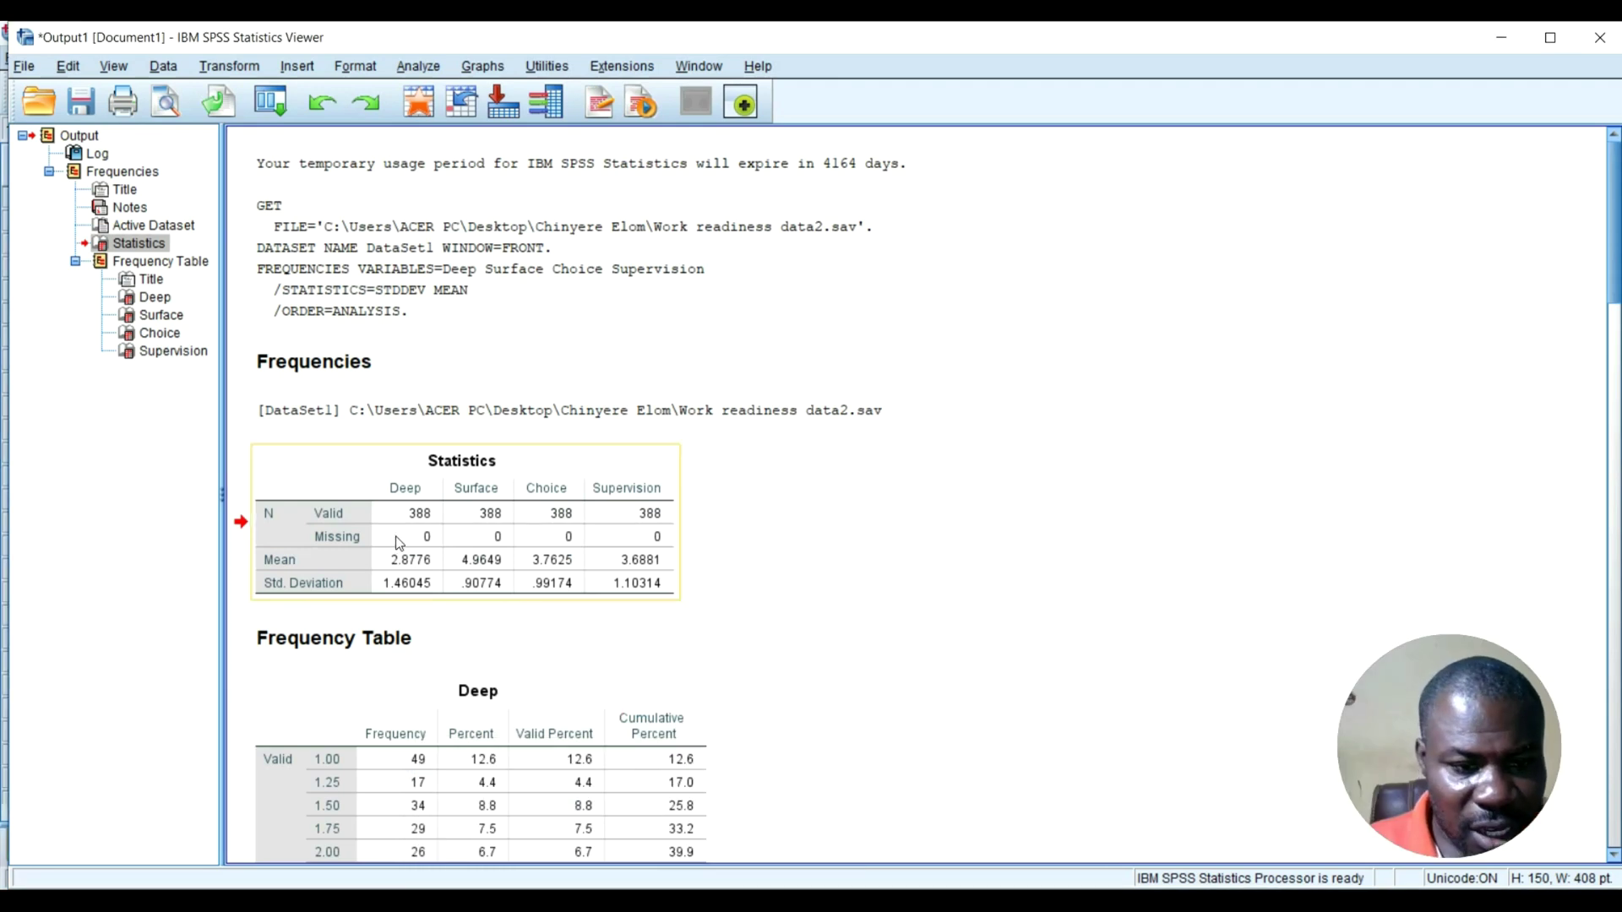
{"action": "double_click", "coordinate": [492, 566]}
{"action": "left_click", "coordinate": [490, 564]}
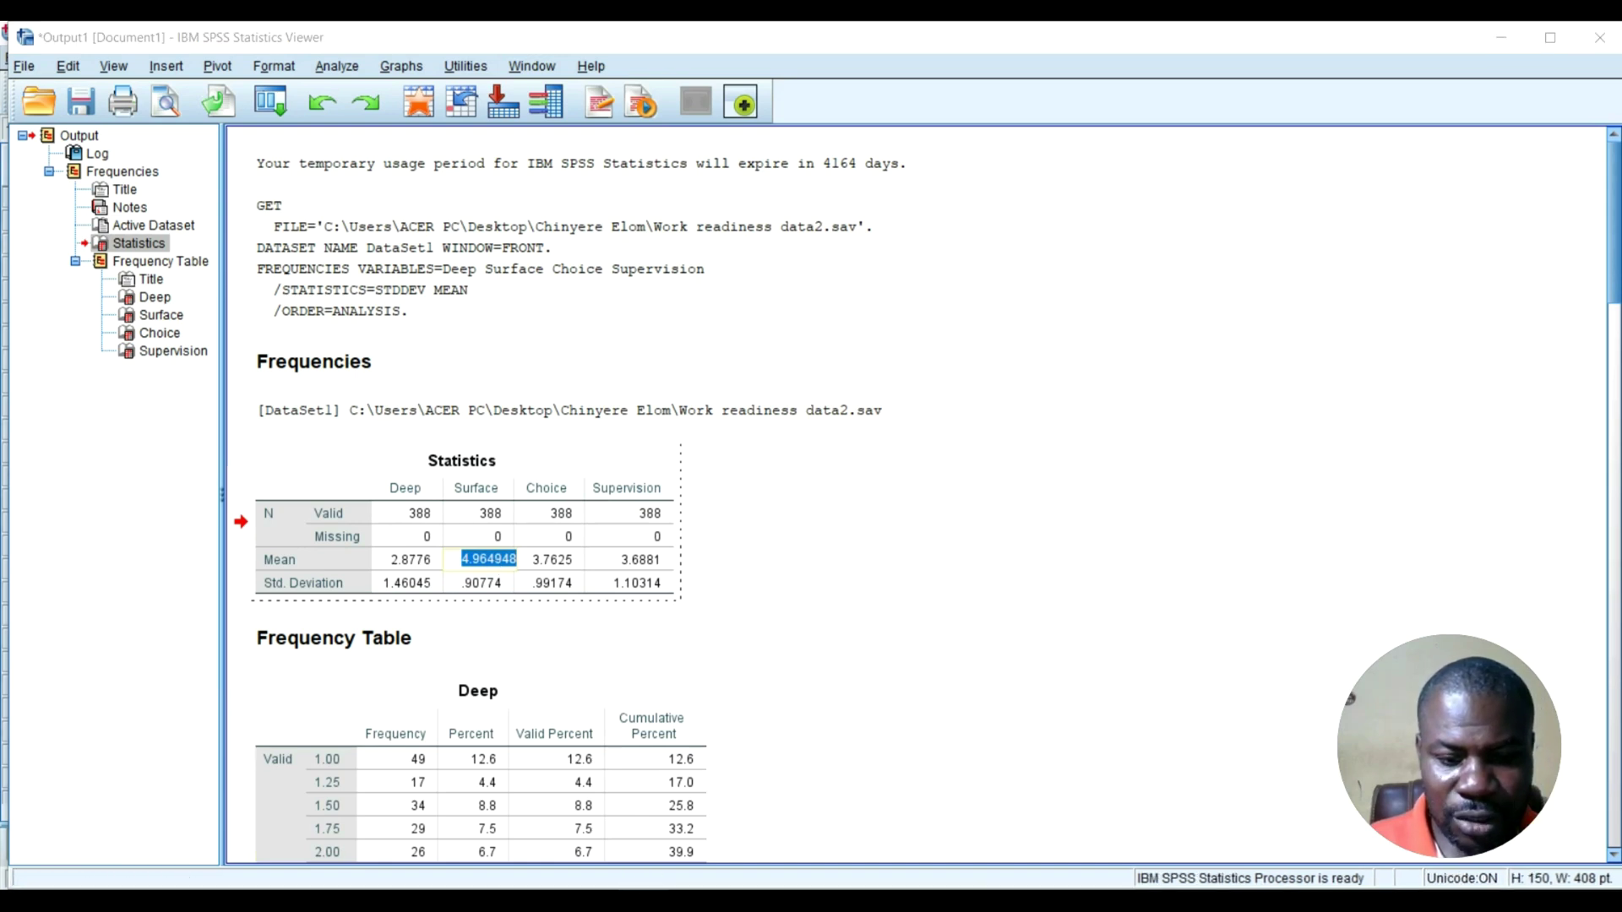
Complete the Surface_C expression with the mean 4.964948 and run the computation.
{"action": "left_click", "coordinate": [678, 853]}
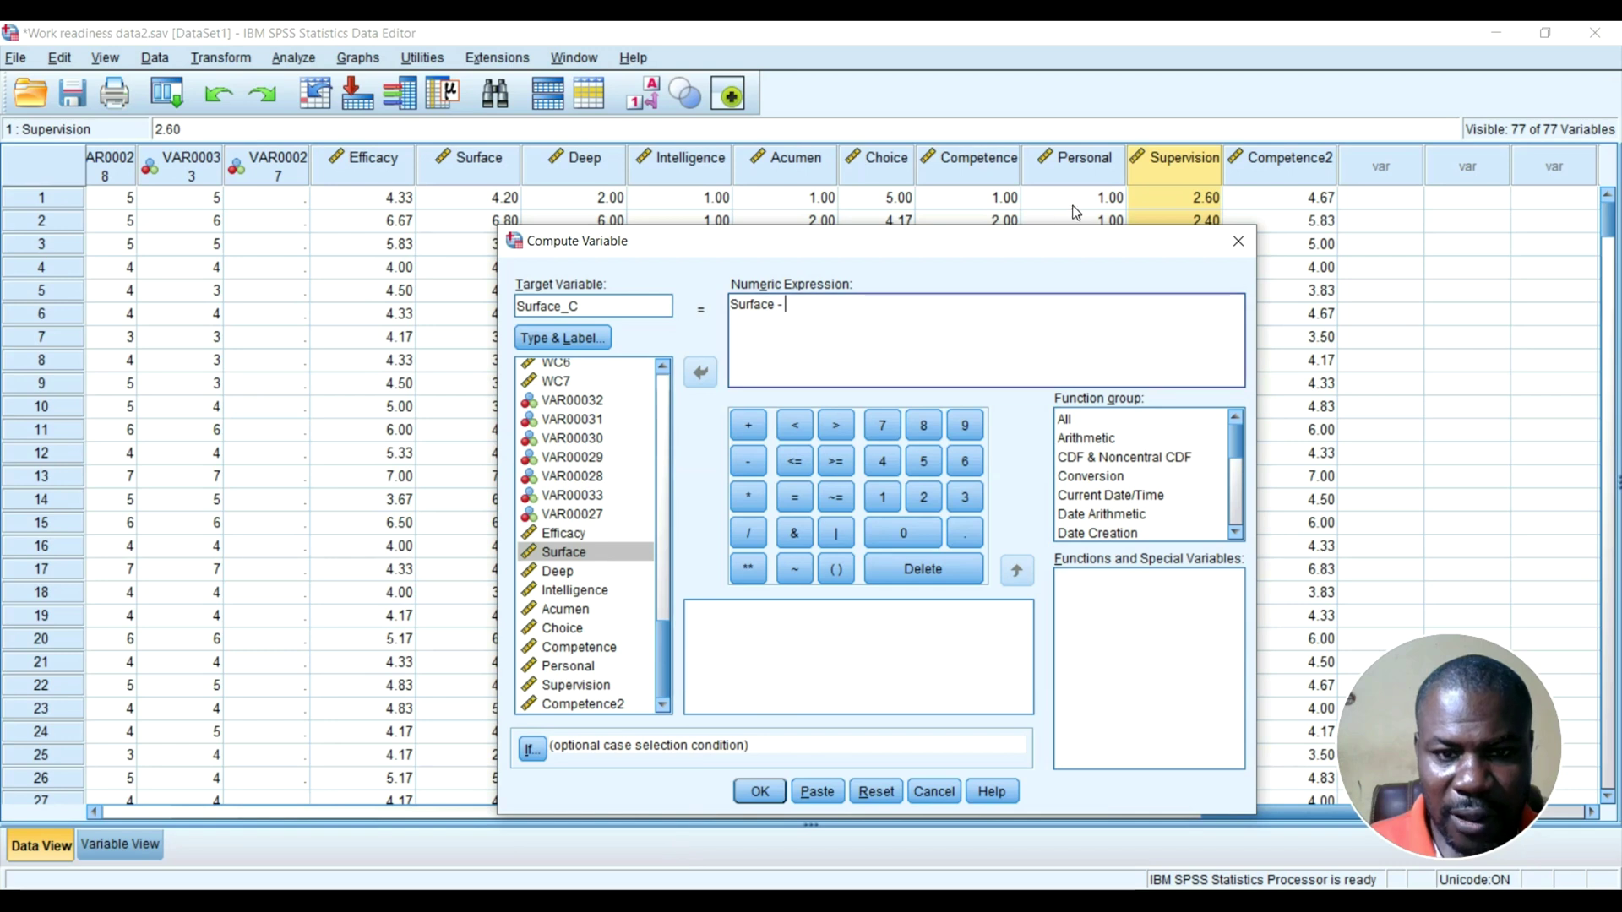
{"action": "type", "text": "4.964948"}
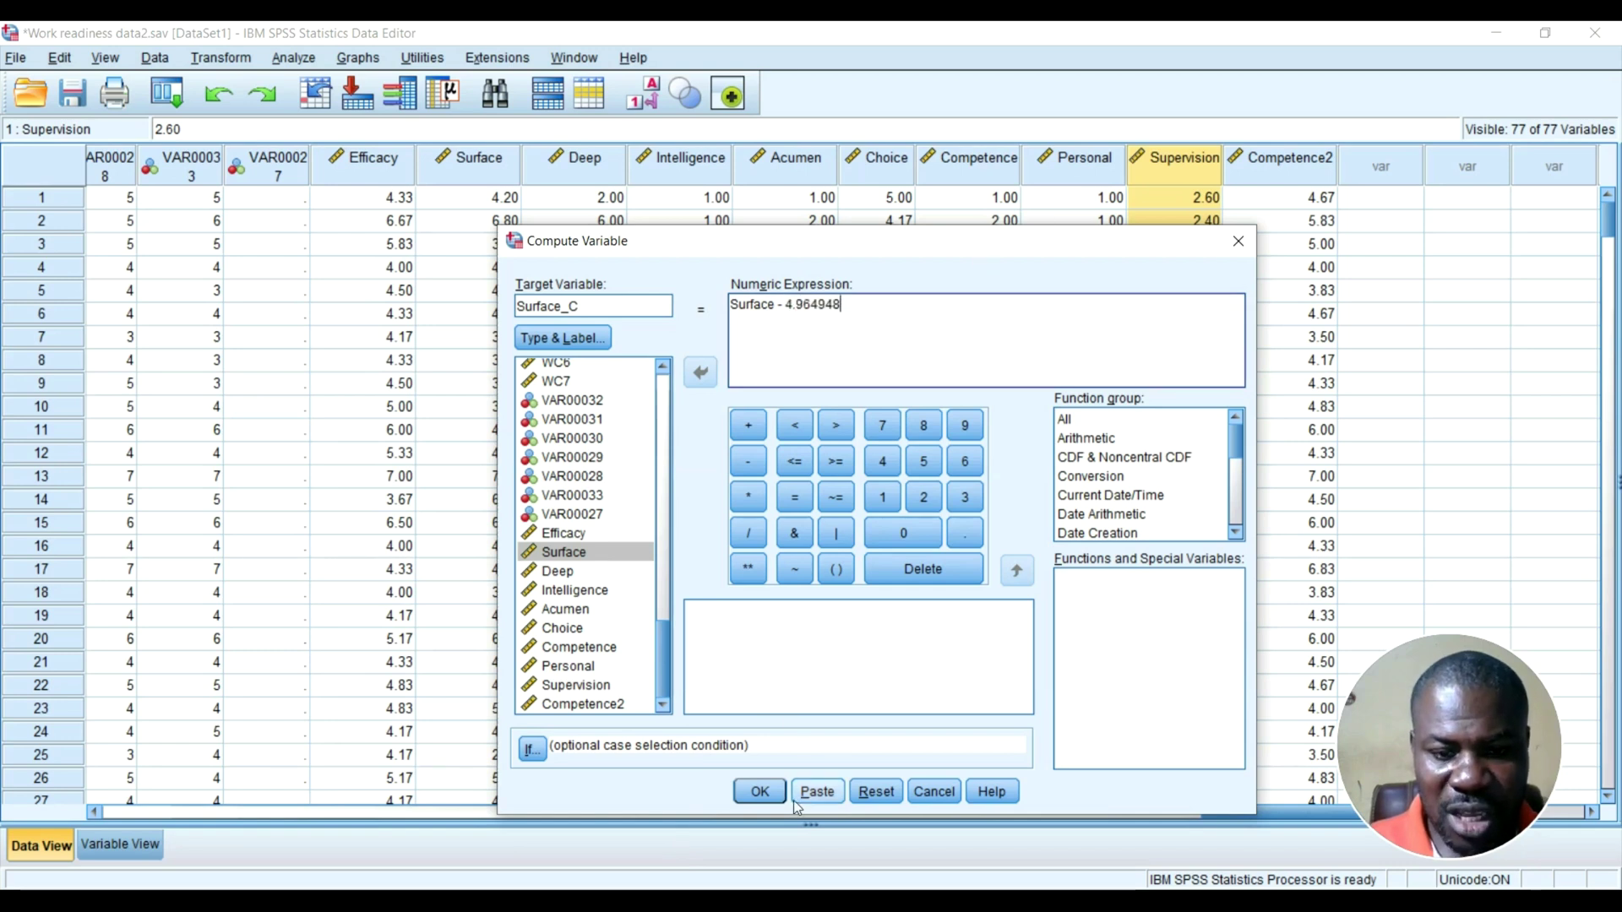
{"action": "left_click", "coordinate": [765, 792]}
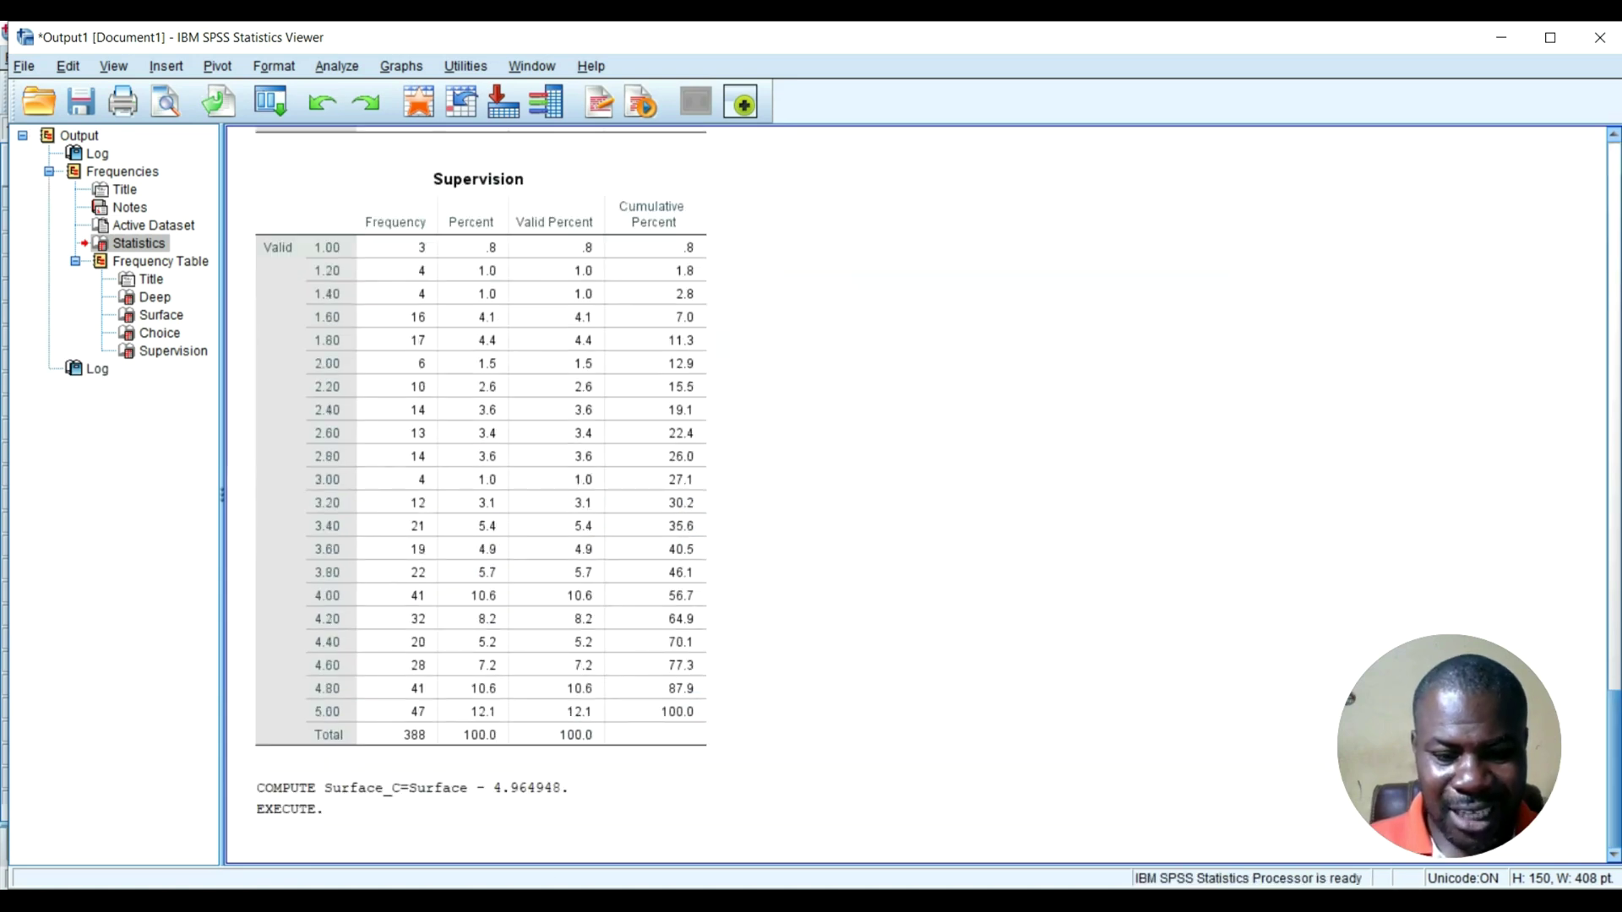
{"action": "left_click", "coordinate": [304, 781]}
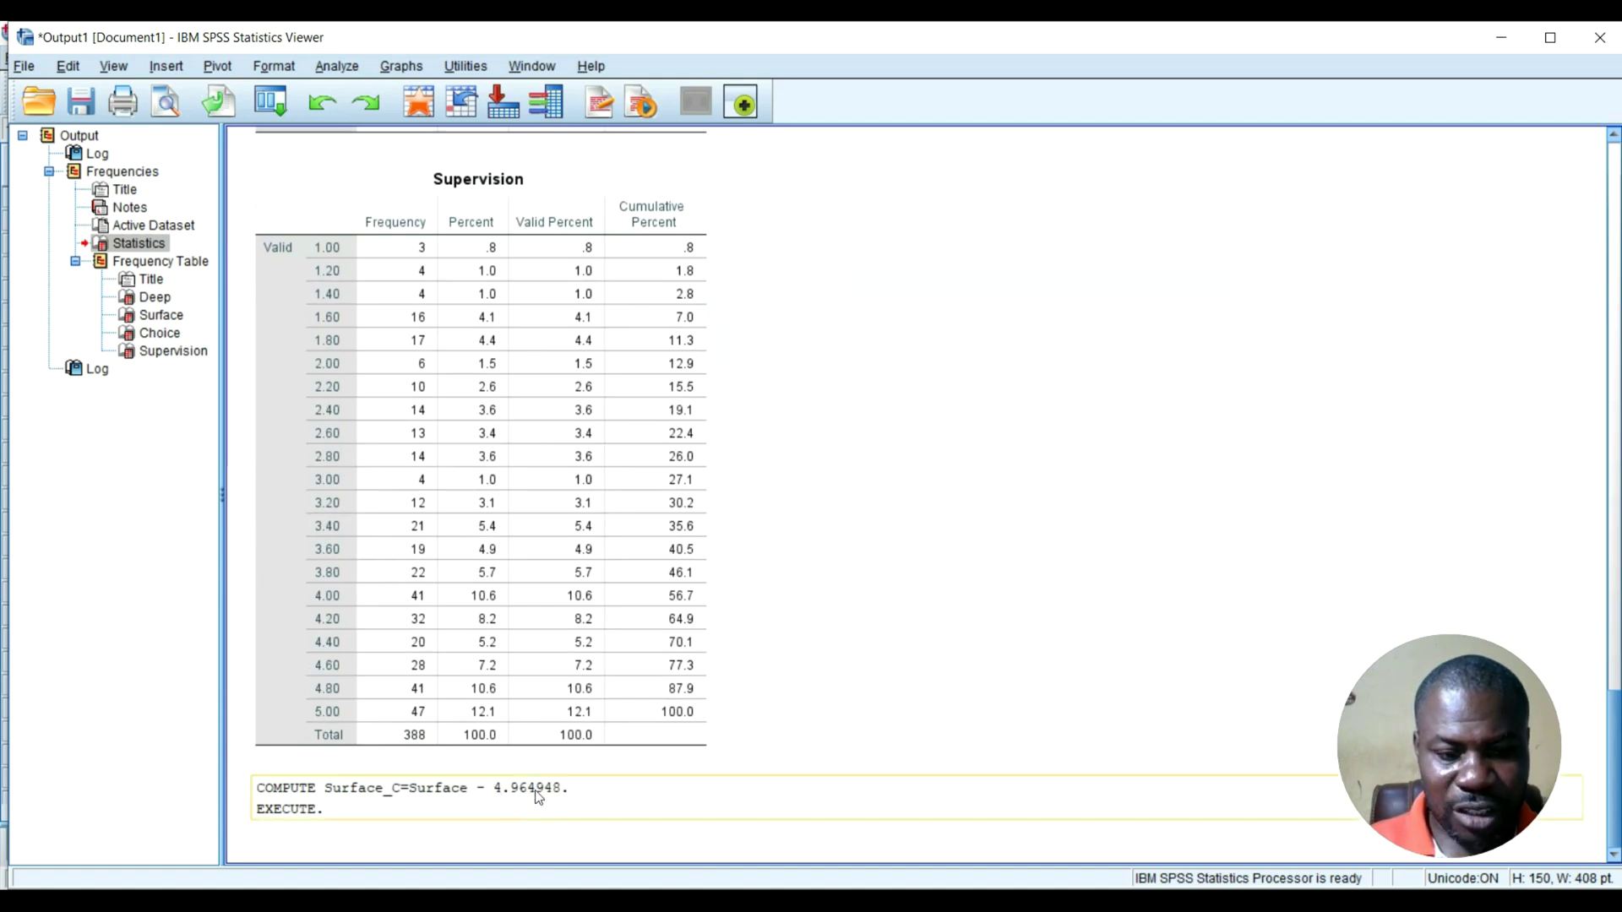
{"action": "left_click", "coordinate": [569, 316]}
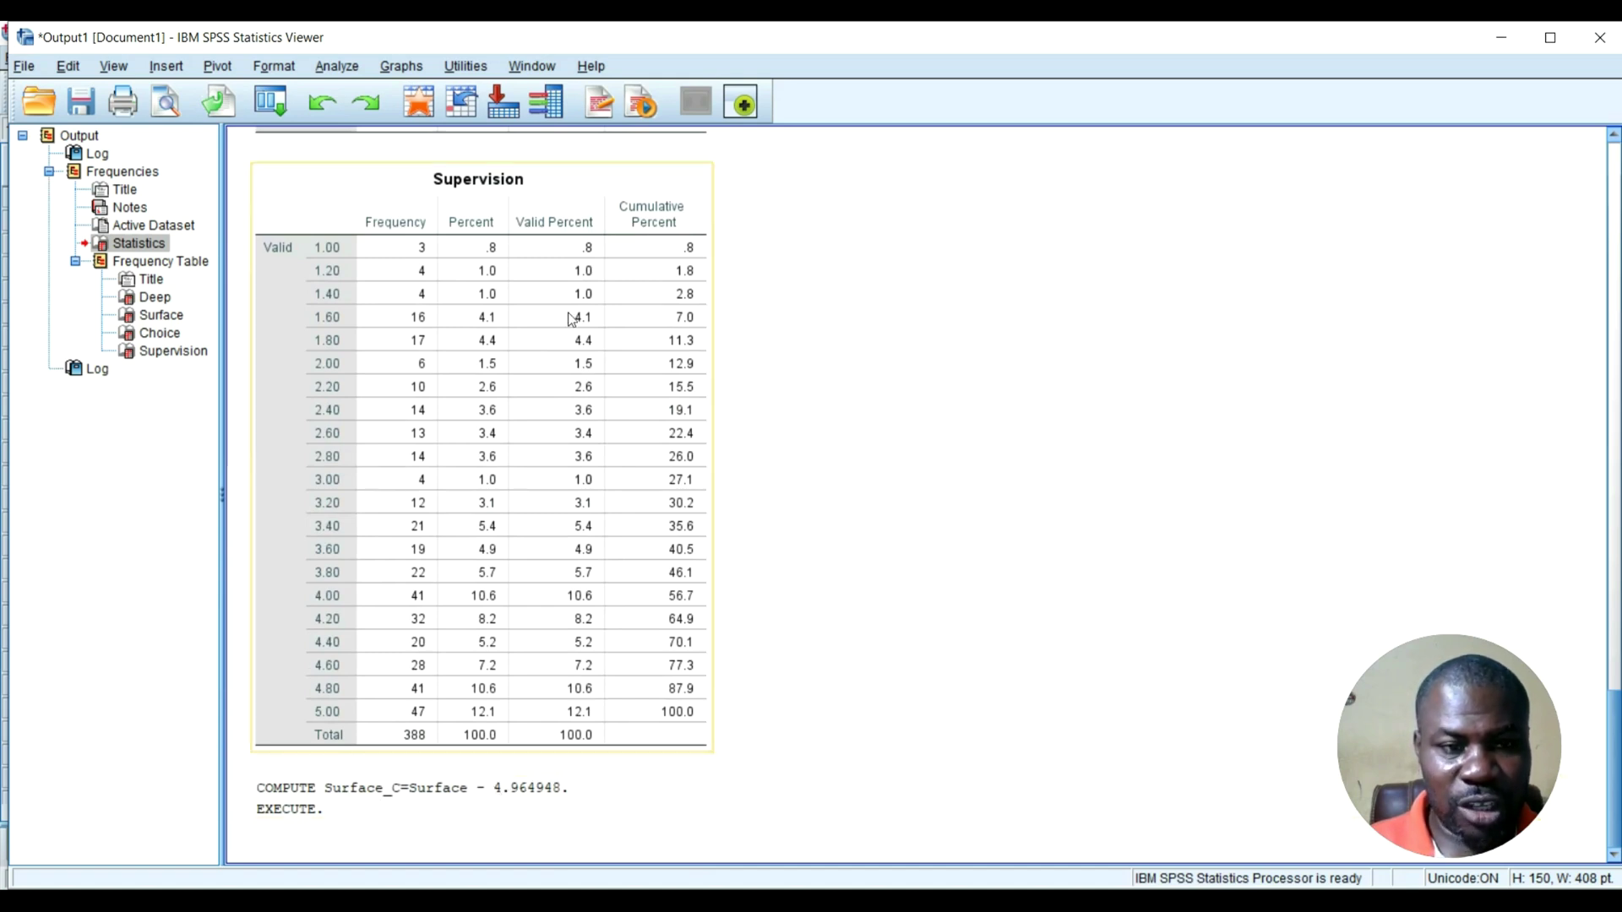
Start another Compute Variable operation with Deep_C as the target variable.
{"action": "scroll", "coordinate": [573, 314], "scroll_direction": "up", "scroll_amount": 20}
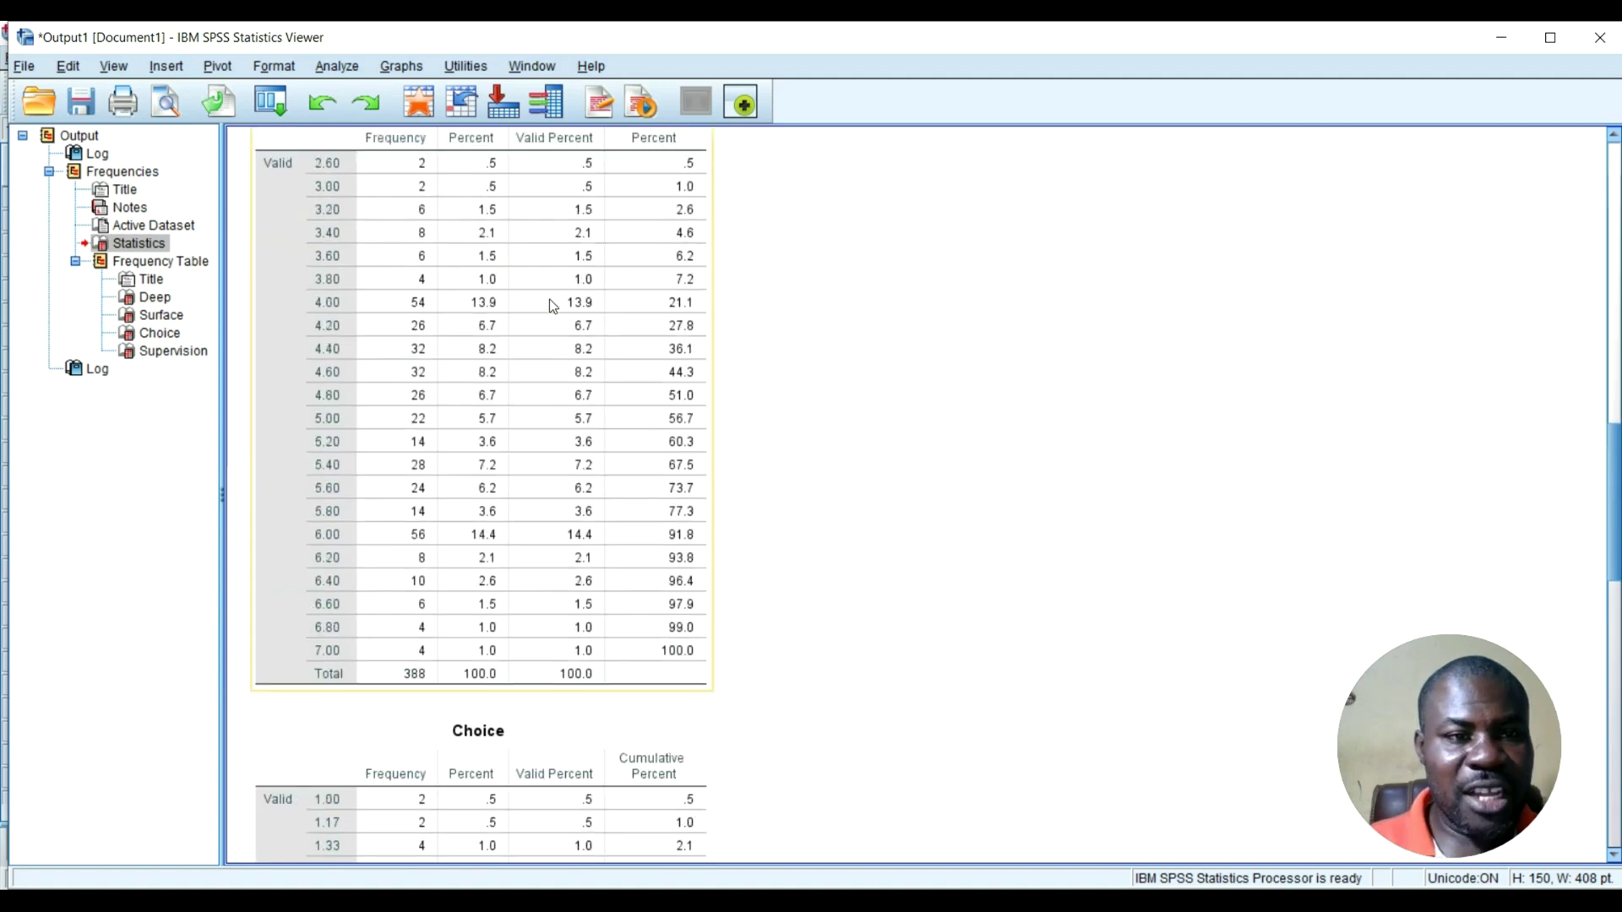
{"action": "left_click", "coordinate": [271, 103]}
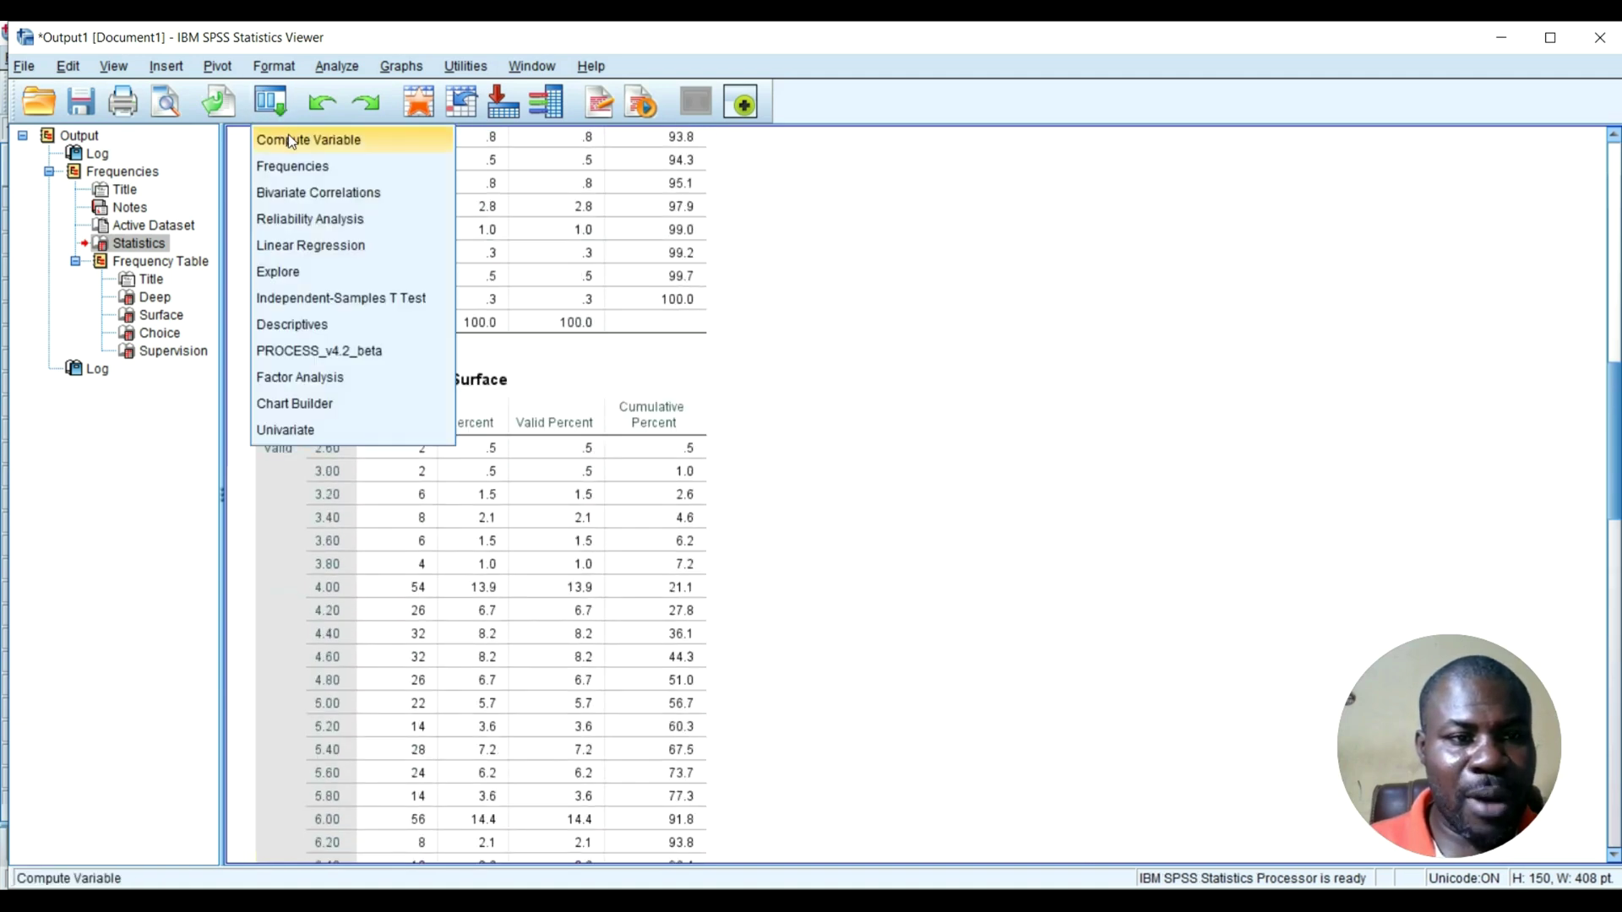
{"action": "left_click", "coordinate": [287, 137]}
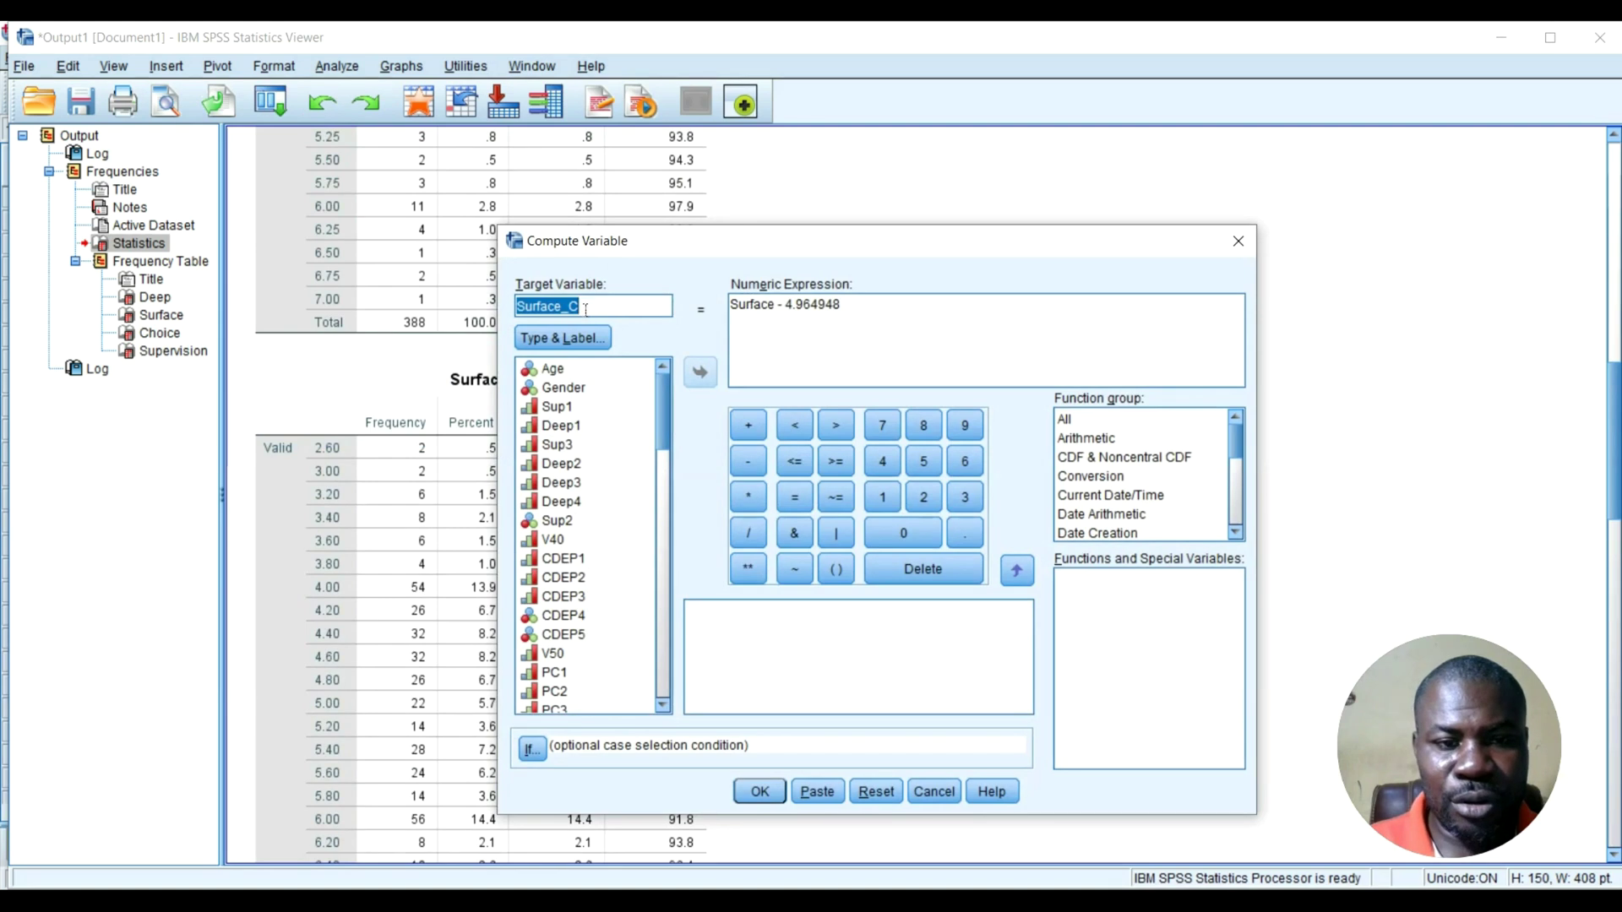
{"action": "left_click", "coordinate": [565, 311]}
{"action": "key", "text": "BackSpace"}
{"action": "key", "text": "BackSpace"}
{"action": "key", "text": "BackSpace"}
{"action": "key", "text": "BackSpace"}
{"action": "key", "text": "BackSpace"}
{"action": "key", "text": "BackSpace"}
{"action": "key", "text": "BackSpace"}
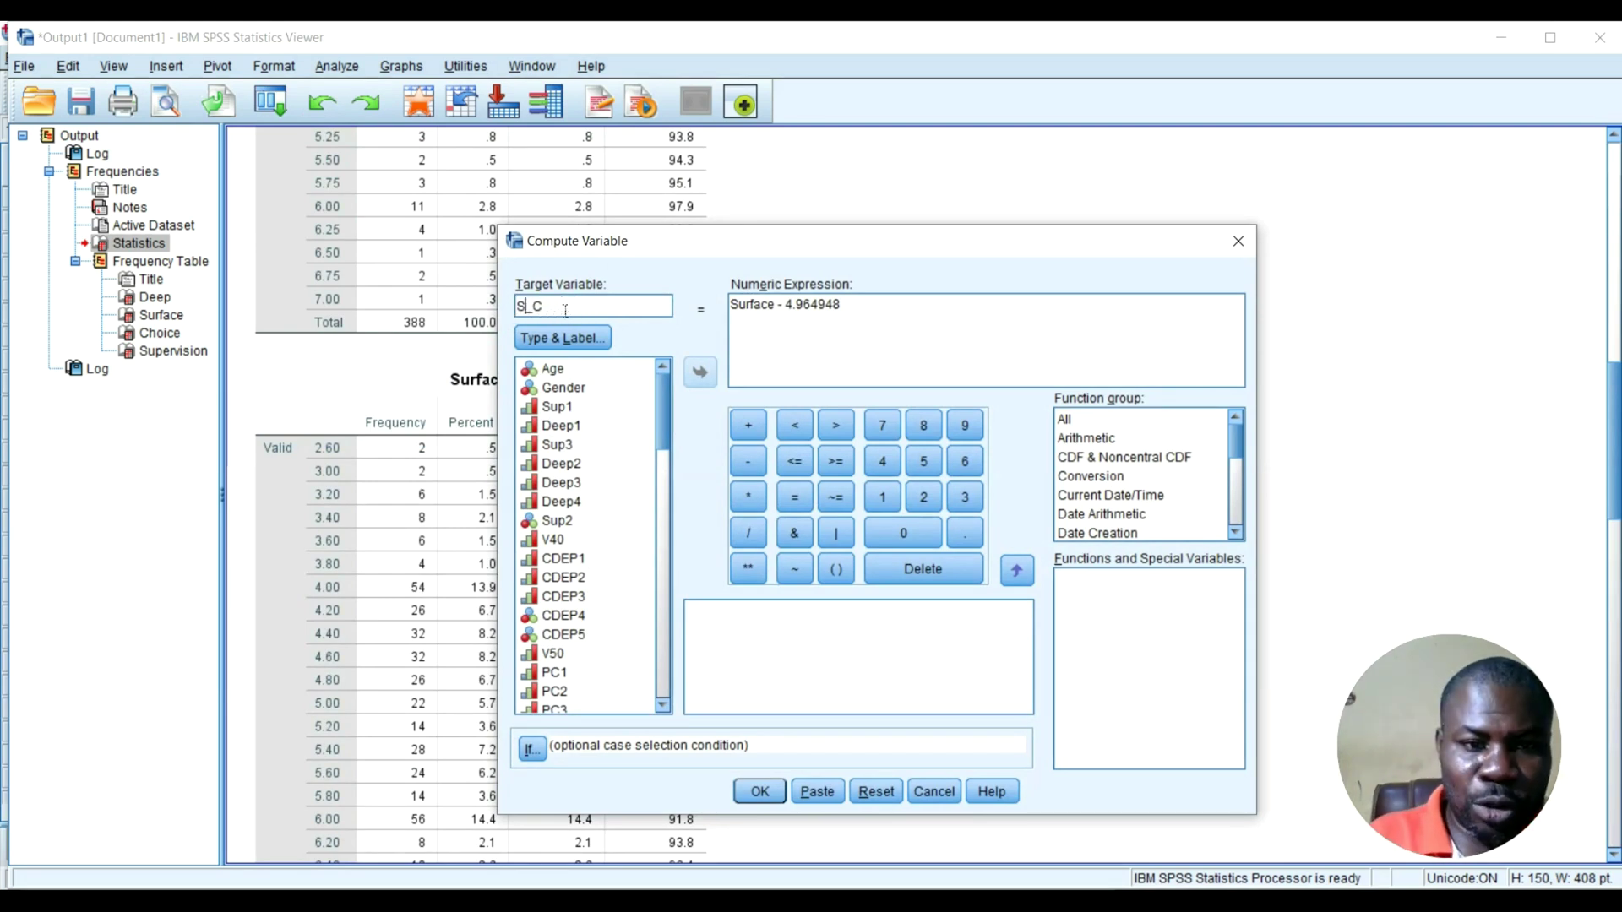
{"action": "type", "text": "Deep"}
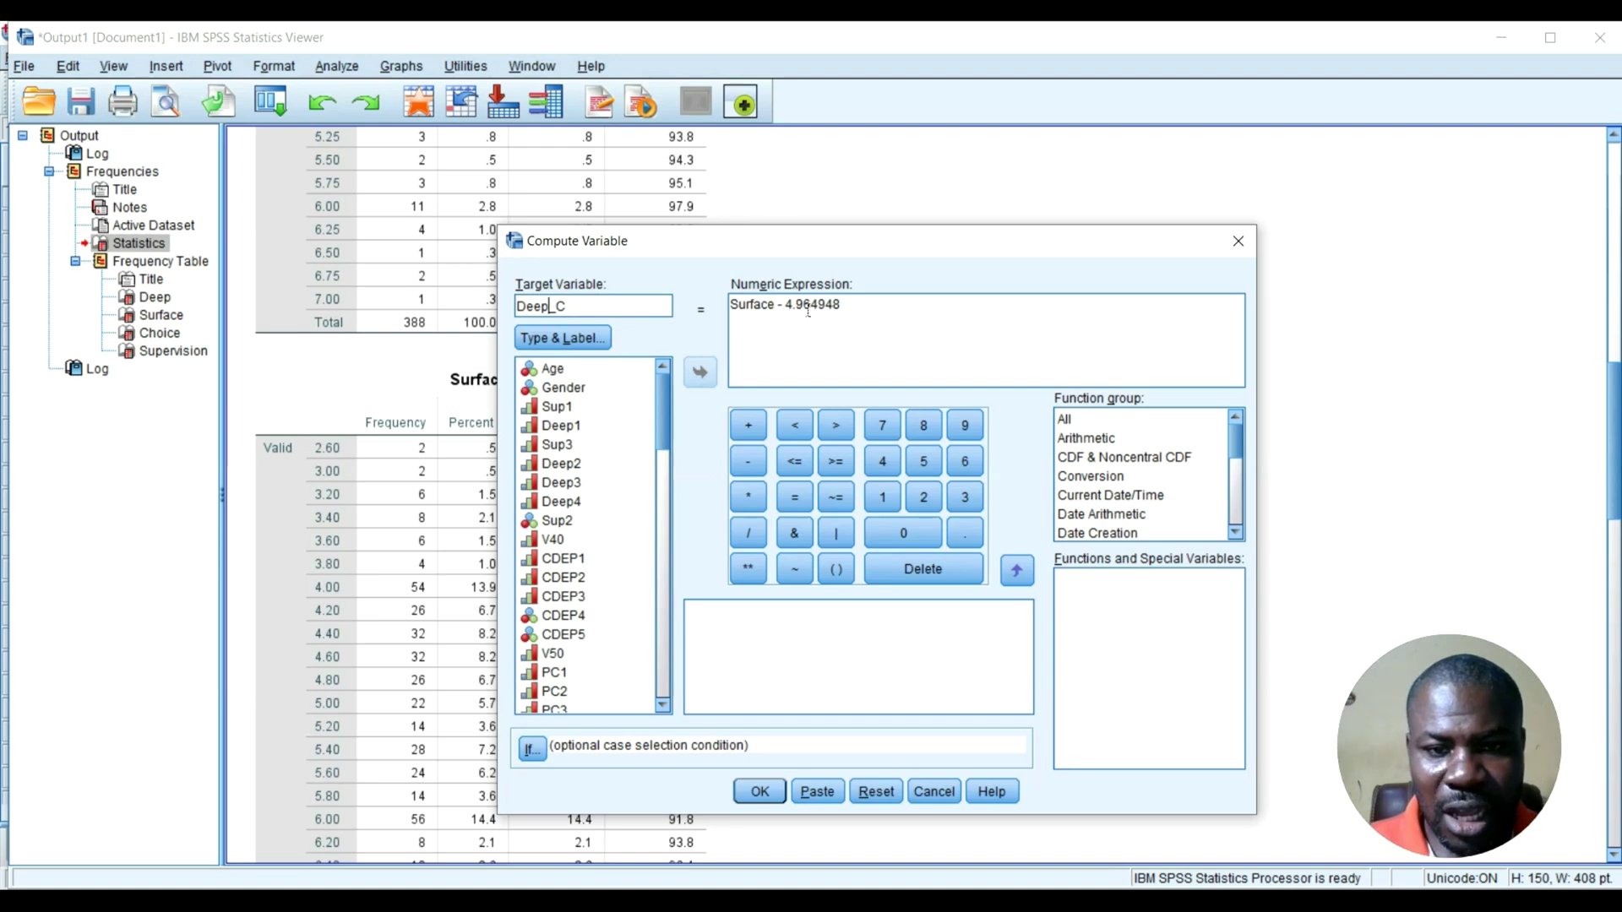
Replace the previous numeric expression with the Deep composite variable followed by a minus sign.
{"action": "left_click_drag", "start_coordinate": [871, 325], "coordinate": [732, 306]}
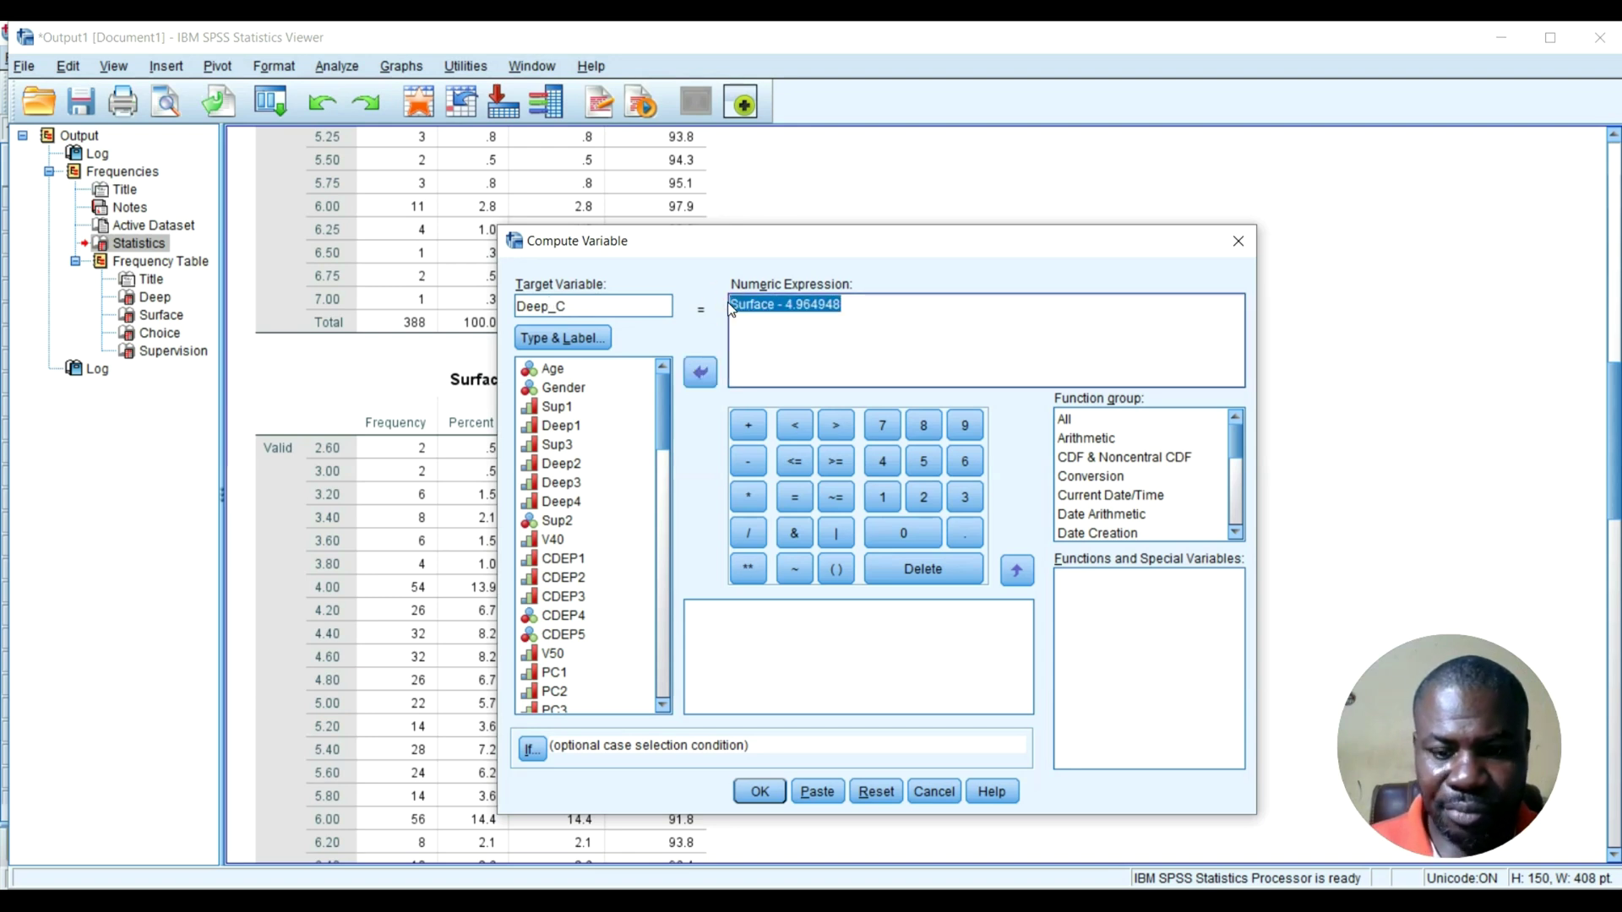
{"action": "key", "text": "BackSpace"}
{"action": "scroll", "coordinate": [640, 427], "scroll_direction": "down", "scroll_amount": 10}
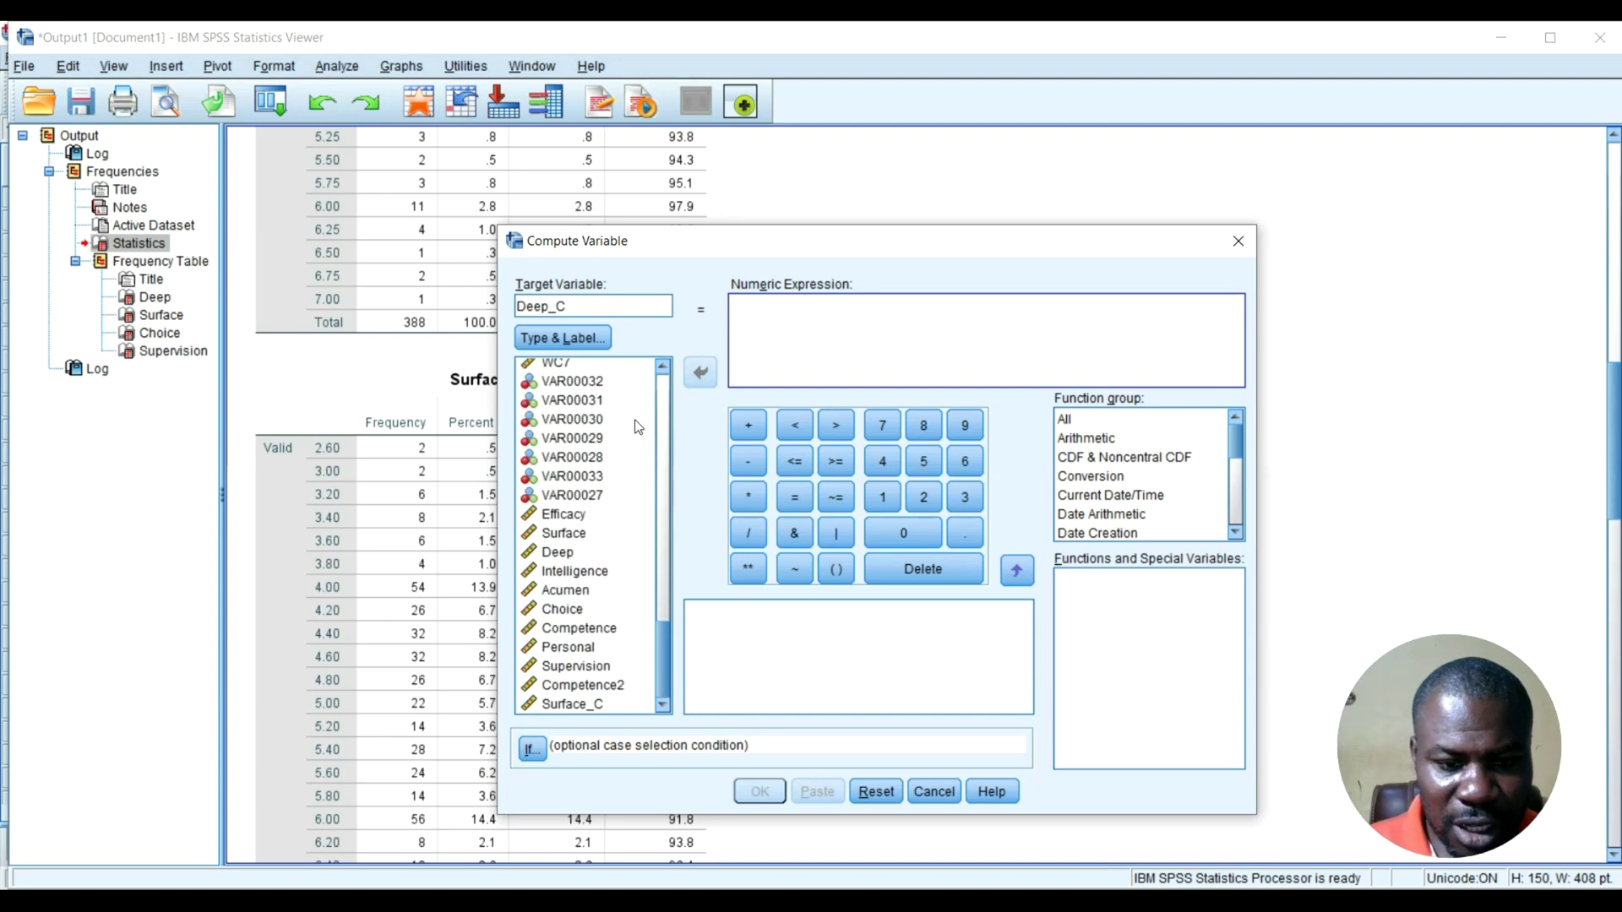
{"action": "left_click", "coordinate": [561, 554]}
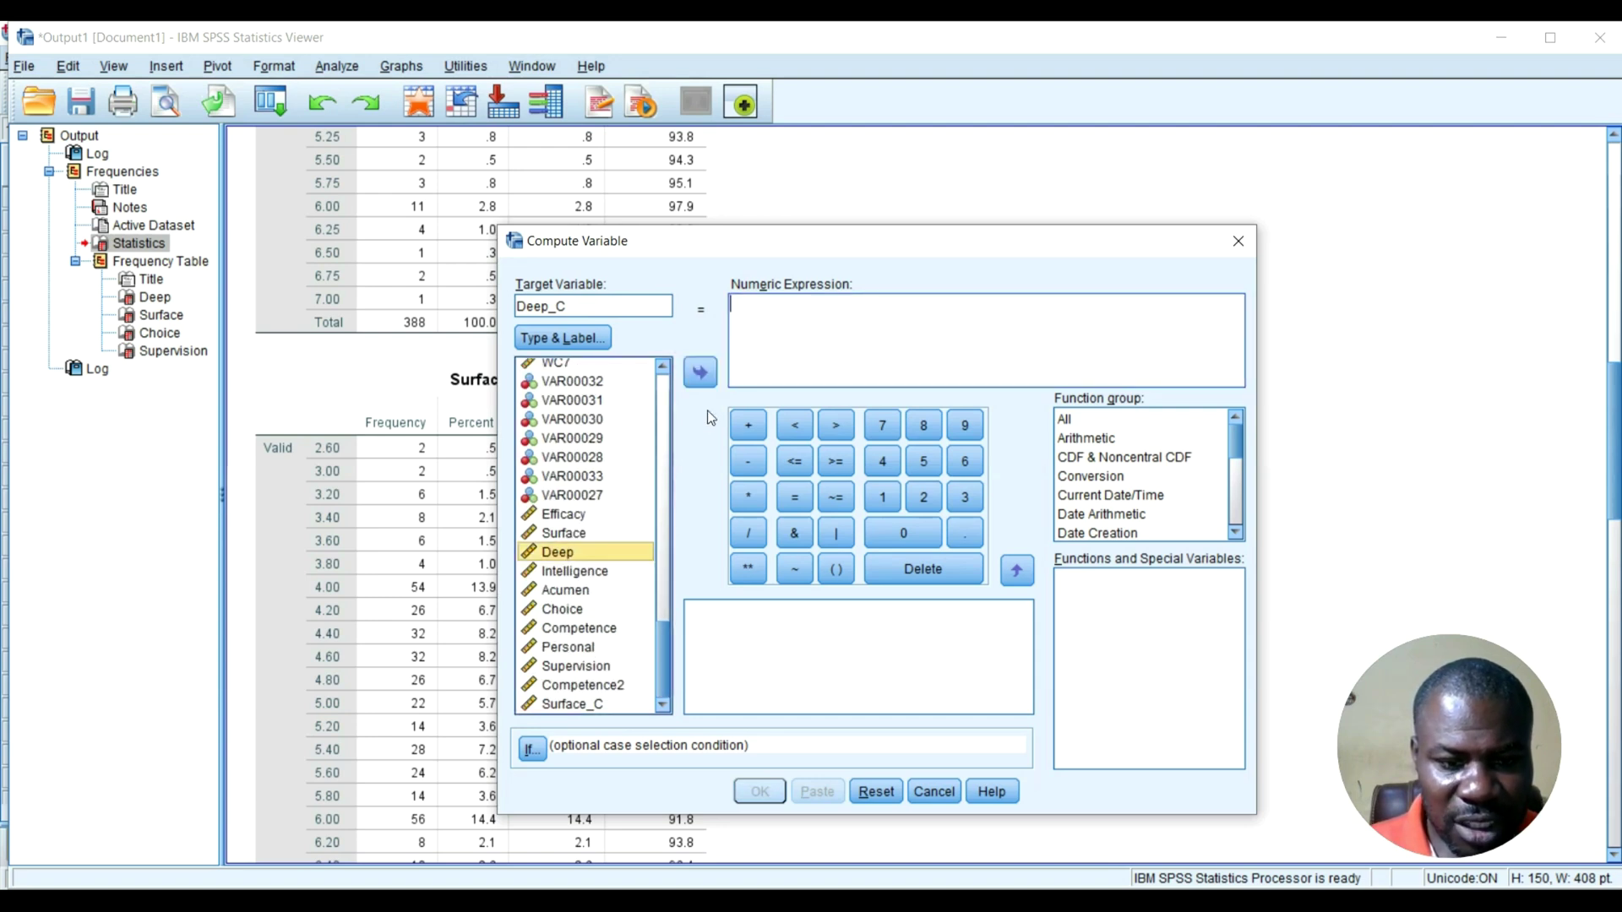
{"action": "left_click", "coordinate": [702, 373]}
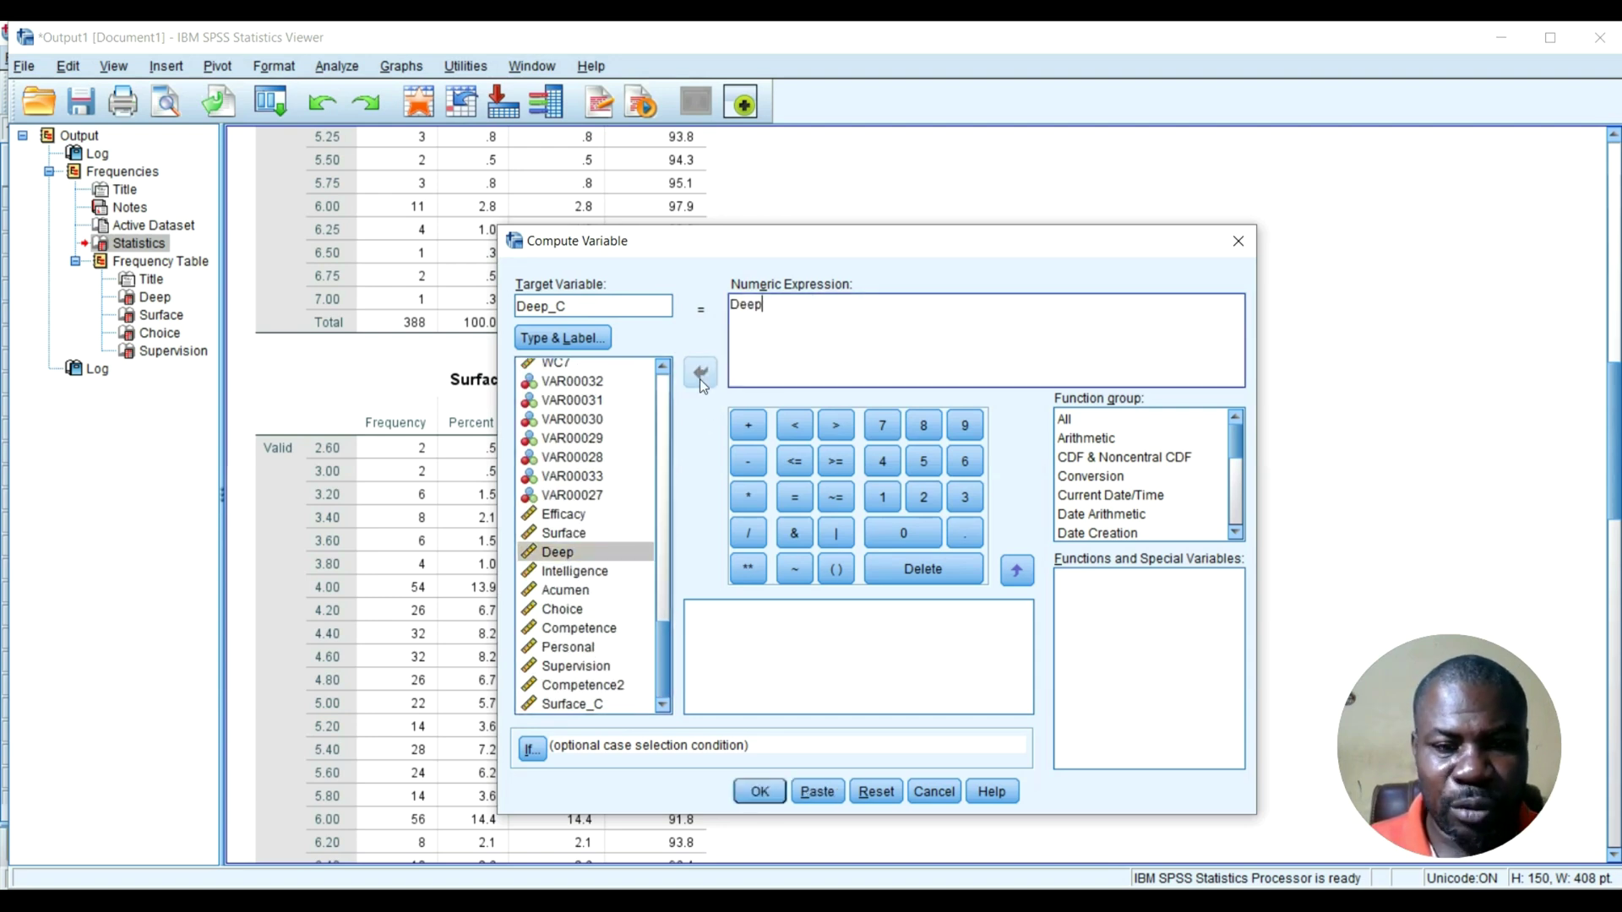
{"action": "scroll", "coordinate": [597, 450], "scroll_direction": "up", "scroll_amount": 5}
{"action": "scroll", "coordinate": [596, 449], "scroll_direction": "up", "scroll_amount": 8}
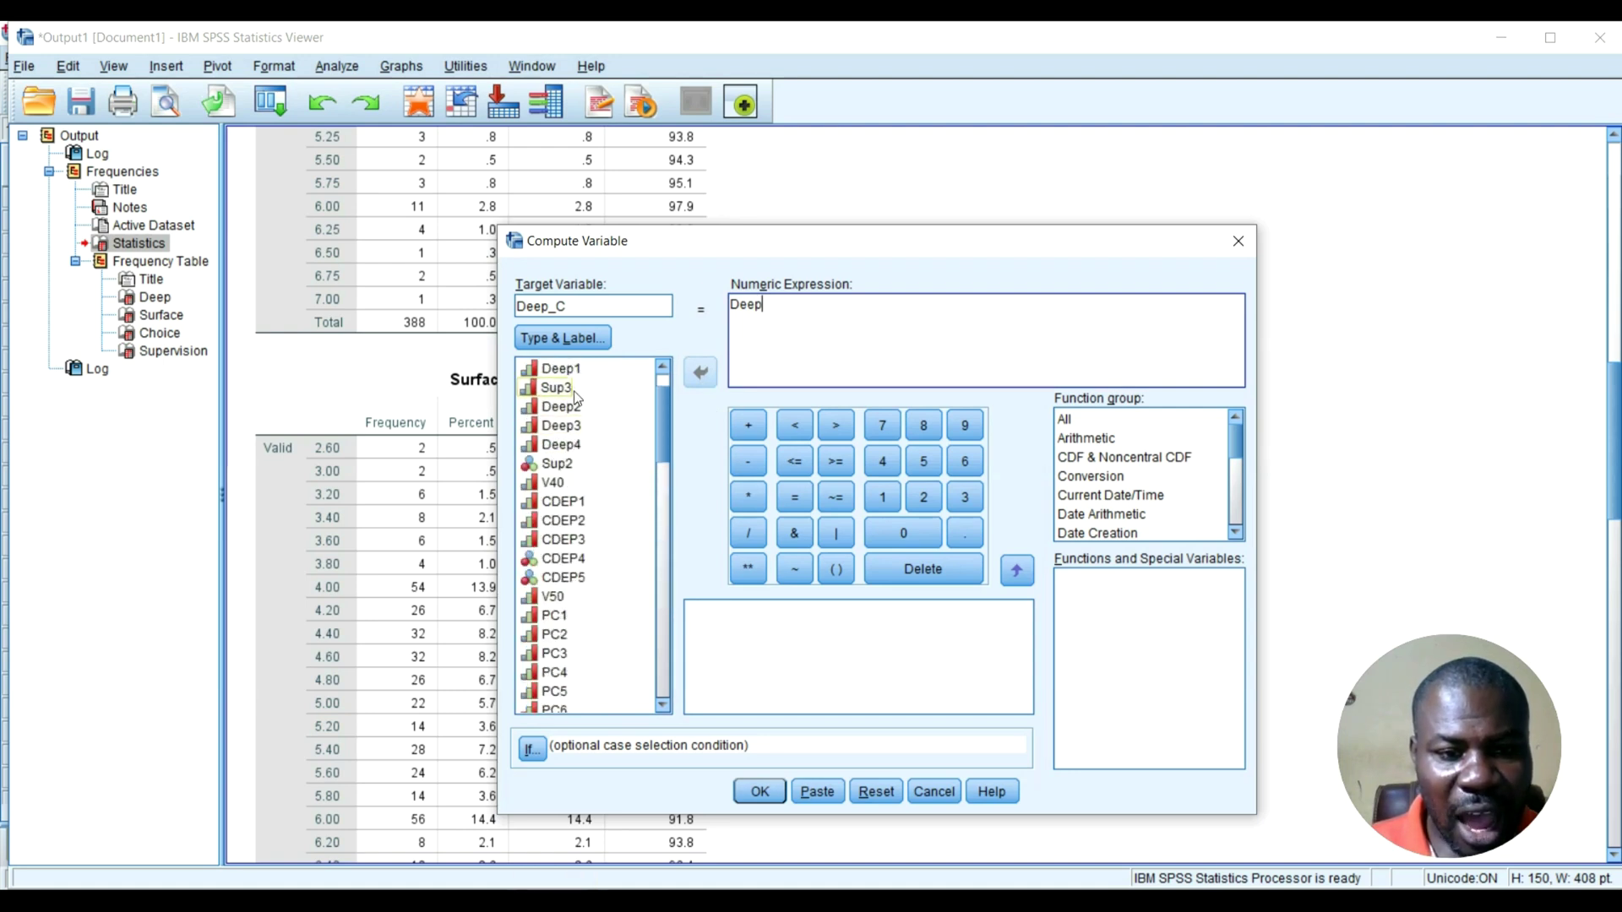
{"action": "scroll", "coordinate": [580, 455], "scroll_direction": "down", "scroll_amount": 13}
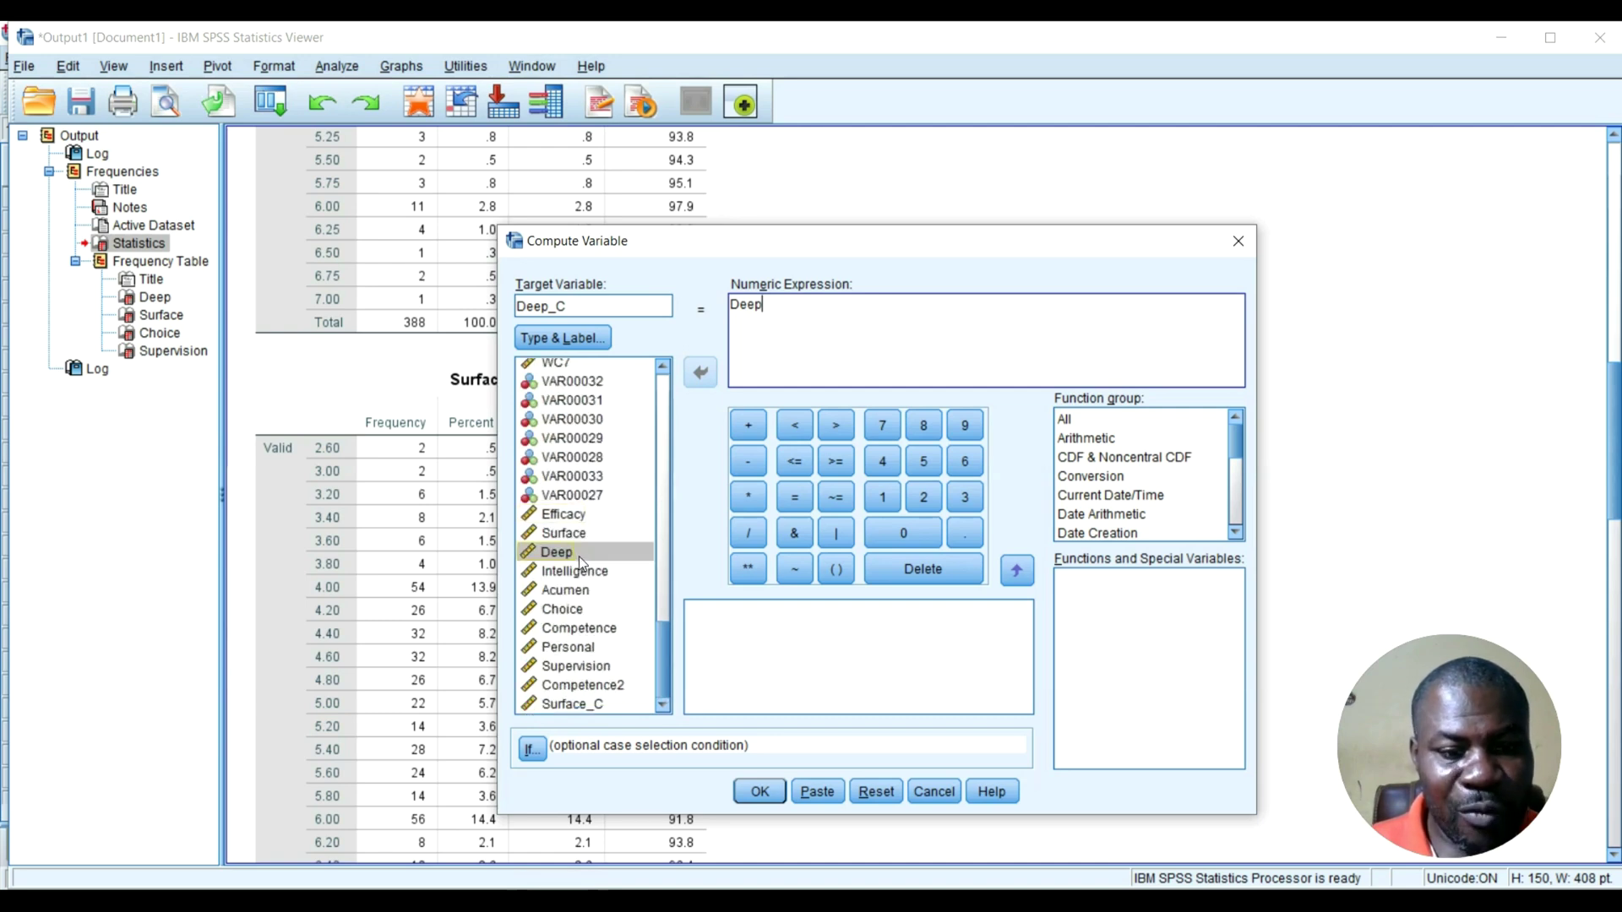
{"action": "left_click", "coordinate": [583, 556]}
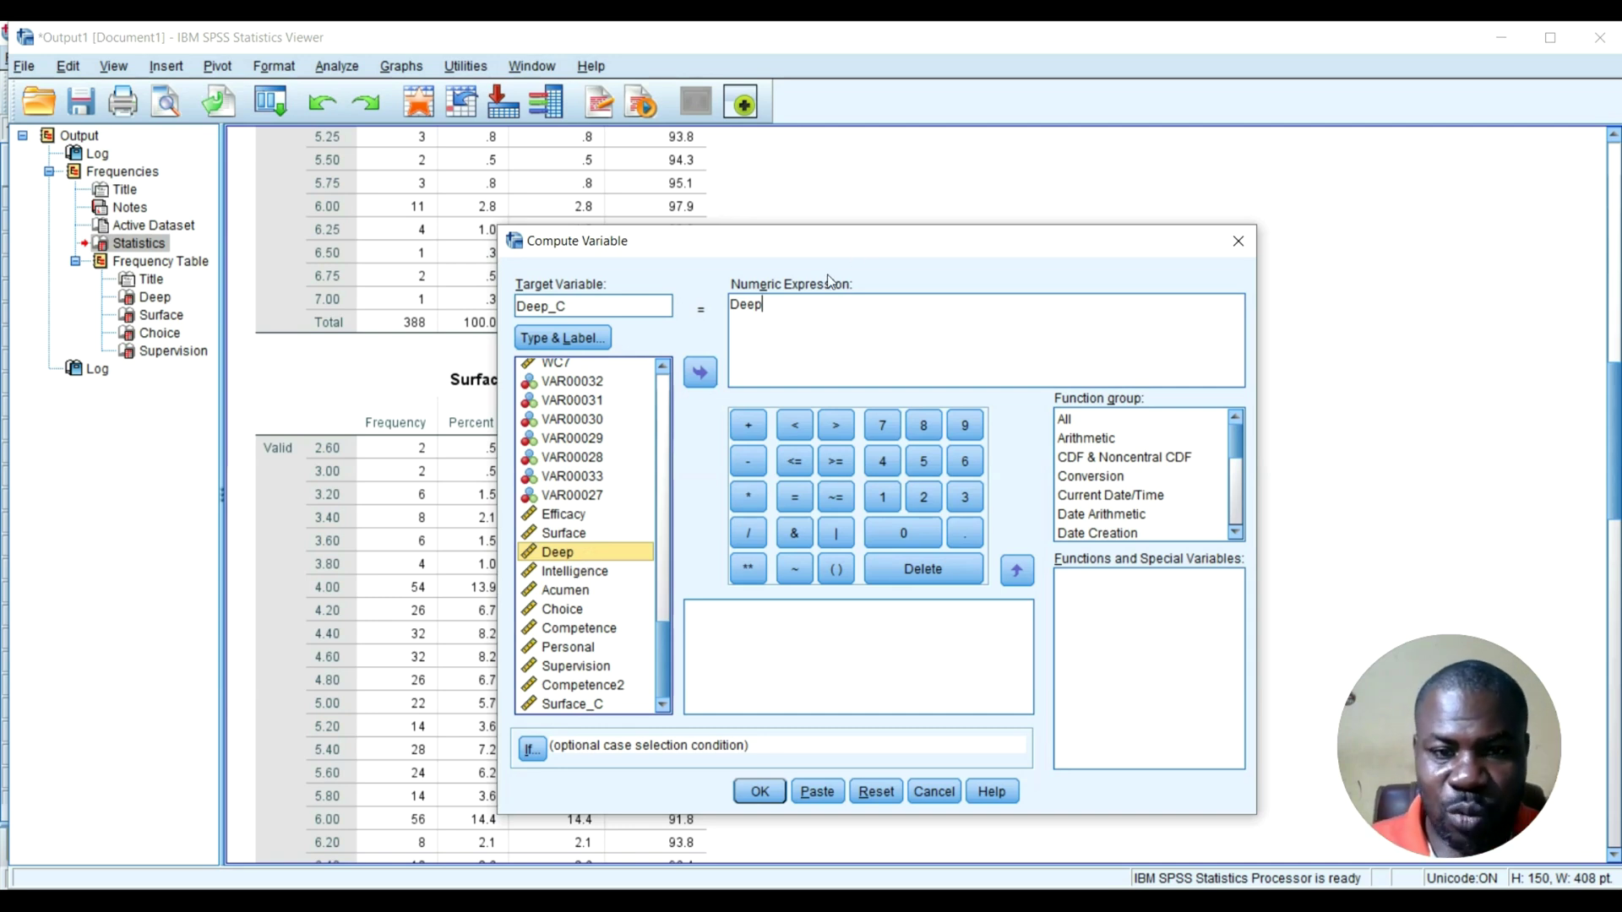
{"action": "left_click", "coordinate": [733, 460]}
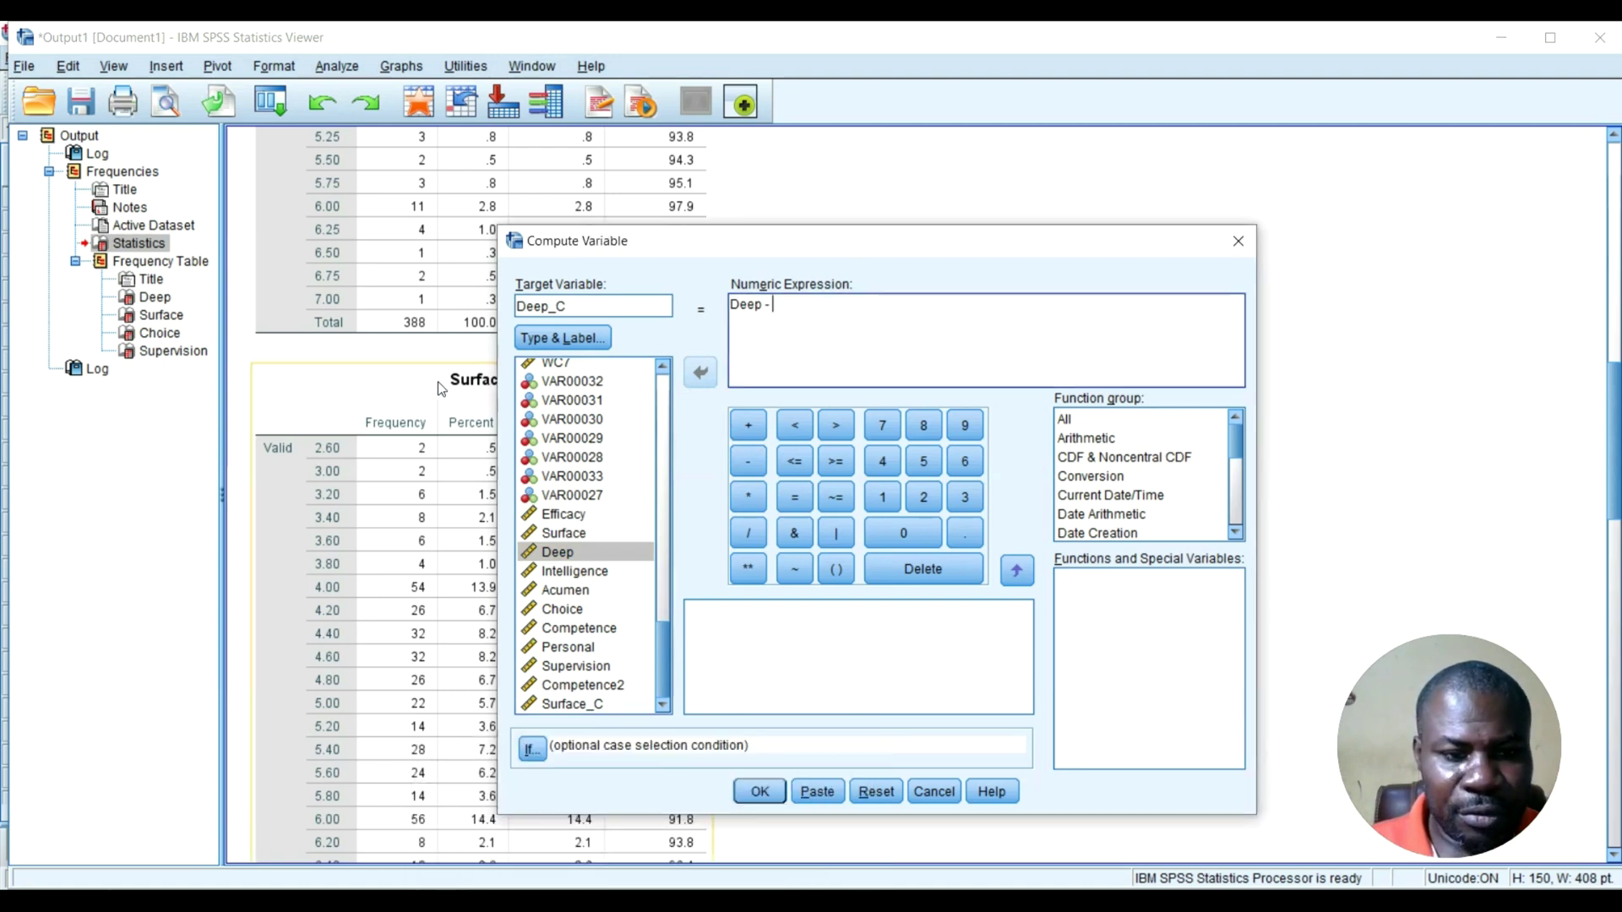
Bring the Statistics output table into reach beside the Compute Variable dialog and copy the full-precision Deep mean.
{"action": "scroll", "coordinate": [438, 385], "scroll_direction": "up", "scroll_amount": 15}
{"action": "scroll", "coordinate": [439, 385], "scroll_direction": "down", "scroll_amount": 8}
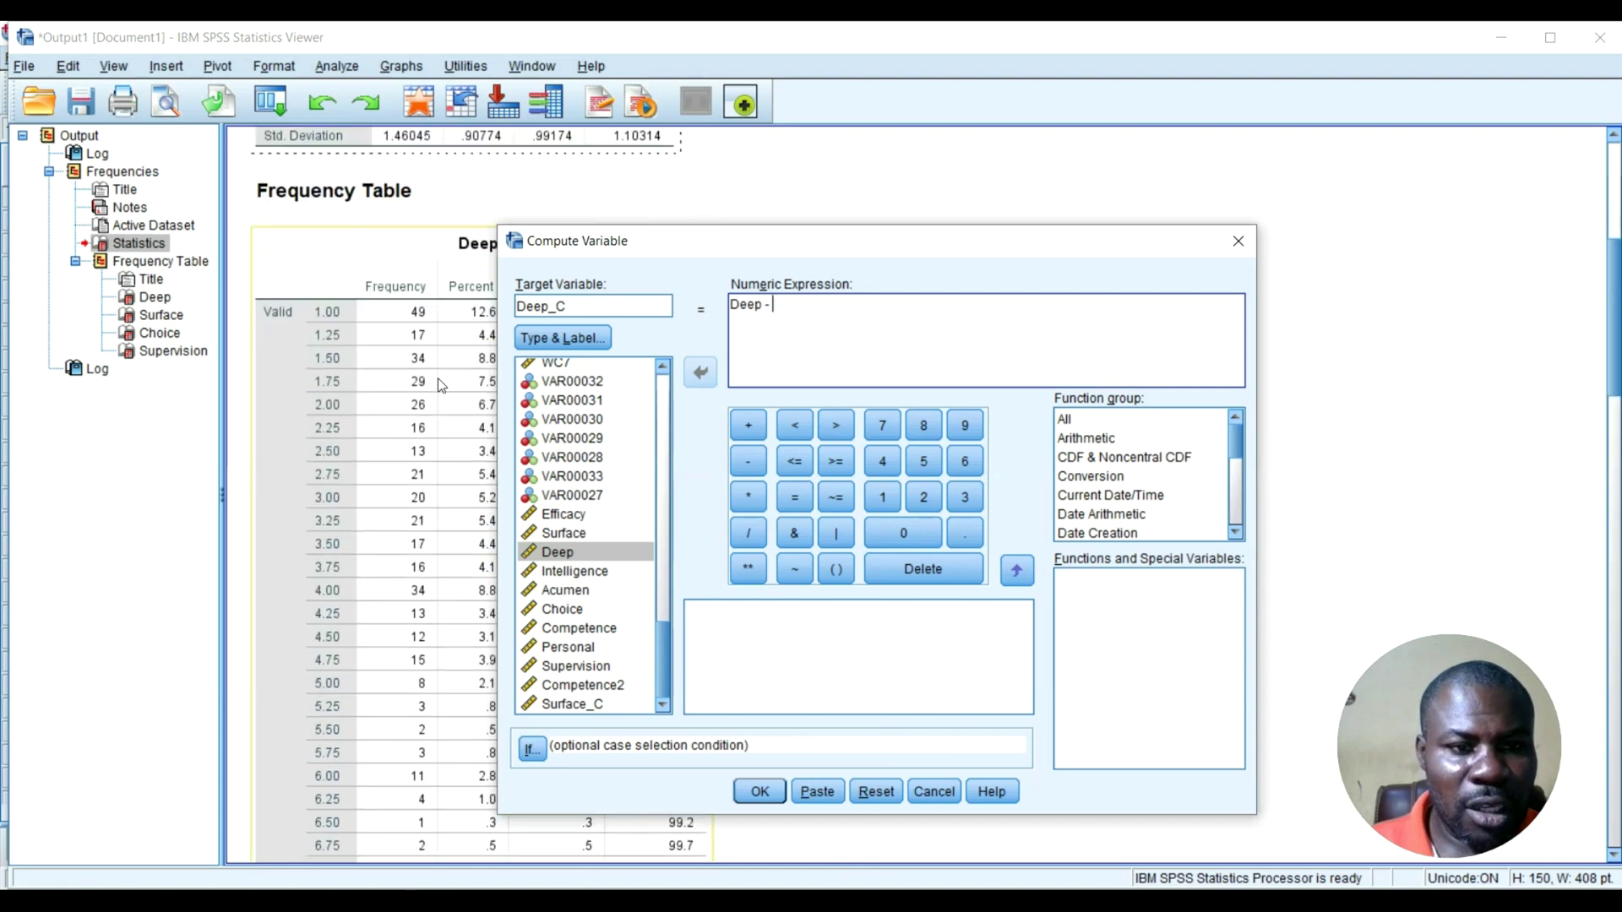
{"action": "left_click_drag", "start_coordinate": [871, 246], "coordinate": [839, 414]}
{"action": "scroll", "coordinate": [608, 313], "scroll_direction": "up", "scroll_amount": 3}
{"action": "left_click", "coordinate": [408, 306]}
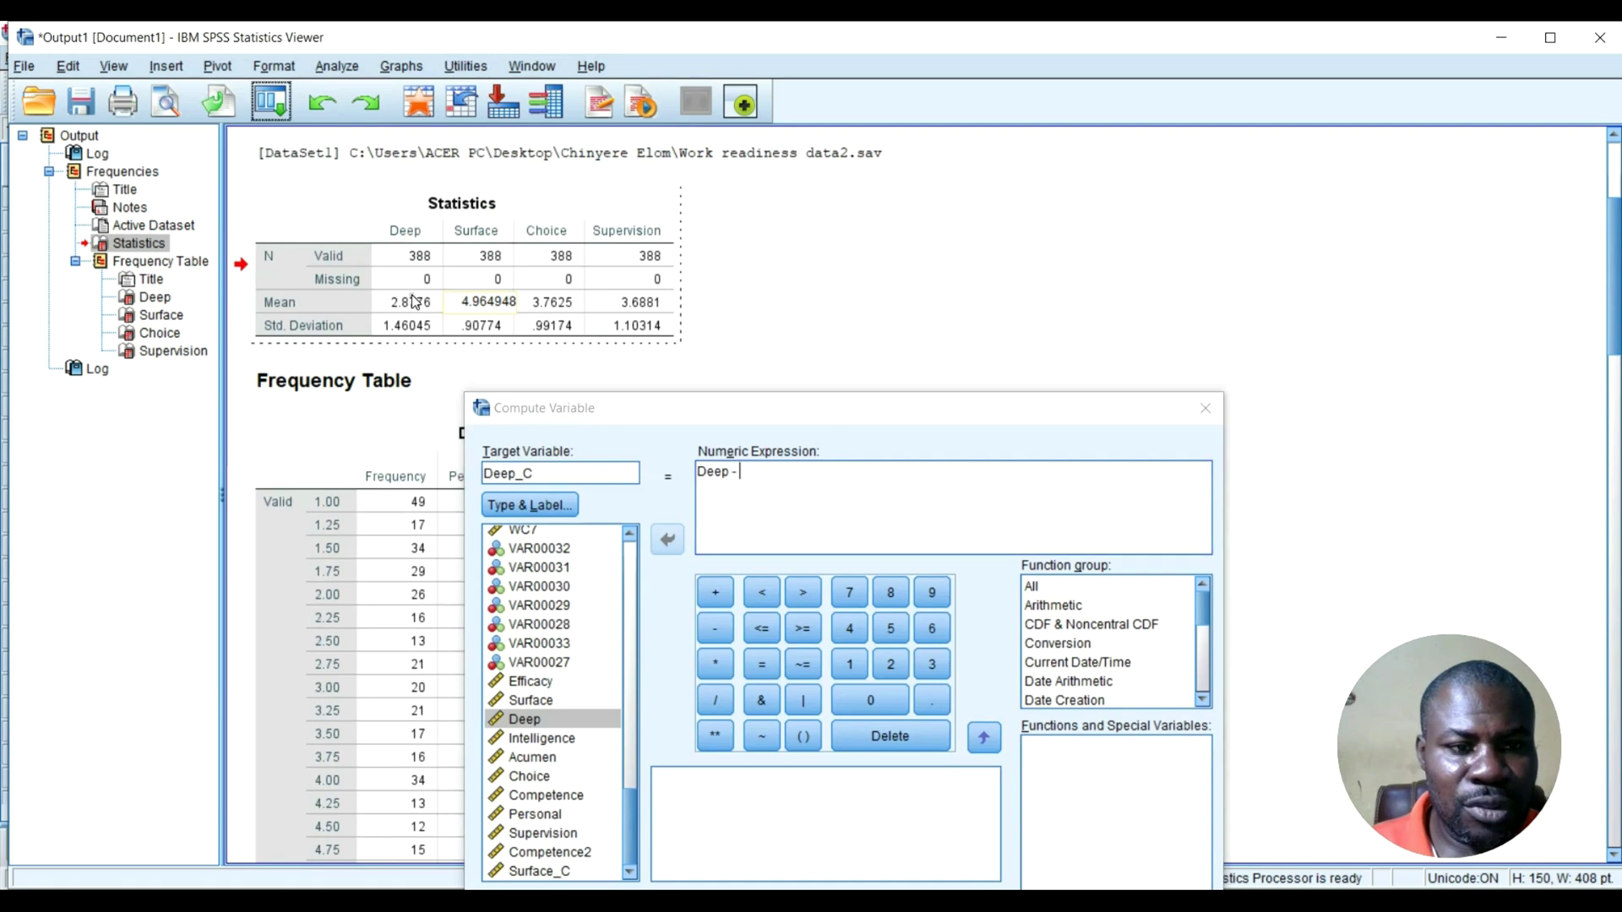
{"action": "double_click", "coordinate": [414, 306]}
{"action": "key", "text": "ctrl+c"}
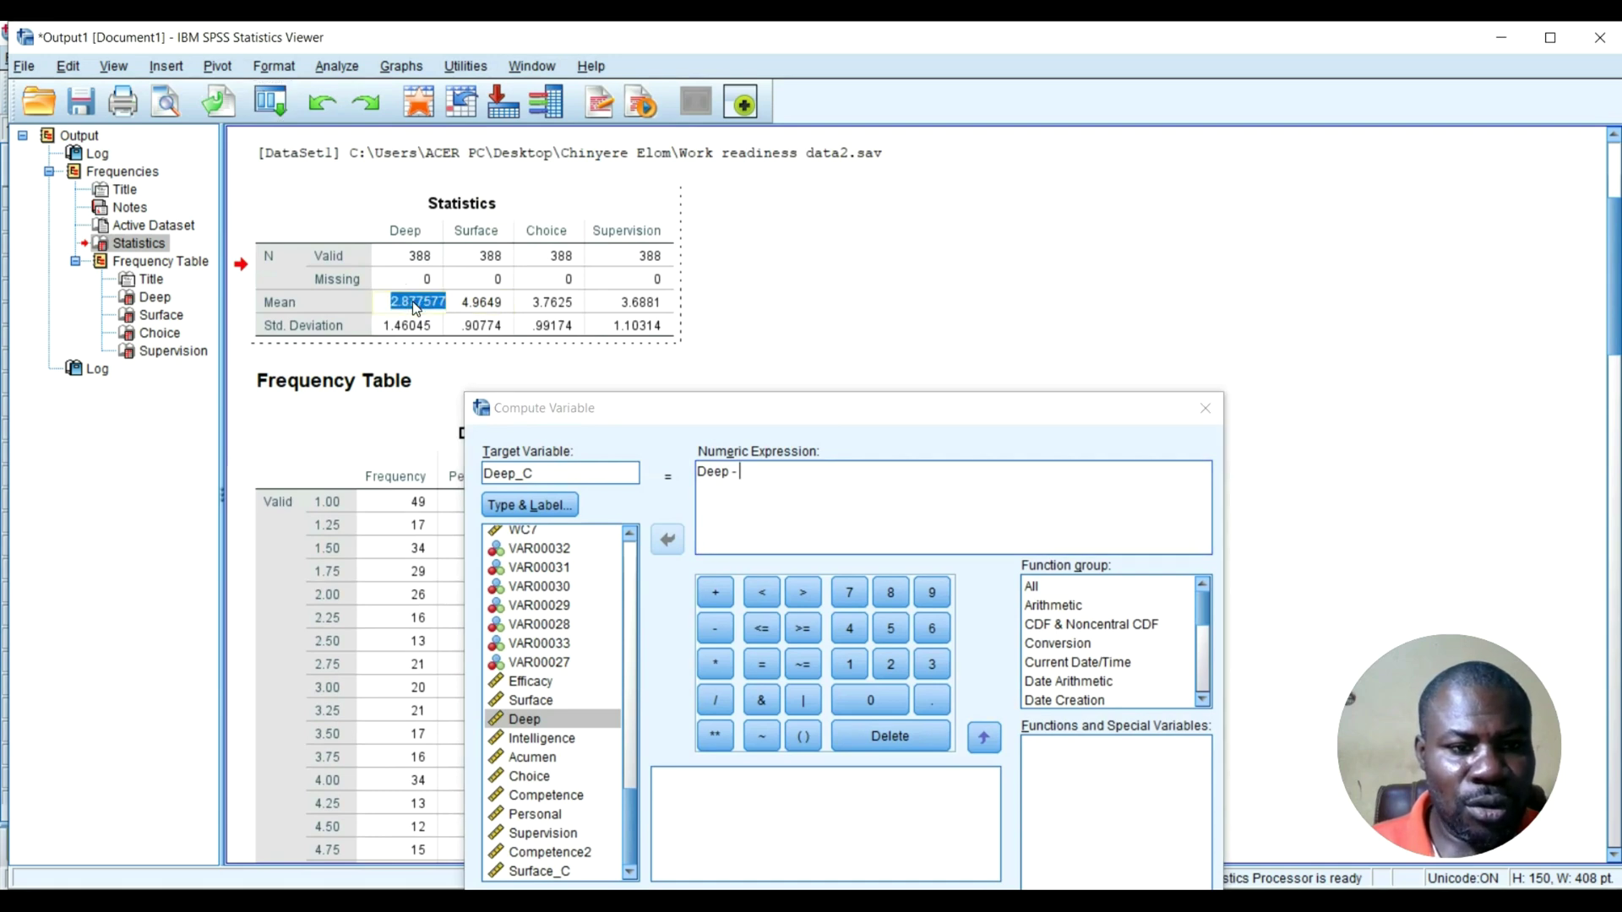
Complete the Deep_C expression with the mean 2.877577 and run the computation.
{"action": "left_click", "coordinate": [757, 499]}
{"action": "key", "text": "ctrl+v"}
{"action": "left_click_drag", "start_coordinate": [790, 414], "coordinate": [848, 168]}
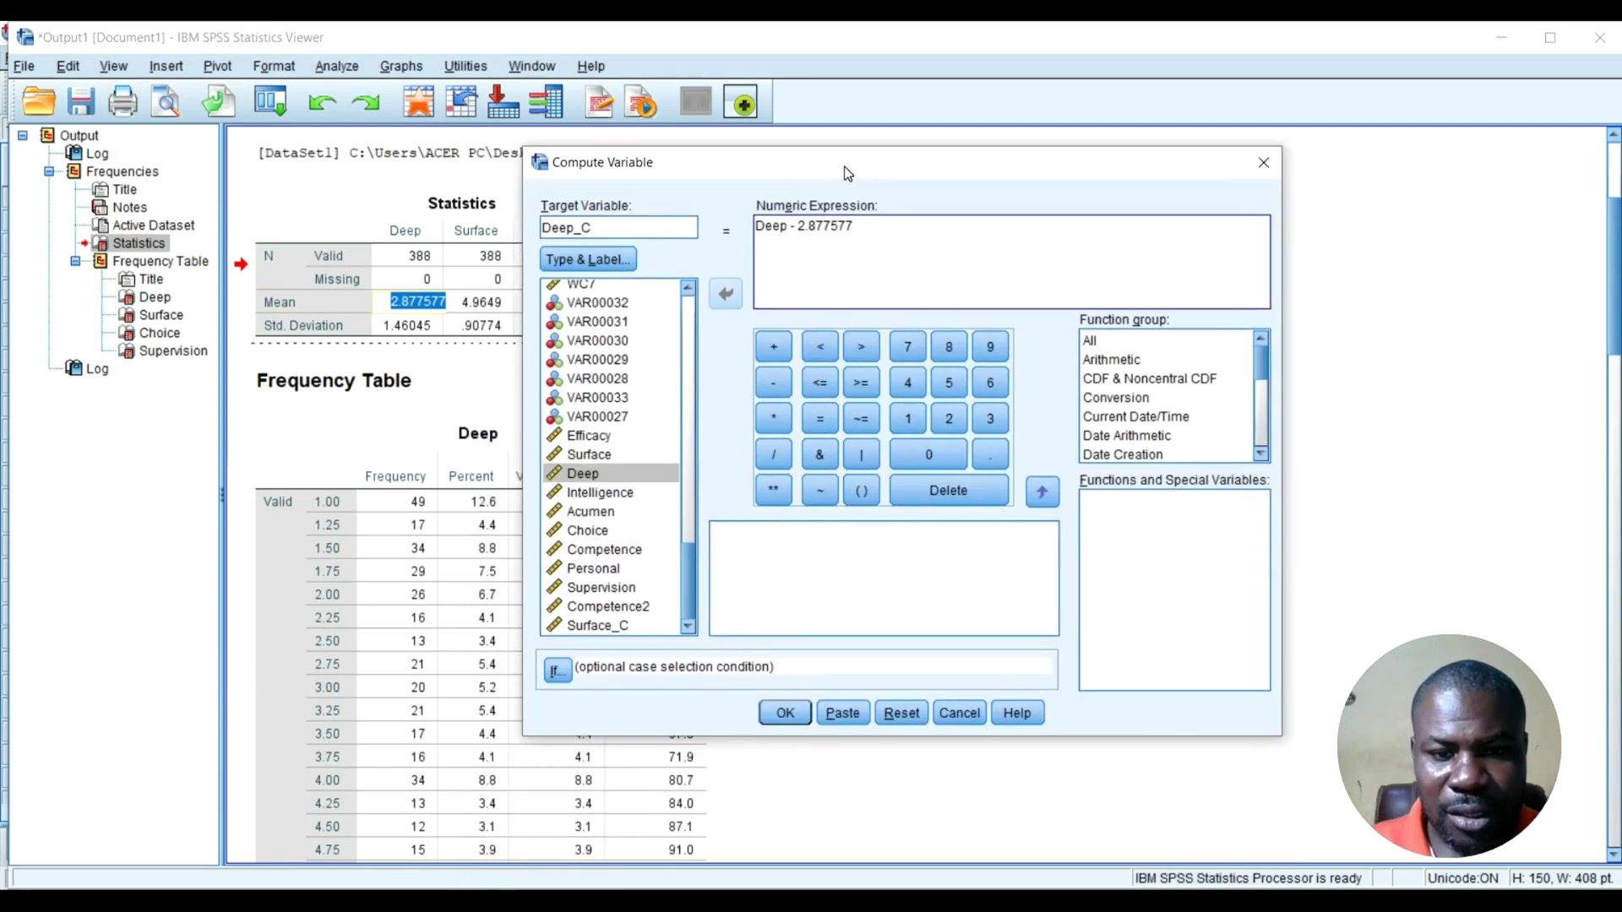
{"action": "left_click", "coordinate": [791, 717]}
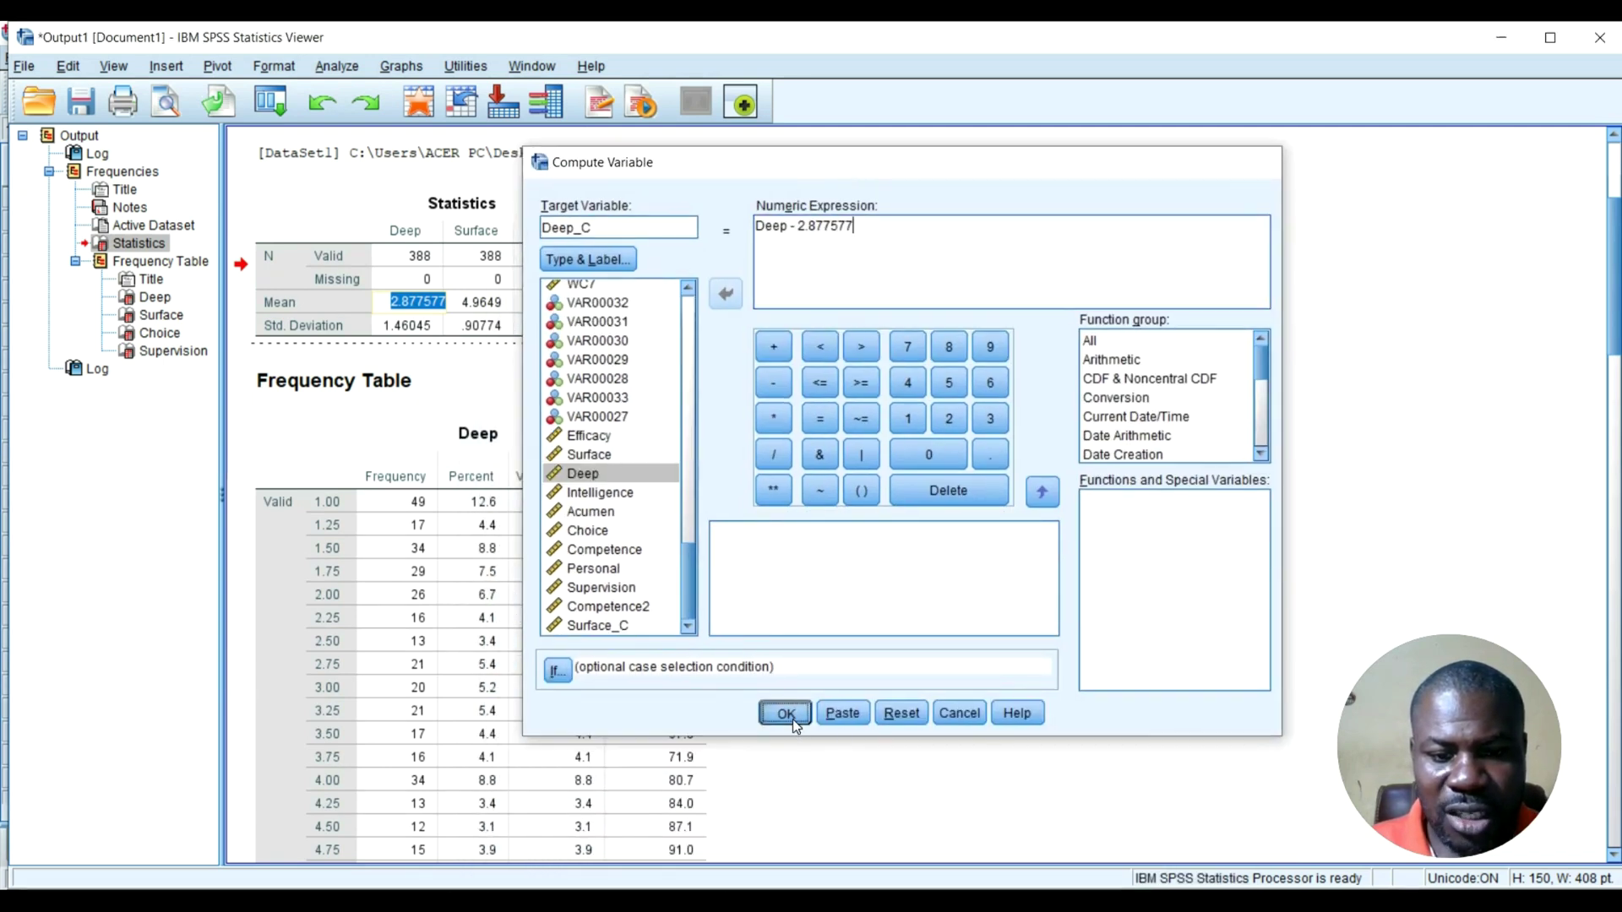
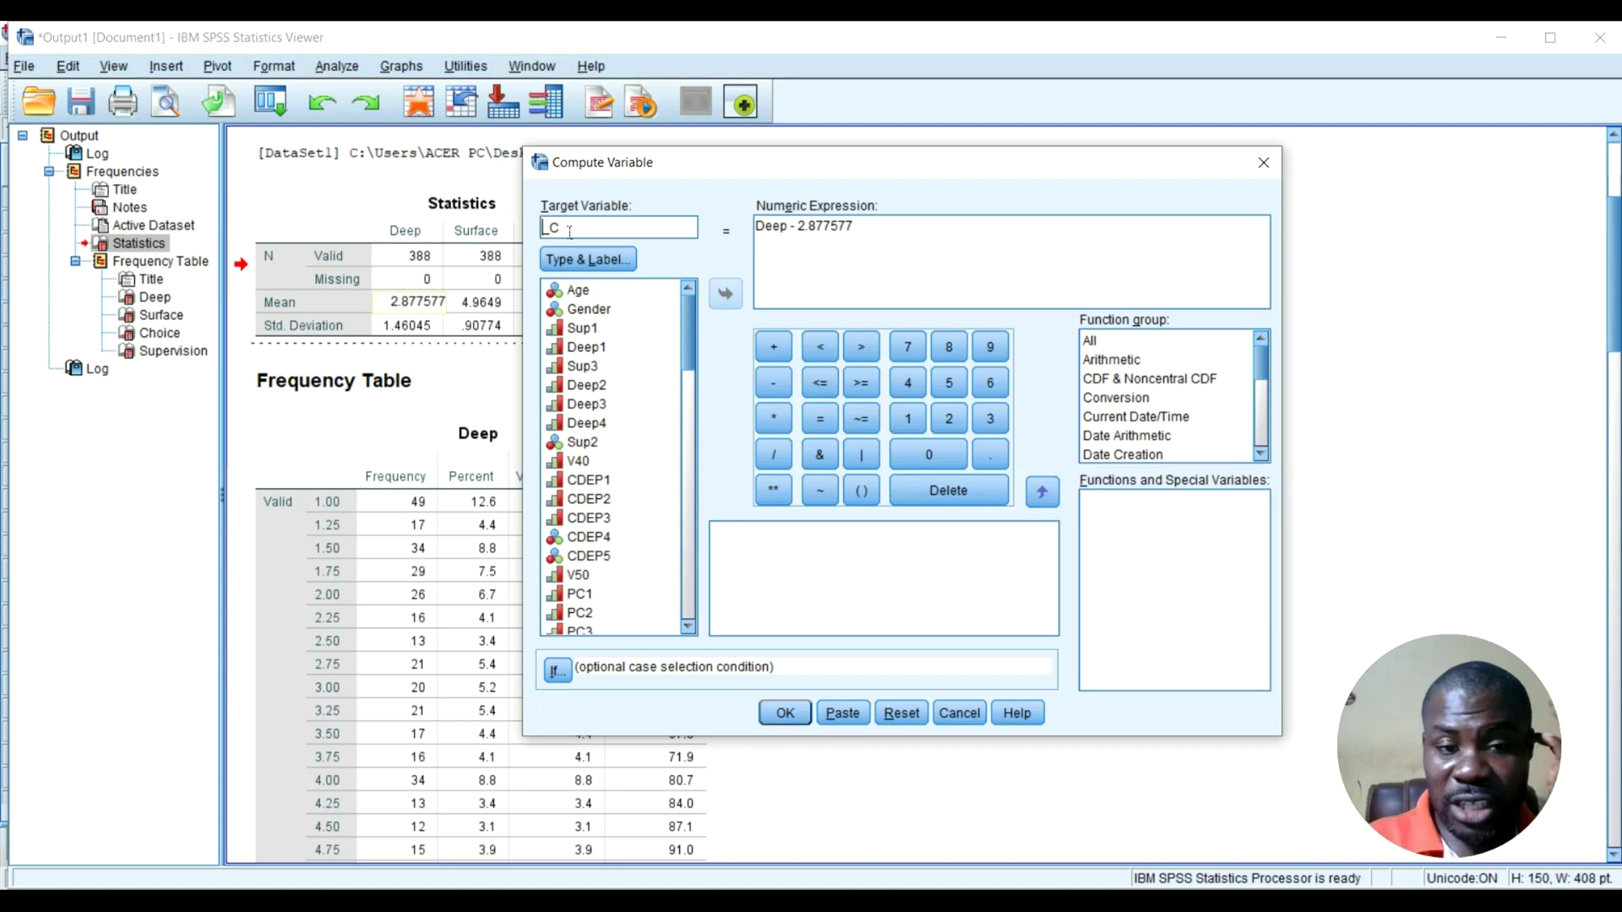
Set the target variable to Choice_C and replace the numeric expression with Choice followed by a minus sign.
{"action": "type", "text": "Choice_C"}
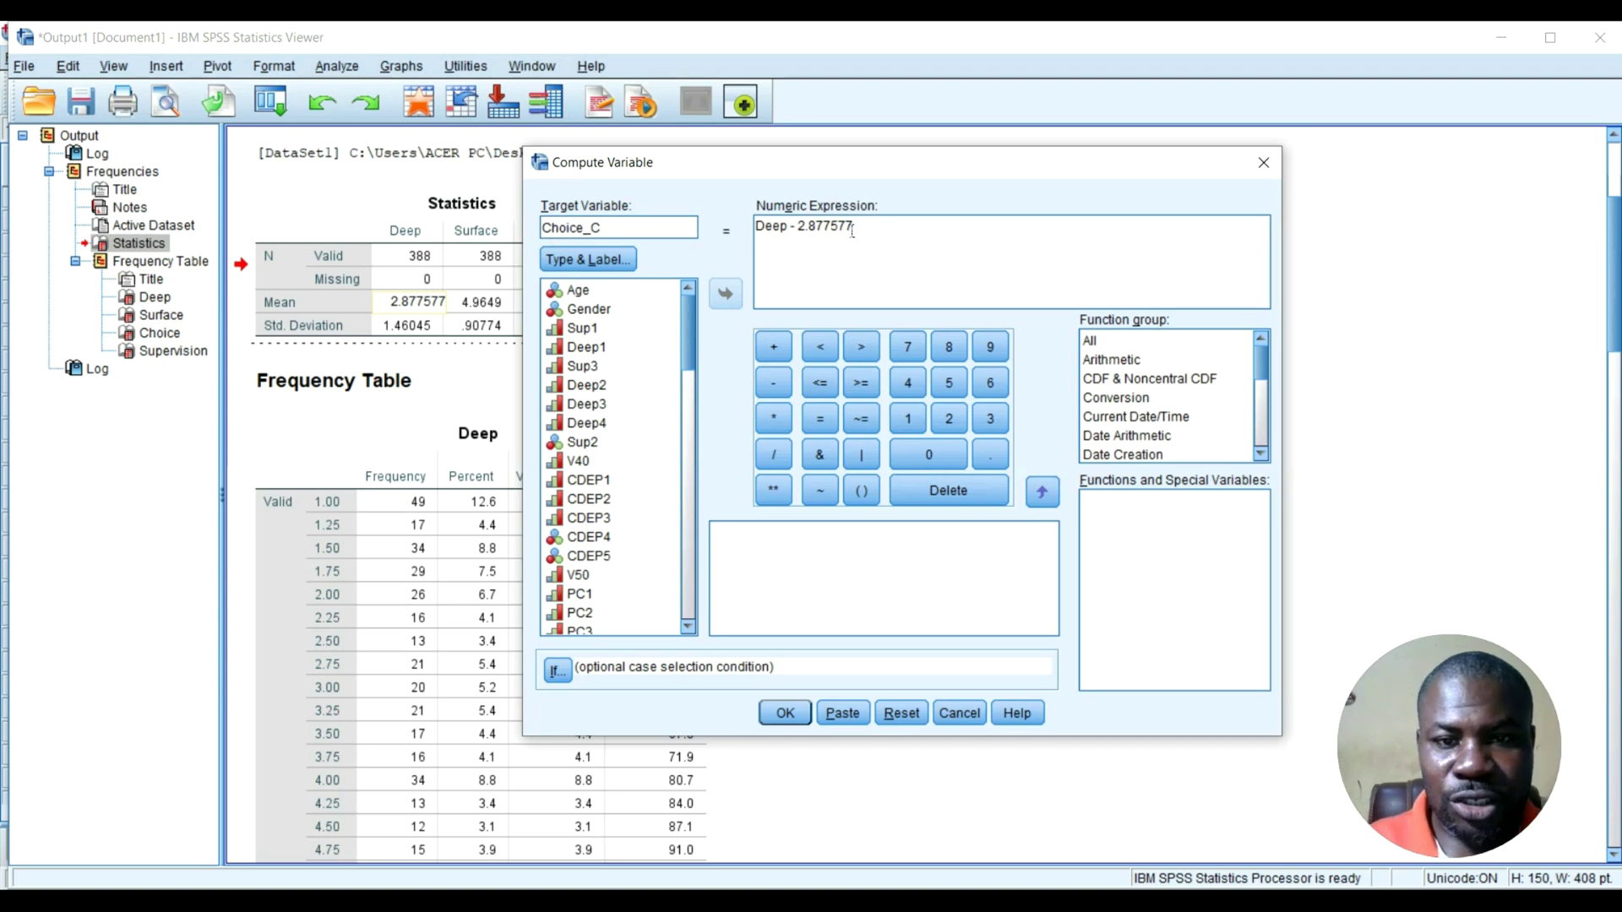
{"action": "left_click_drag", "start_coordinate": [851, 229], "coordinate": [724, 209]}
{"action": "key", "text": "BackSpace"}
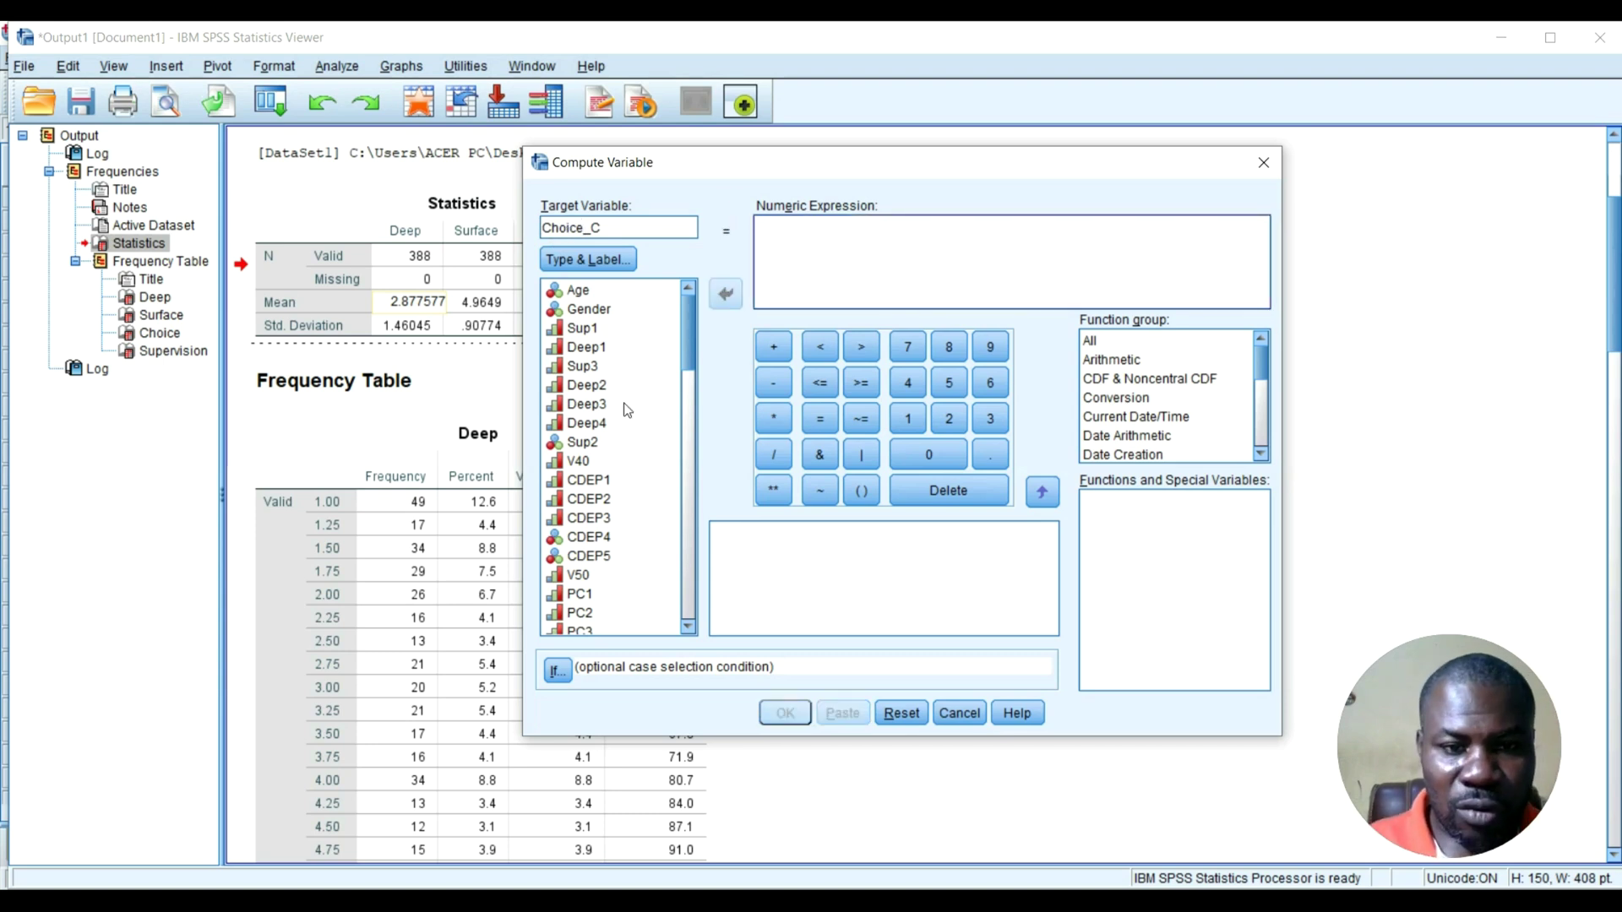
{"action": "scroll", "coordinate": [627, 410], "scroll_direction": "down", "scroll_amount": 15}
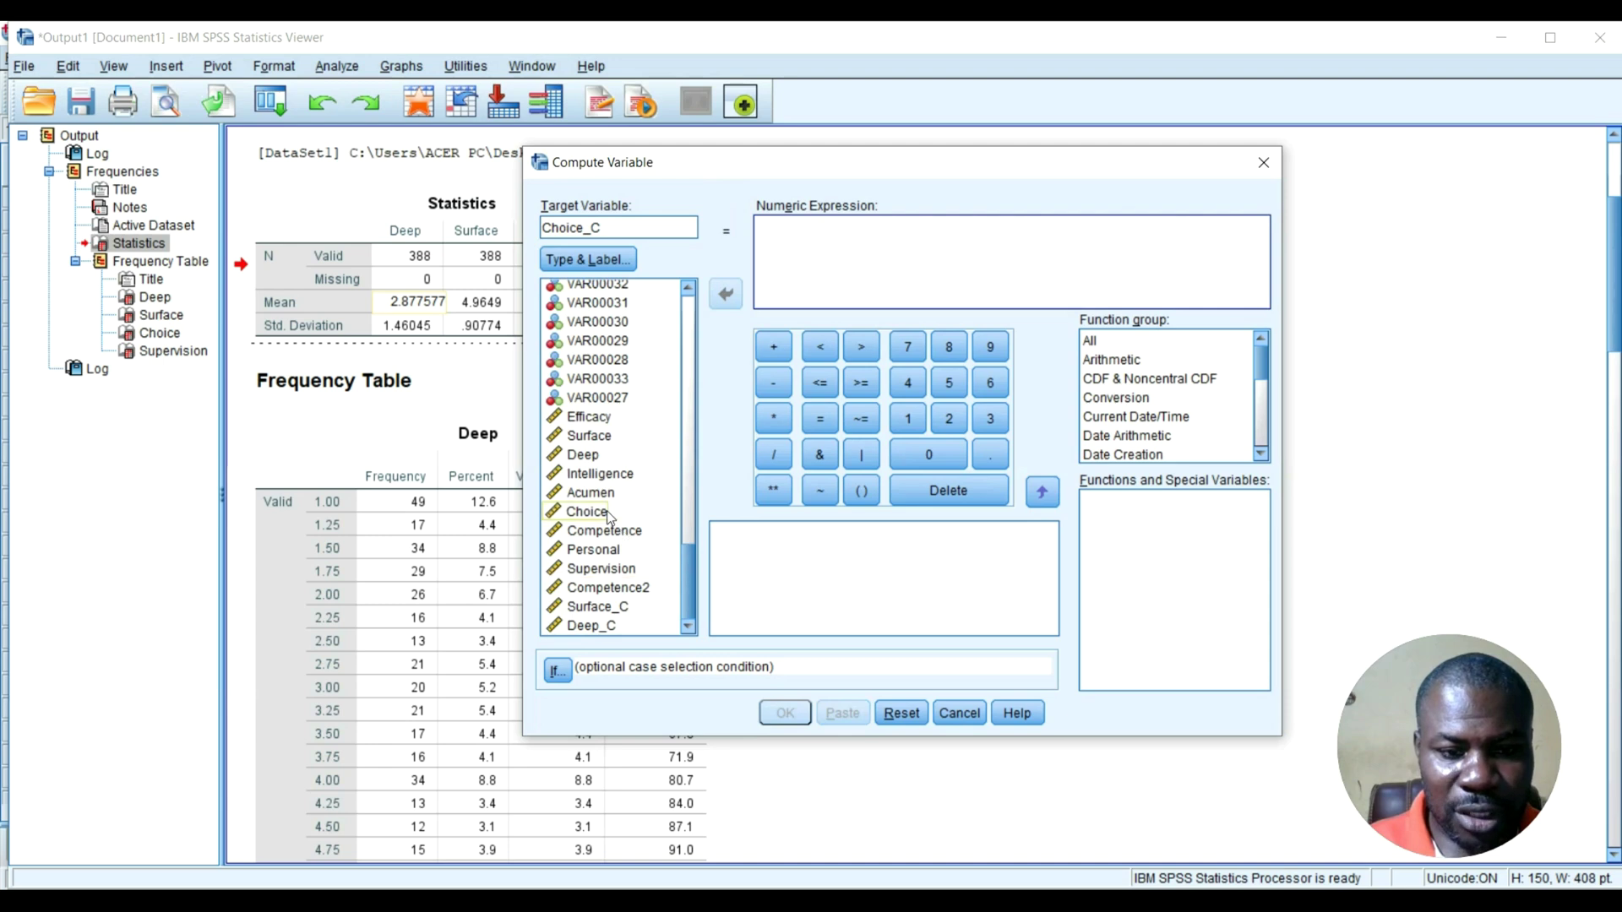
{"action": "left_click", "coordinate": [605, 514]}
{"action": "left_click", "coordinate": [725, 294]}
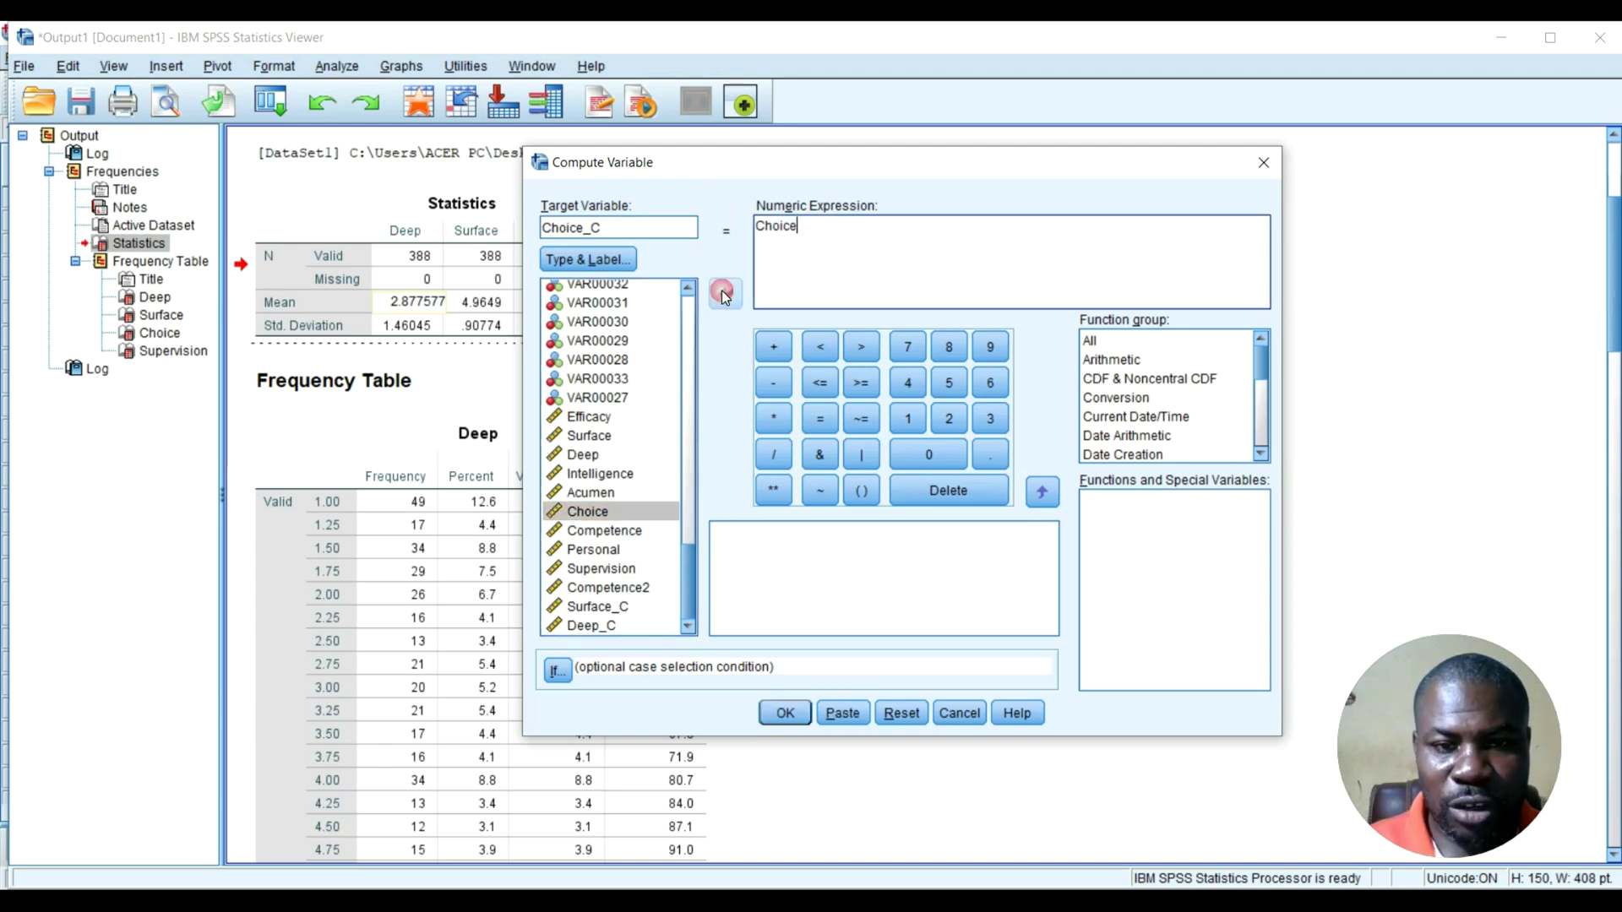
{"action": "left_click", "coordinate": [773, 383]}
Complete the Choice_C expression with the full-precision Choice mean 3.762457 taken from the Statistics output table.
{"action": "left_click_drag", "start_coordinate": [734, 163], "coordinate": [607, 385]}
{"action": "double_click", "coordinate": [557, 302]}
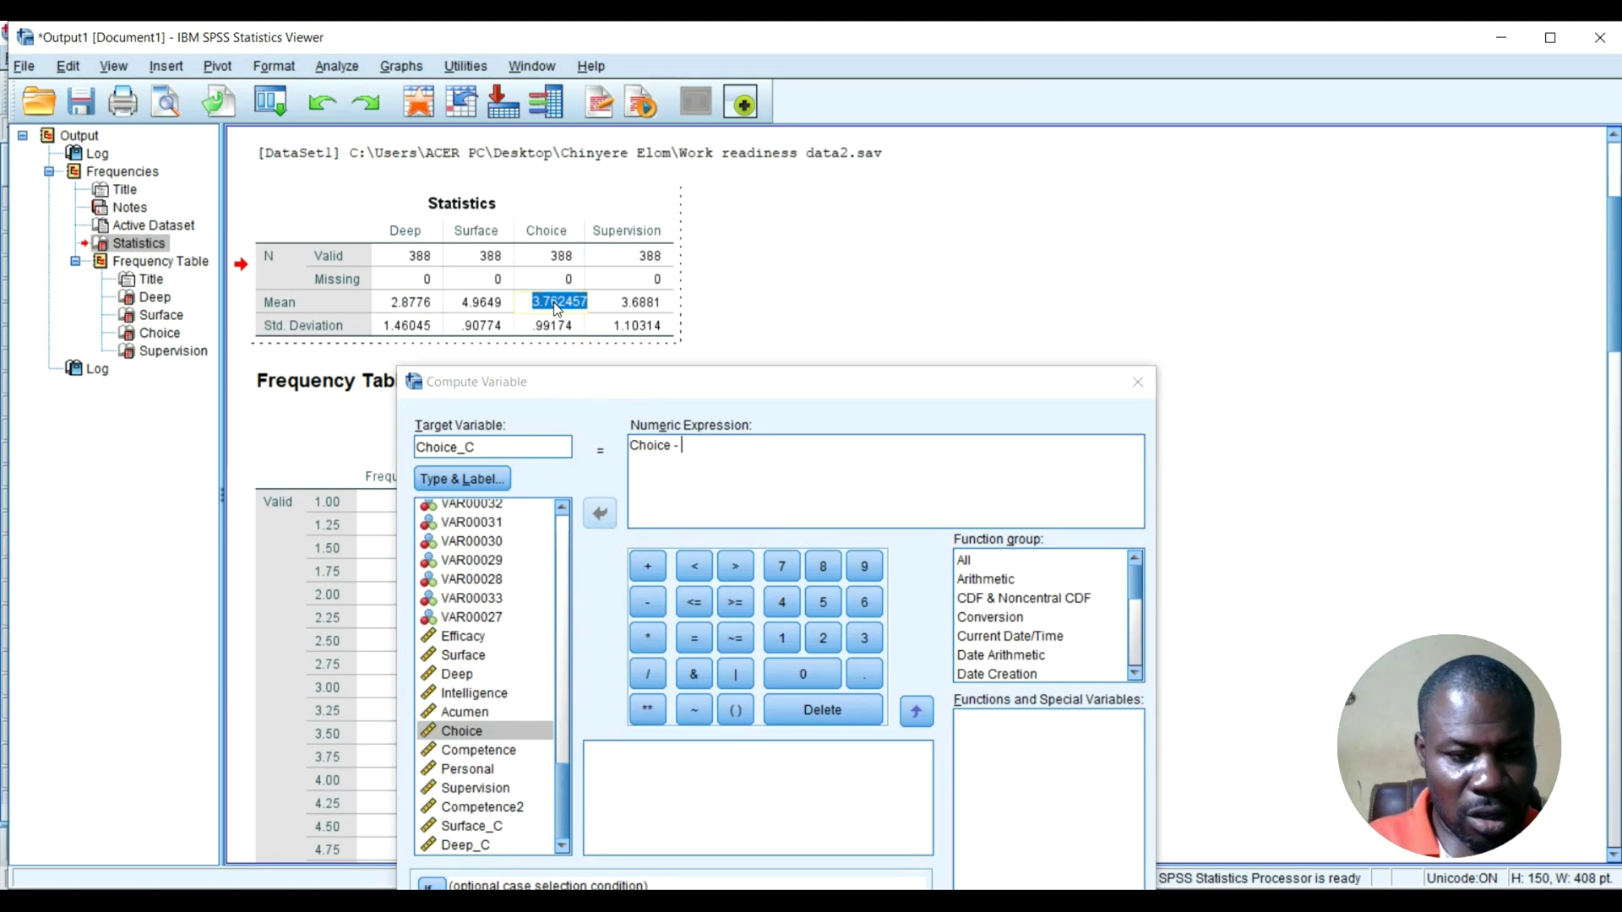
{"action": "left_click", "coordinate": [704, 442]}
{"action": "type", "text": "3.762457"}
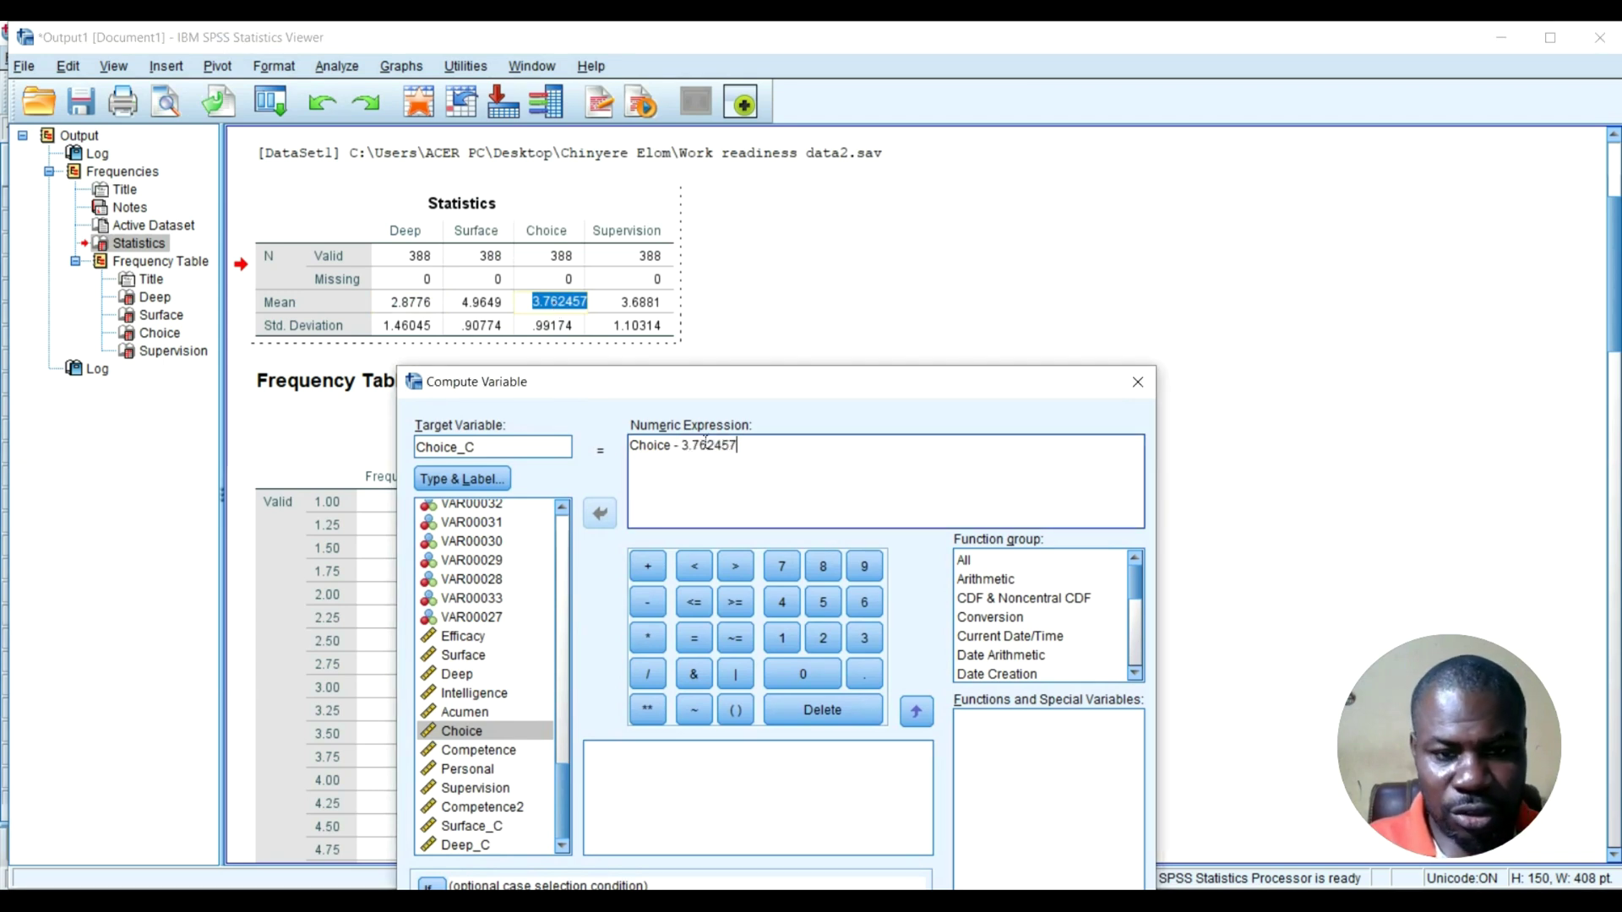
Run the Choice_C computation, and start another Compute Variable with the target variable Supervision_C.
{"action": "left_click_drag", "start_coordinate": [736, 385], "coordinate": [837, 123]}
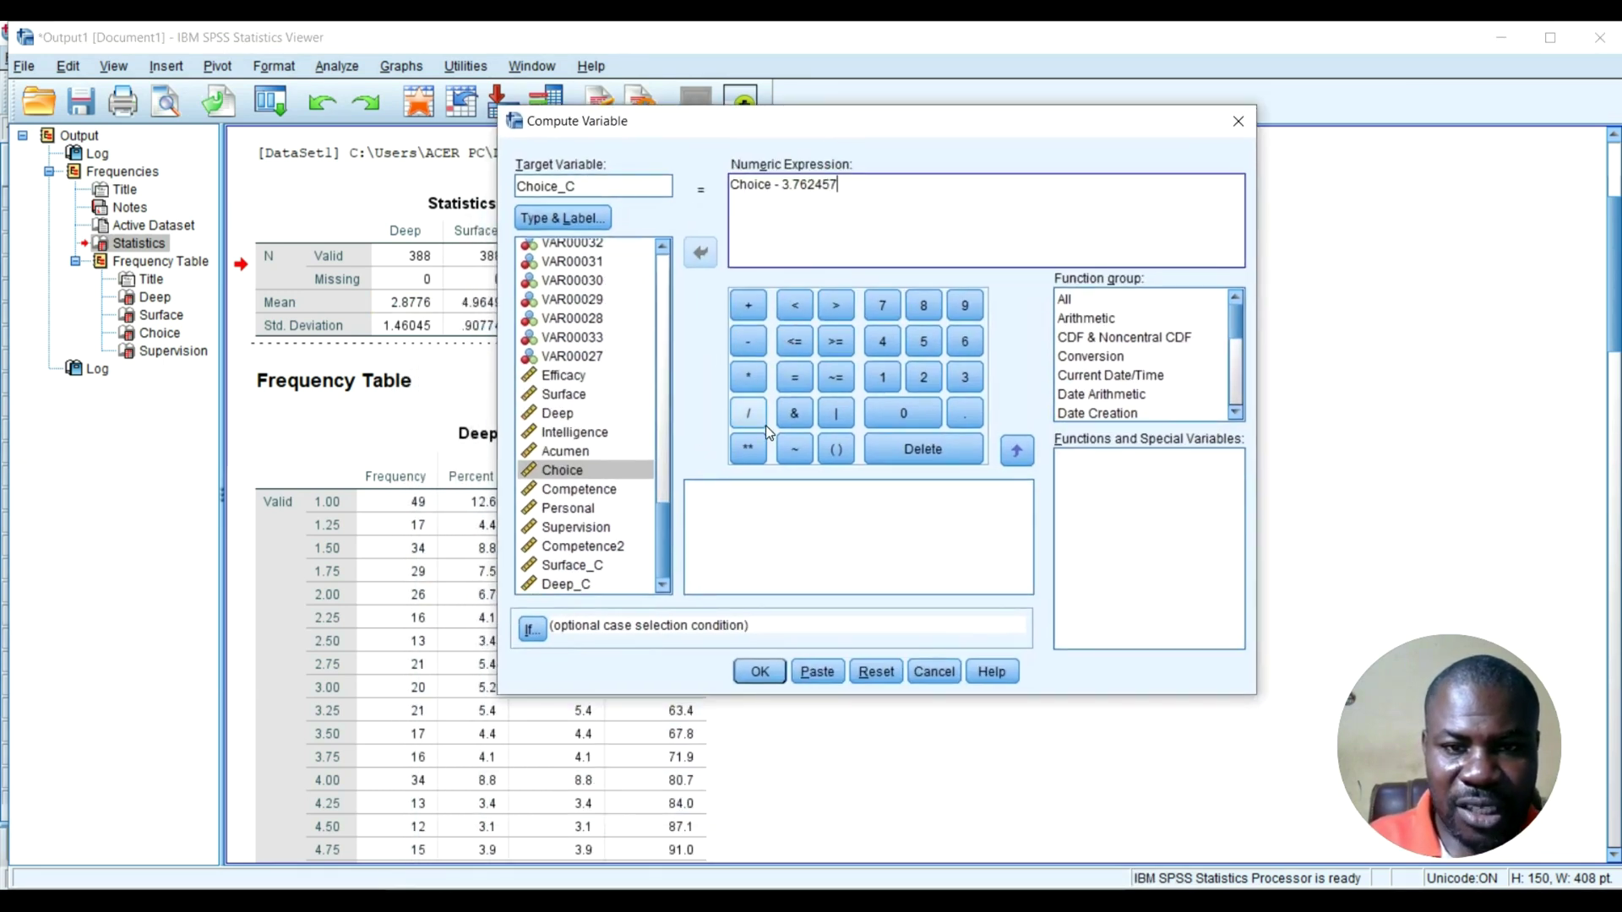
{"action": "left_click", "coordinate": [758, 673]}
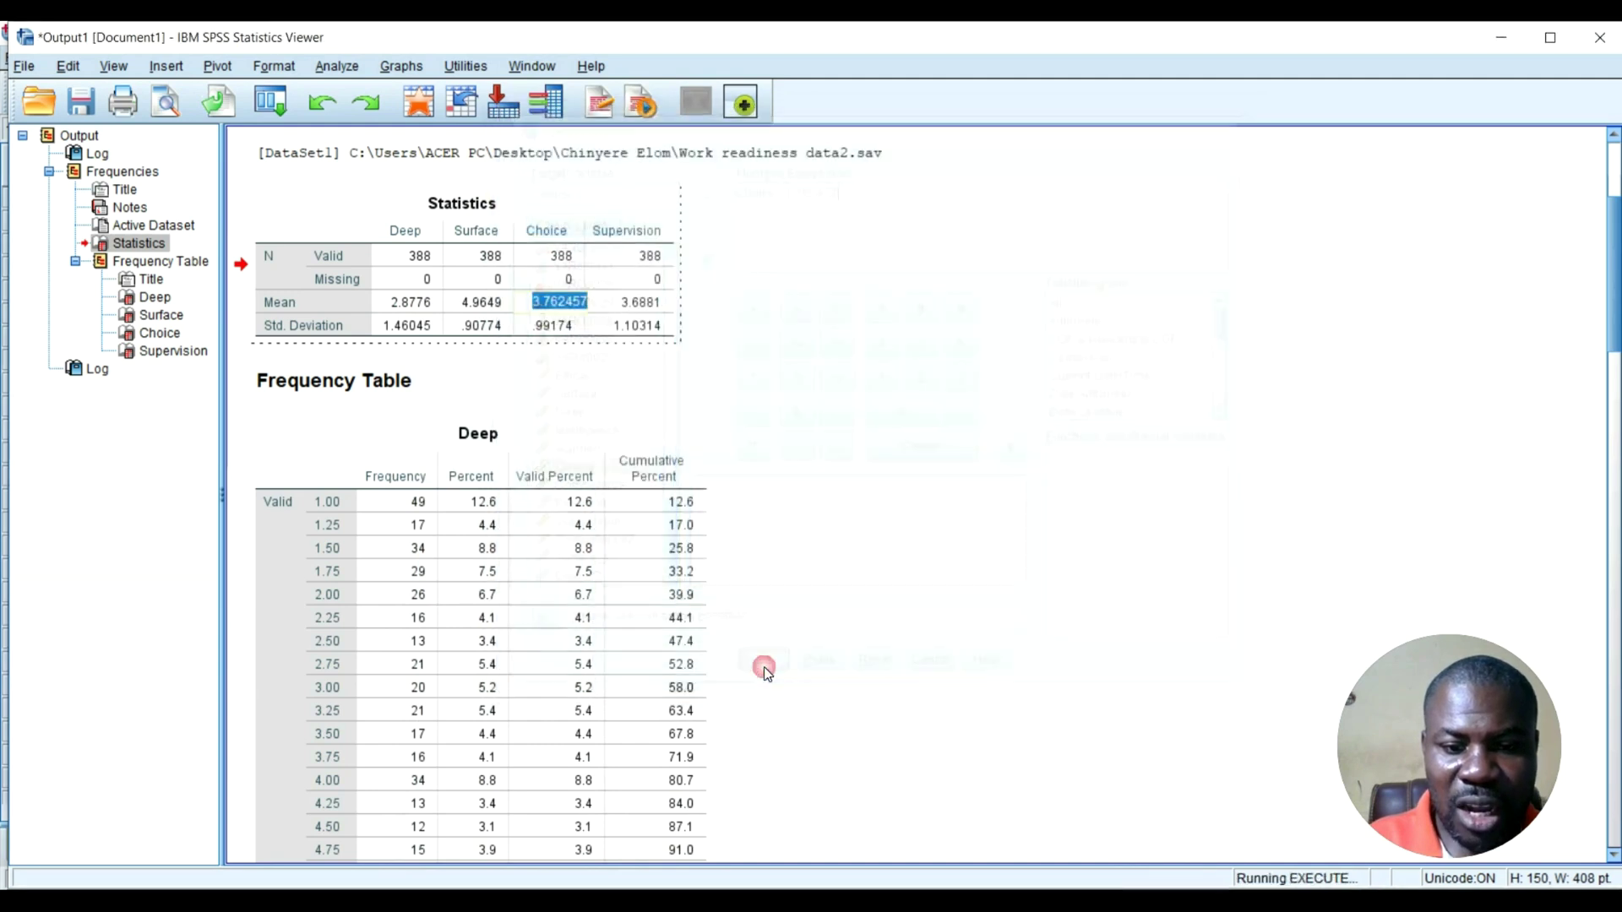
{"action": "left_click", "coordinate": [278, 101]}
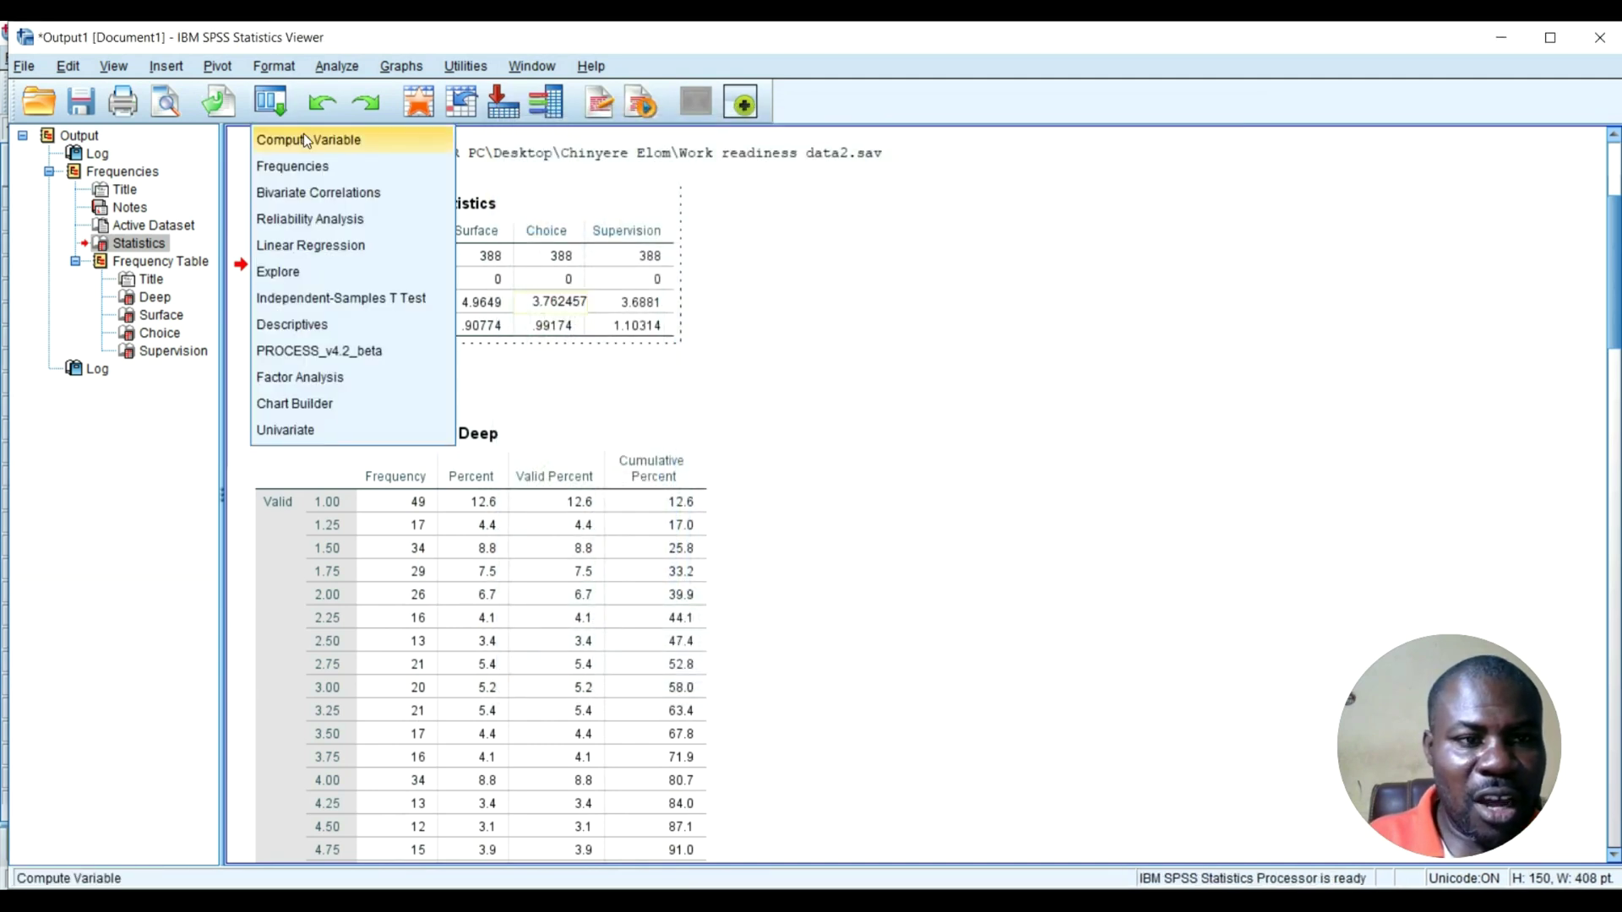
{"action": "left_click", "coordinate": [303, 135]}
{"action": "left_click_drag", "start_coordinate": [818, 140], "coordinate": [1046, 216]}
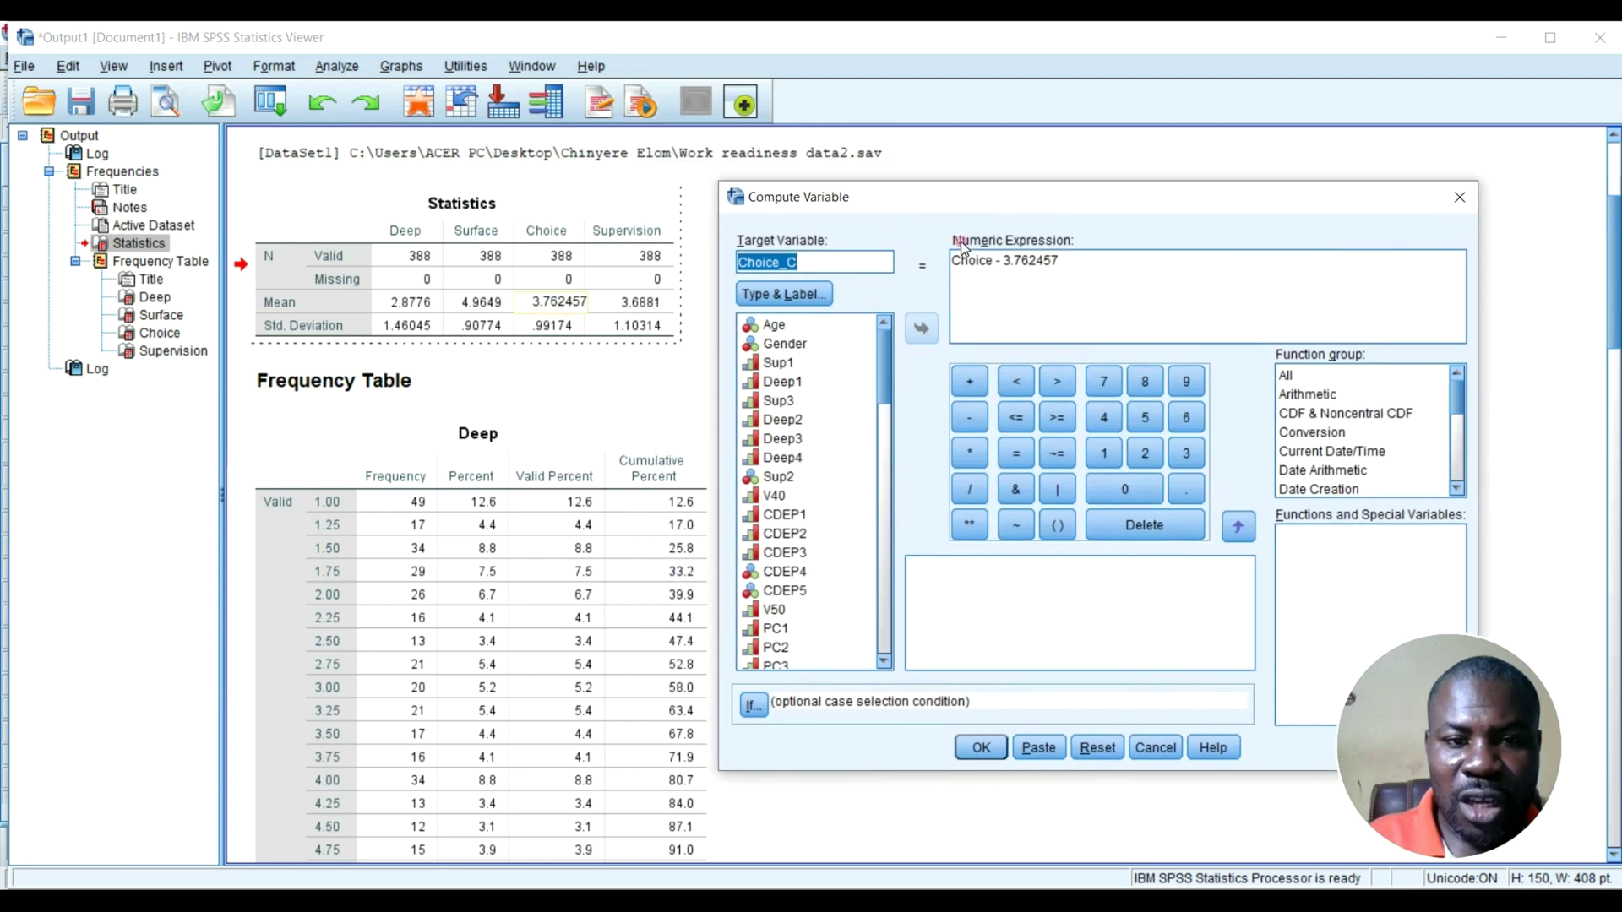
{"action": "left_click", "coordinate": [775, 262]}
{"action": "key", "text": "BackSpace"}
{"action": "key", "text": "BackSpace"}
{"action": "key", "text": "BackSpace"}
{"action": "key", "text": "BackSpace"}
{"action": "key", "text": "BackSpace"}
{"action": "key", "text": "BackSpace"}
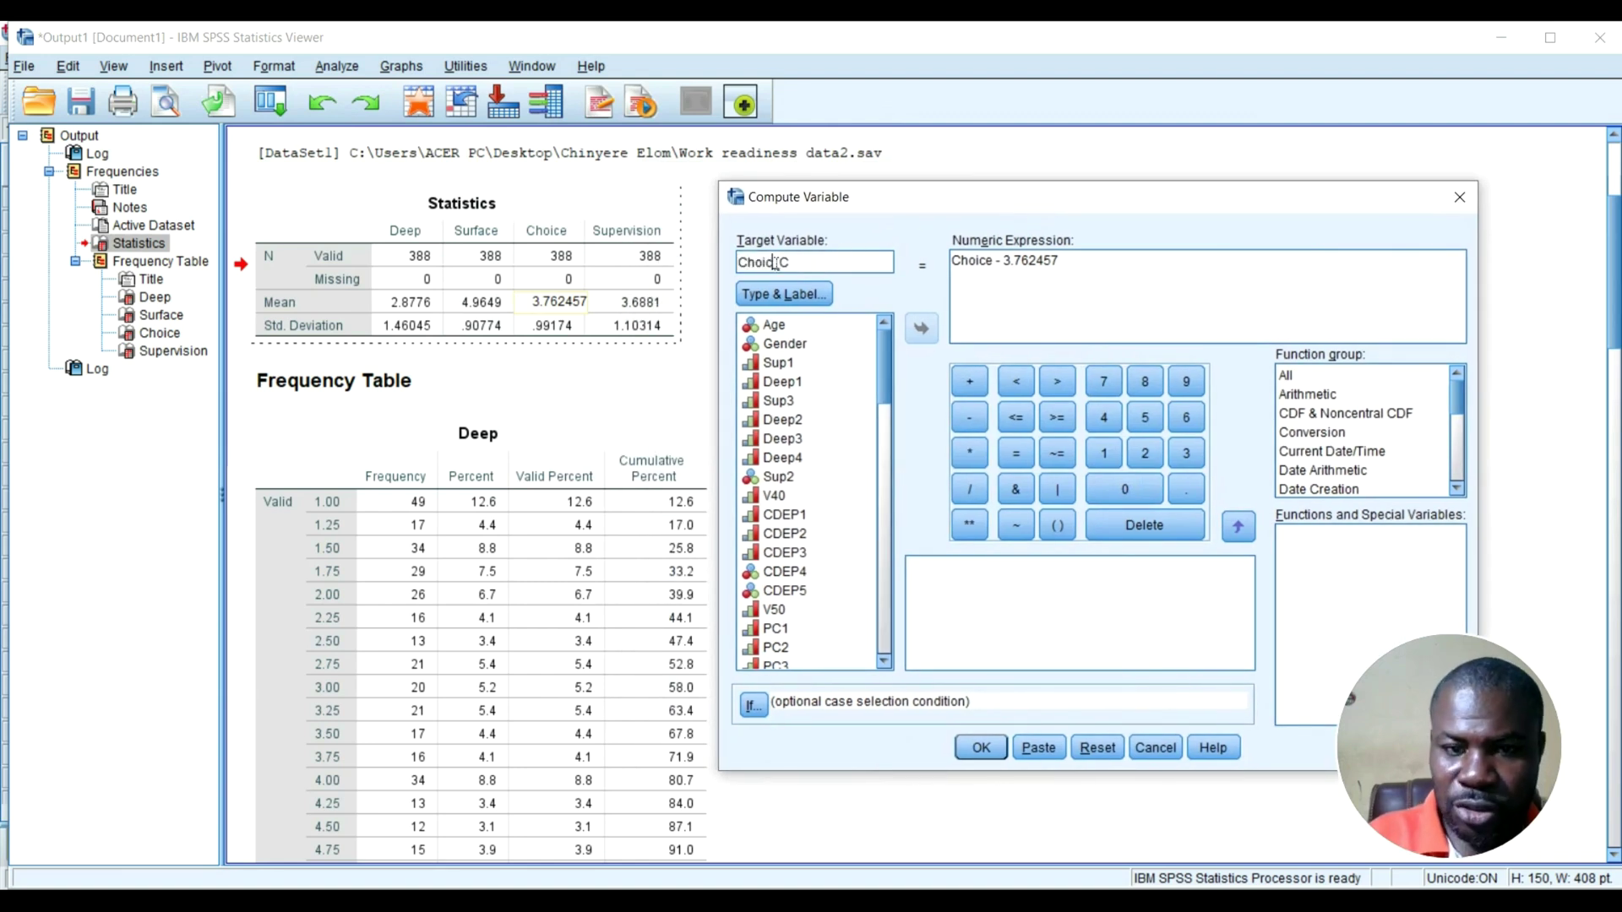
{"action": "type", "text": "Supervision"}
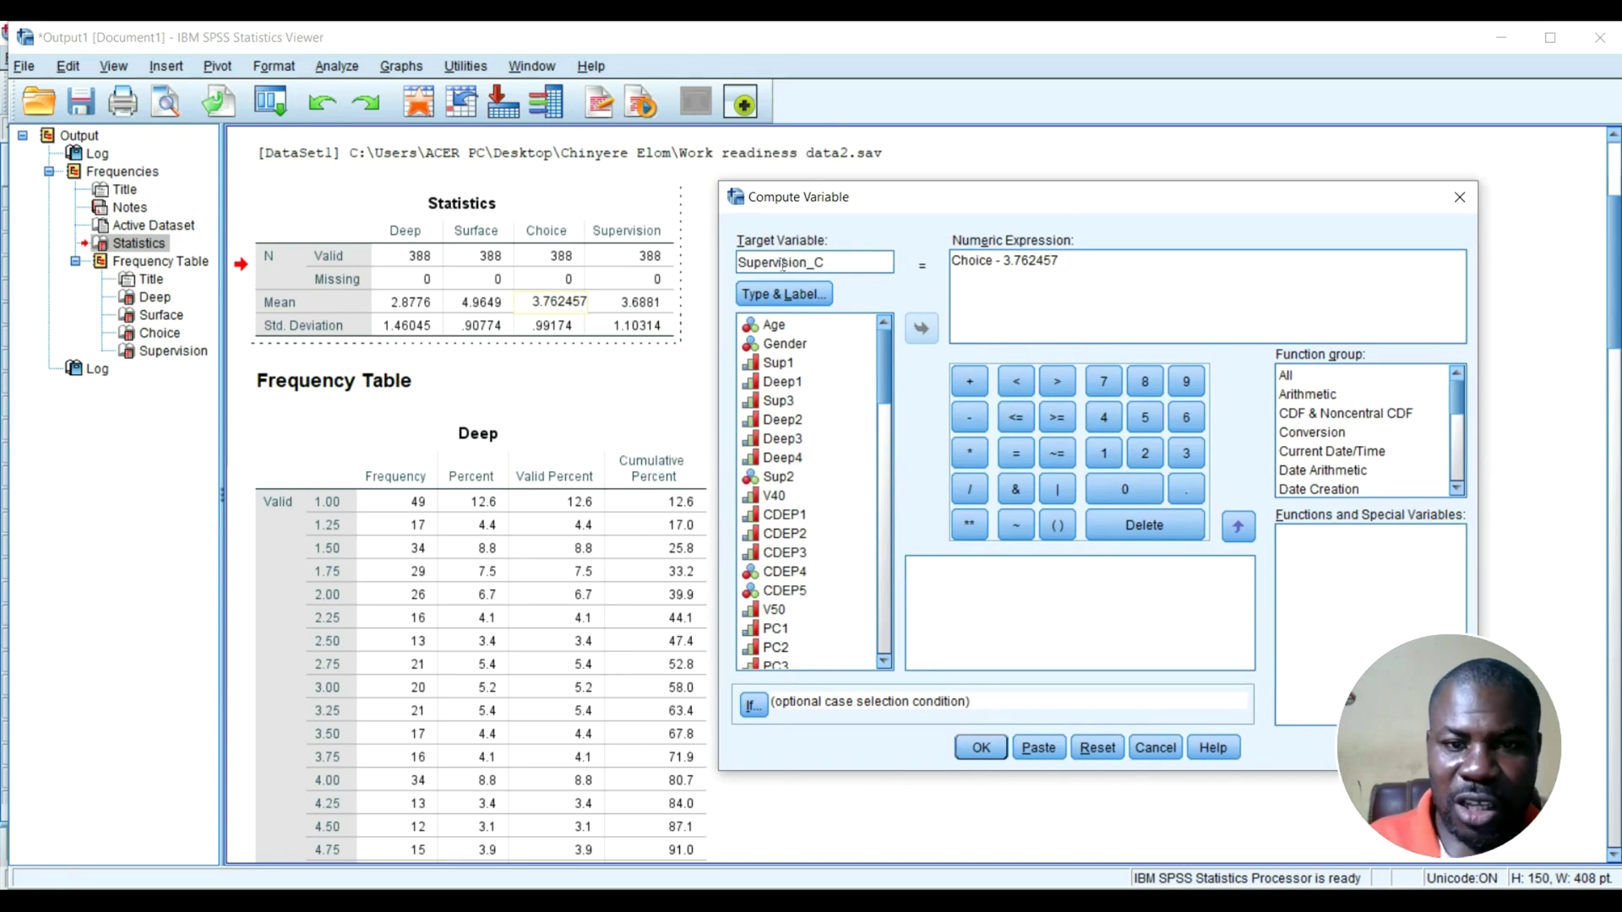
Clear the numeric expression and copy the full-precision Supervision mean from the Statistics output table.
{"action": "left_click_drag", "start_coordinate": [1119, 297], "coordinate": [951, 254]}
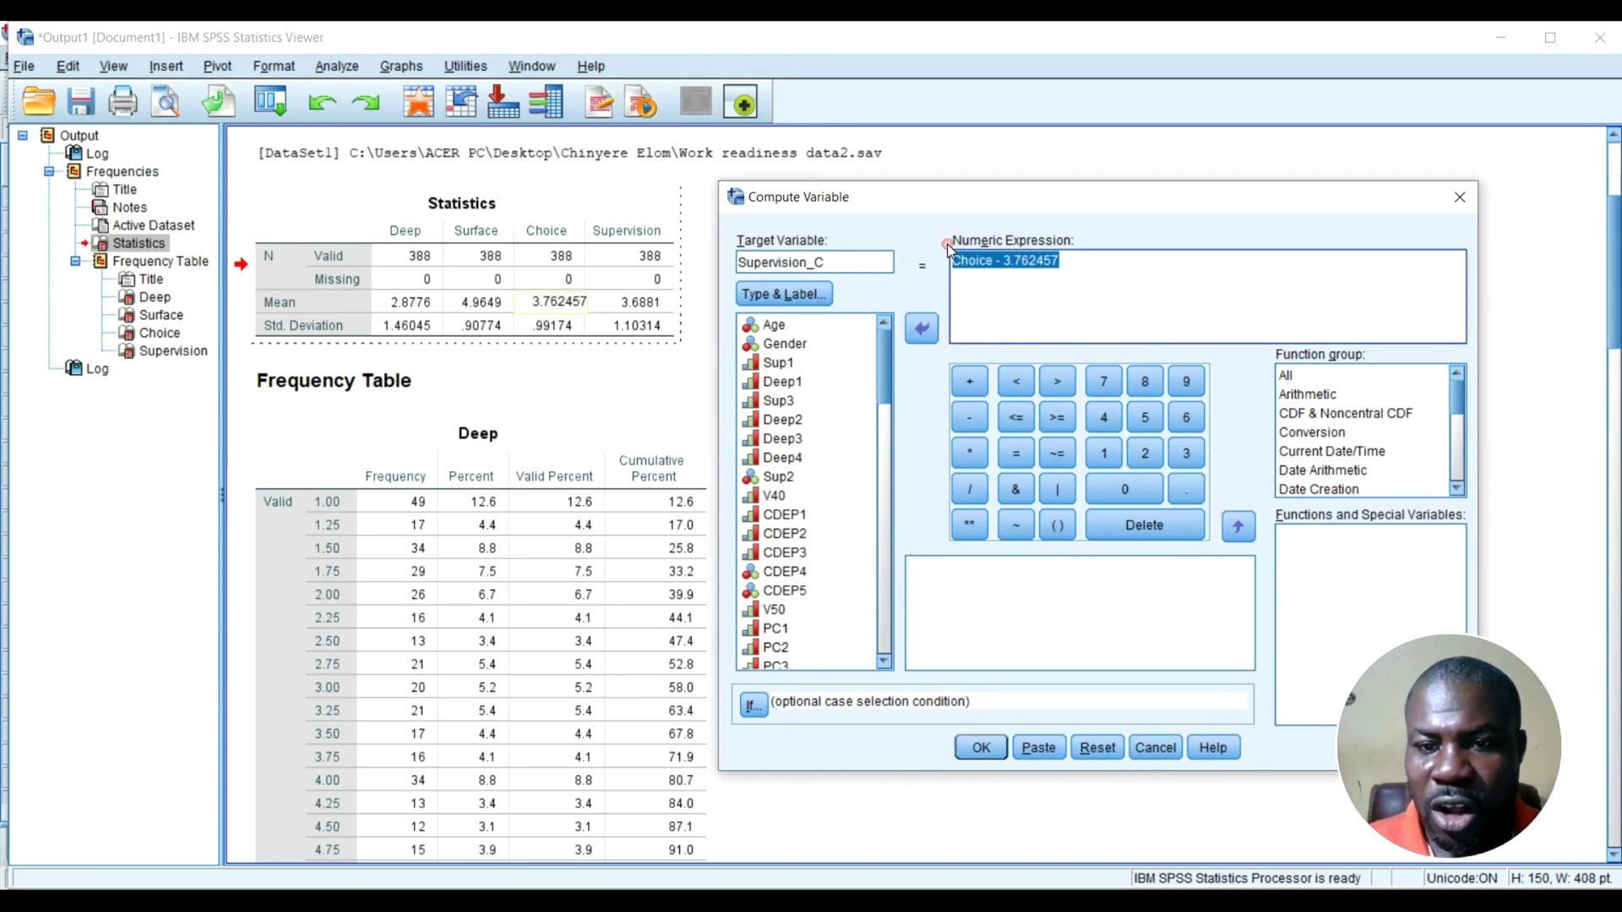
{"action": "key", "text": "BackSpace"}
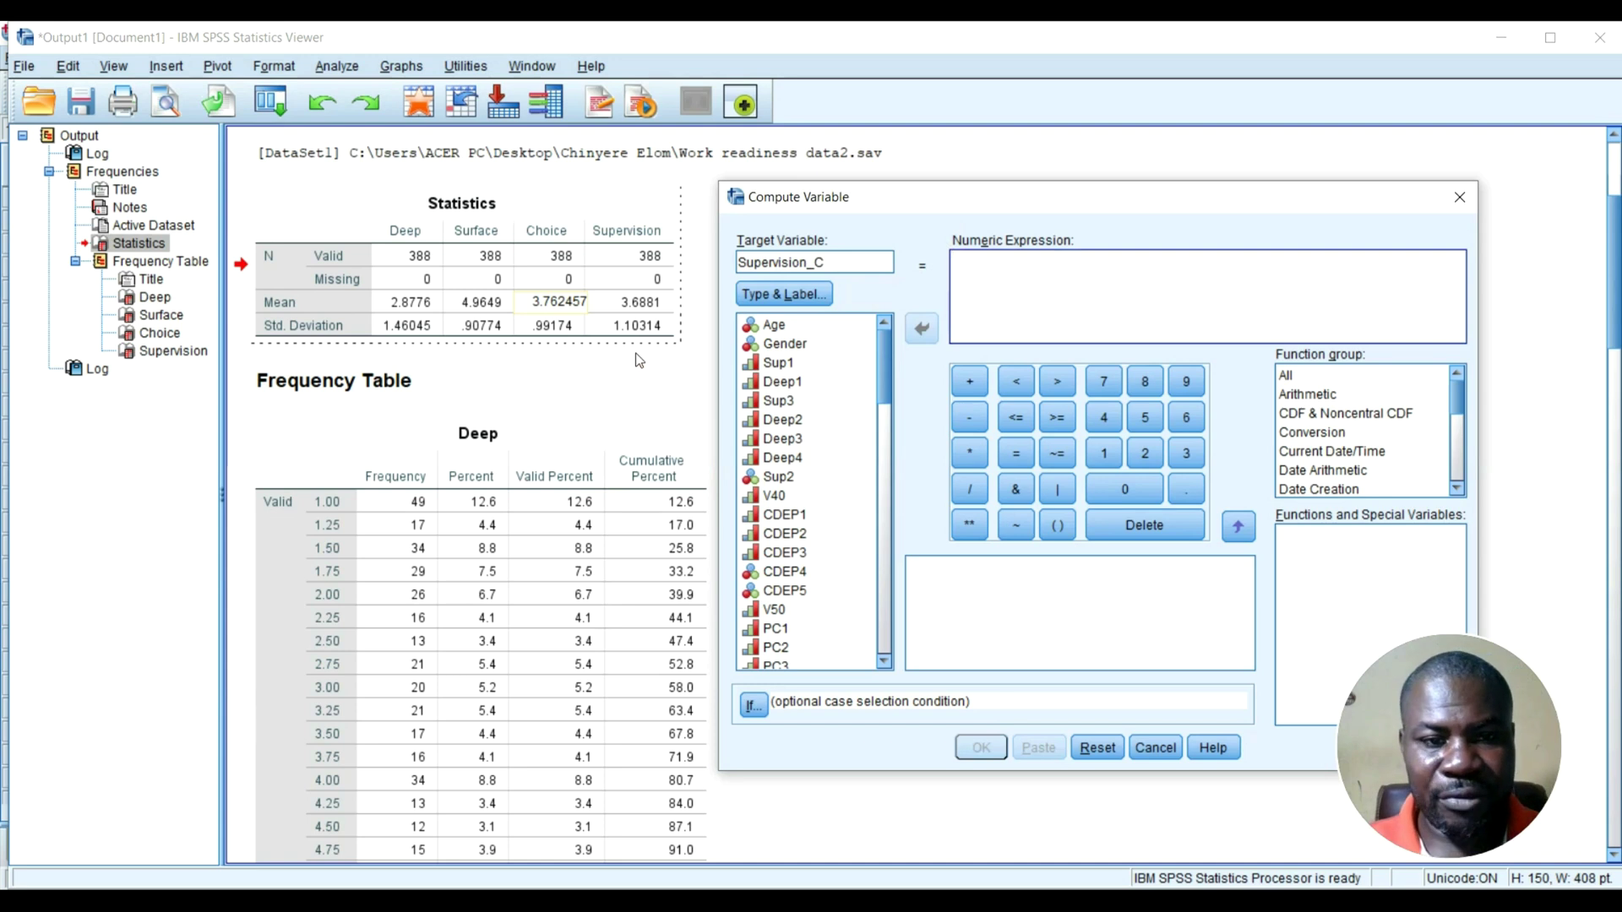
{"action": "left_click", "coordinate": [640, 304]}
{"action": "double_click", "coordinate": [639, 304]}
{"action": "key", "text": "ctrl+c"}
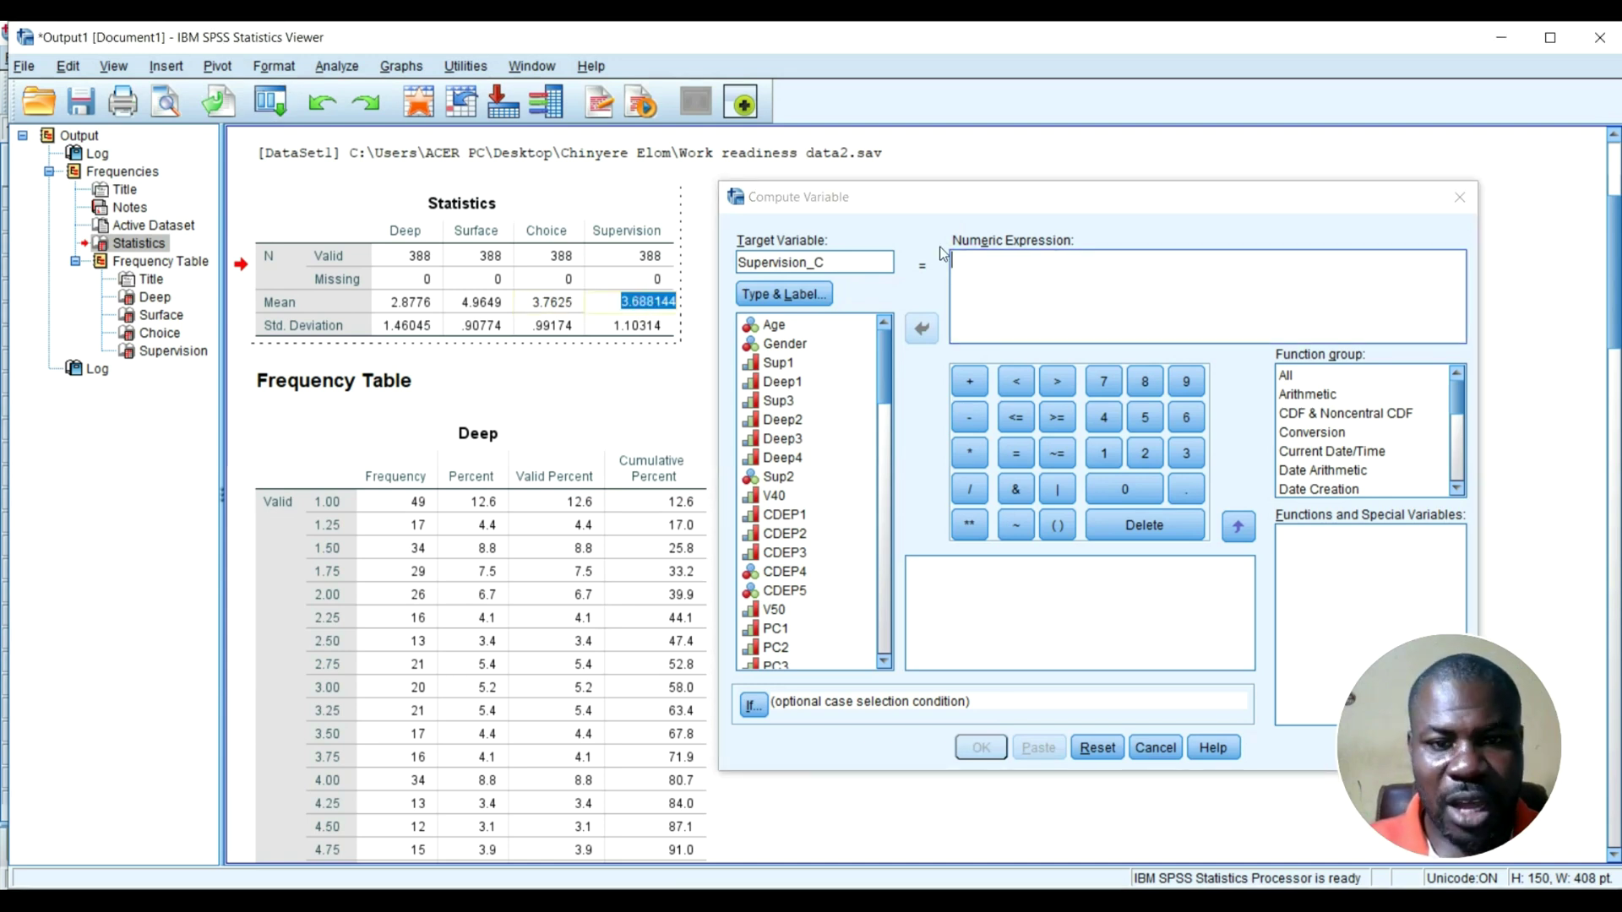
Build the numeric expression Supervision - 3.688144 for Supervision_C and run the computation.
{"action": "left_click", "coordinate": [921, 380]}
{"action": "scroll", "coordinate": [828, 478], "scroll_direction": "down", "scroll_amount": 6}
{"action": "scroll", "coordinate": [827, 478], "scroll_direction": "down", "scroll_amount": 10}
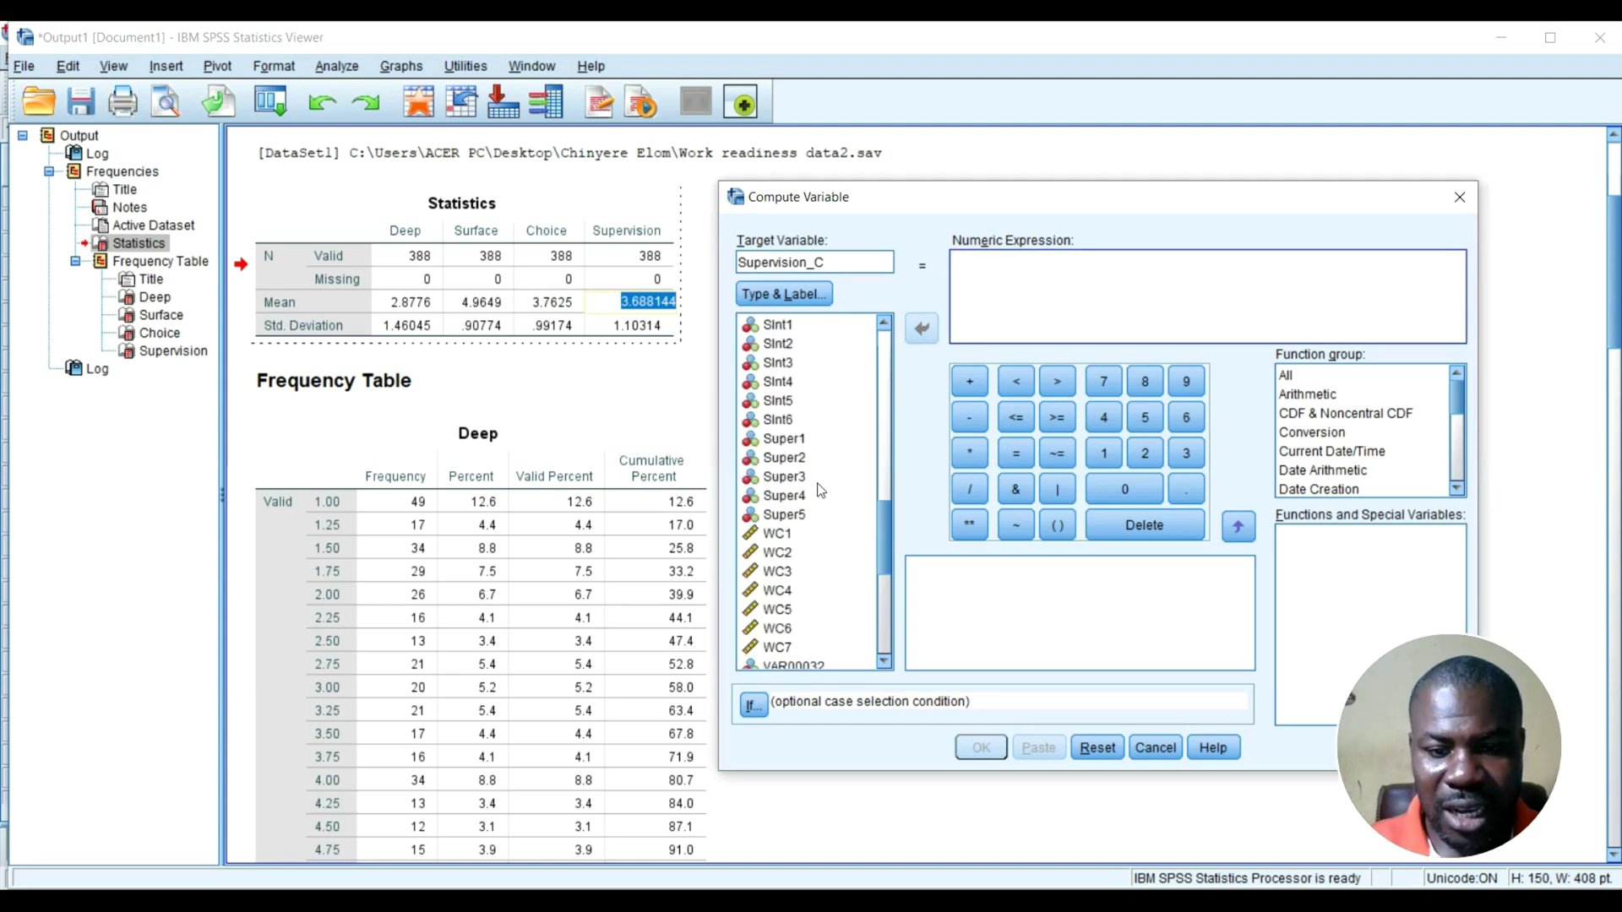
{"action": "left_click", "coordinate": [807, 584]}
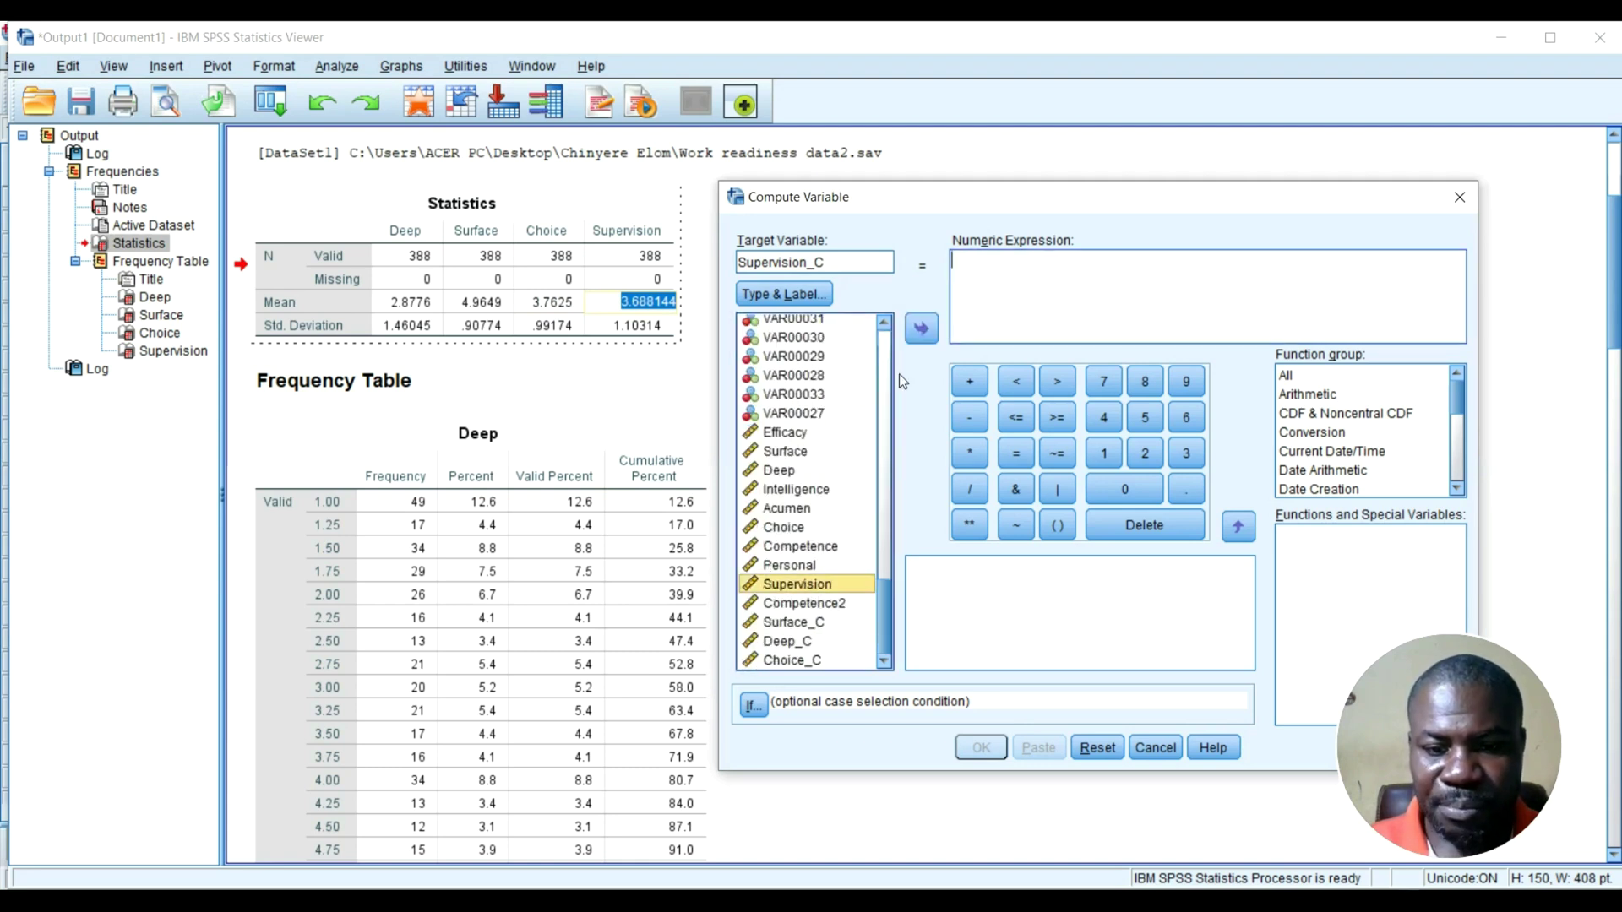
{"action": "left_click", "coordinate": [921, 327]}
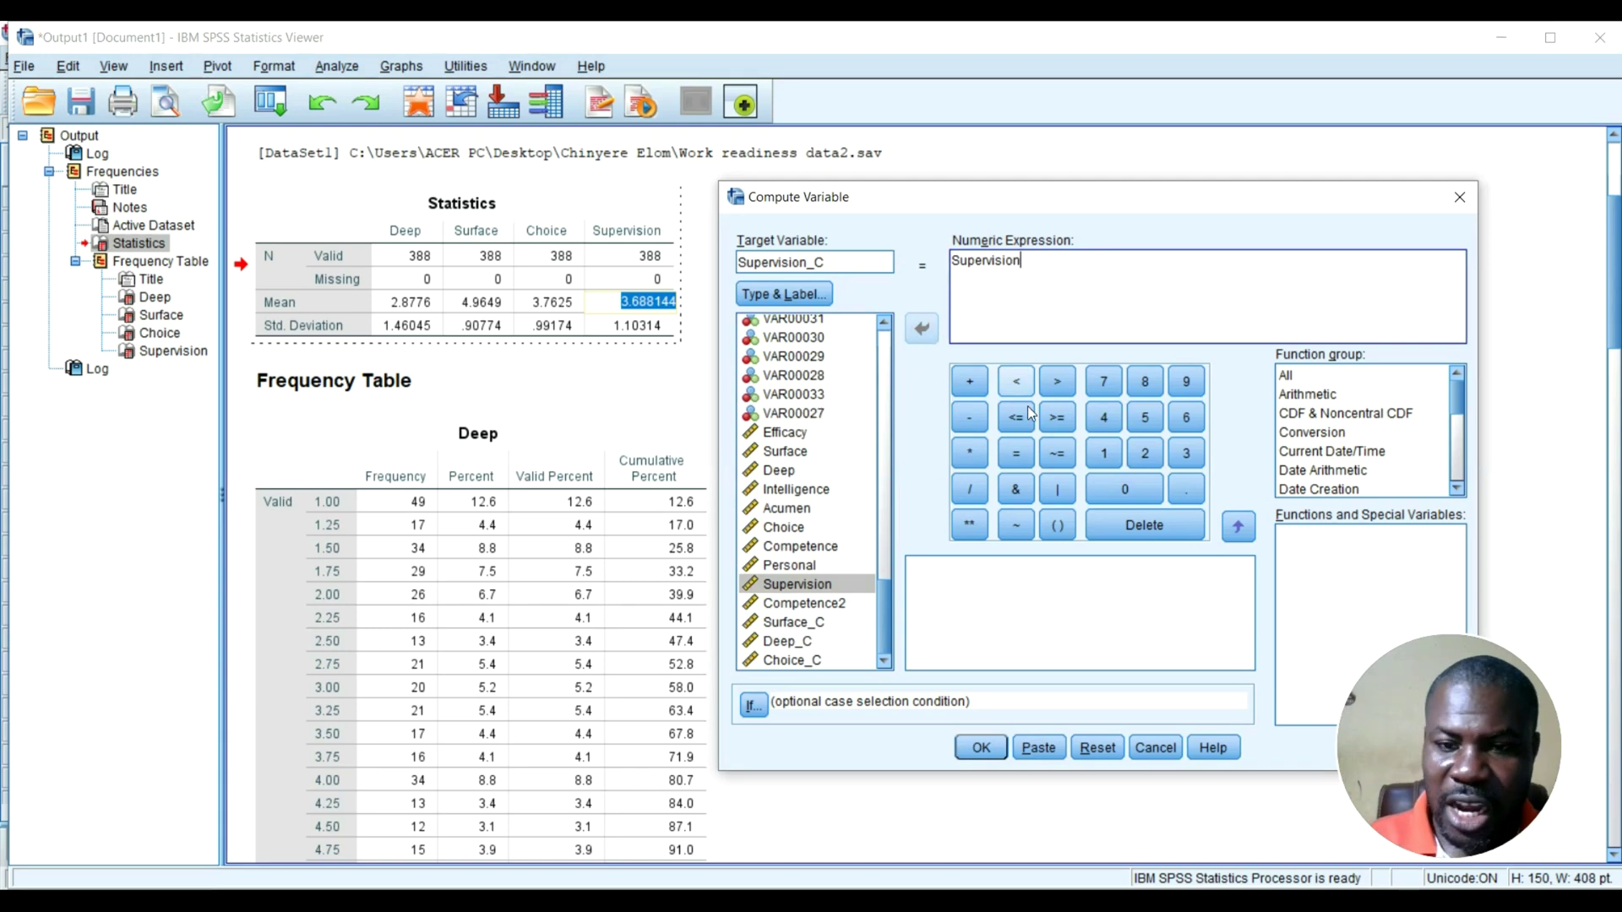
{"action": "left_click", "coordinate": [971, 420]}
{"action": "key", "text": "ctrl+v"}
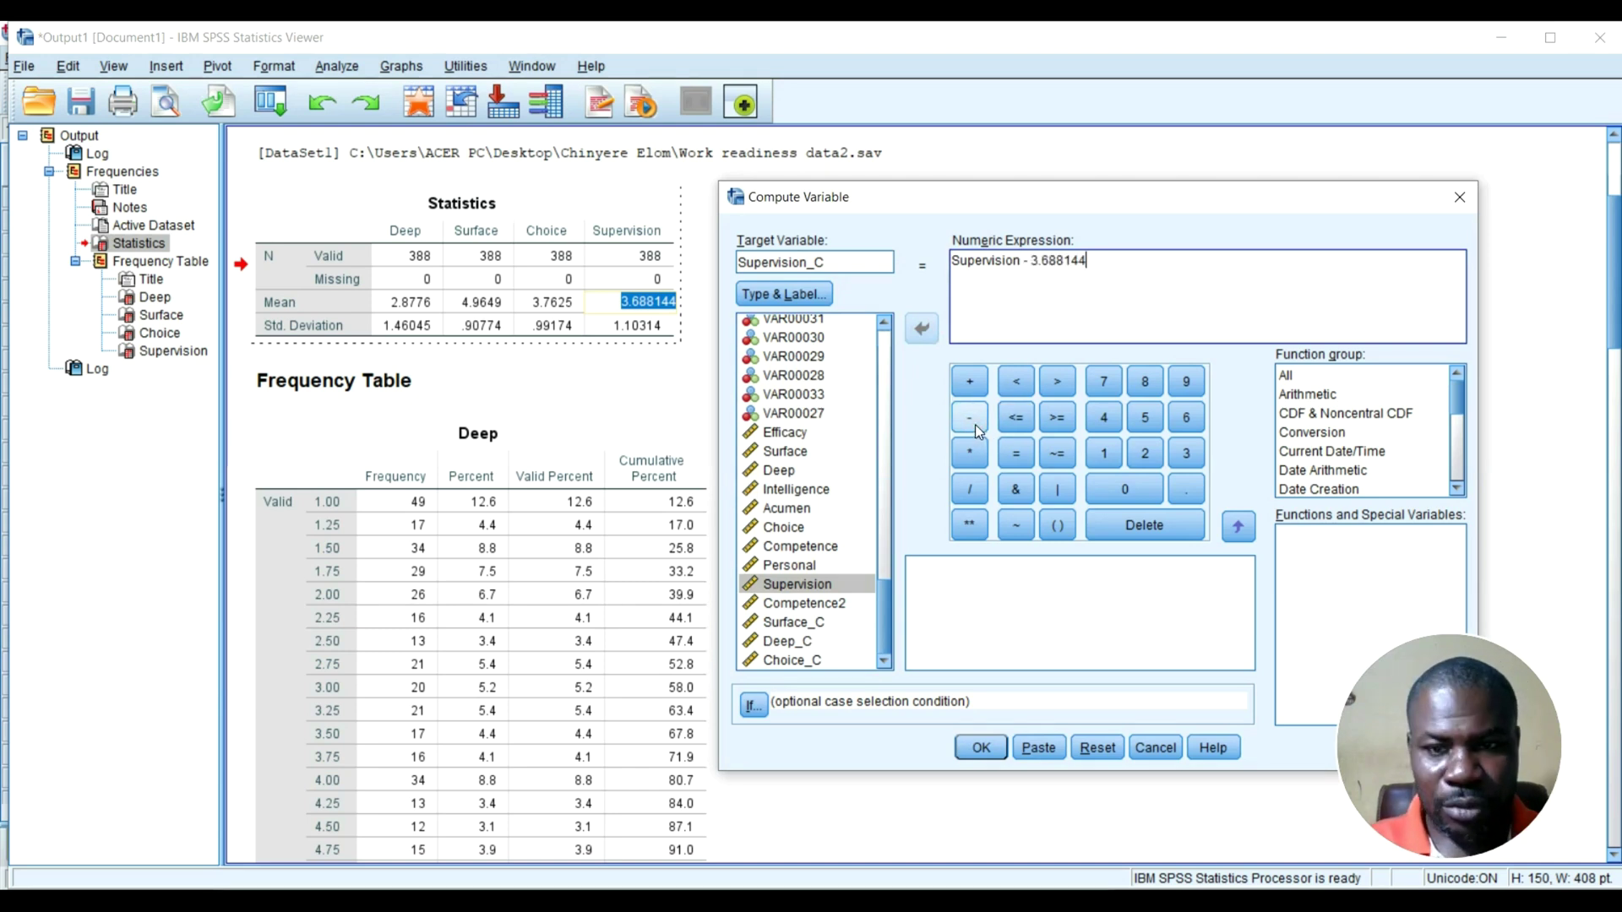
{"action": "left_click", "coordinate": [987, 744]}
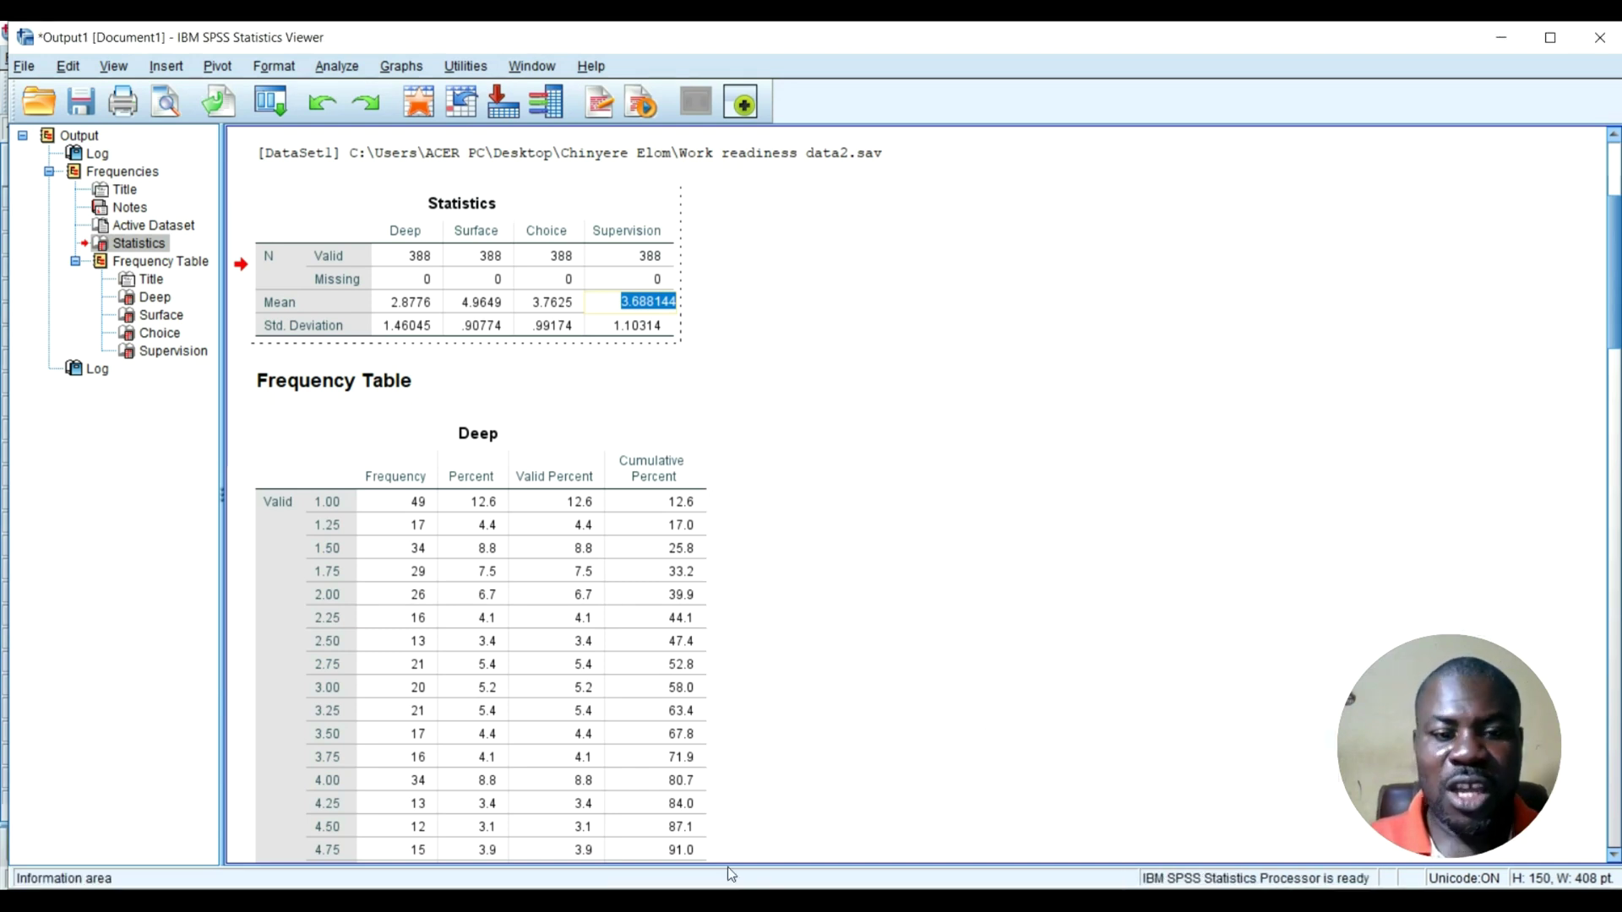
Switch to the Data Editor and examine the centred columns Surface_C, Deep_C, Choice_C and Supervision_C.
{"action": "mouse_move", "coordinate": [645, 888]}
{"action": "left_click", "coordinate": [705, 837]}
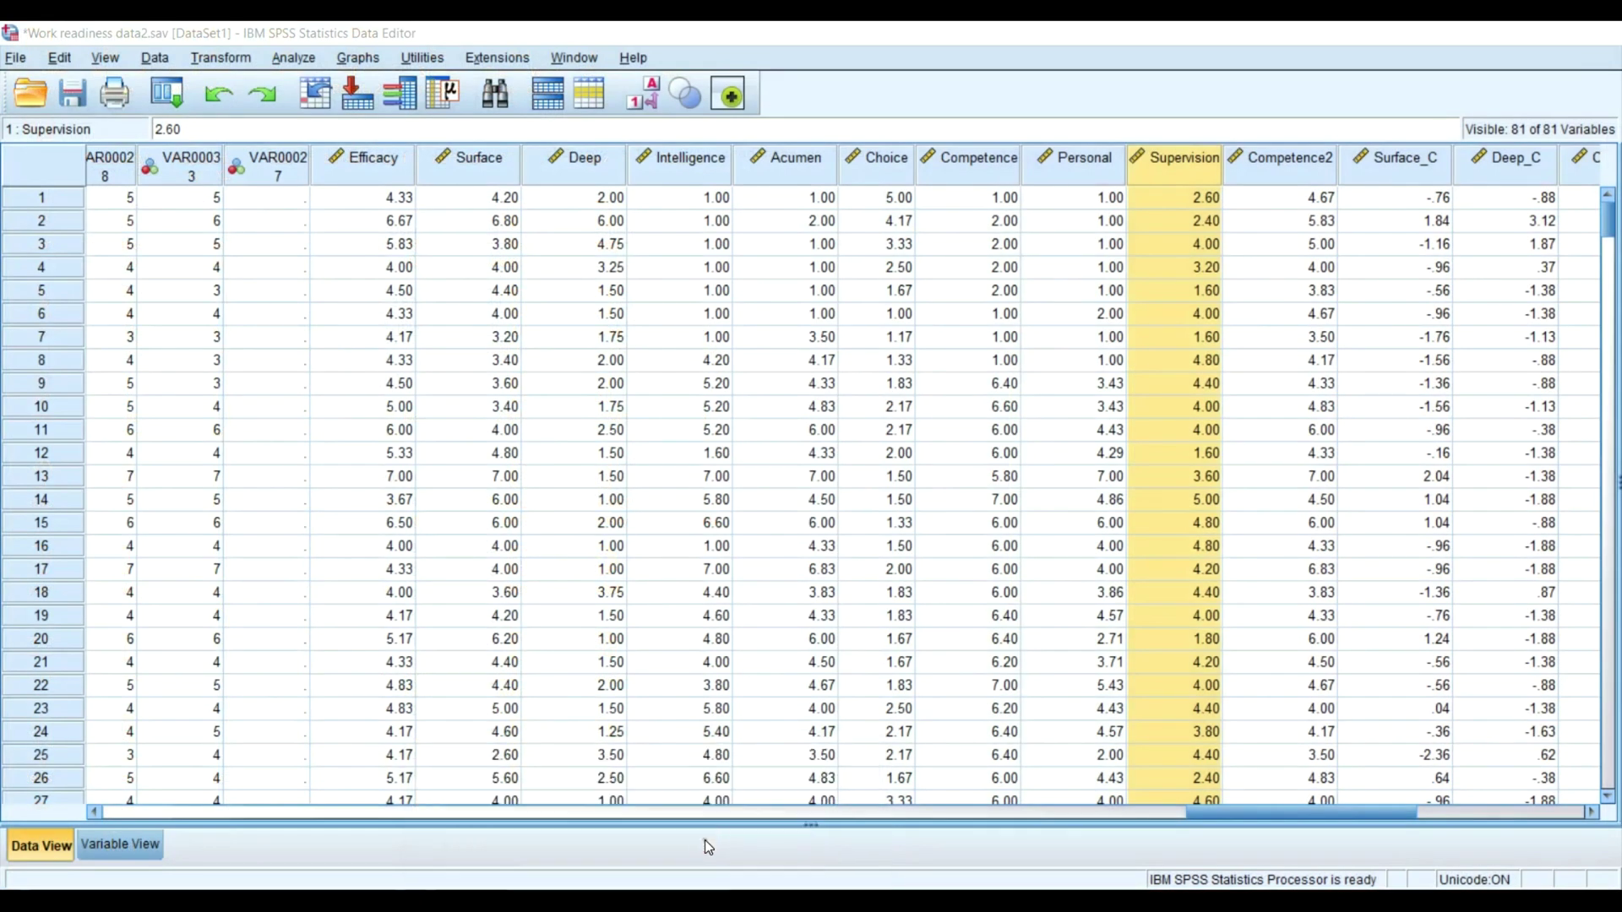
{"action": "left_click_drag", "start_coordinate": [1244, 808], "coordinate": [1365, 810]}
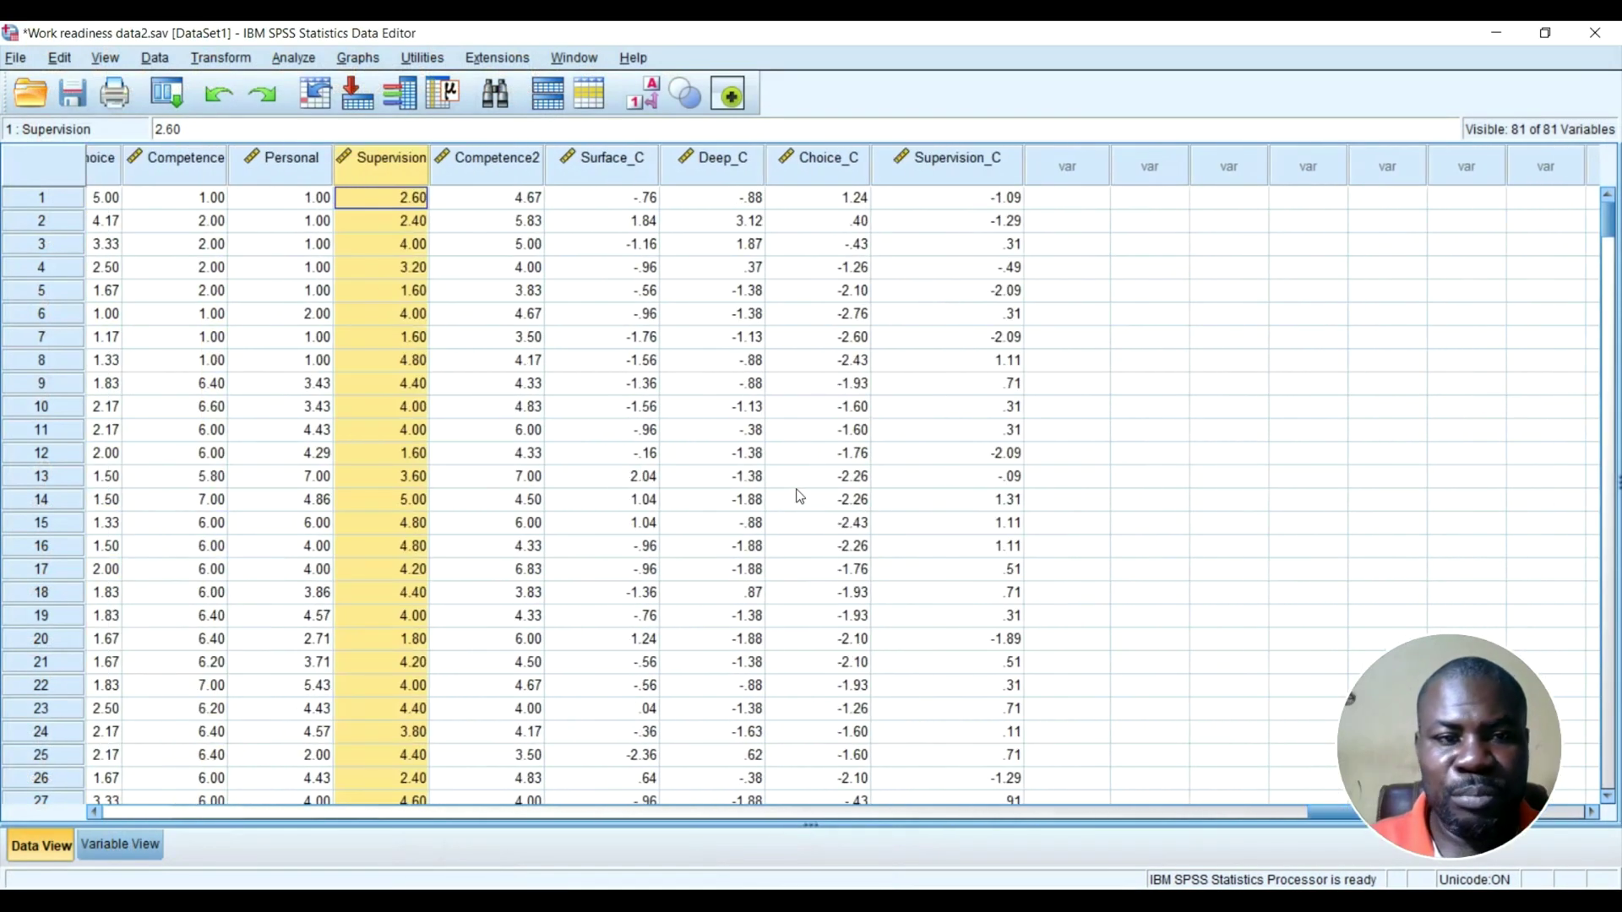
{"action": "key", "text": "Right"}
{"action": "key", "text": "Right"}
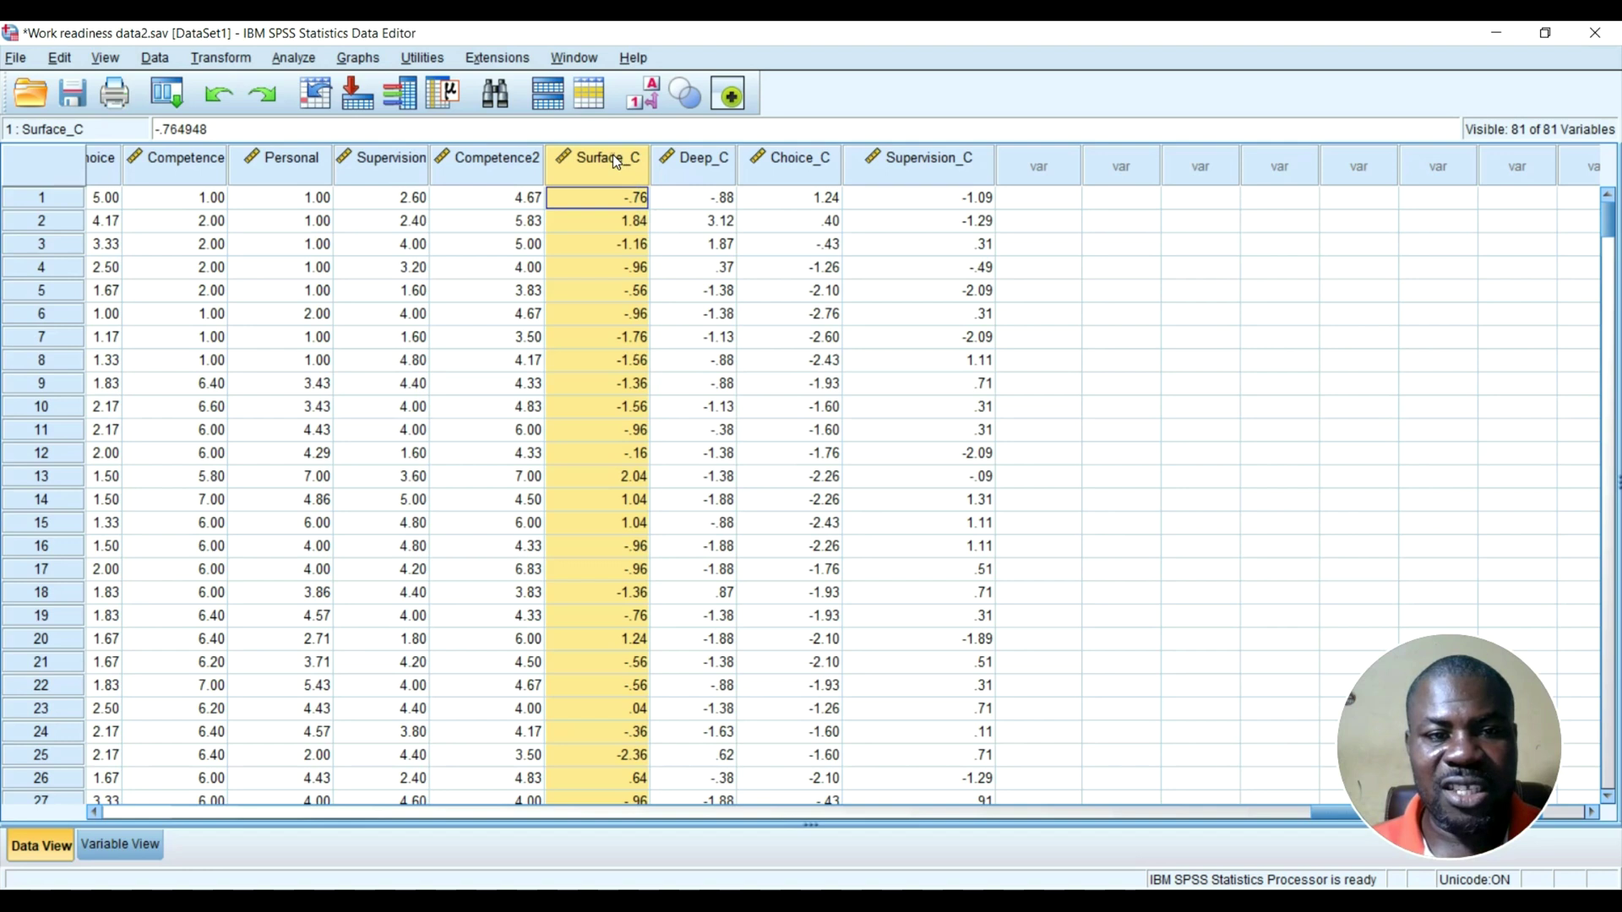
{"action": "left_click", "coordinate": [684, 159]}
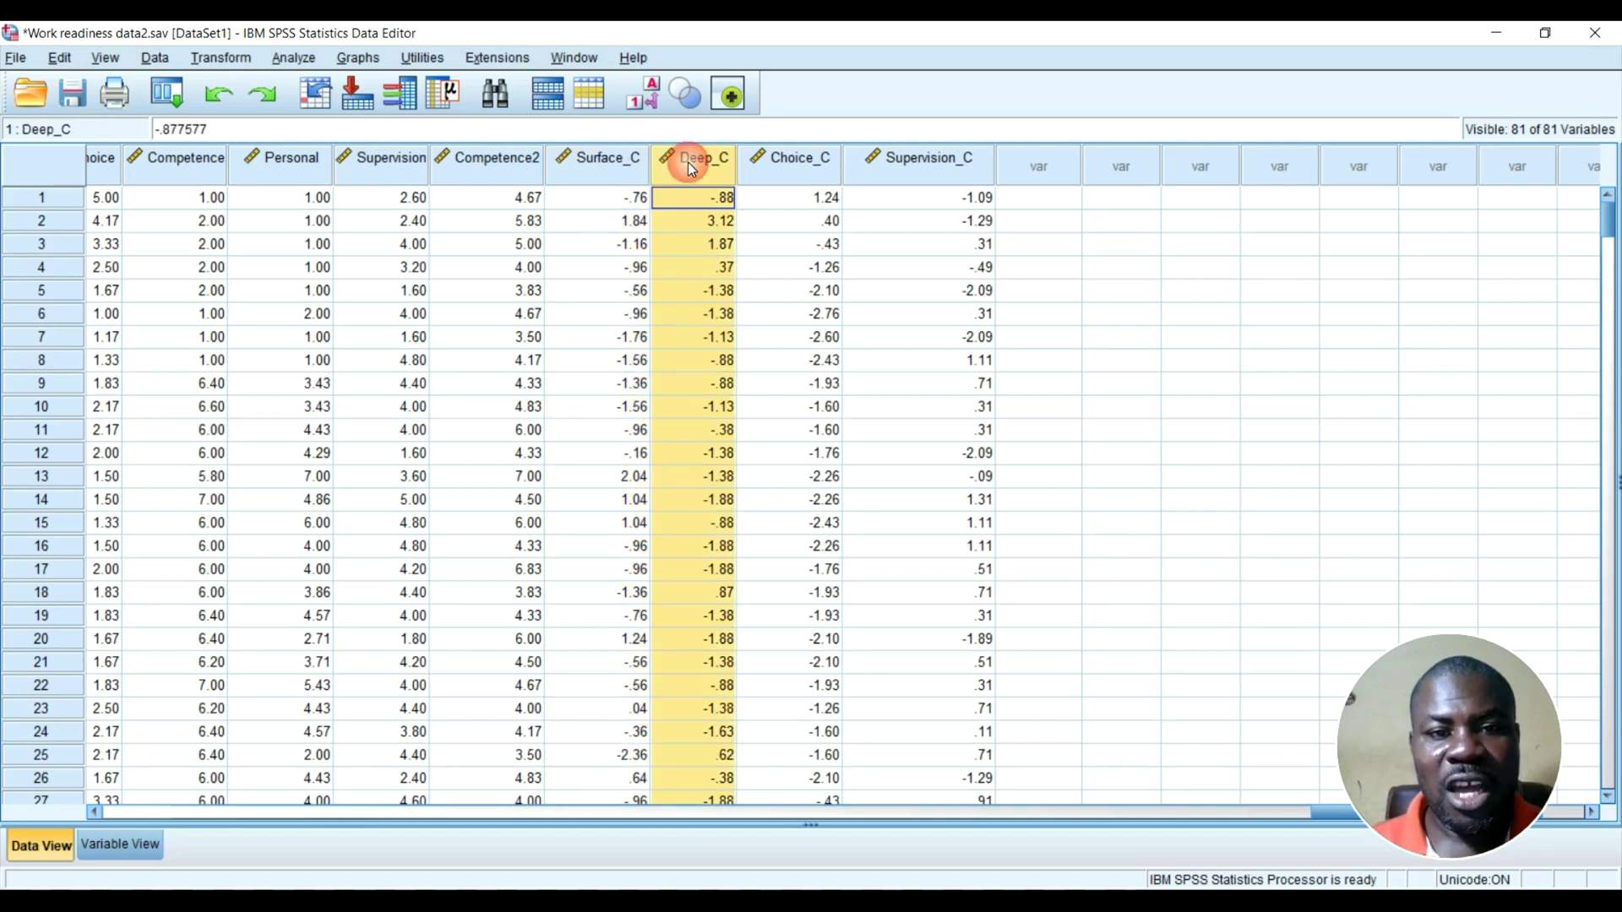
{"action": "left_click", "coordinate": [790, 172]}
{"action": "left_click", "coordinate": [948, 183]}
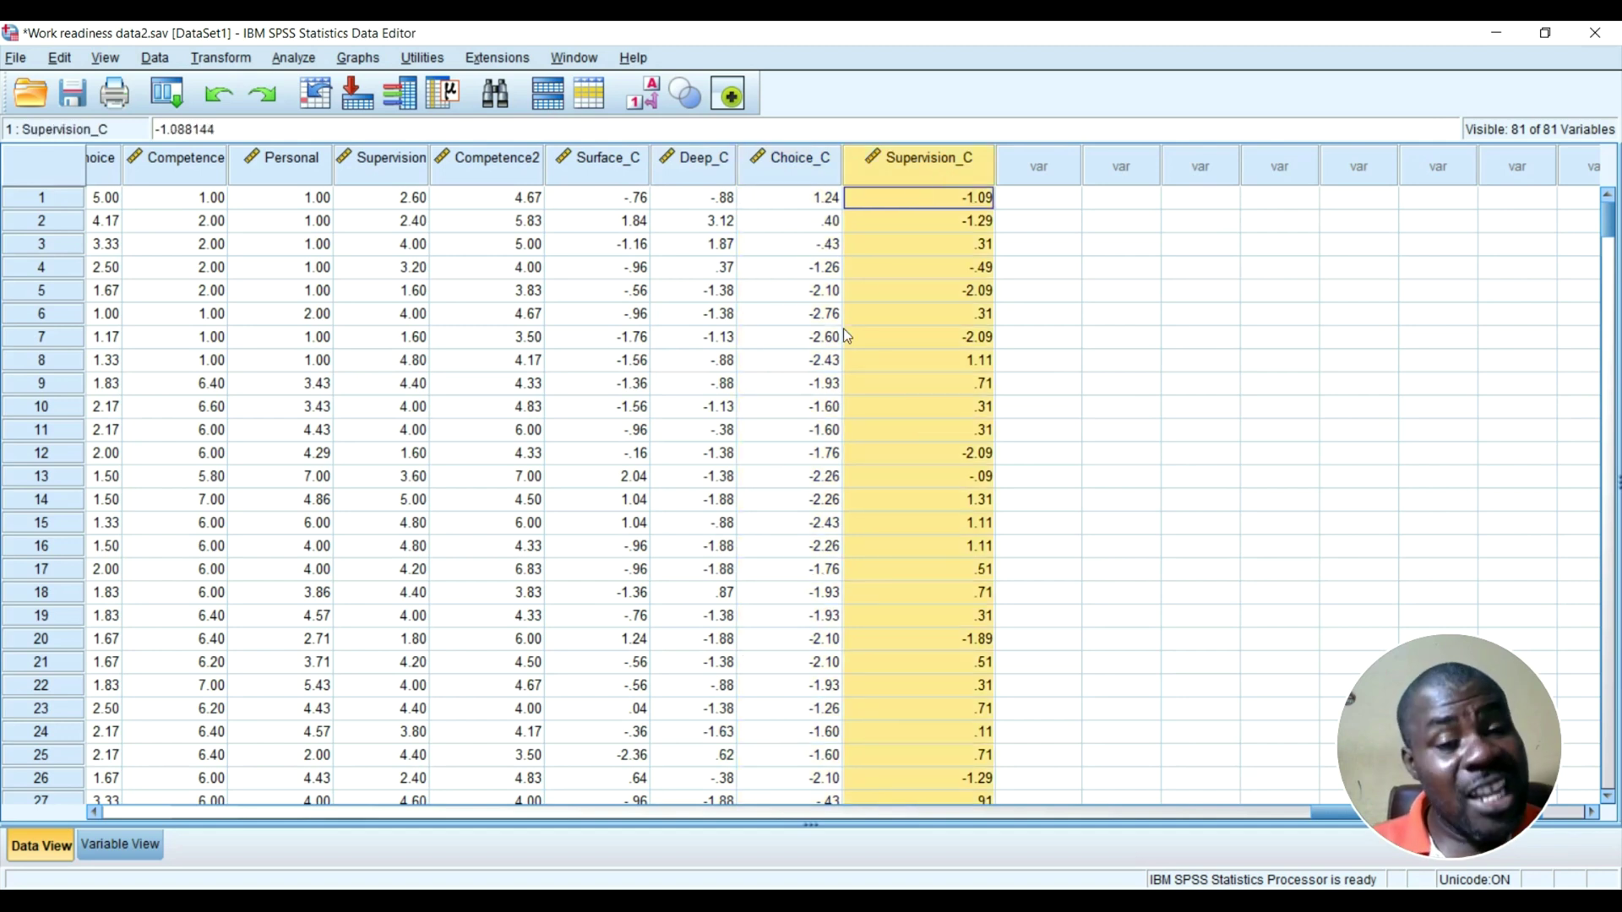
{"action": "left_click", "coordinate": [637, 173]}
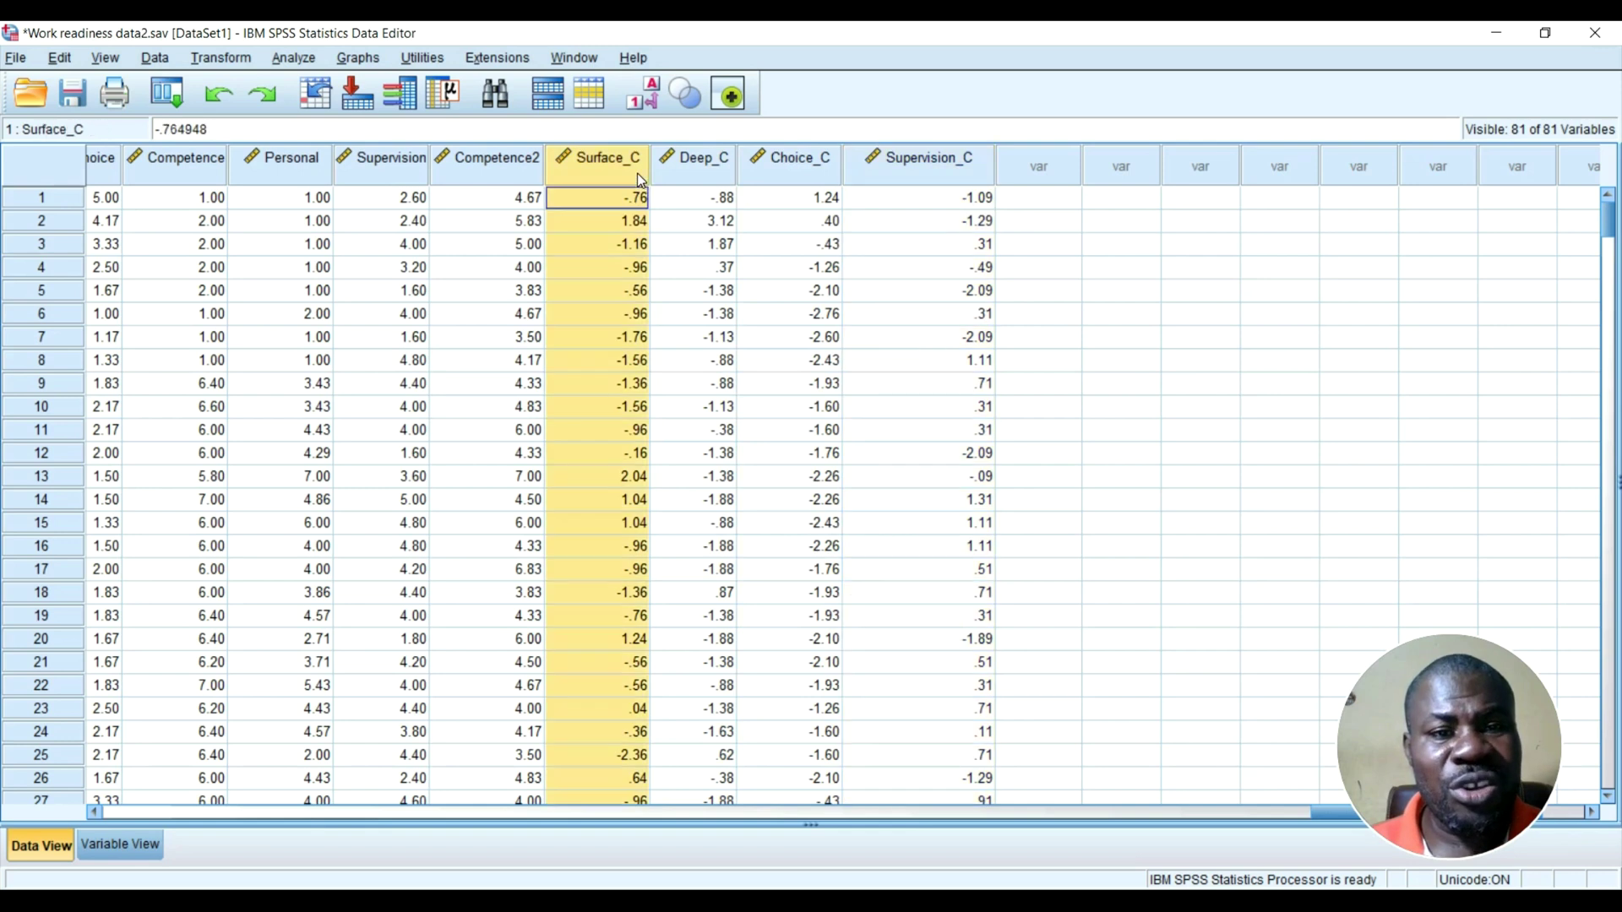
{"action": "left_click", "coordinate": [872, 157], "text": "shift"}
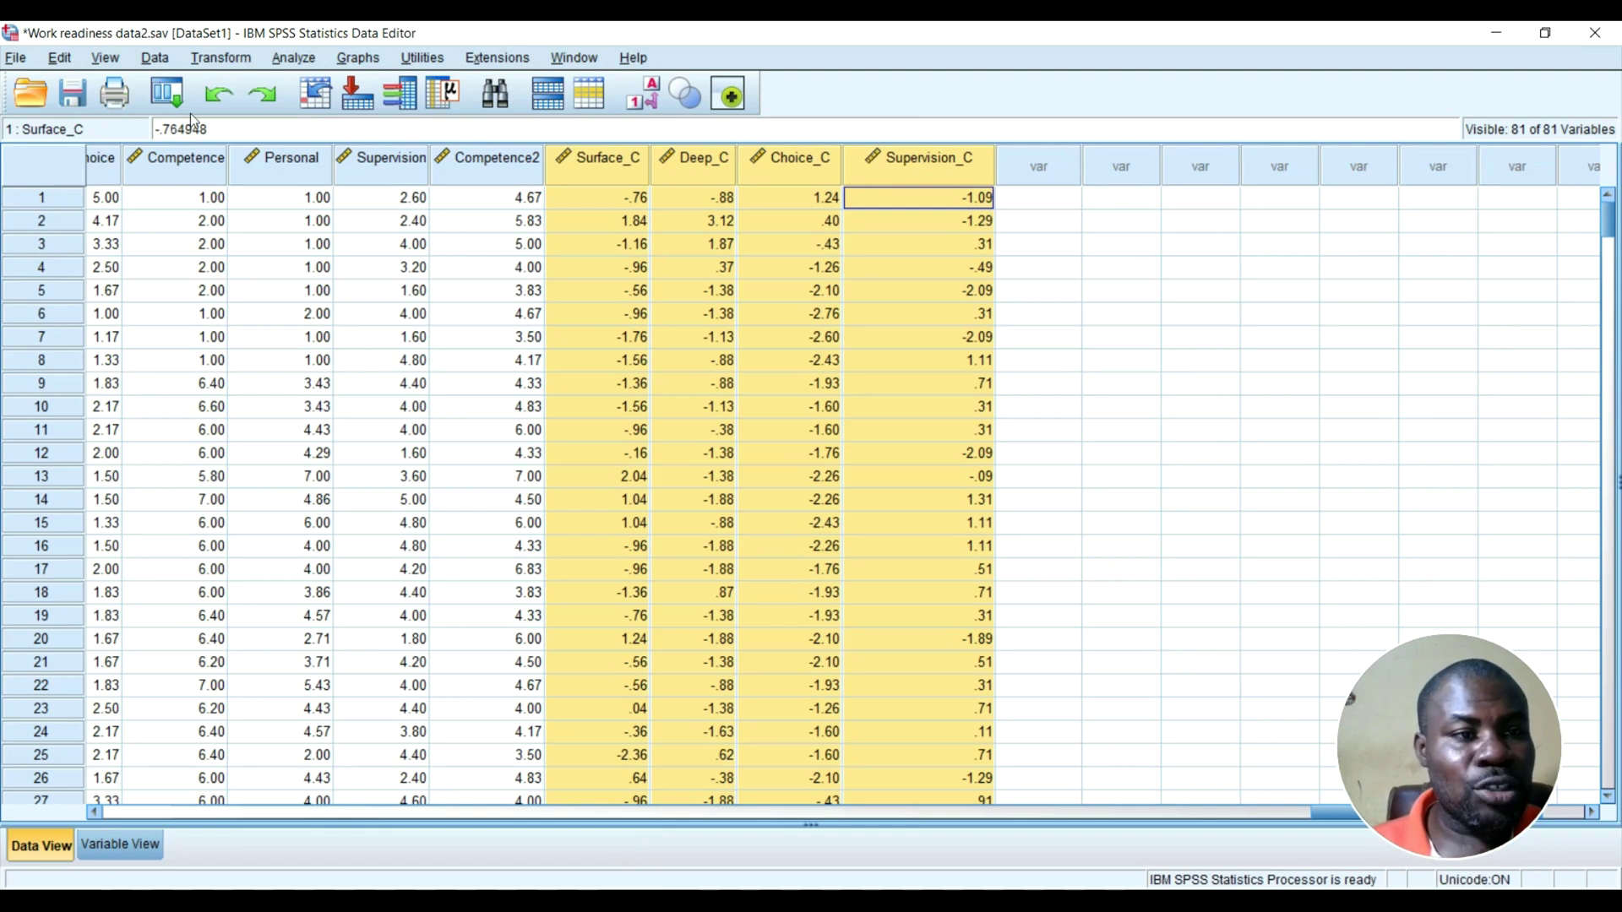
Start a new Compute Variable from the Data Editor and clear its old numeric expression.
{"action": "left_click", "coordinate": [182, 97]}
{"action": "left_click", "coordinate": [195, 133]}
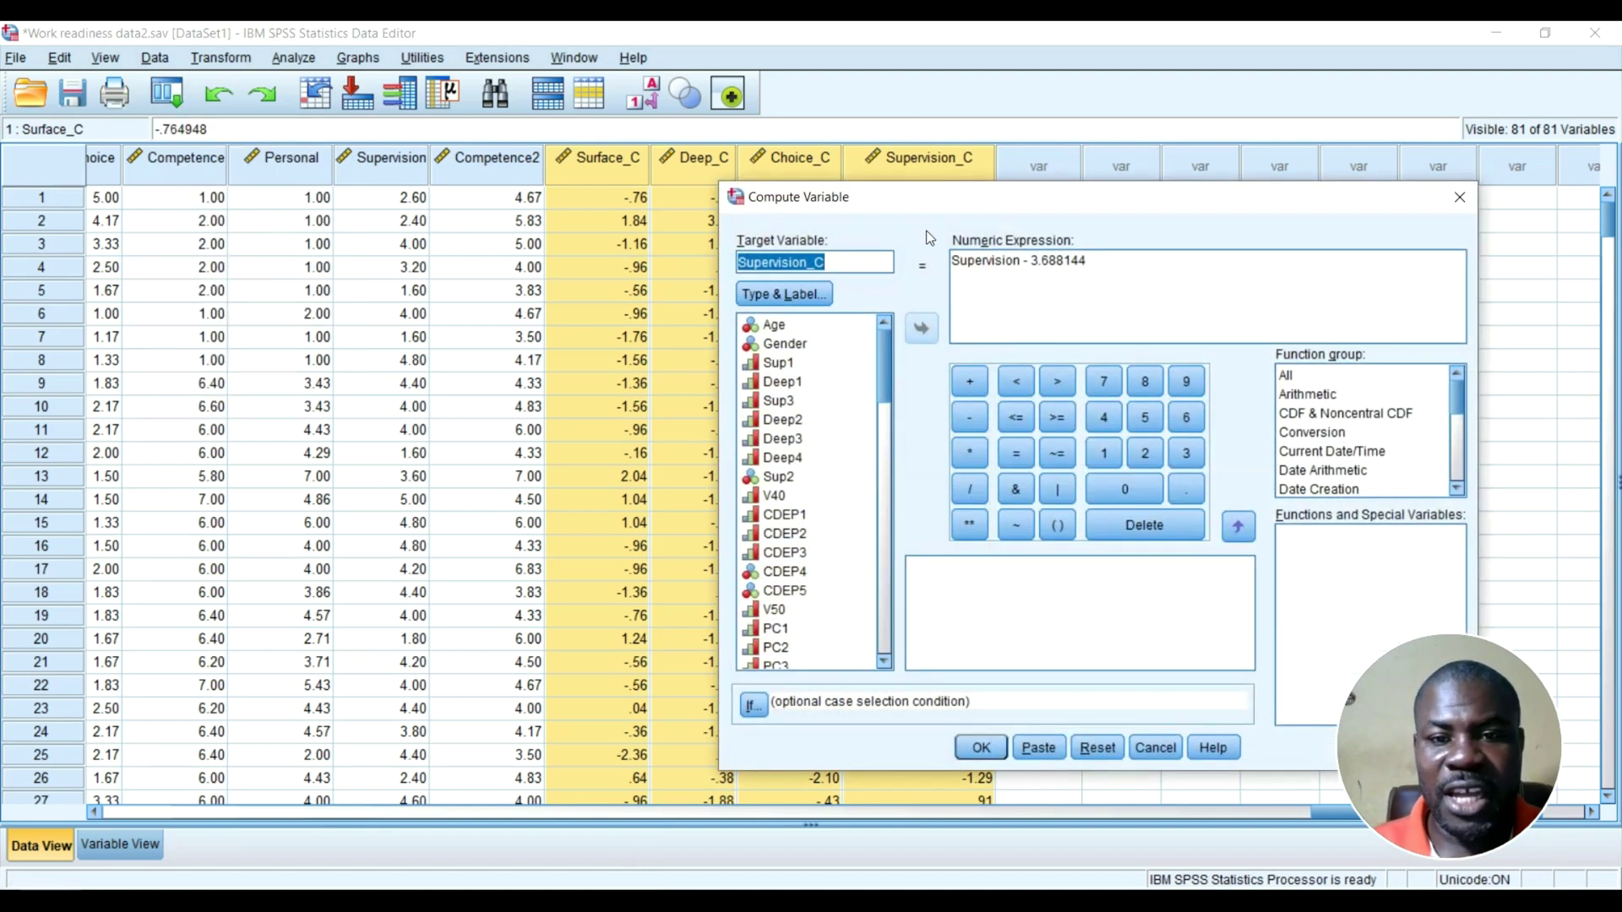
{"action": "mouse_move", "coordinate": [1085, 203]}
{"action": "left_mouse_down"}
{"action": "mouse_move", "coordinate": [1195, 188]}
{"action": "mouse_move", "coordinate": [1204, 135]}
{"action": "mouse_move", "coordinate": [1073, 188]}
{"action": "left_mouse_up"}
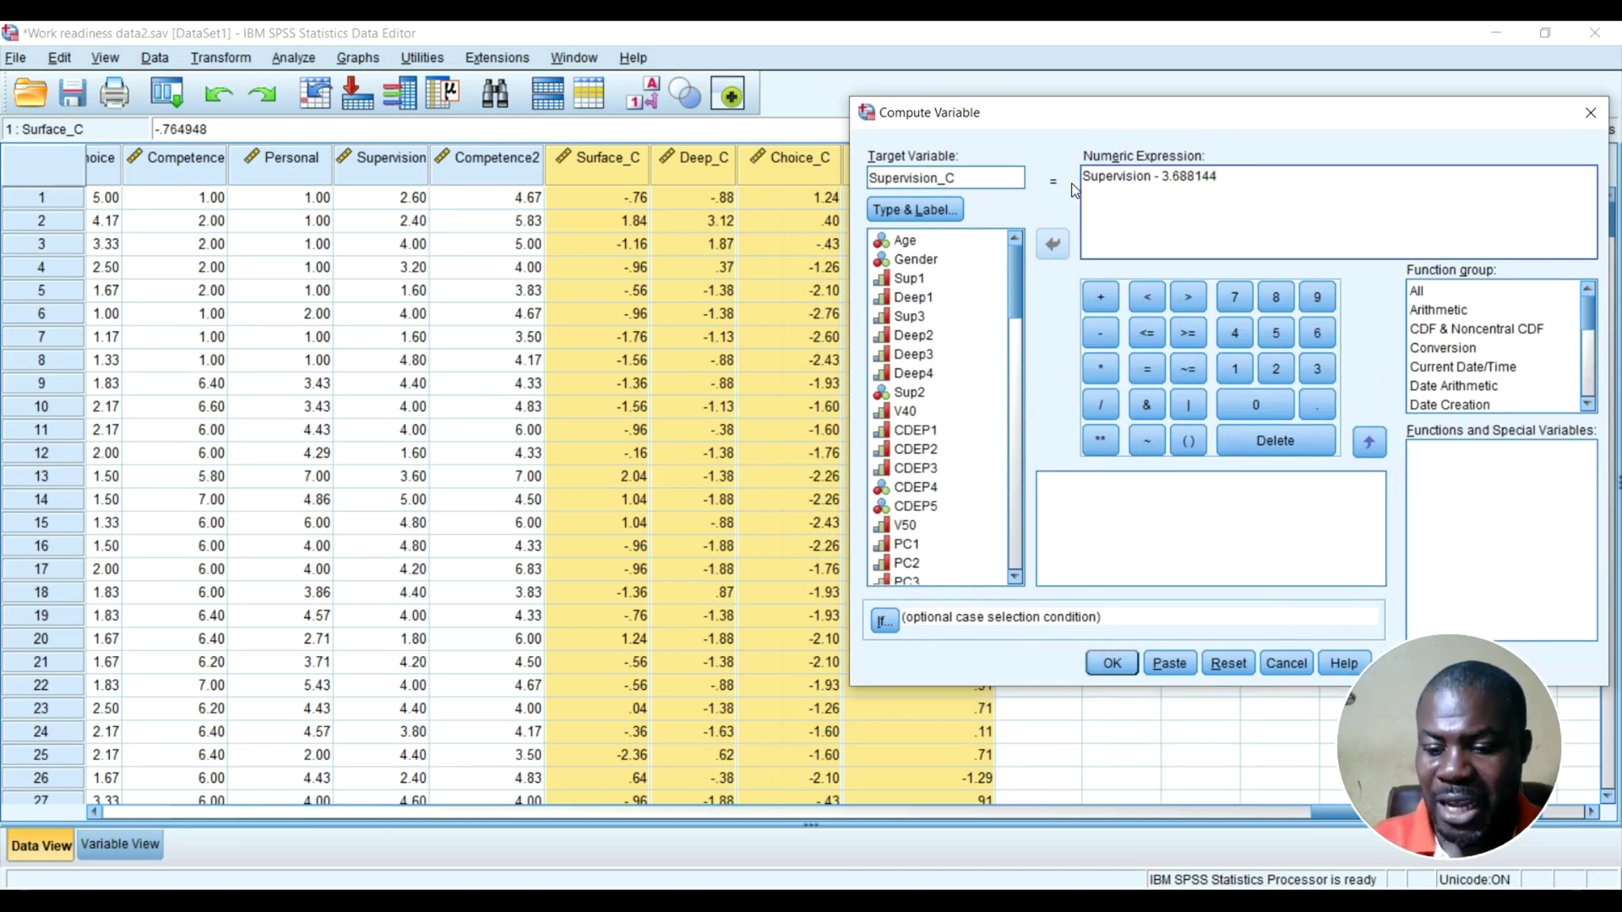
{"action": "key", "text": "BackSpace"}
{"action": "key", "text": "BackSpace"}
{"action": "key", "text": "BackSpace"}
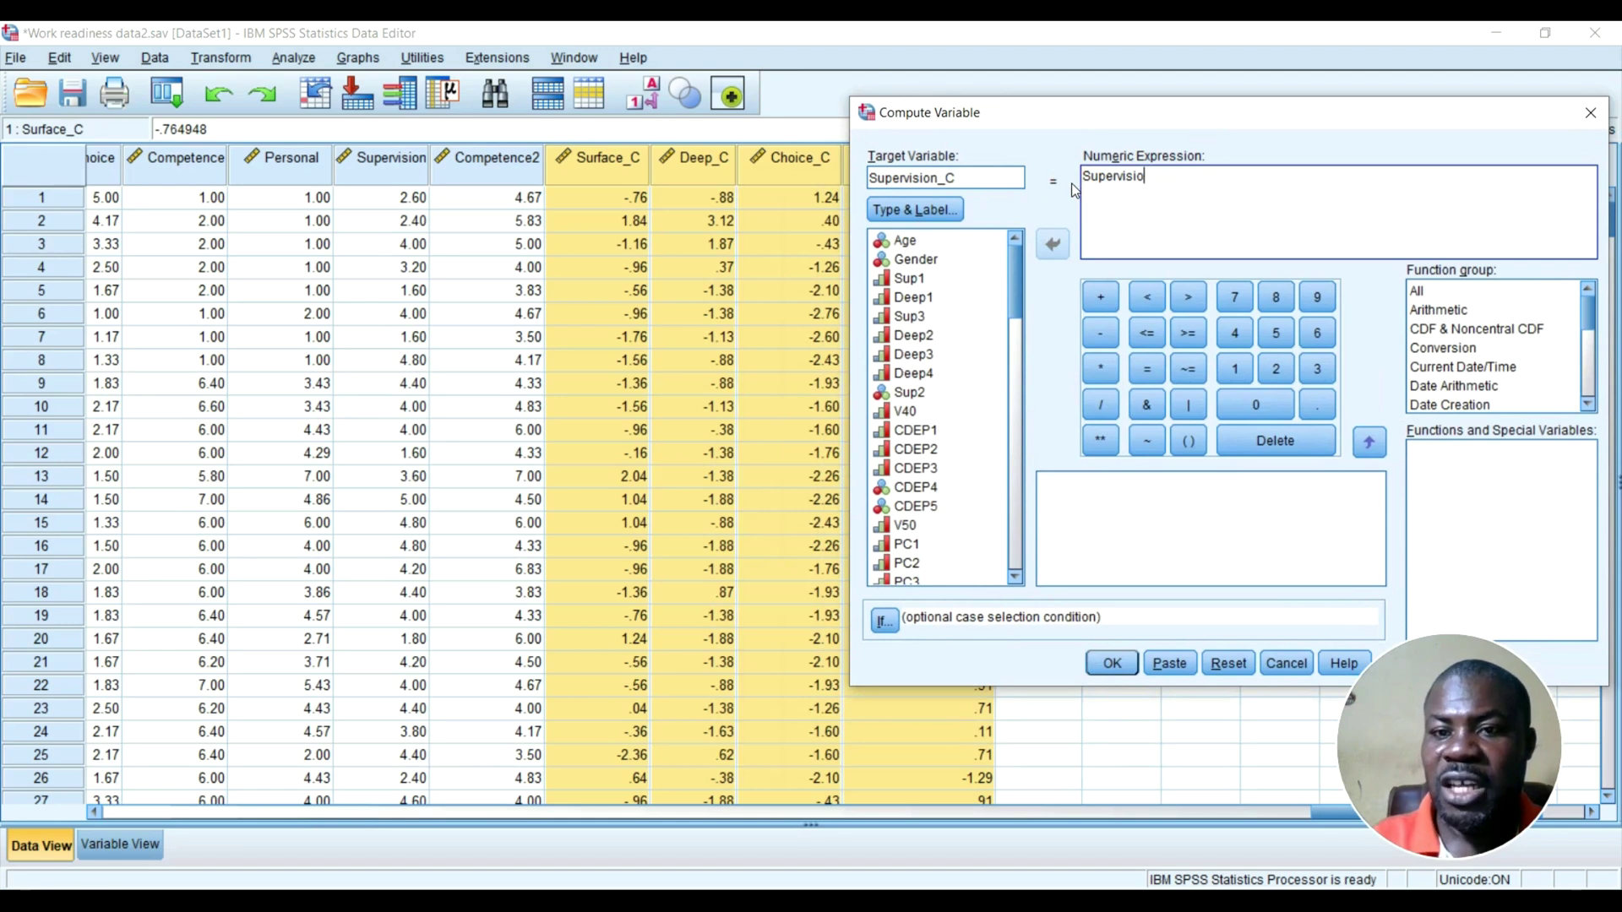
{"action": "key", "text": "BackSpace"}
{"action": "key", "text": "BackSpace"}
{"action": "key", "text": "BackSpace"}
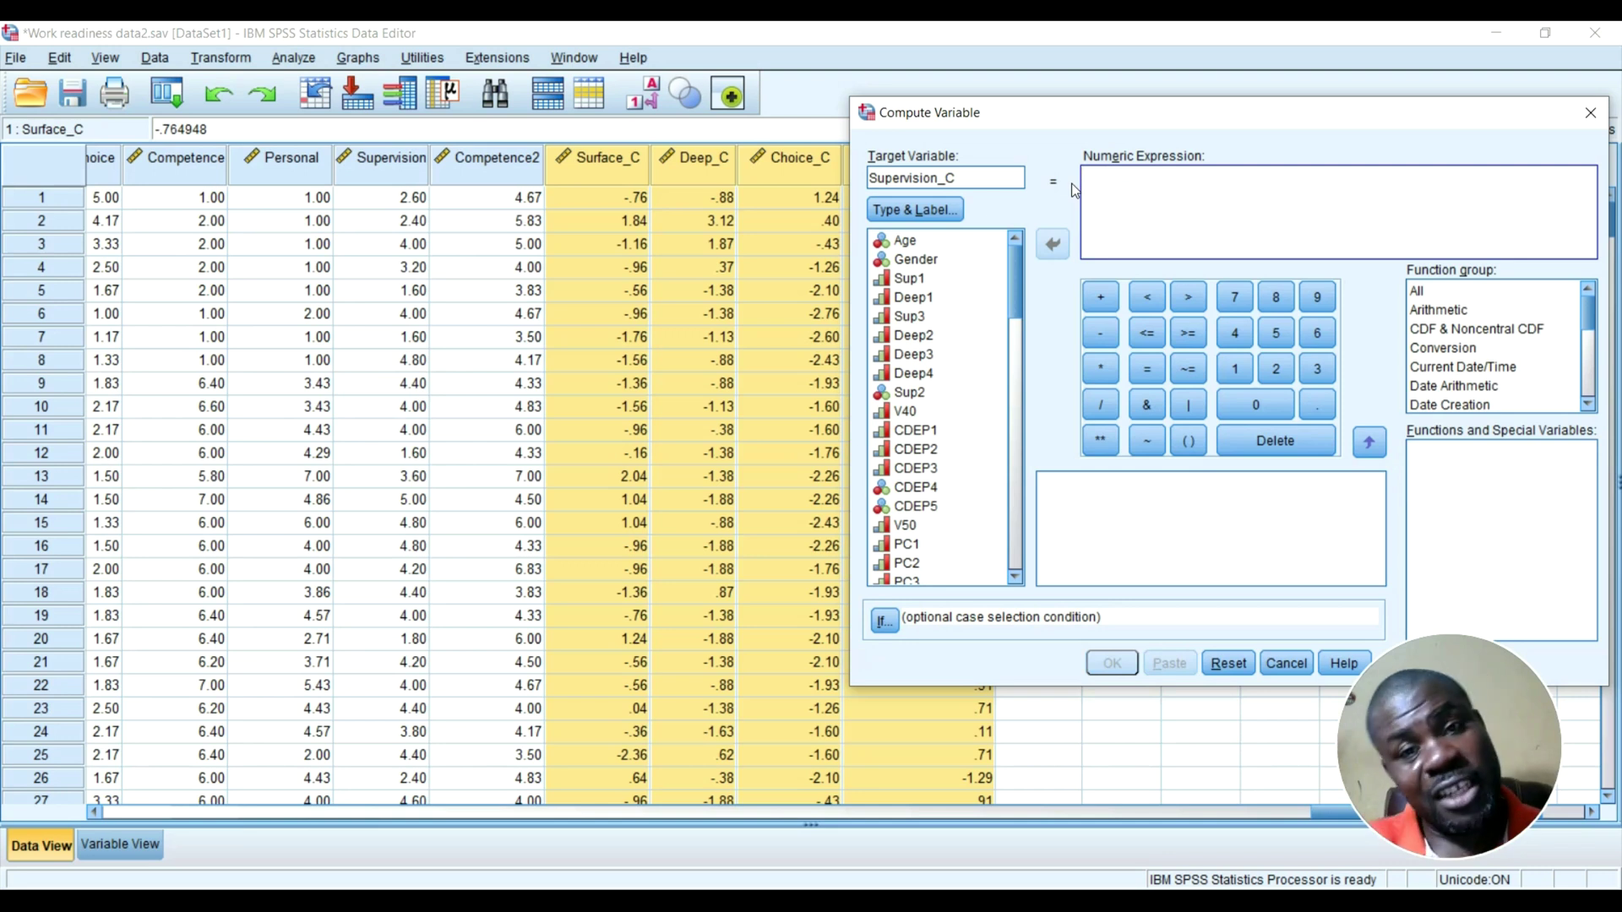
Replace the target variable name with SurfaceXChoice for the interaction term.
{"action": "left_click", "coordinate": [995, 178]}
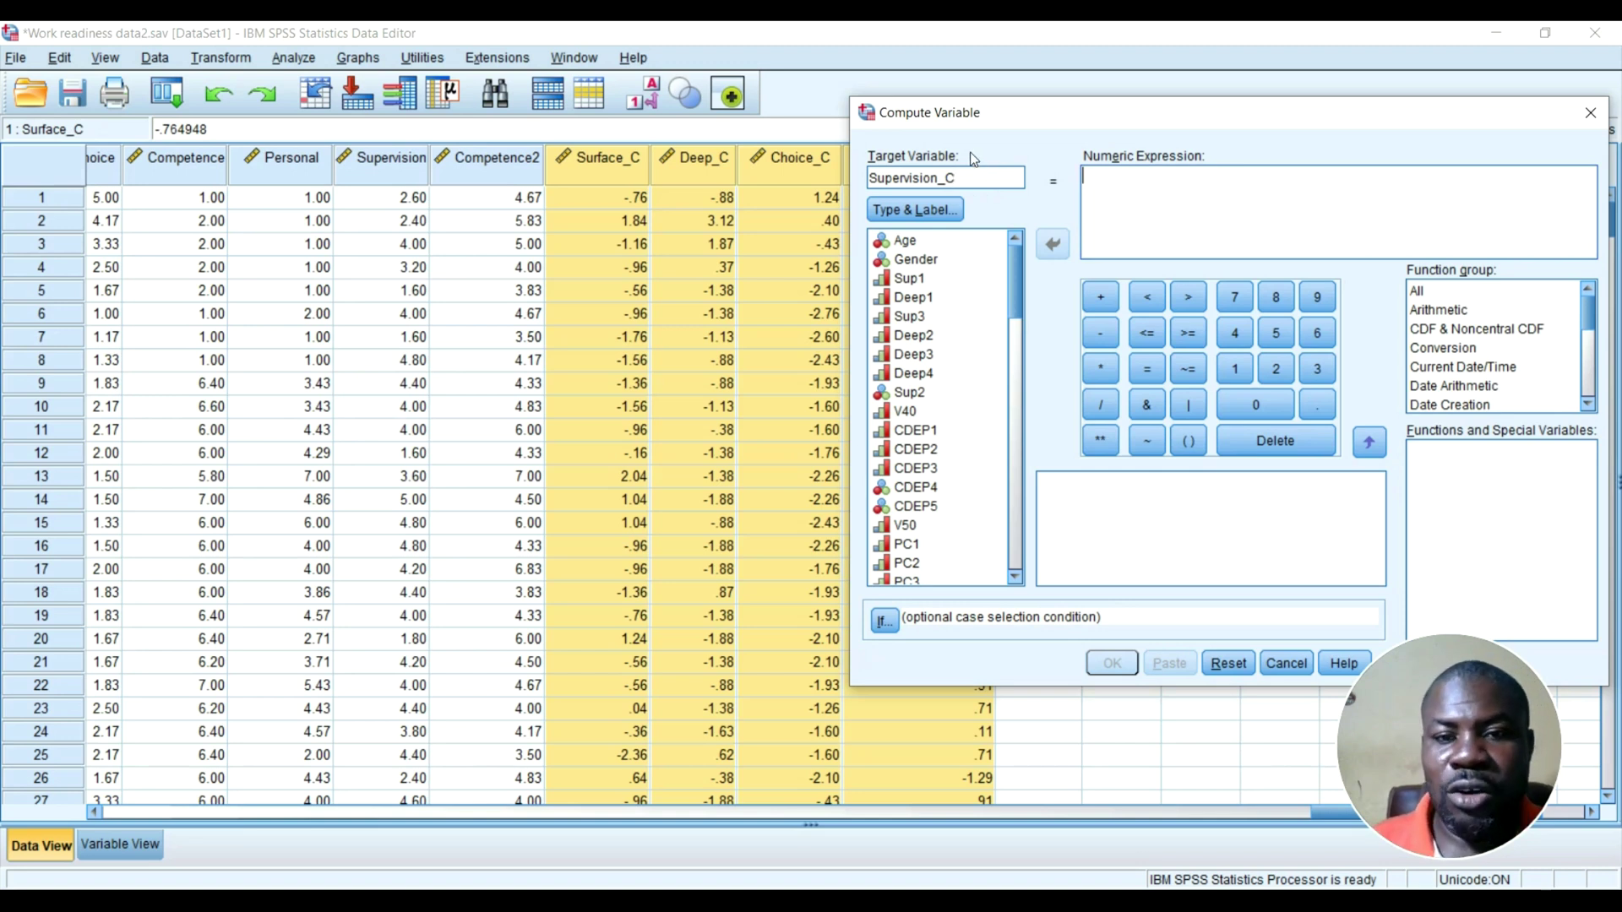
{"action": "left_click", "coordinate": [933, 178]}
{"action": "key", "text": "BackSpace"}
{"action": "key", "text": "BackSpace"}
{"action": "key", "text": "BackSpace"}
{"action": "key", "text": "BackSpace"}
{"action": "key", "text": "BackSpace"}
{"action": "key", "text": "BackSpace"}
{"action": "key", "text": "BackSpace"}
{"action": "key", "text": "BackSpace"}
{"action": "key", "text": "BackSpace"}
{"action": "key", "text": "BackSpace"}
{"action": "key", "text": "BackSpace"}
{"action": "type", "text": "SurfaceXChoice"}
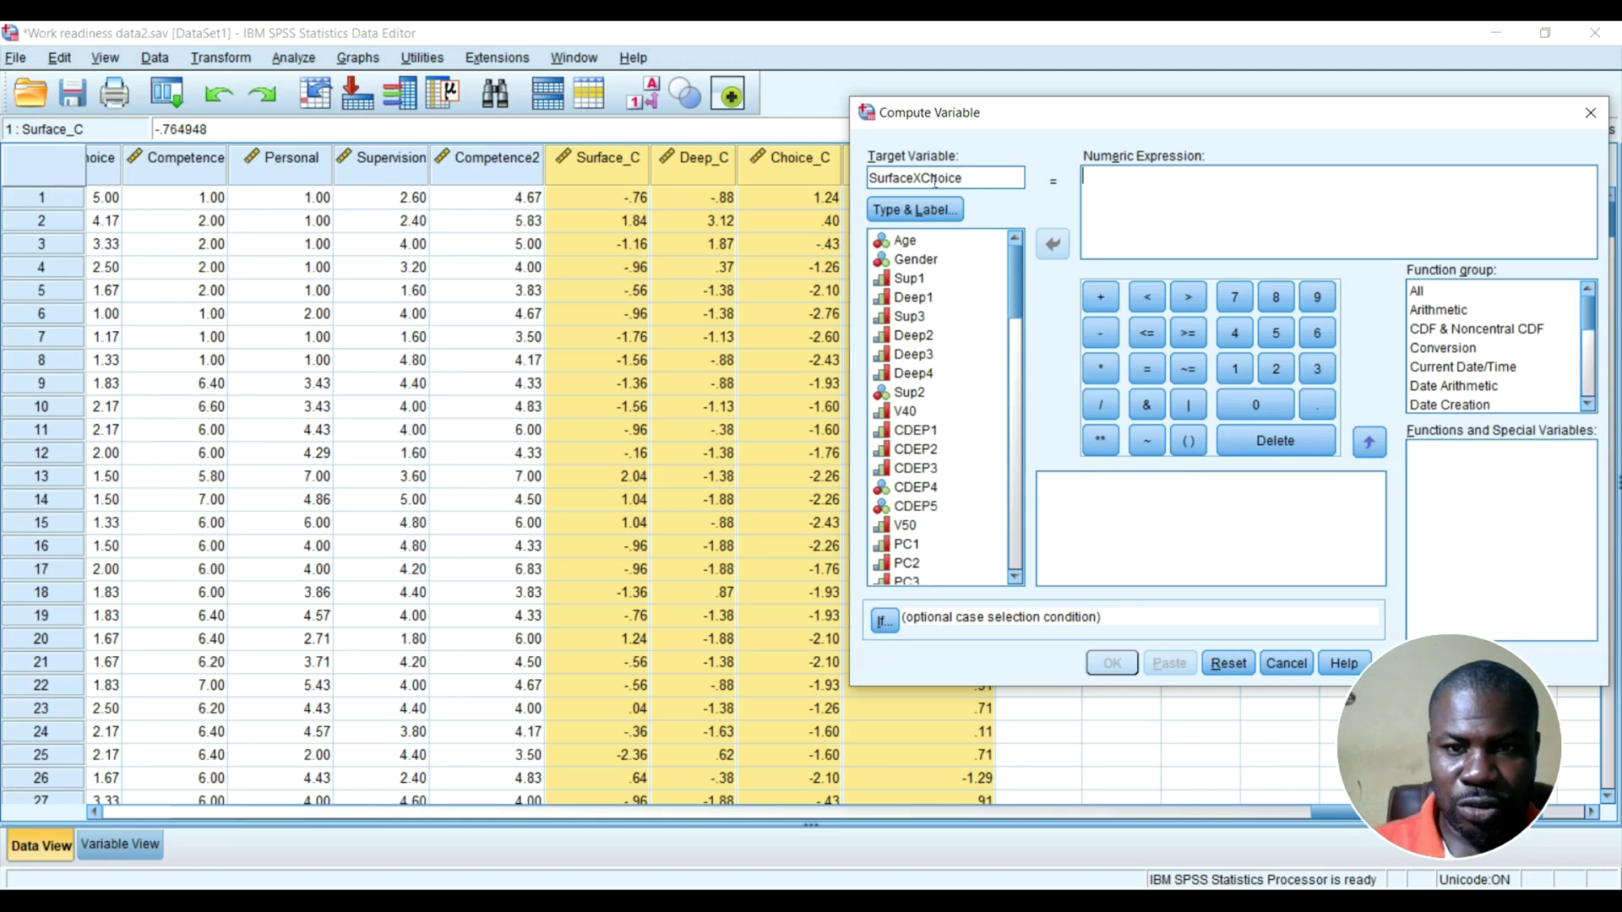
Build the numeric expression Surface_C * Choice_C from the centred variables for SurfaceXChoice.
{"action": "scroll", "coordinate": [946, 435], "scroll_direction": "down", "scroll_amount": 15}
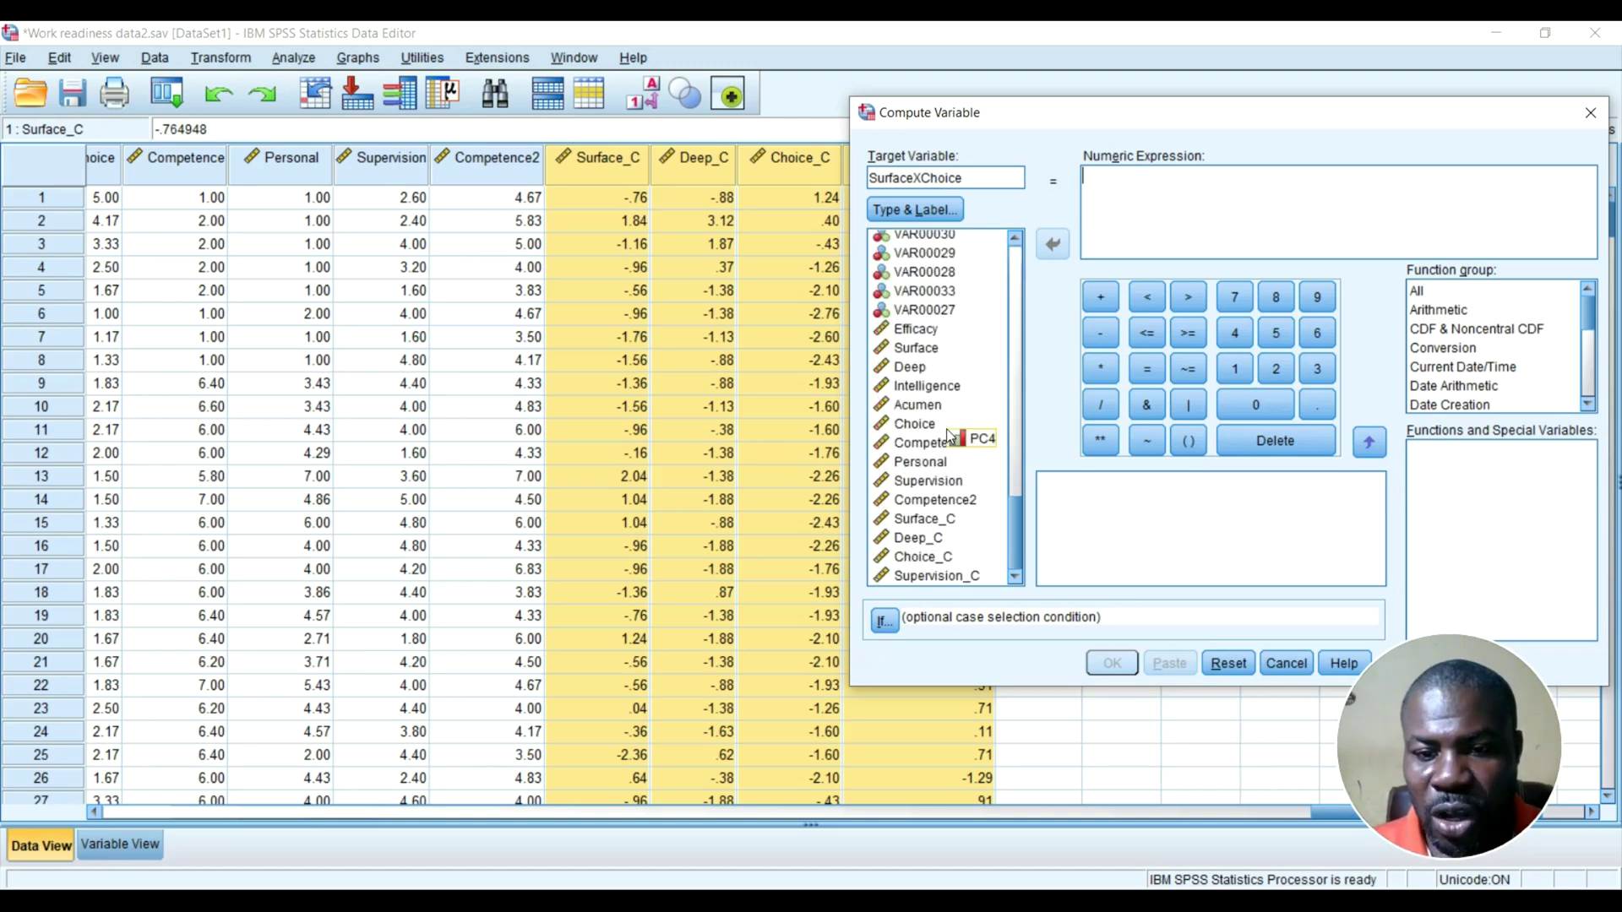
{"action": "left_click", "coordinate": [918, 521]}
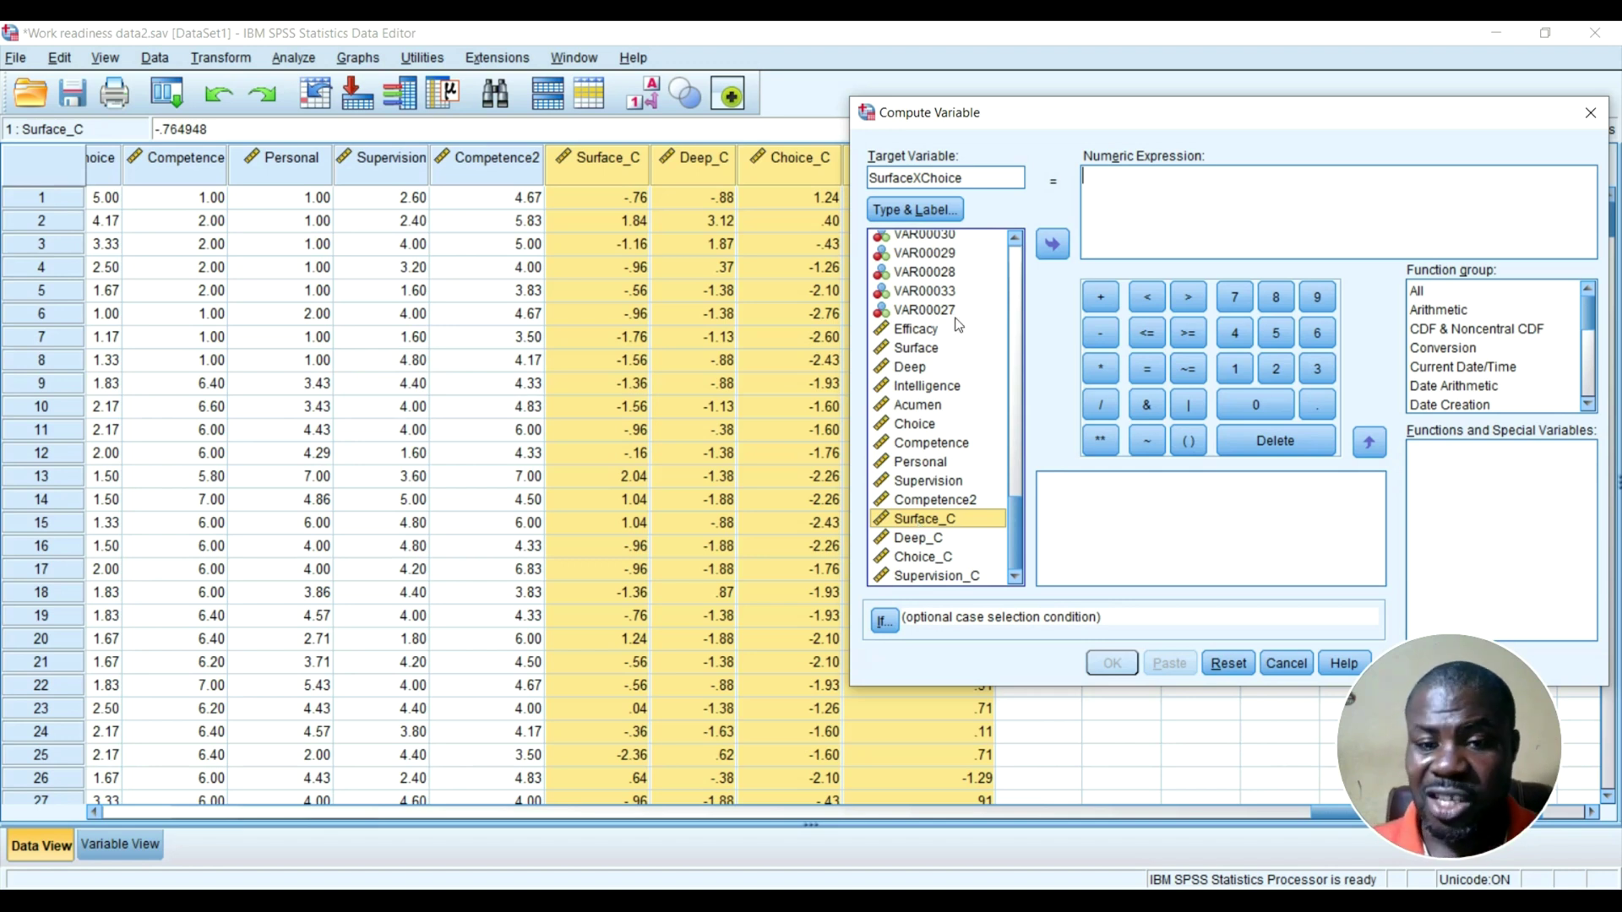
{"action": "left_click", "coordinate": [935, 354]}
{"action": "left_click", "coordinate": [935, 366]}
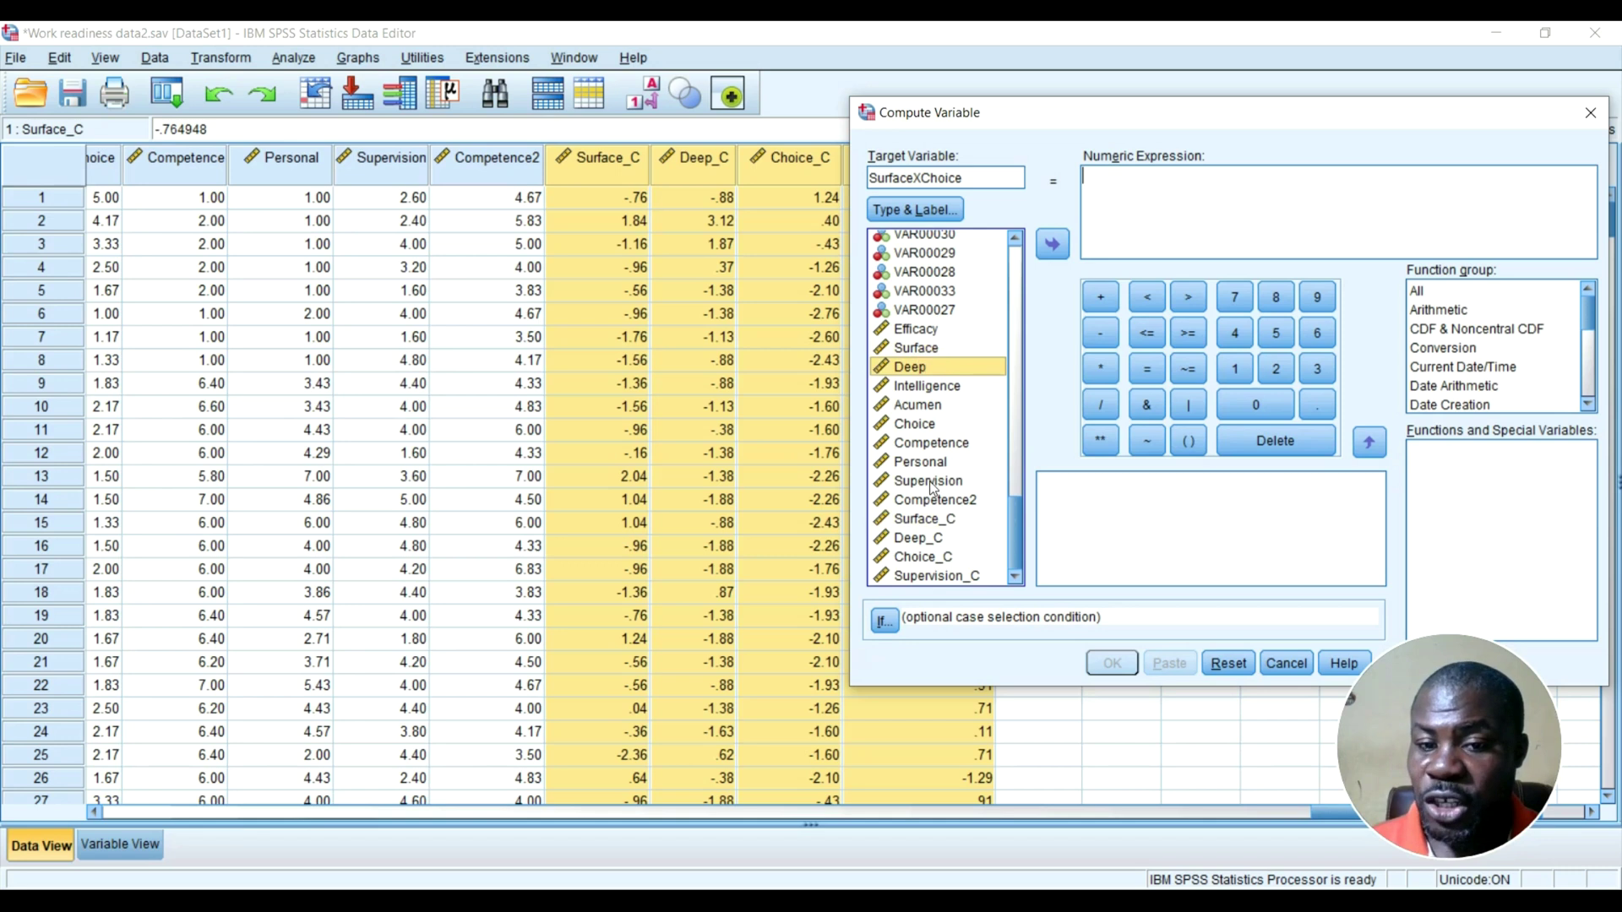
{"action": "left_click", "coordinate": [936, 541]}
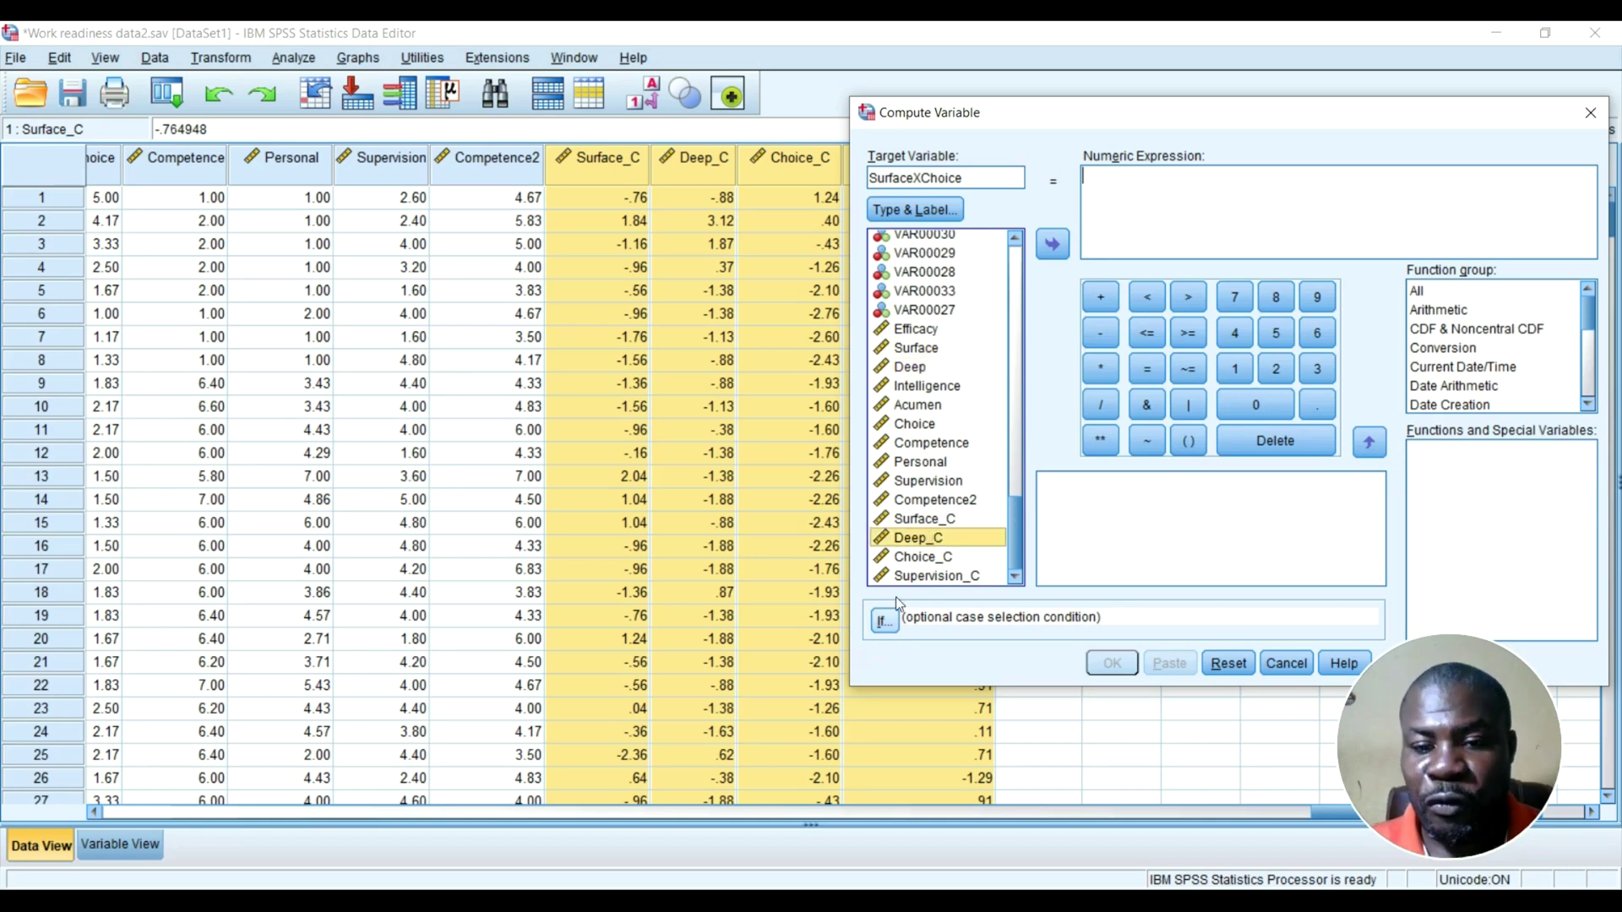
{"action": "left_click", "coordinate": [921, 520]}
{"action": "left_click", "coordinate": [1052, 245]}
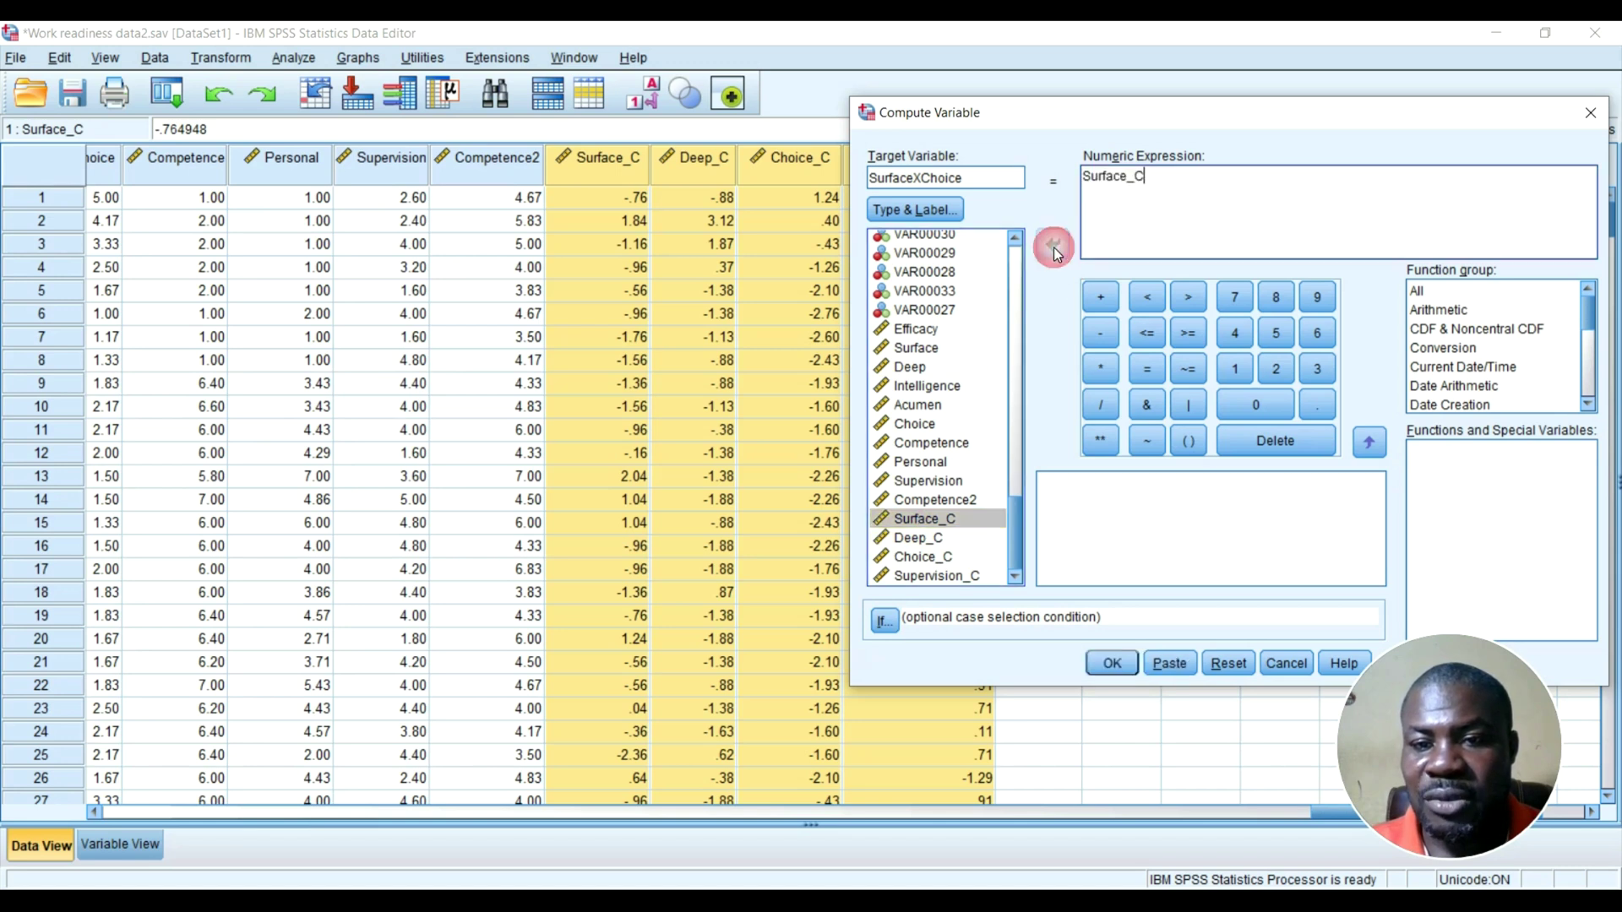
{"action": "left_click", "coordinate": [1100, 368]}
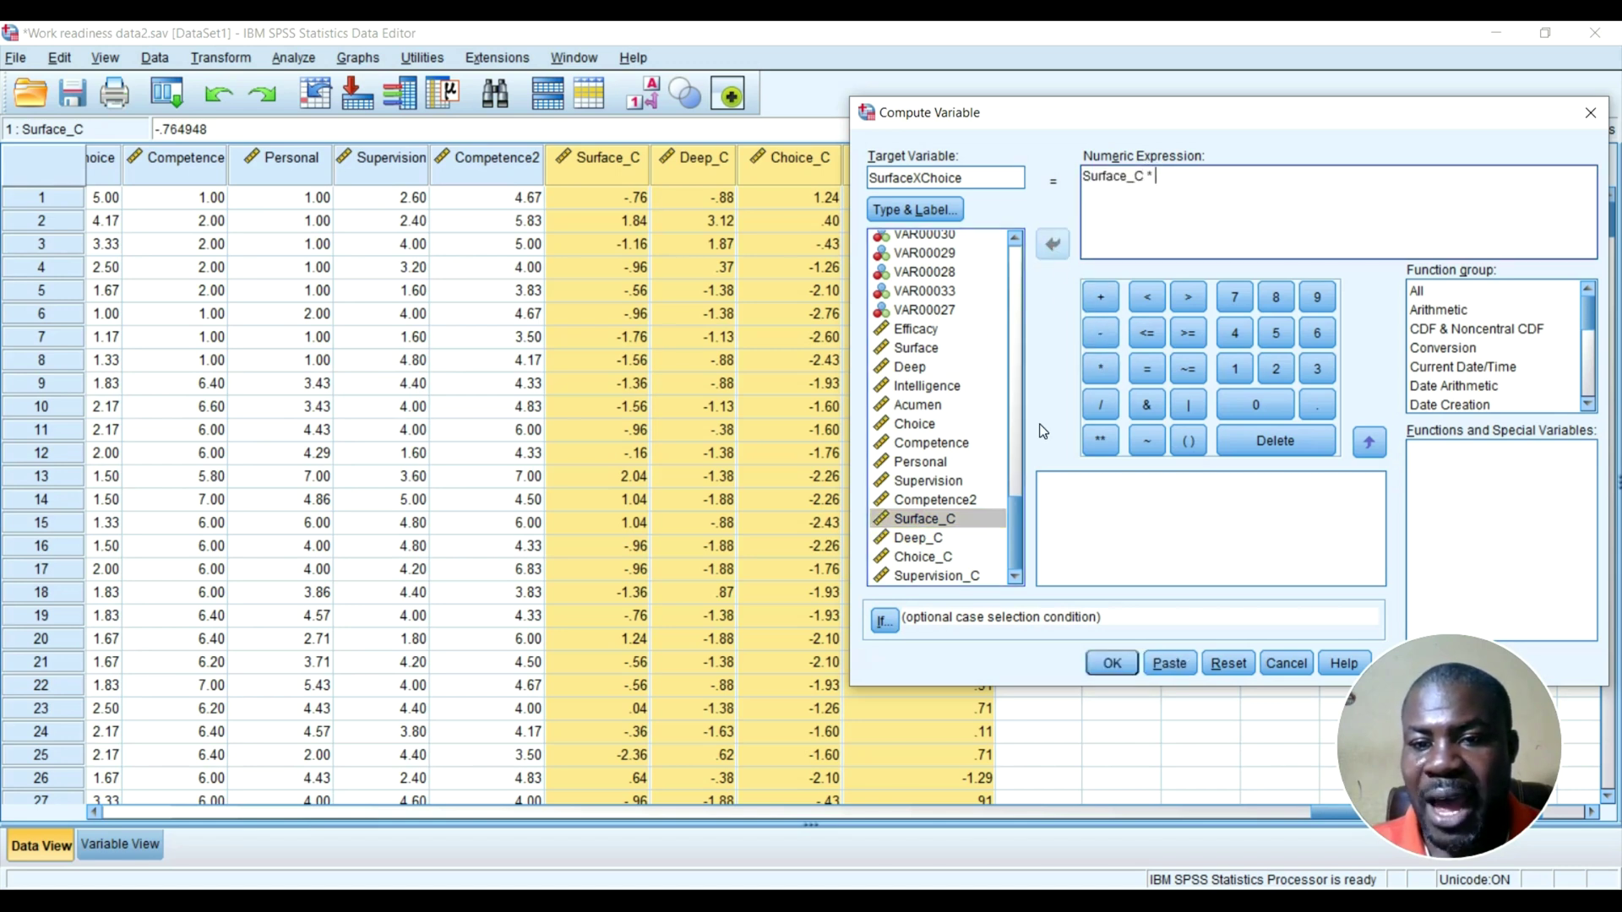
{"action": "left_click", "coordinate": [924, 560]}
{"action": "left_click", "coordinate": [1044, 249]}
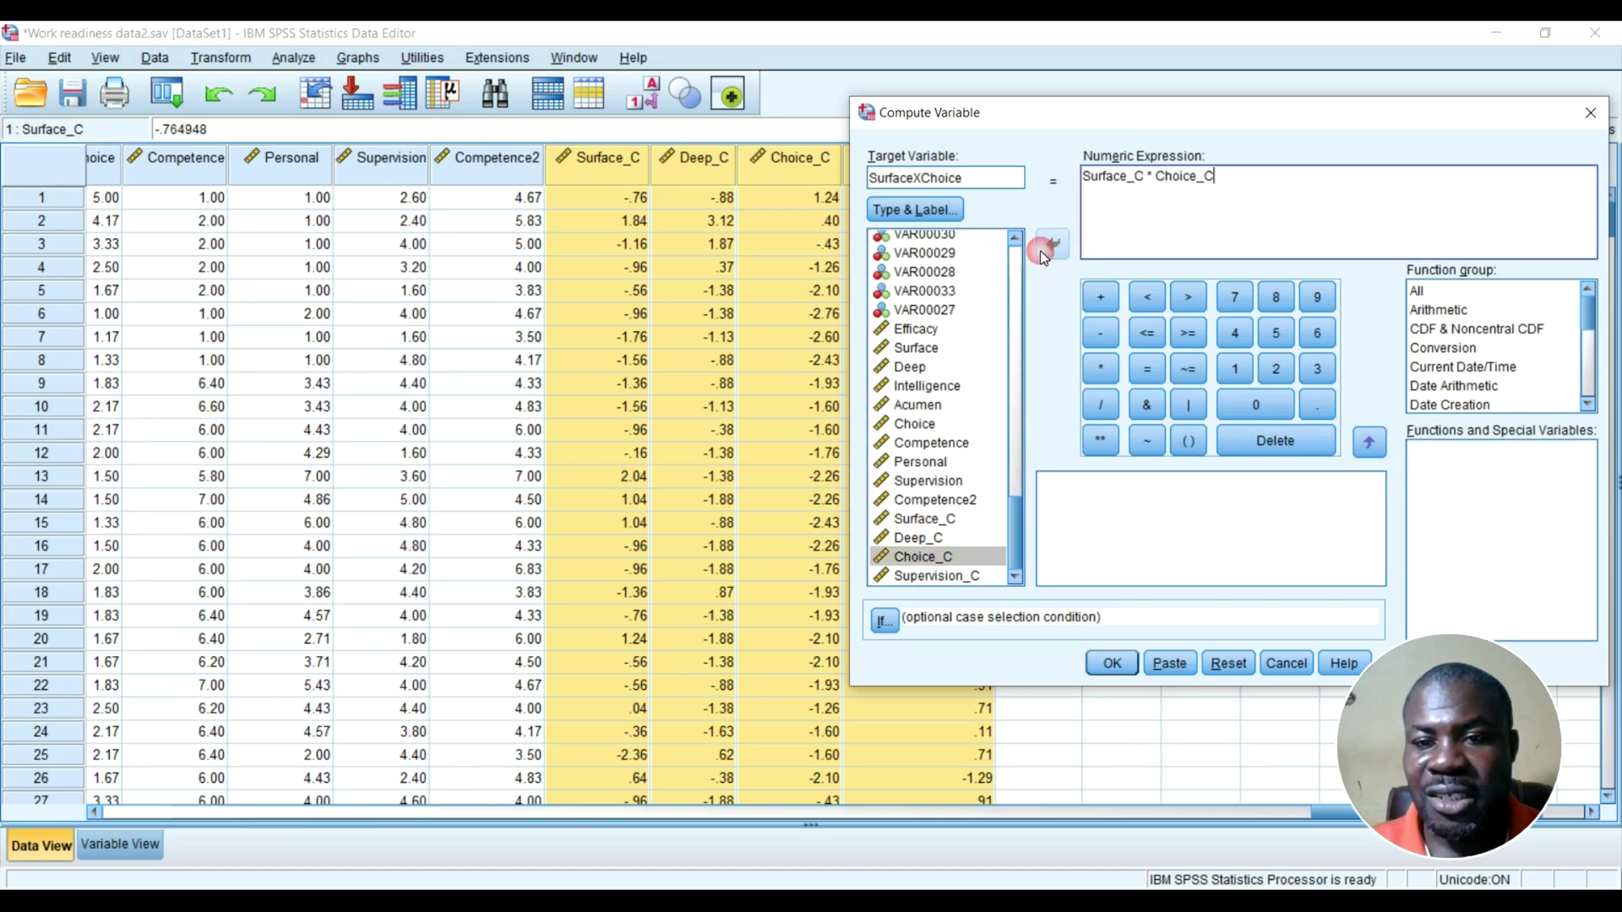
{"action": "left_click_drag", "start_coordinate": [1126, 176], "coordinate": [1199, 180]}
{"action": "left_click", "coordinate": [1201, 180]}
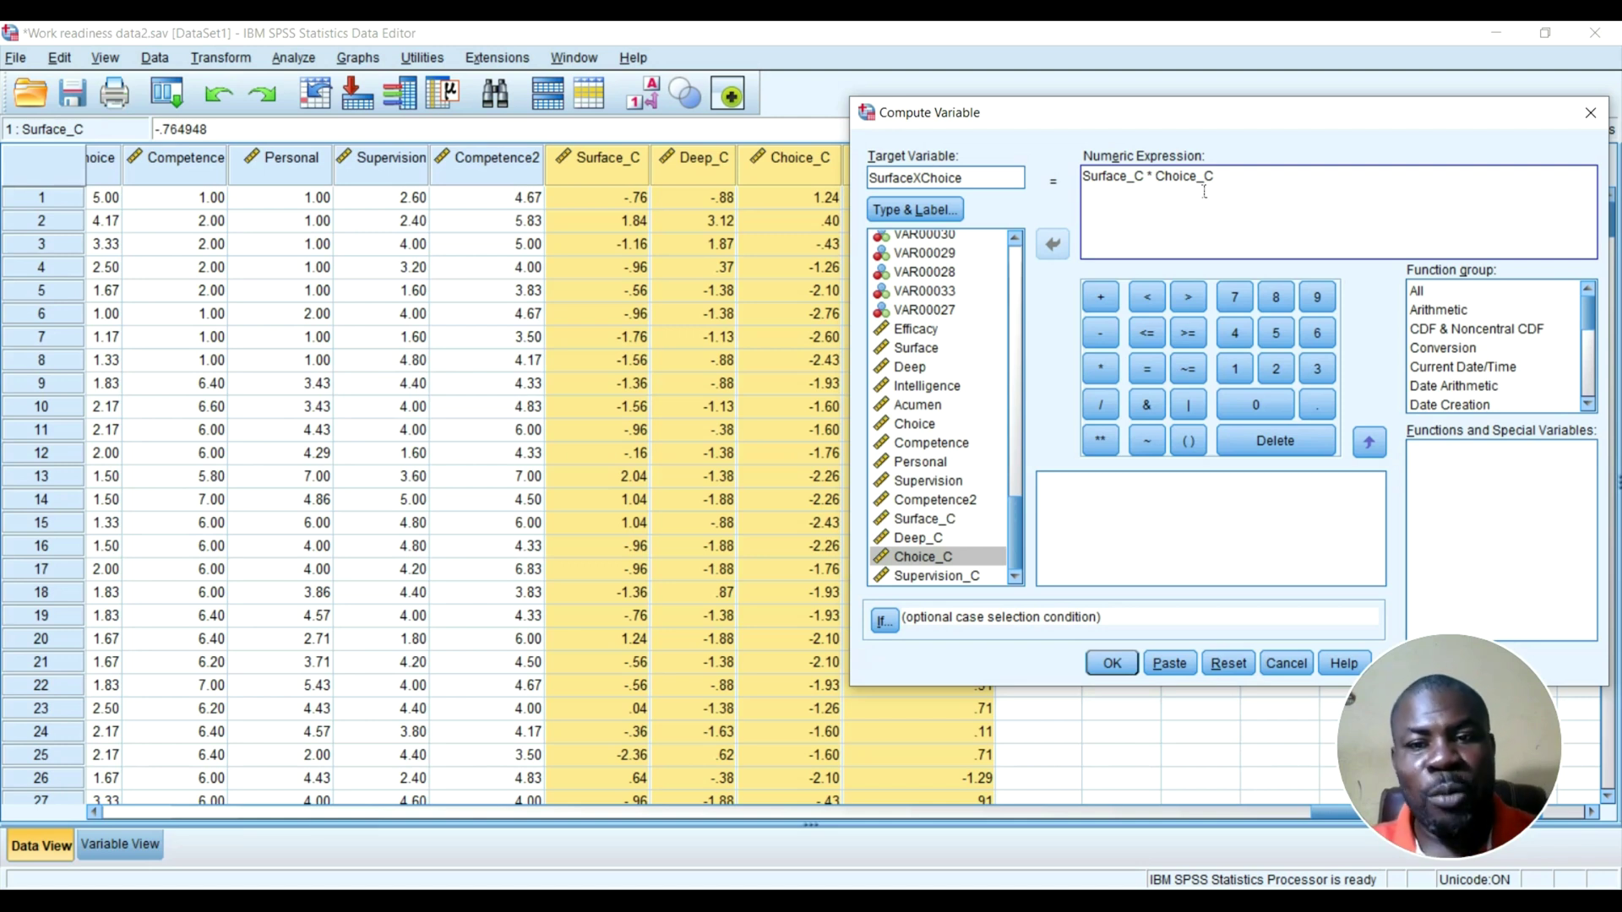
Run the SurfaceXChoice computation and start another Compute Variable with DeepXChoice as the target variable.
{"action": "left_click", "coordinate": [1094, 663]}
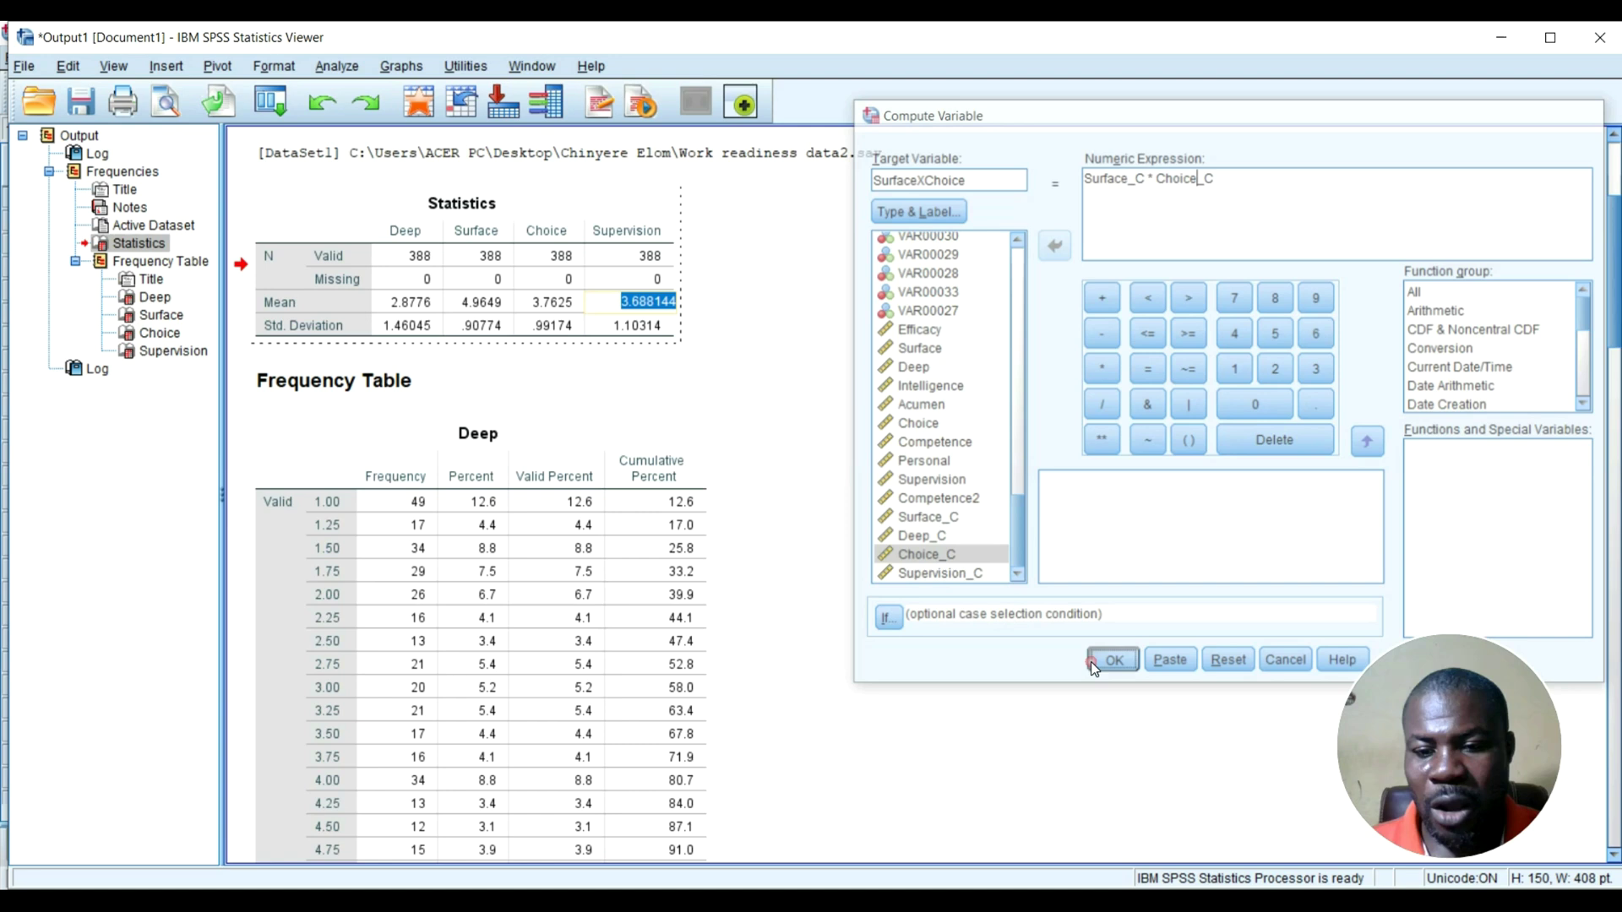
{"action": "left_click", "coordinate": [271, 101]}
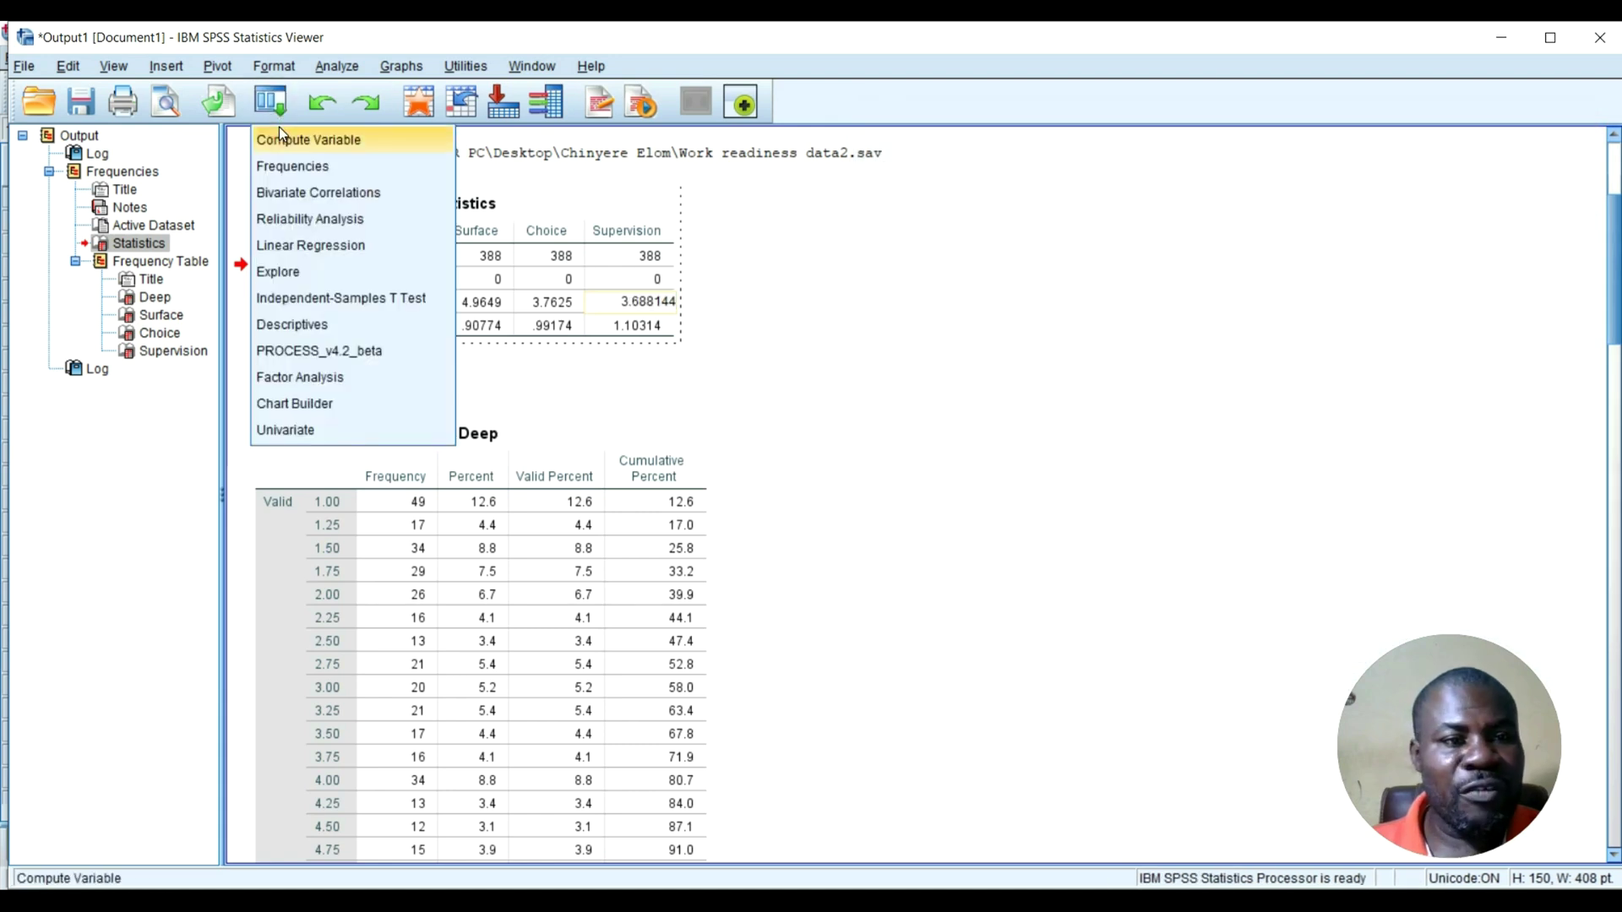
{"action": "left_click", "coordinate": [395, 173]}
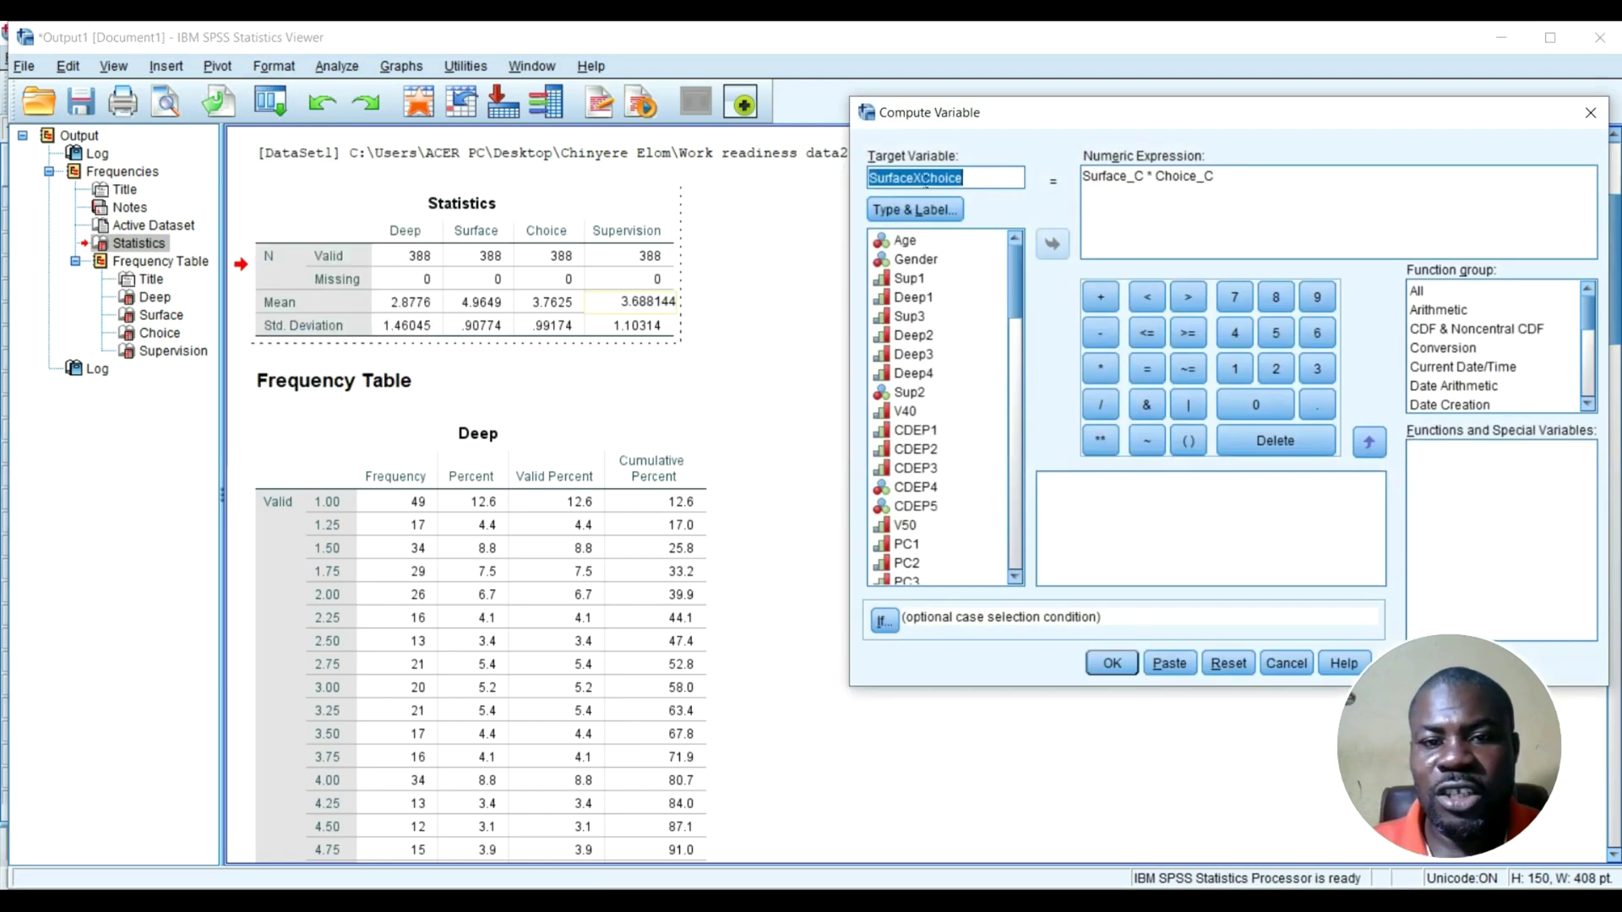
{"action": "left_click", "coordinate": [917, 180]}
{"action": "key", "text": "BackSpace"}
{"action": "key", "text": "BackSpace"}
{"action": "key", "text": "BackSpace"}
{"action": "key", "text": "BackSpace"}
{"action": "key", "text": "BackSpace"}
{"action": "key", "text": "BackSpace"}
{"action": "key", "text": "BackSpace"}
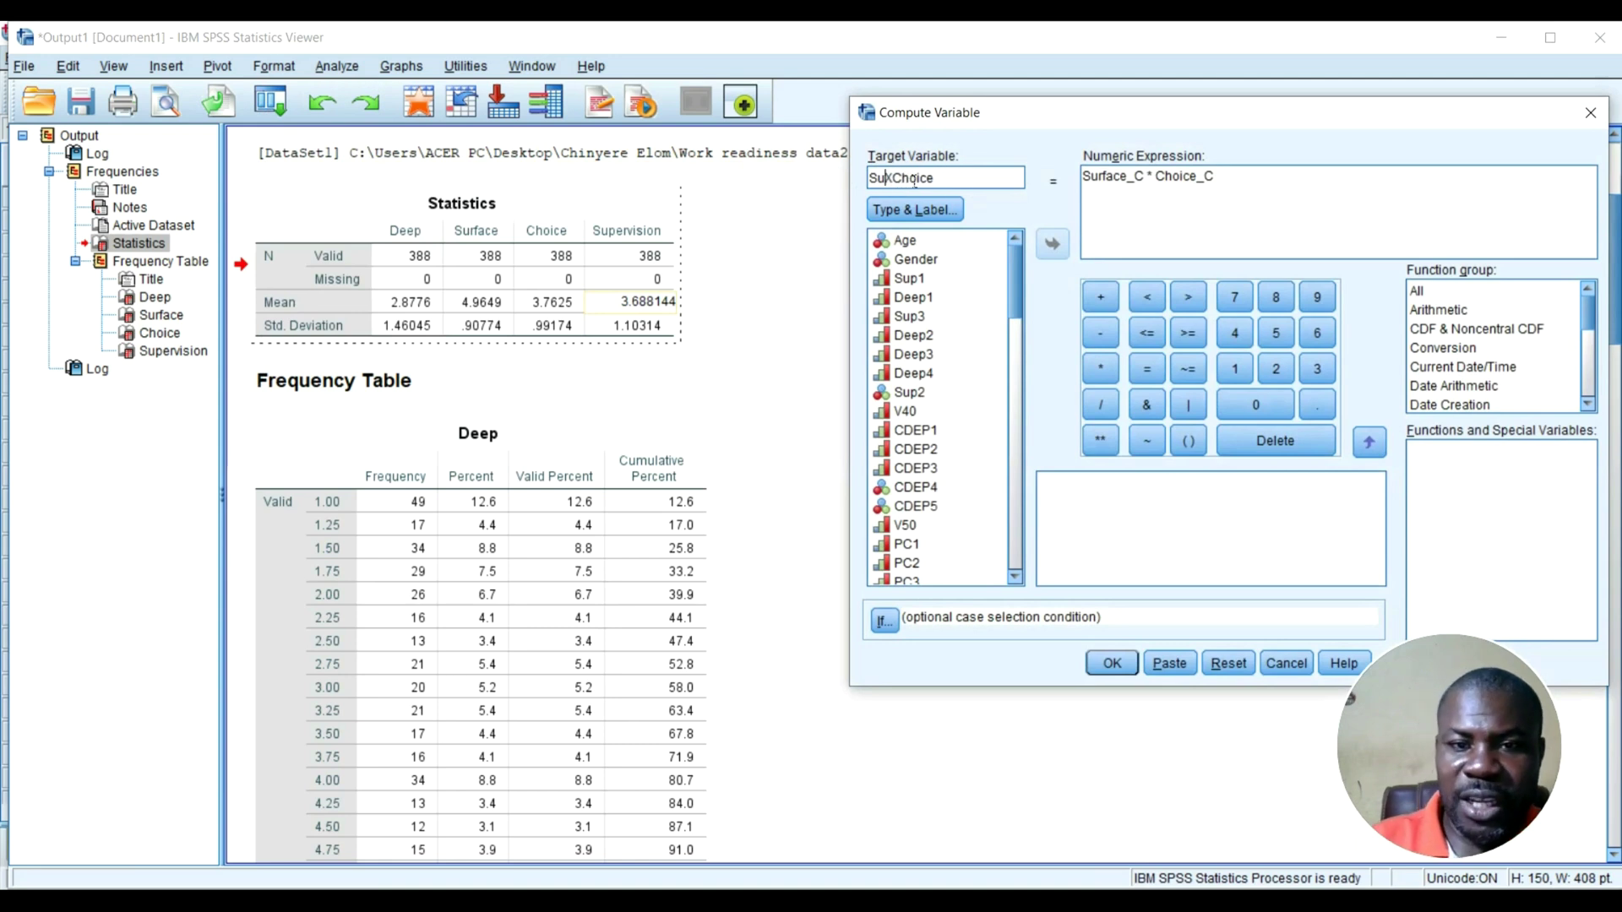
{"action": "type", "text": "Deep"}
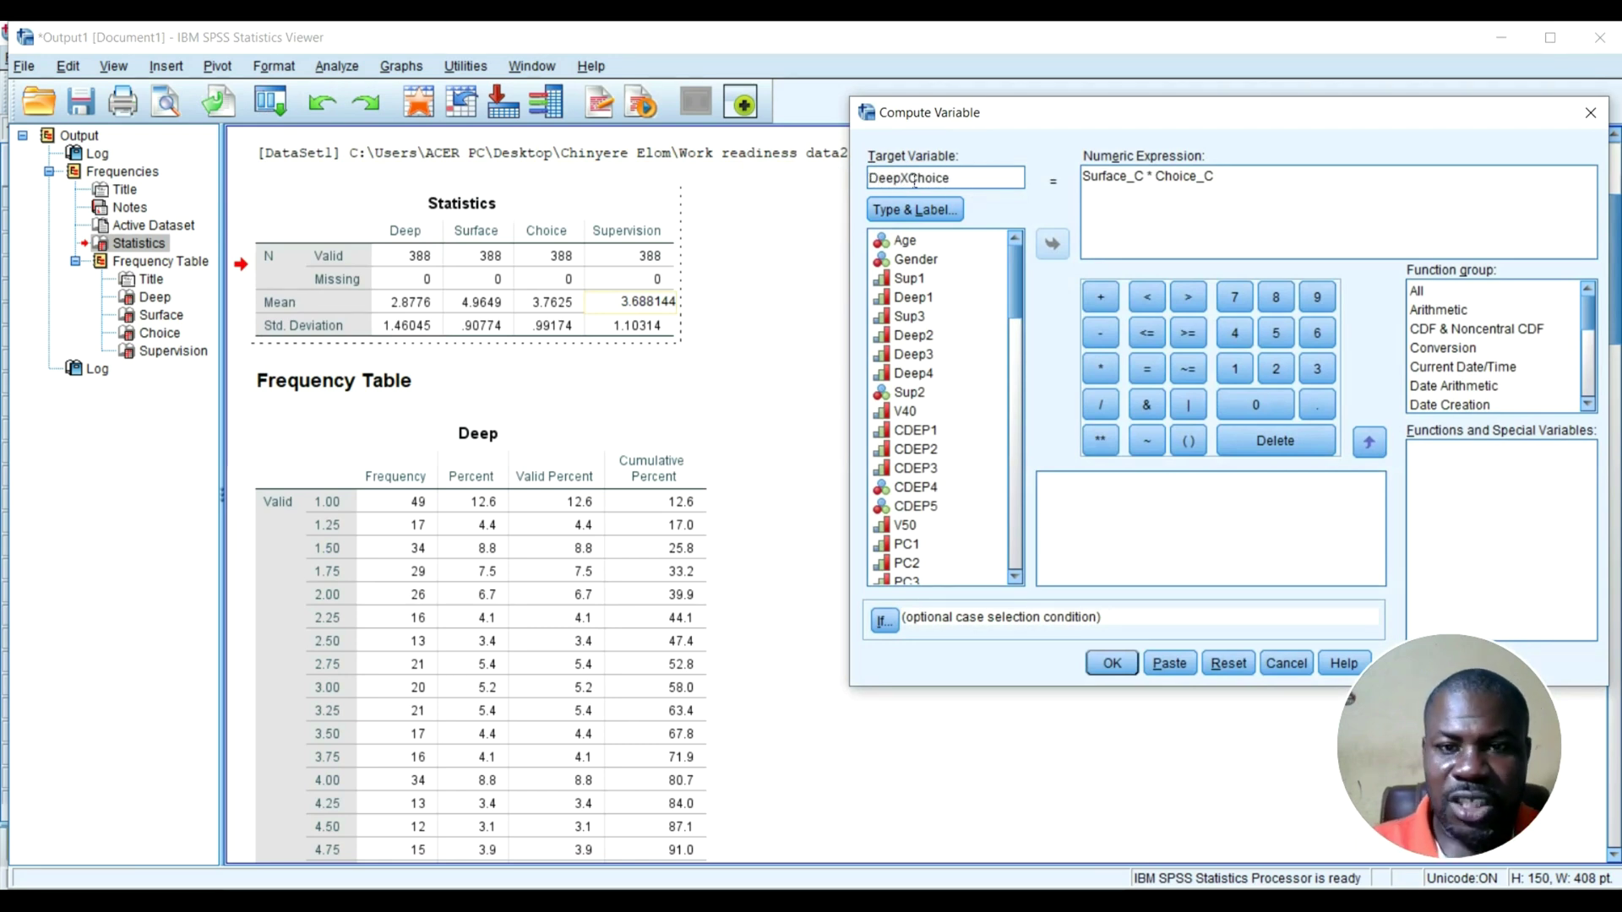
Replace Surface_C with Deep_C so the numeric expression is Deep_C * Choice_C, and run the DeepXChoice computation.
{"action": "left_click_drag", "start_coordinate": [1144, 176], "coordinate": [1063, 181]}
{"action": "key", "text": "BackSpace"}
{"action": "scroll", "coordinate": [913, 404], "scroll_direction": "down", "scroll_amount": 15}
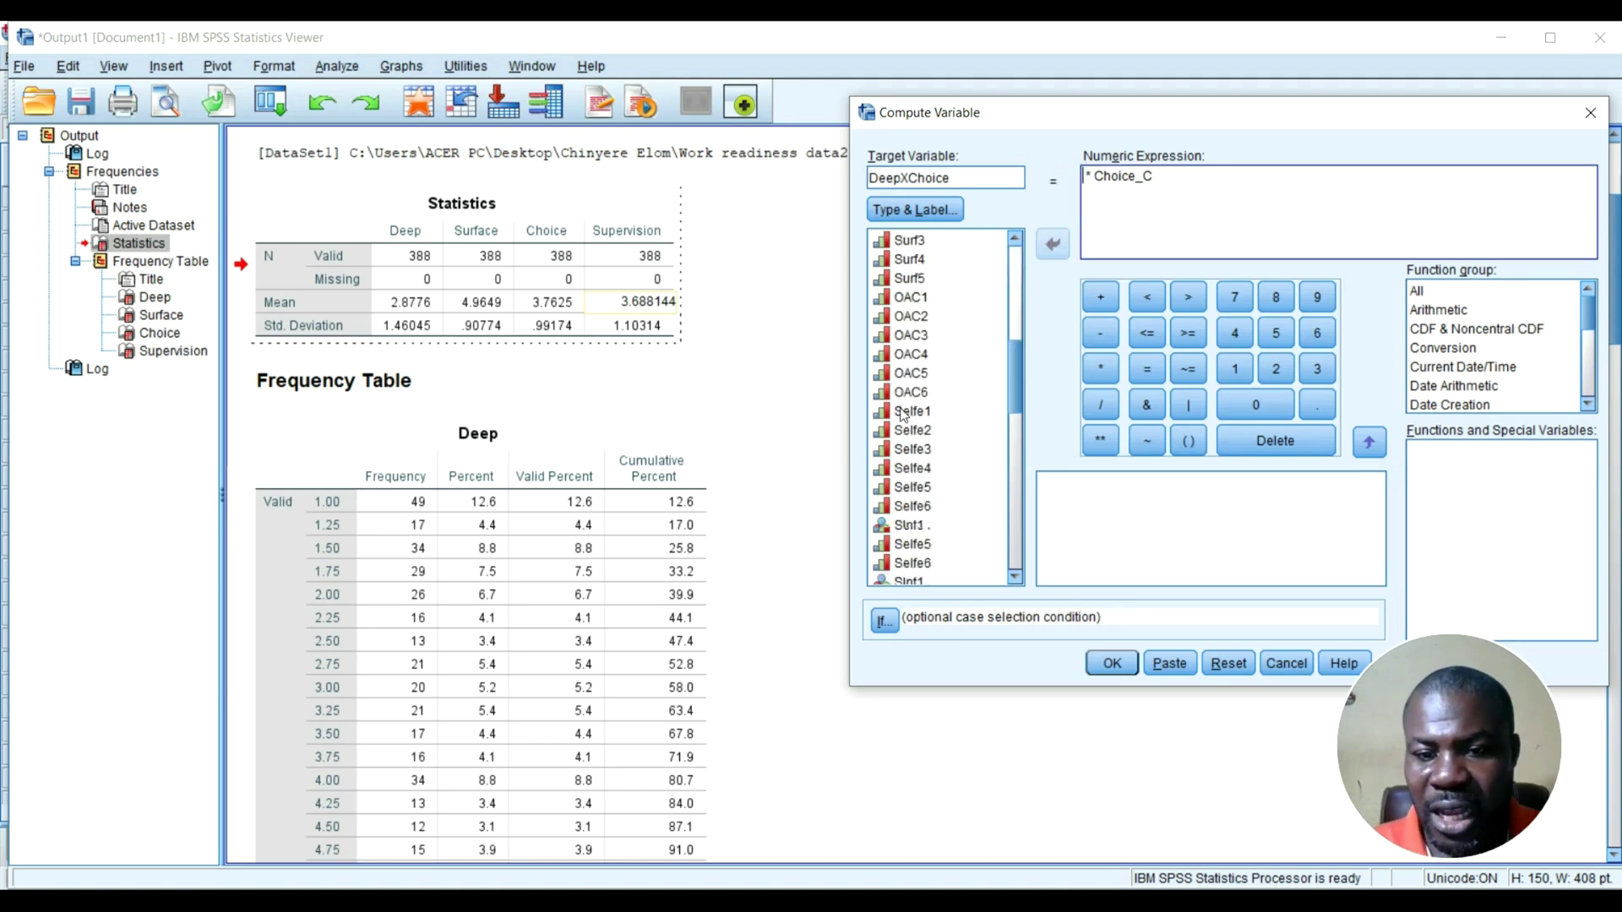
{"action": "left_click", "coordinate": [923, 519]}
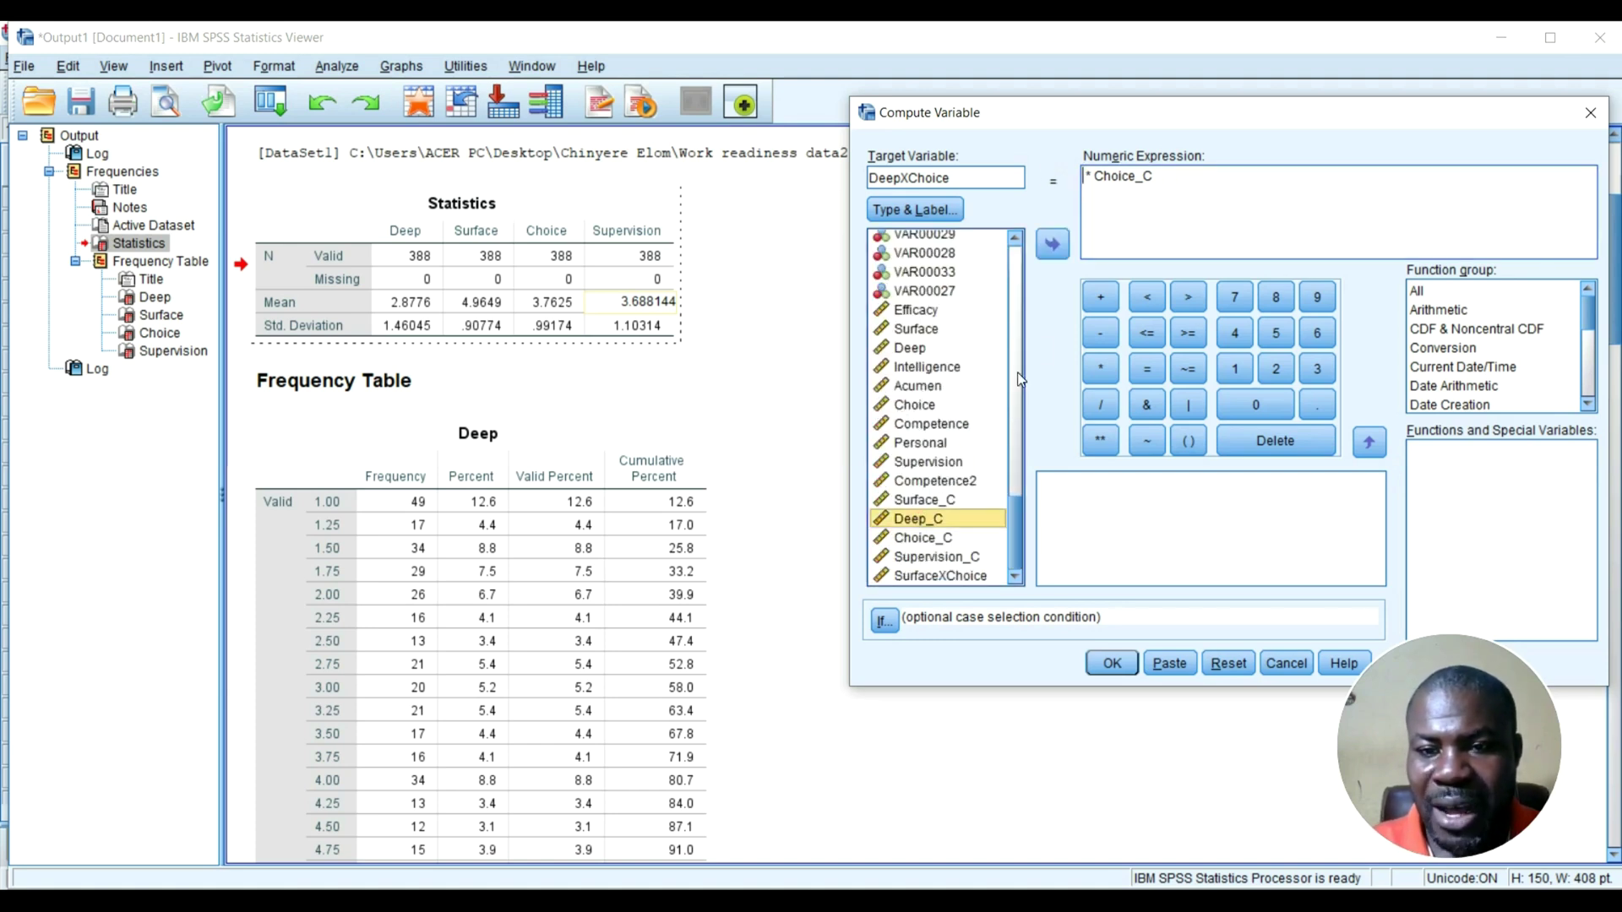
{"action": "left_click", "coordinate": [1055, 250]}
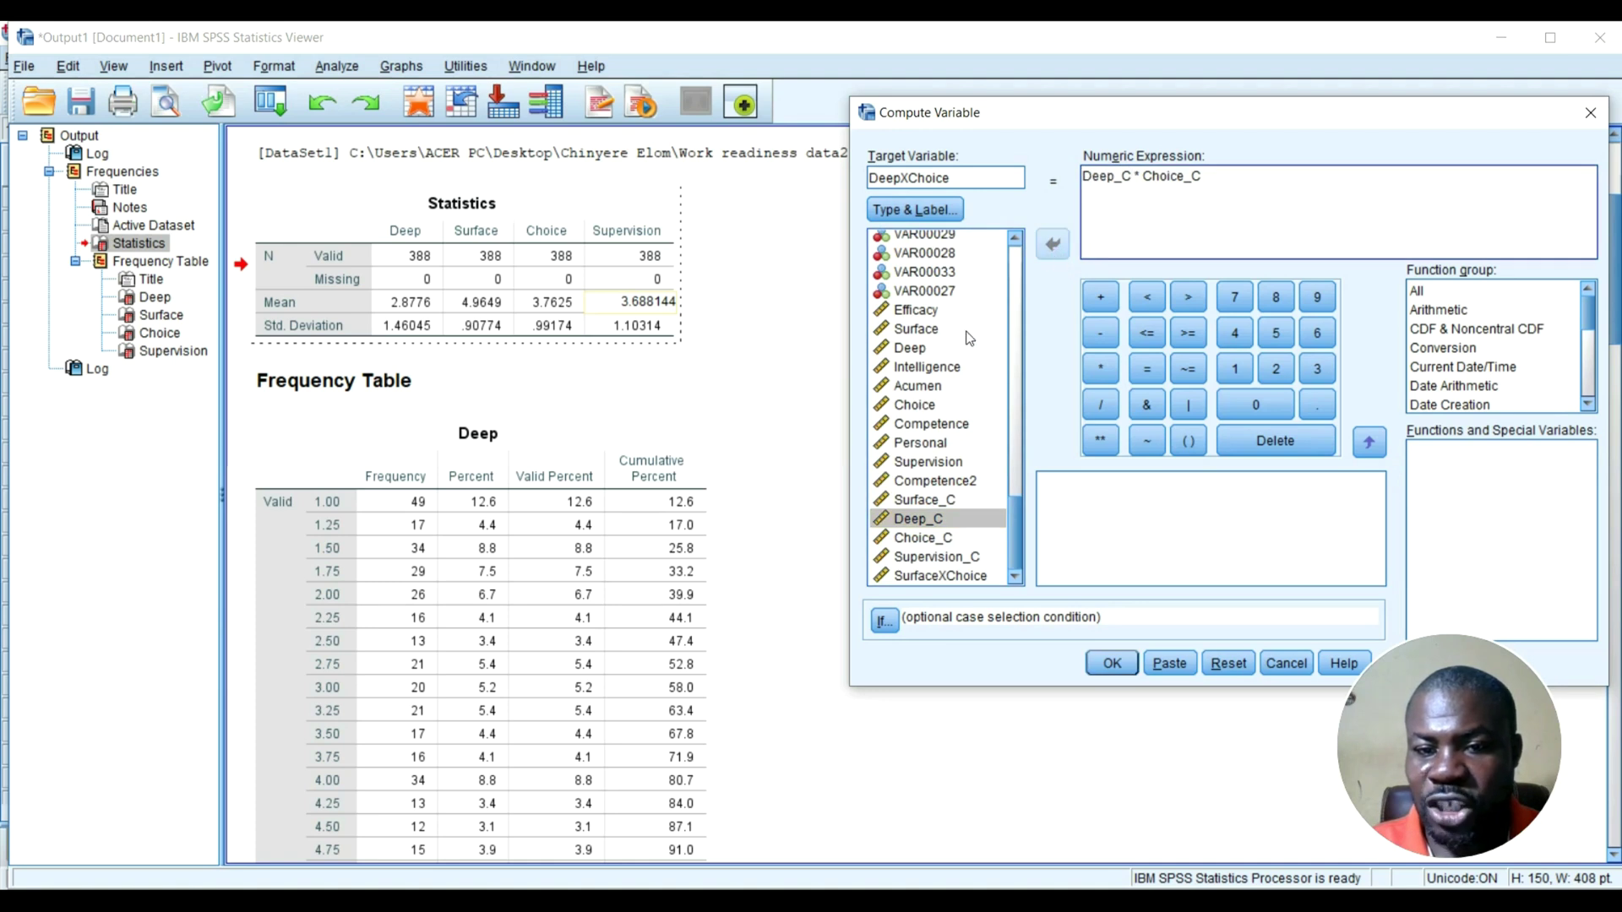
{"action": "left_click", "coordinate": [919, 349]}
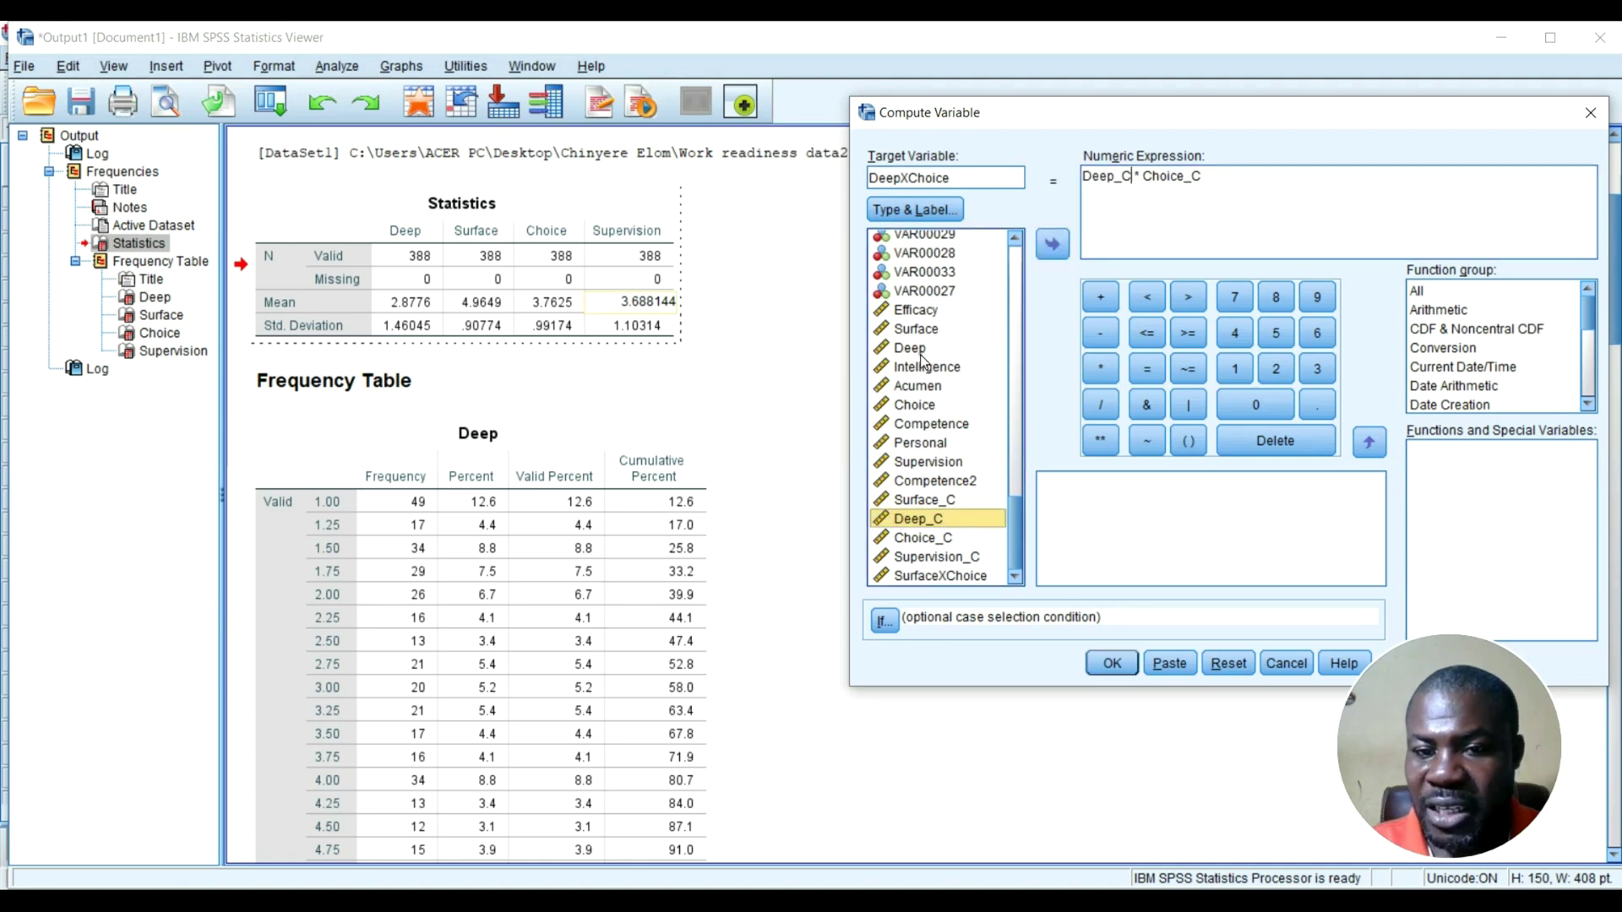
{"action": "left_click", "coordinate": [1139, 209]}
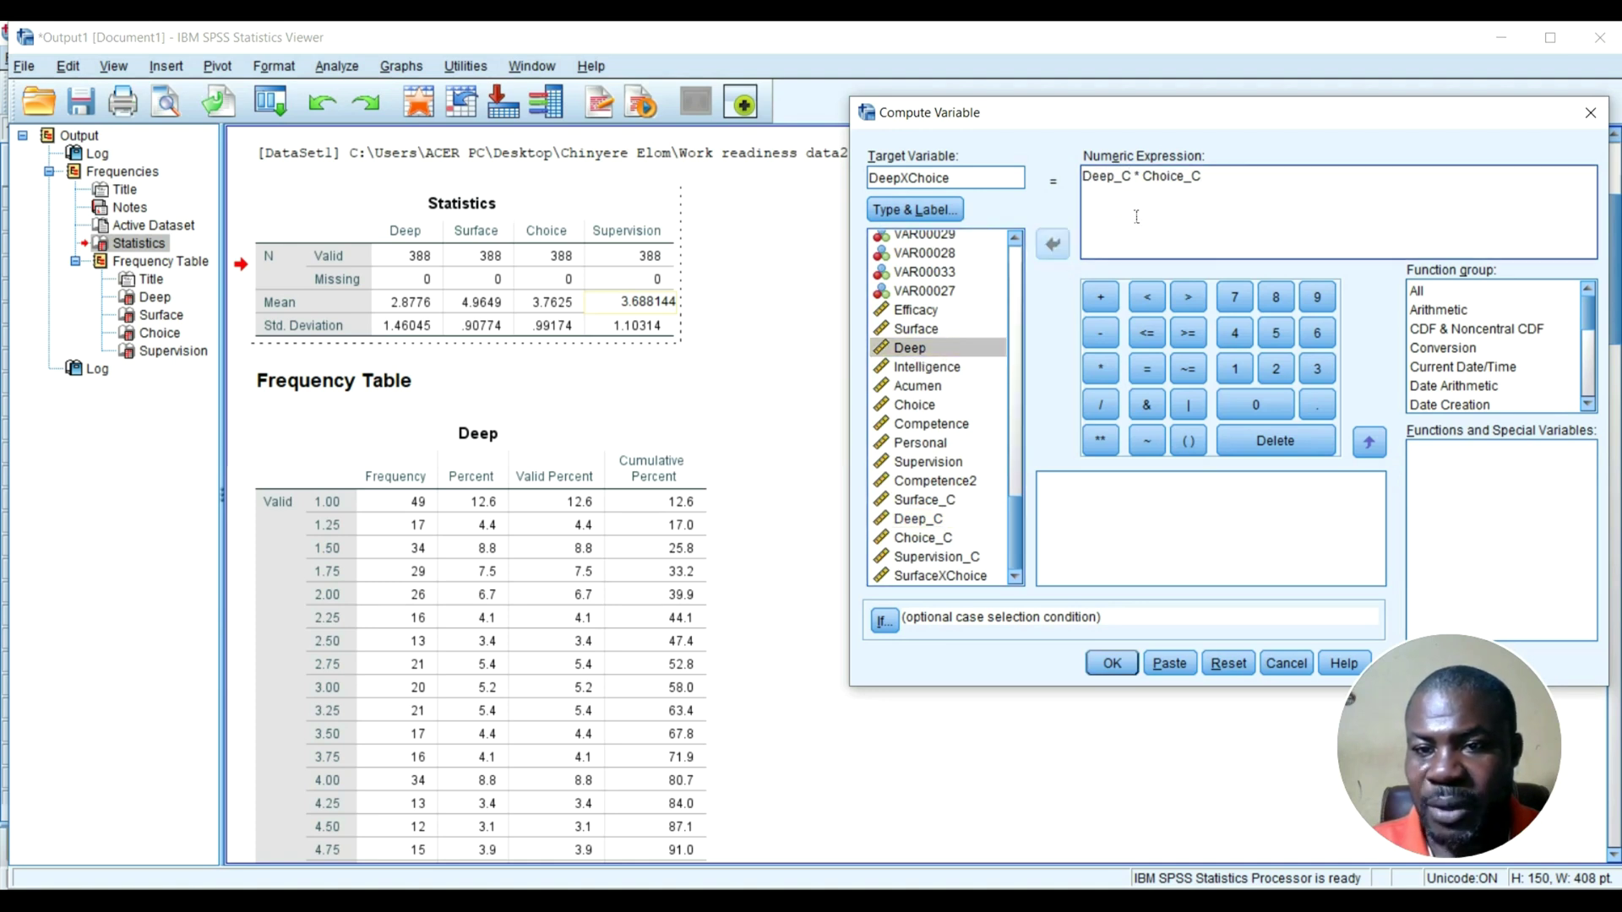
{"action": "left_click", "coordinate": [1110, 660]}
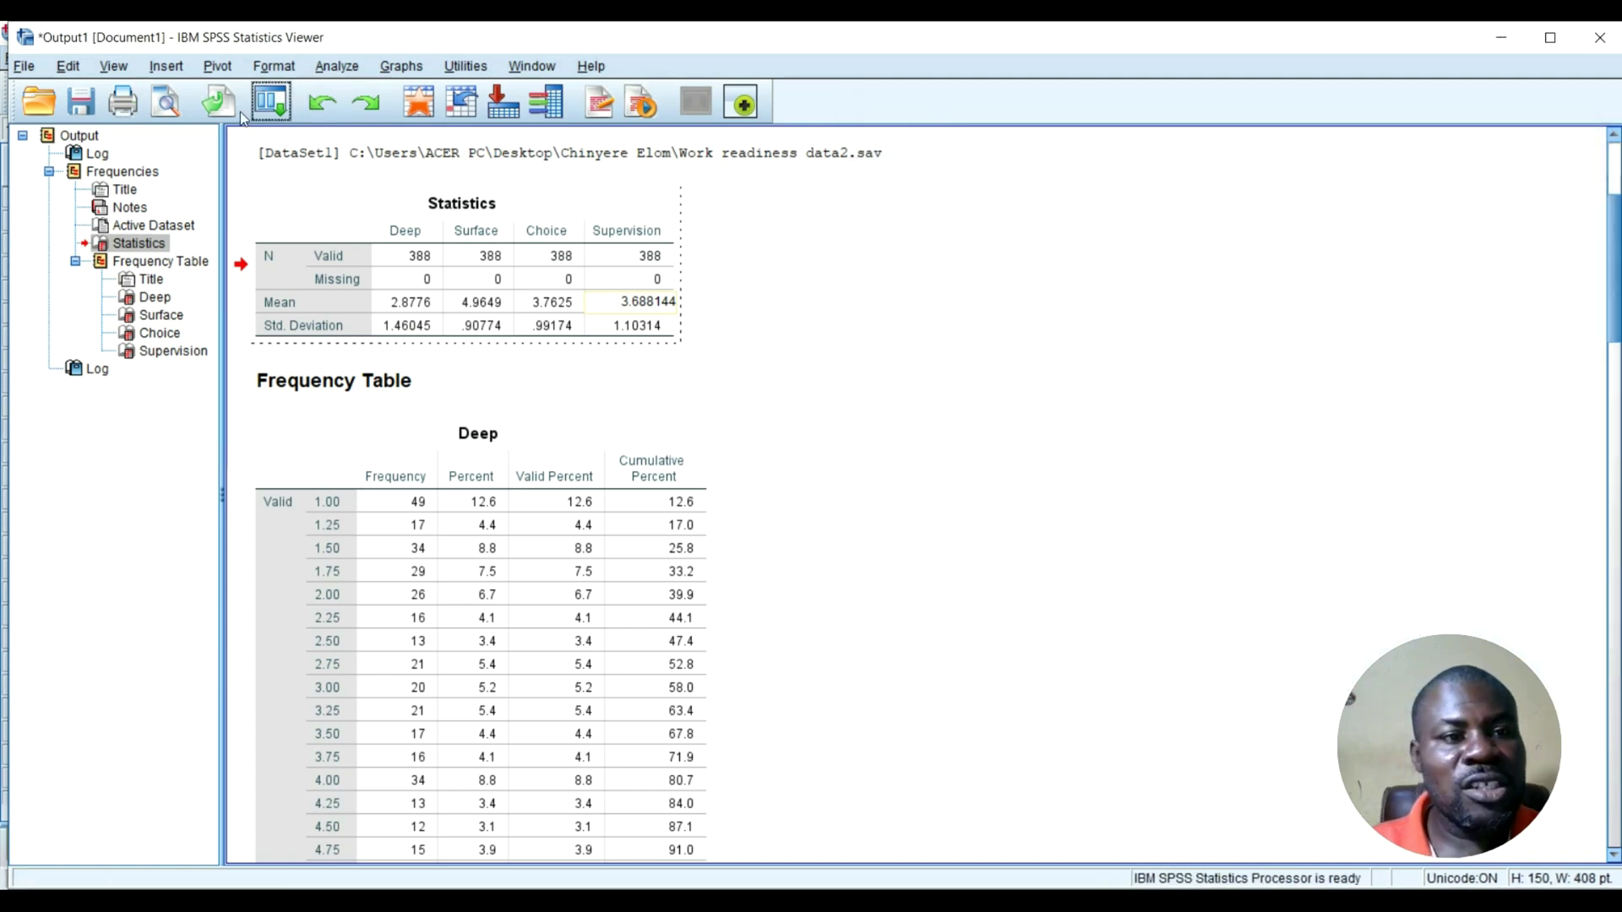
Start a new Compute Variable and rename the target variable as DeepXSupervision.
{"action": "left_click", "coordinate": [284, 113]}
{"action": "left_click", "coordinate": [300, 133]}
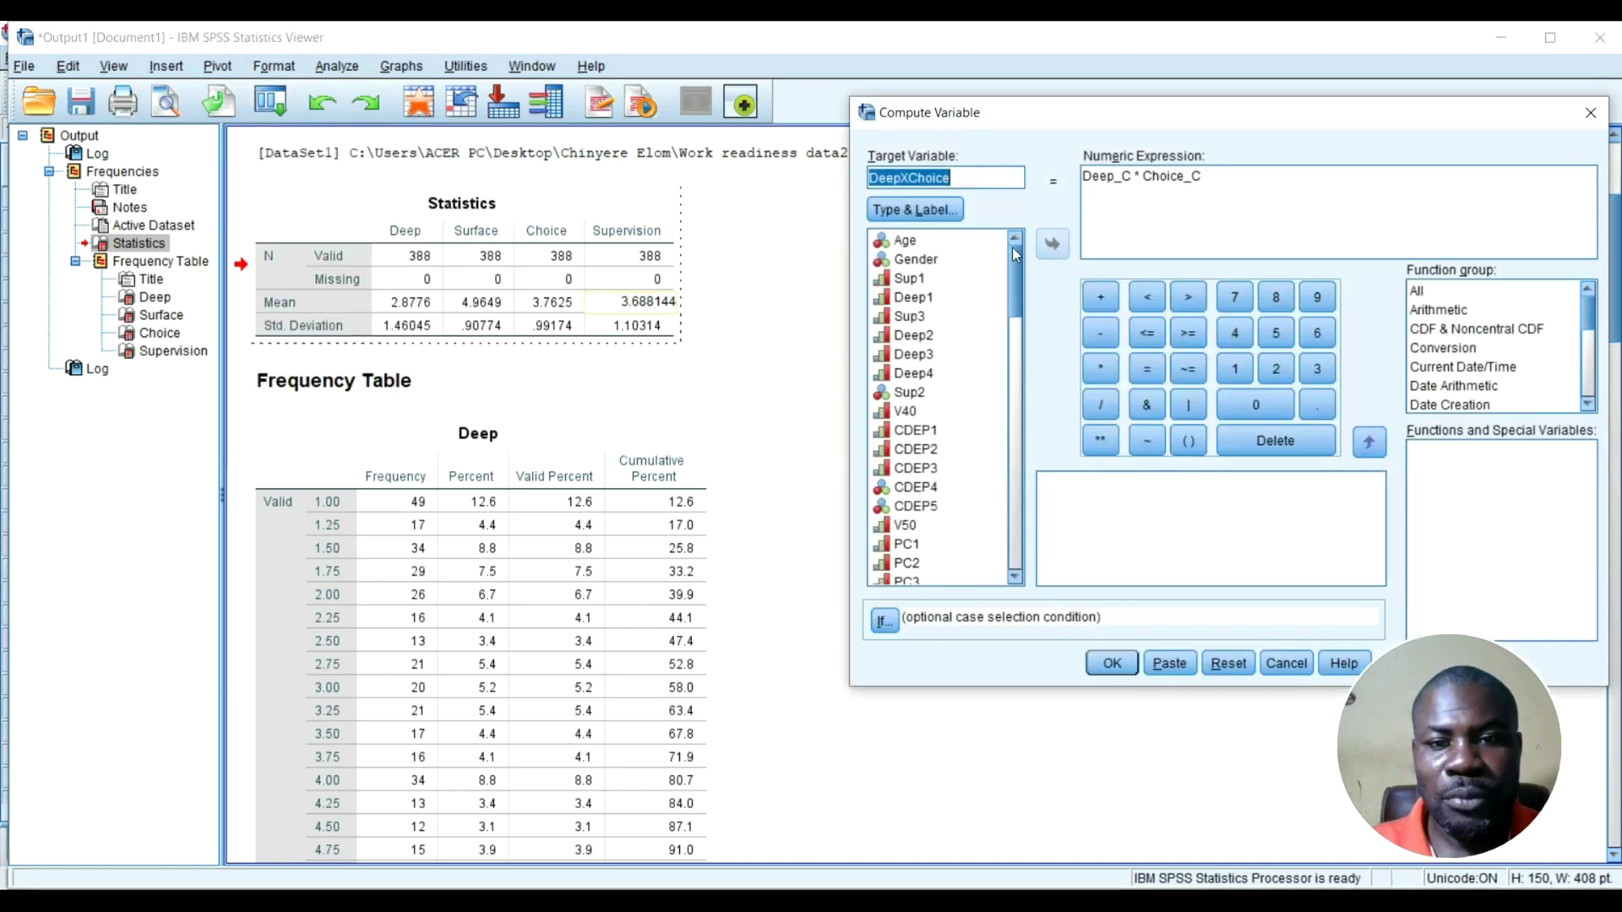
{"action": "left_click", "coordinate": [948, 178]}
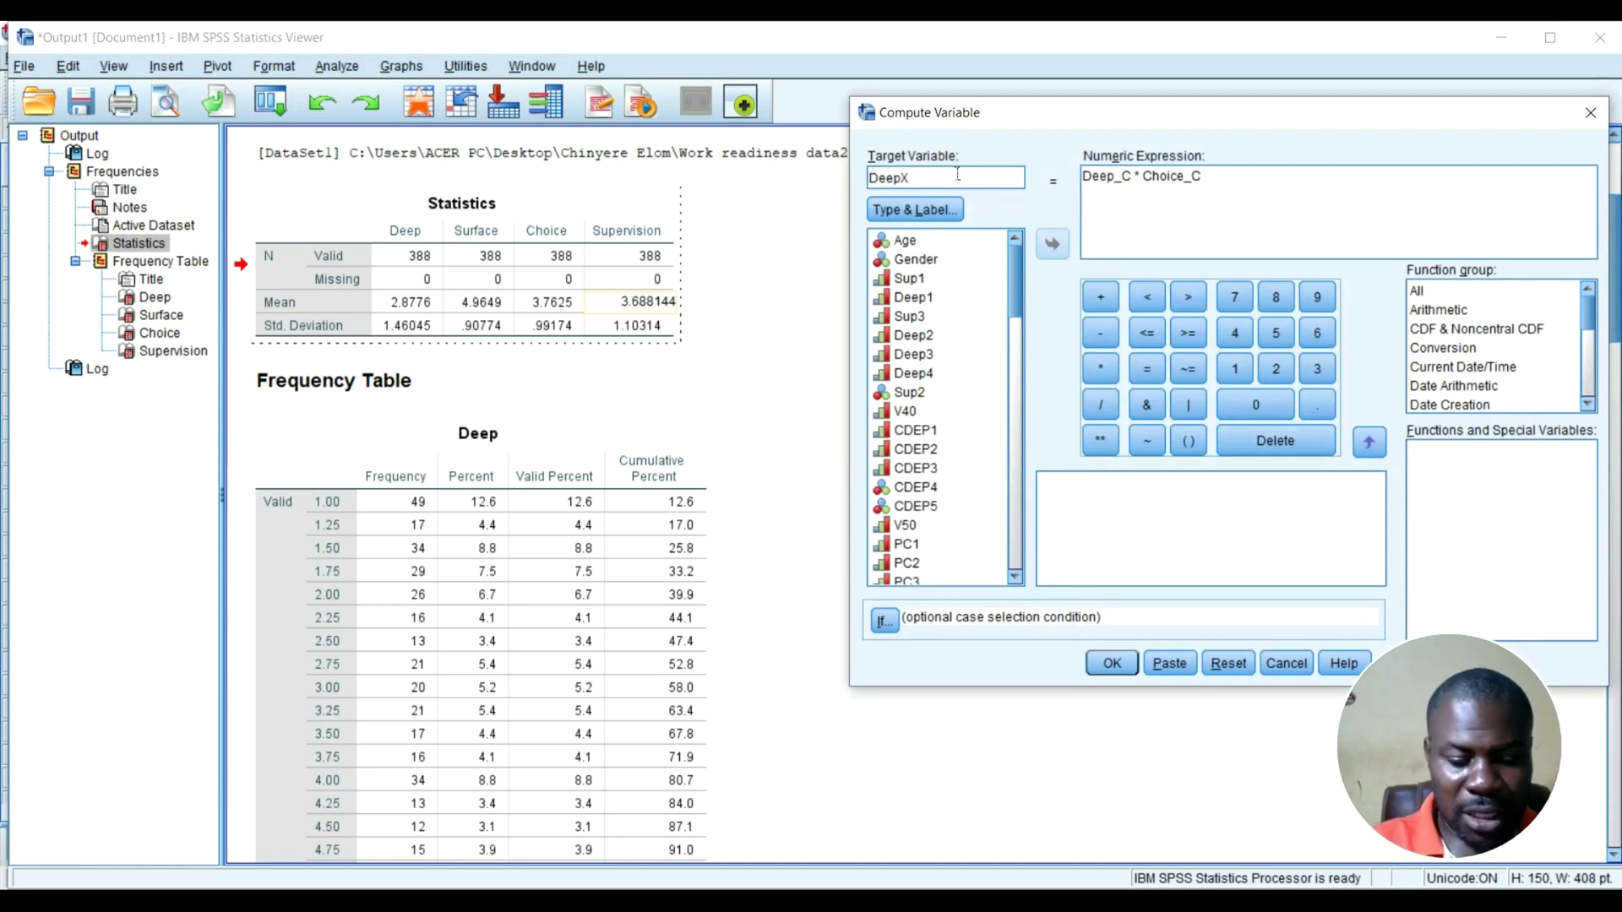
{"action": "type", "text": "Supervision"}
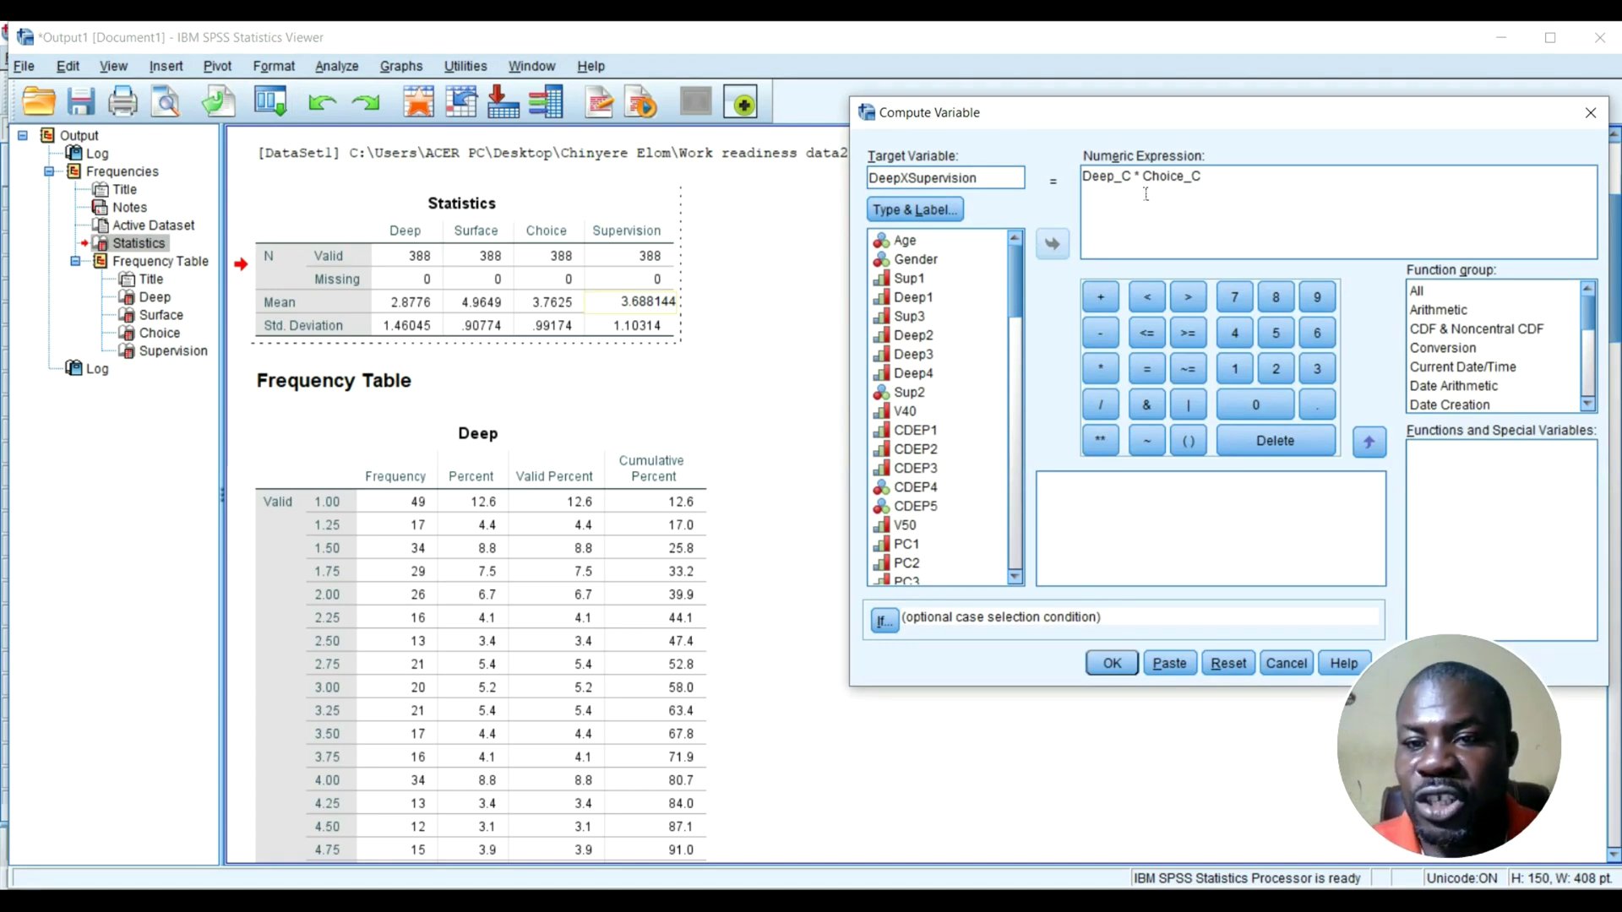
Replace Choice_C with Supervision_C so the numeric expression is Deep_C * Supervision_C, and run the DeepXSupervision computation.
{"action": "left_click_drag", "start_coordinate": [1140, 180], "coordinate": [1208, 181]}
{"action": "key", "text": "BackSpace"}
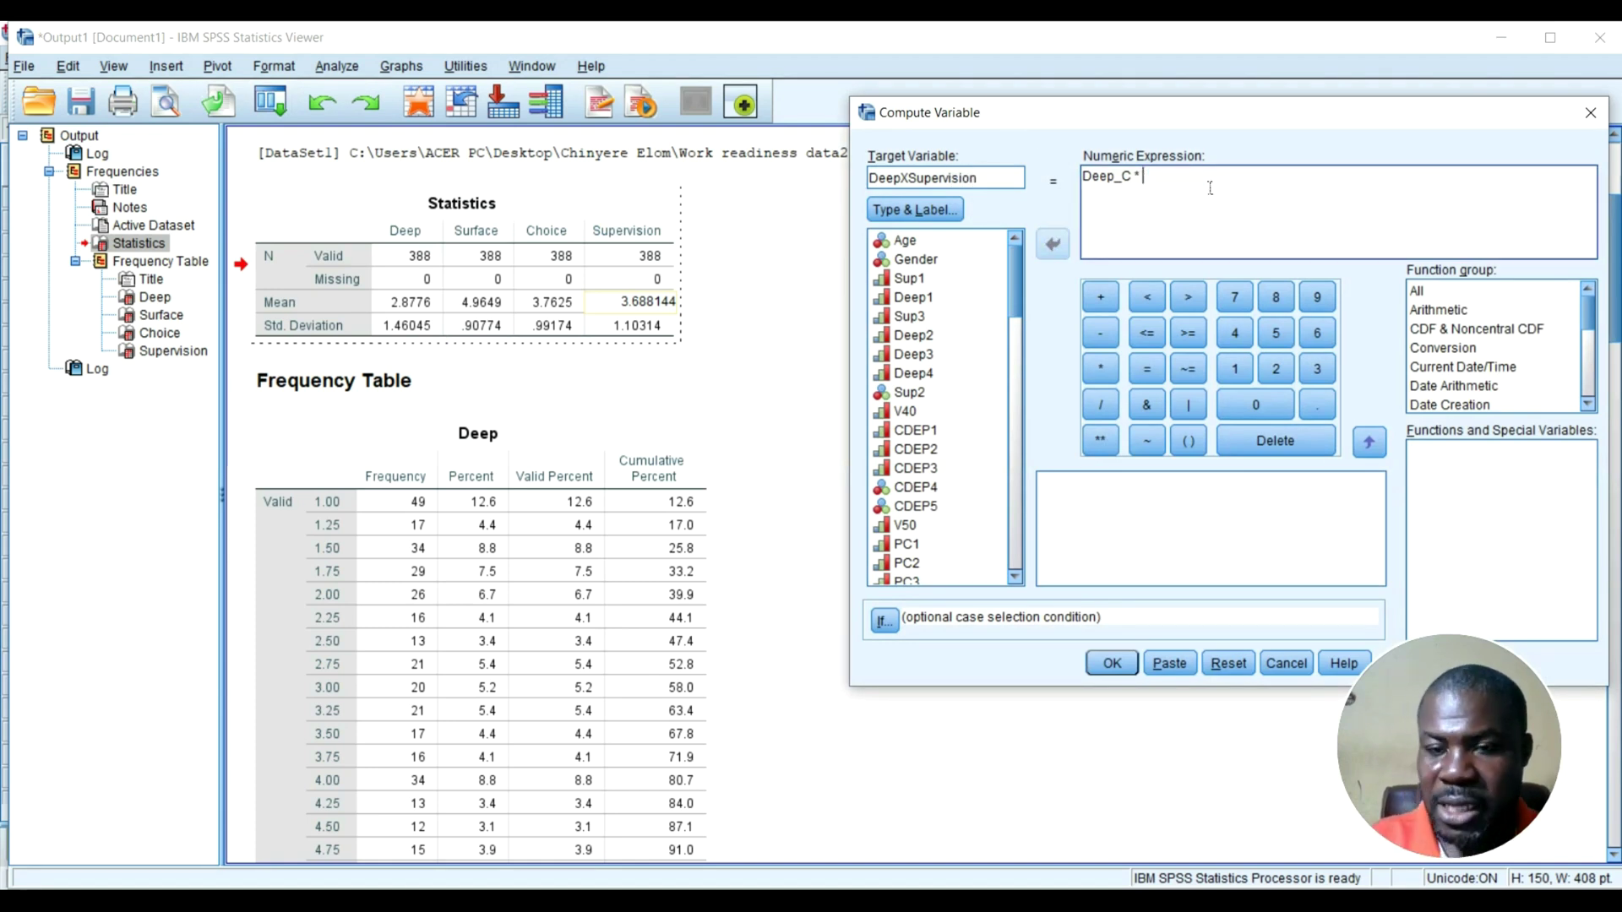
{"action": "scroll", "coordinate": [929, 296], "scroll_direction": "down", "scroll_amount": 20}
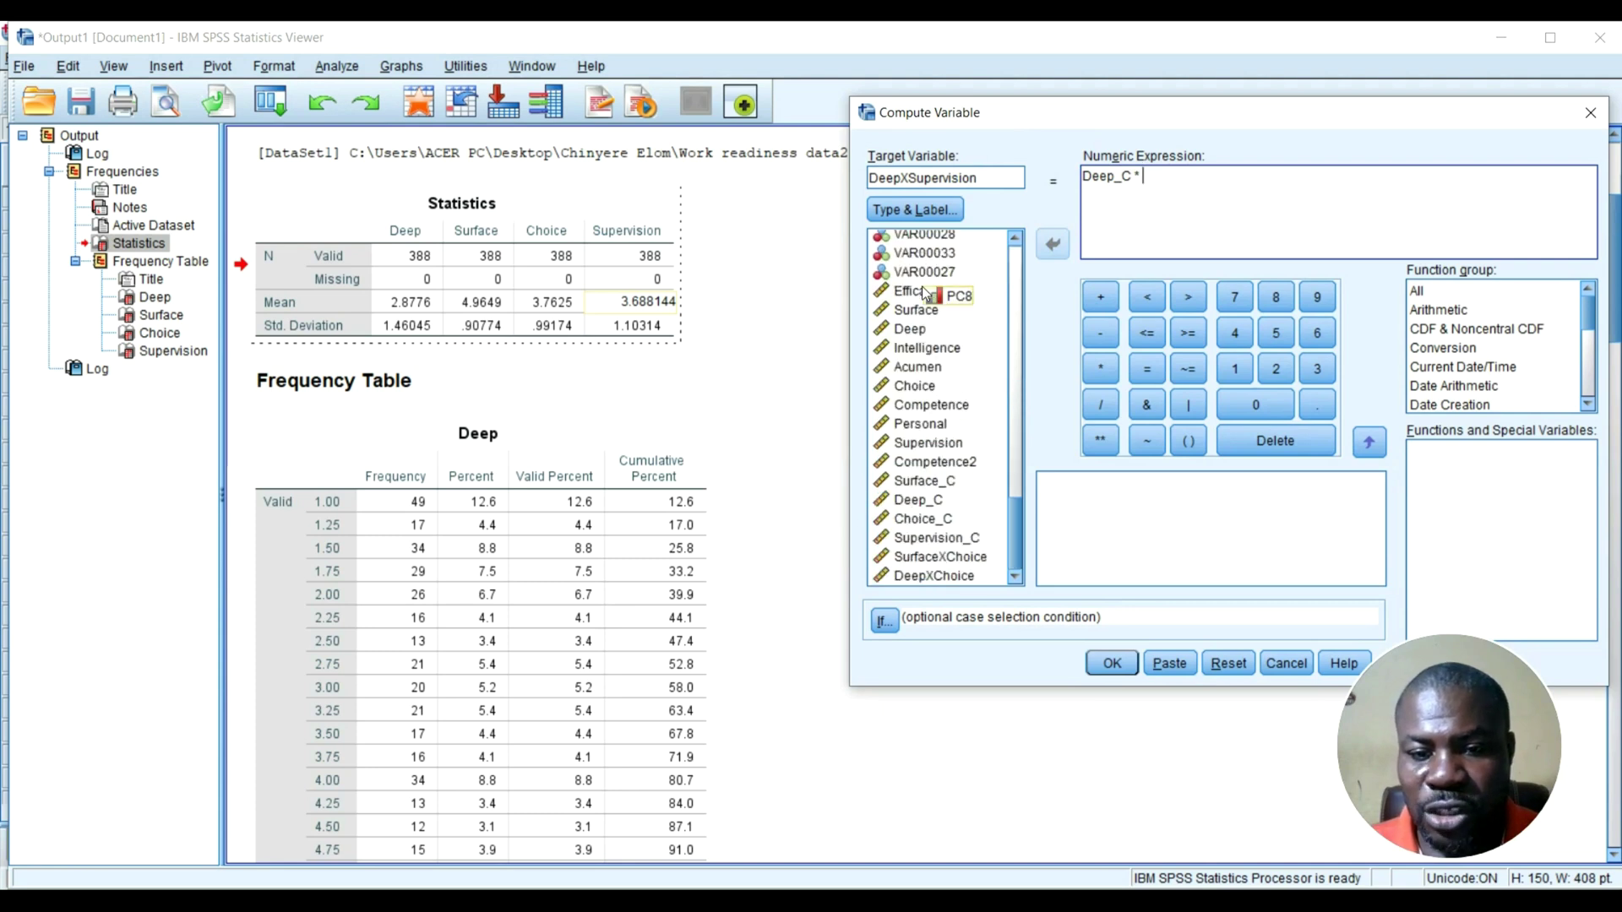
{"action": "left_click", "coordinate": [938, 539]}
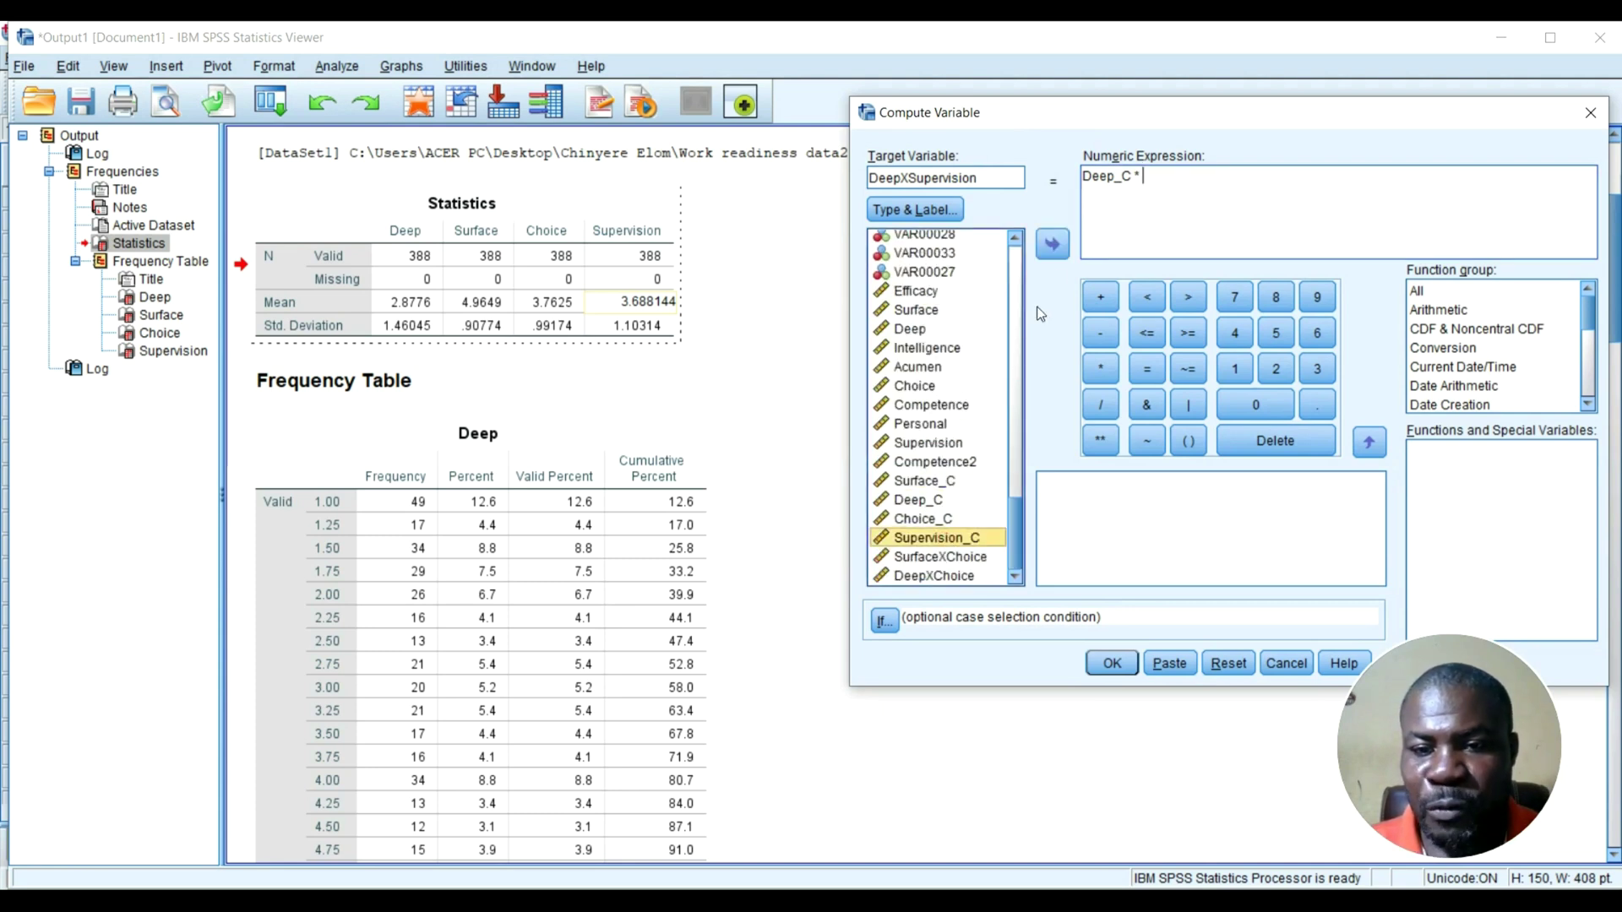
{"action": "left_click", "coordinate": [1052, 244]}
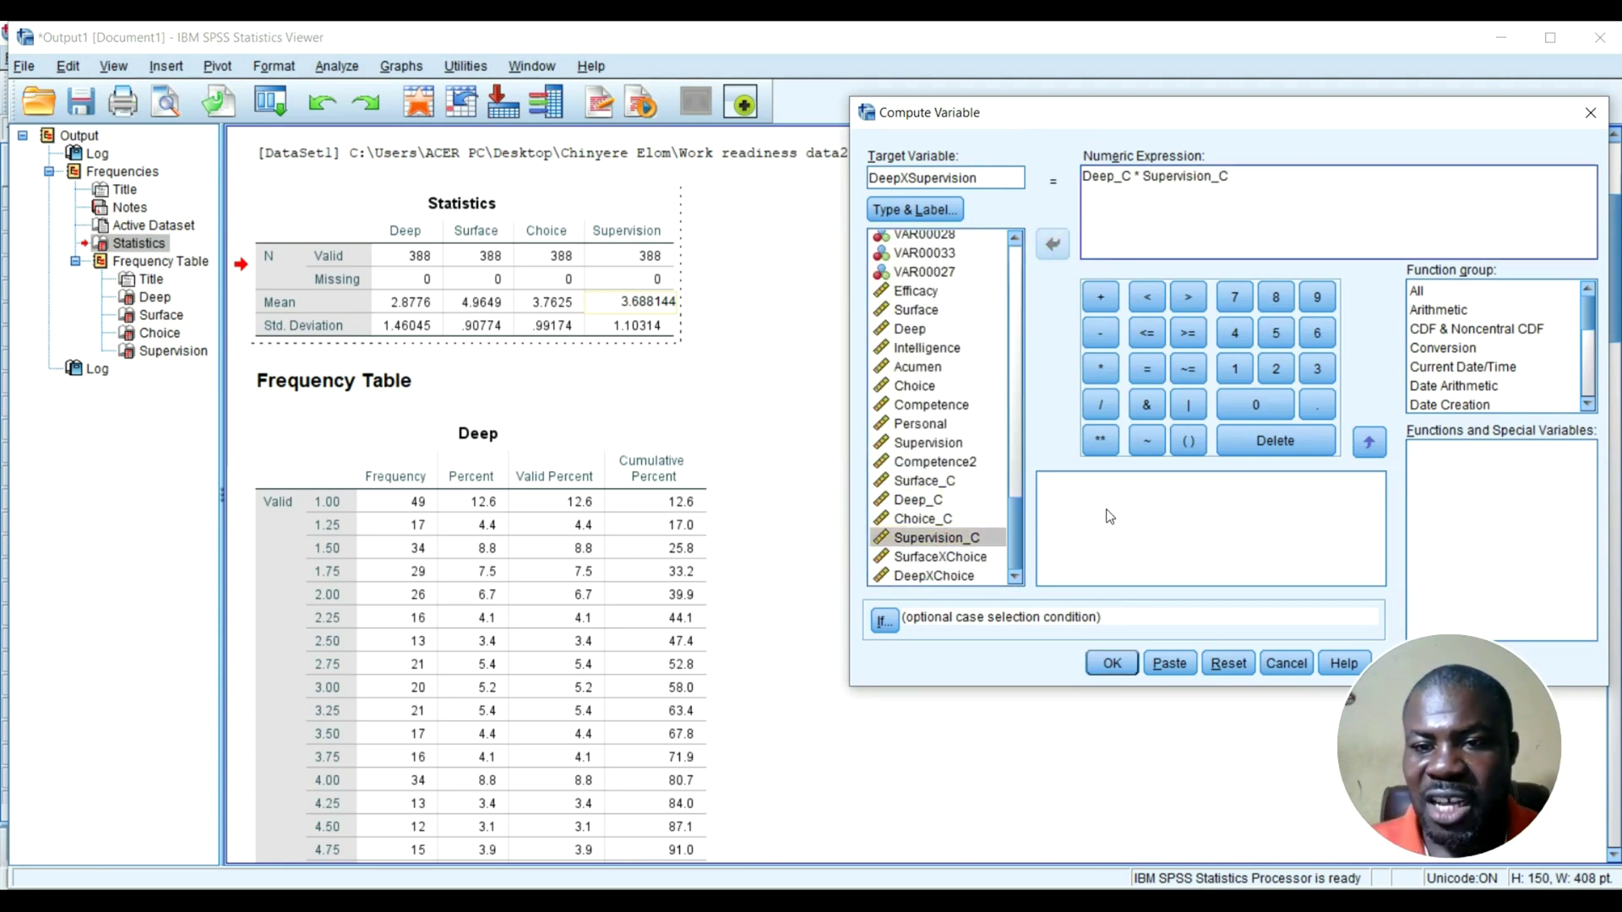
{"action": "left_click", "coordinate": [1116, 667]}
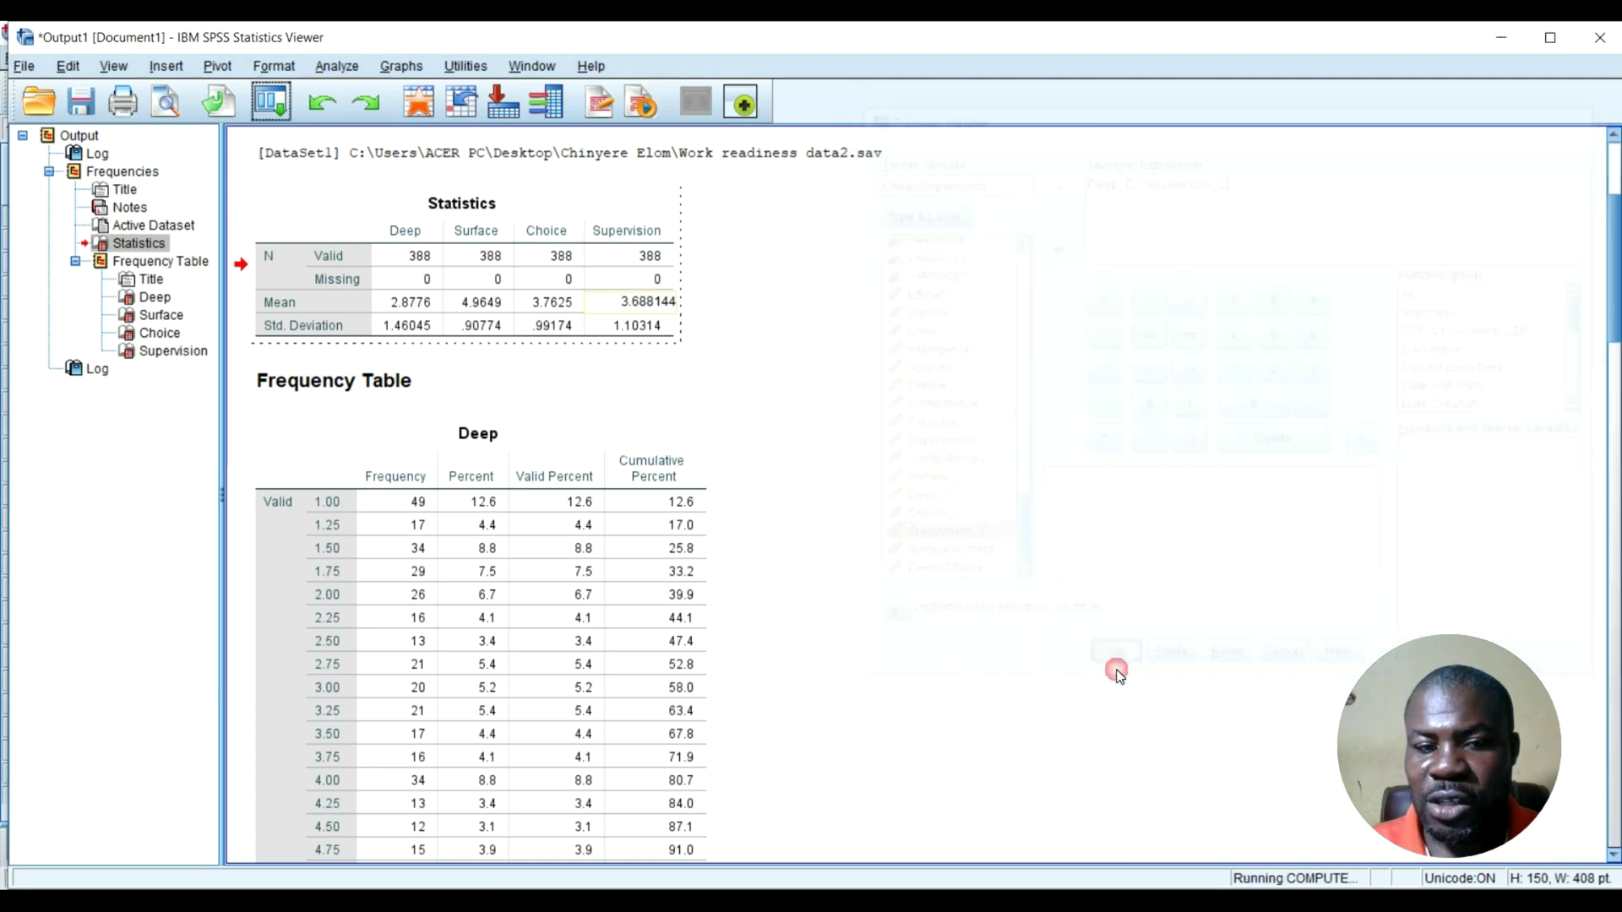
Switch to the Data Editor and examine the interaction columns SurfaceXChoice, DeepXChoice and DeepXSupervision.
{"action": "left_click", "coordinate": [270, 88]}
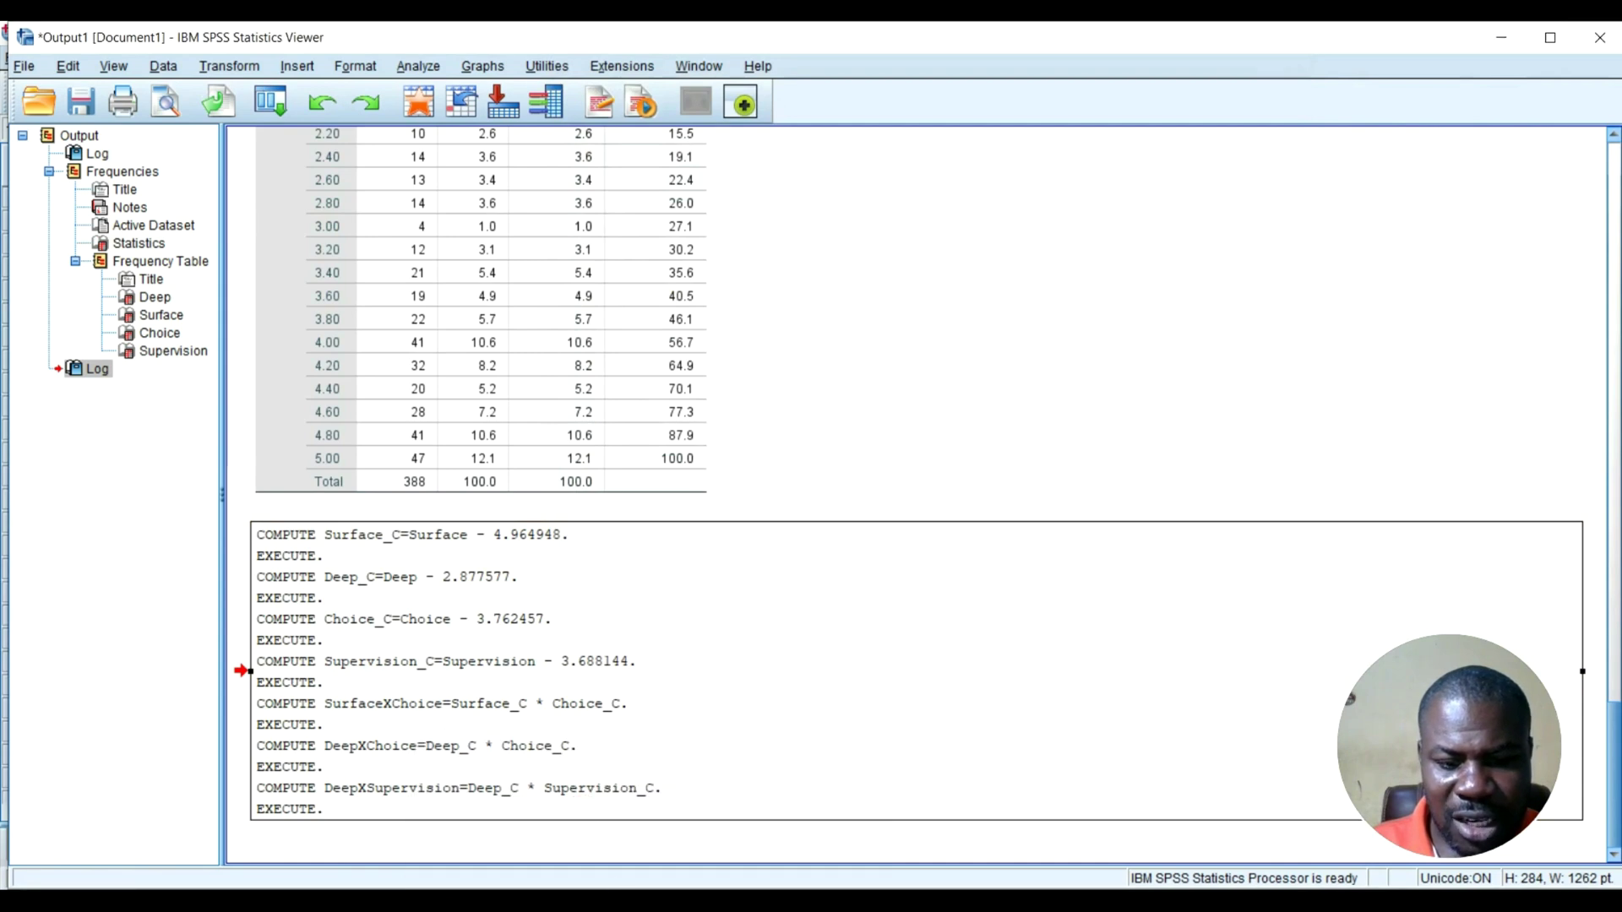
{"action": "left_click", "coordinate": [751, 809]}
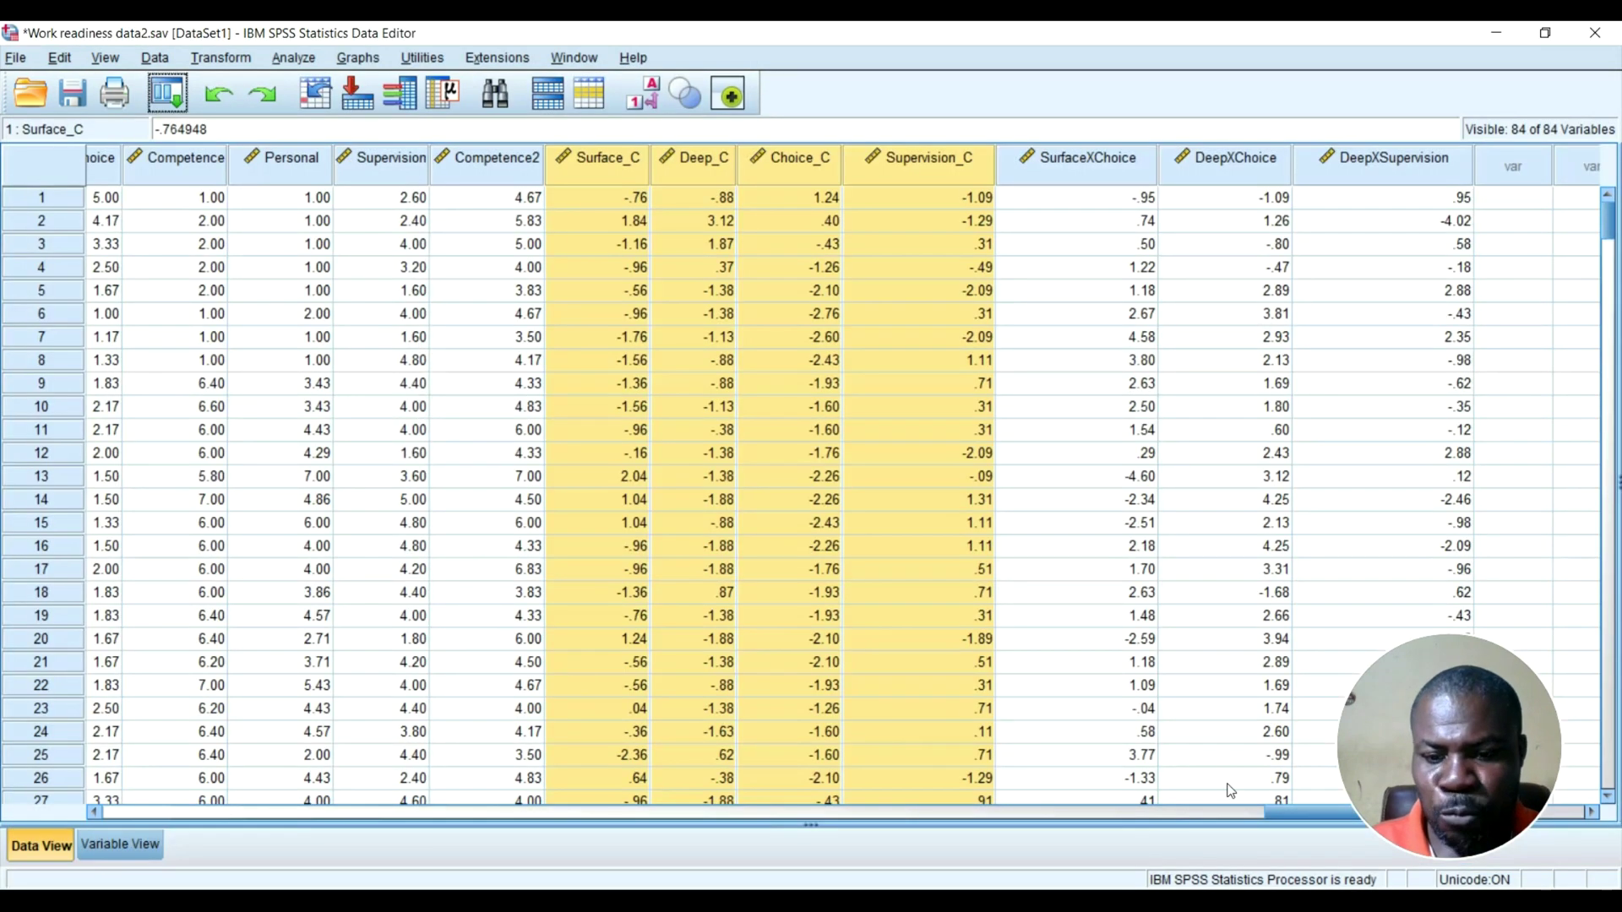
{"action": "left_click", "coordinate": [1296, 811]}
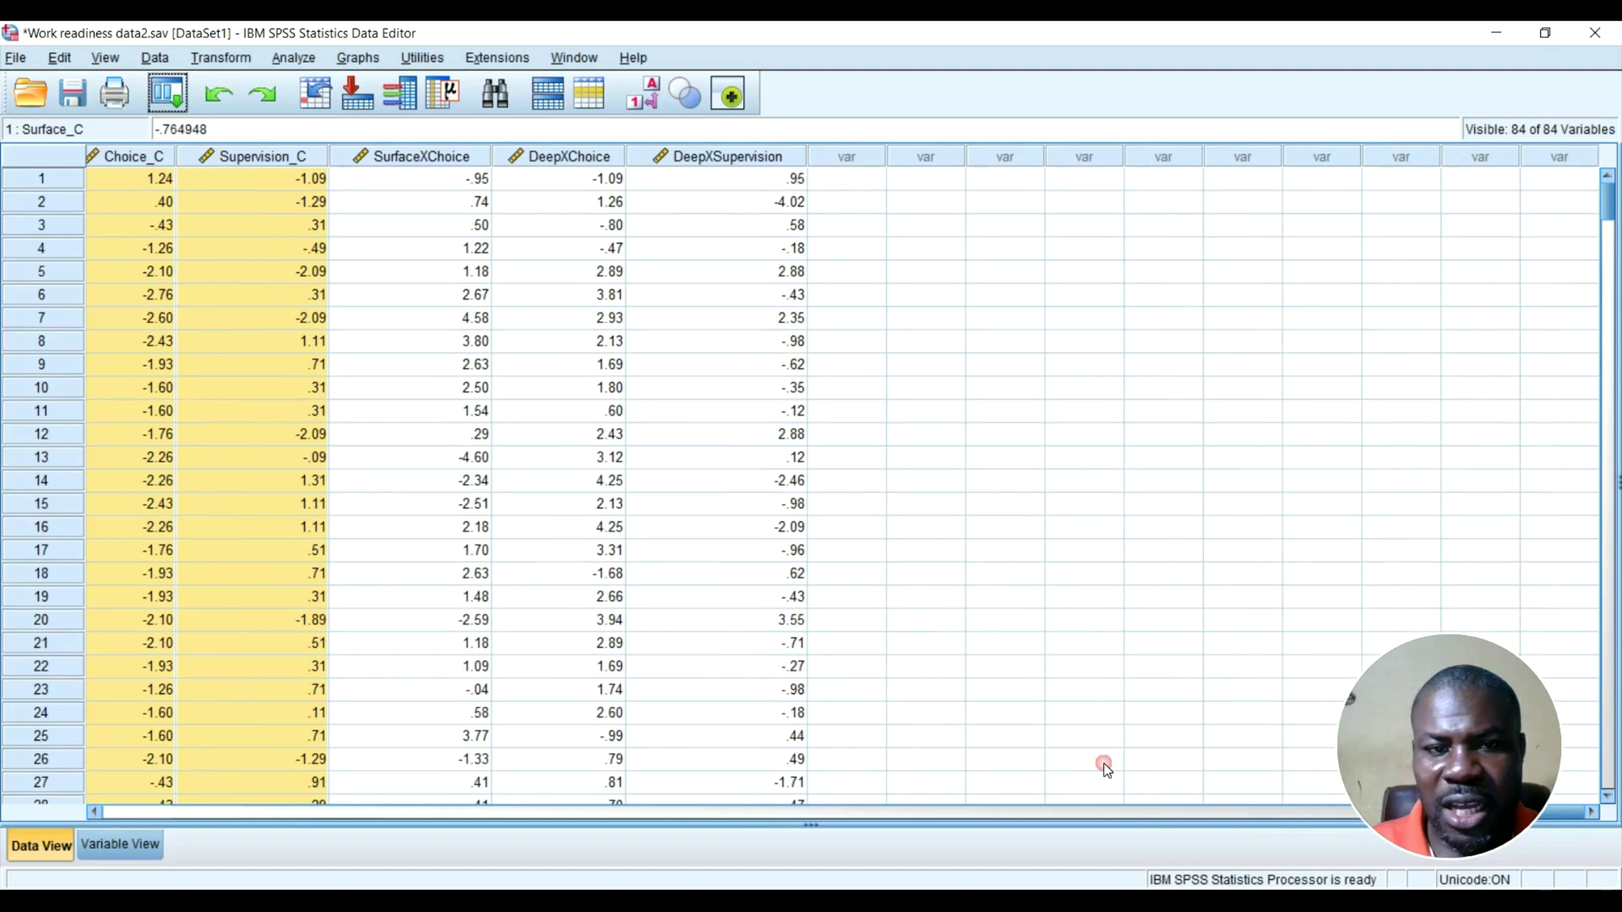
{"action": "left_click", "coordinate": [452, 159]}
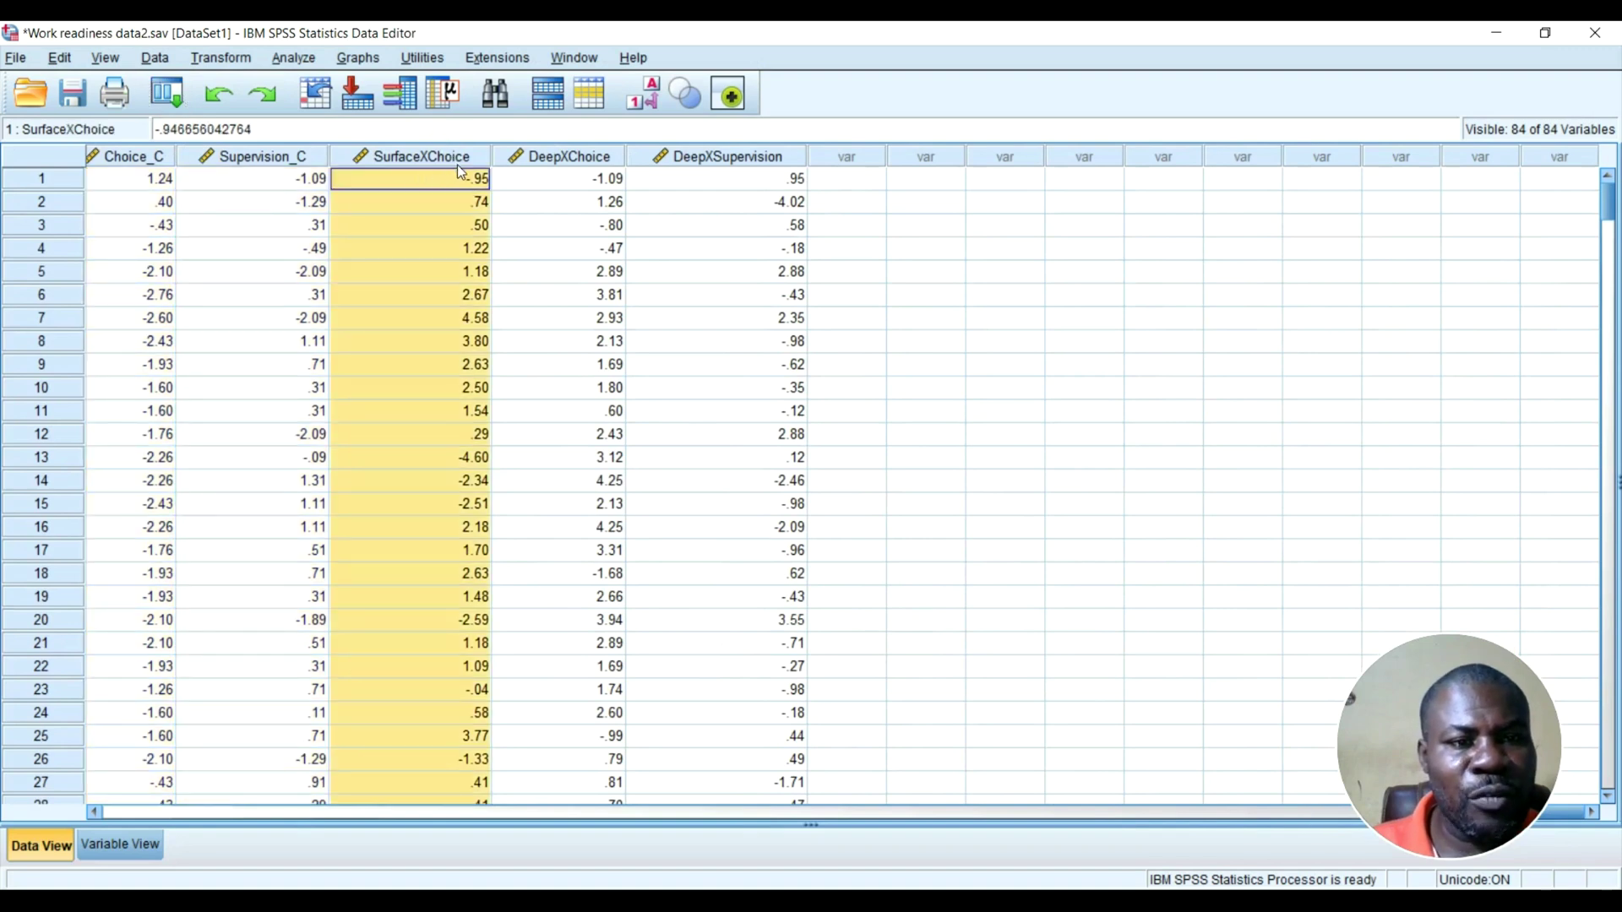
{"action": "left_click", "coordinate": [594, 159]}
{"action": "left_click", "coordinate": [707, 159]}
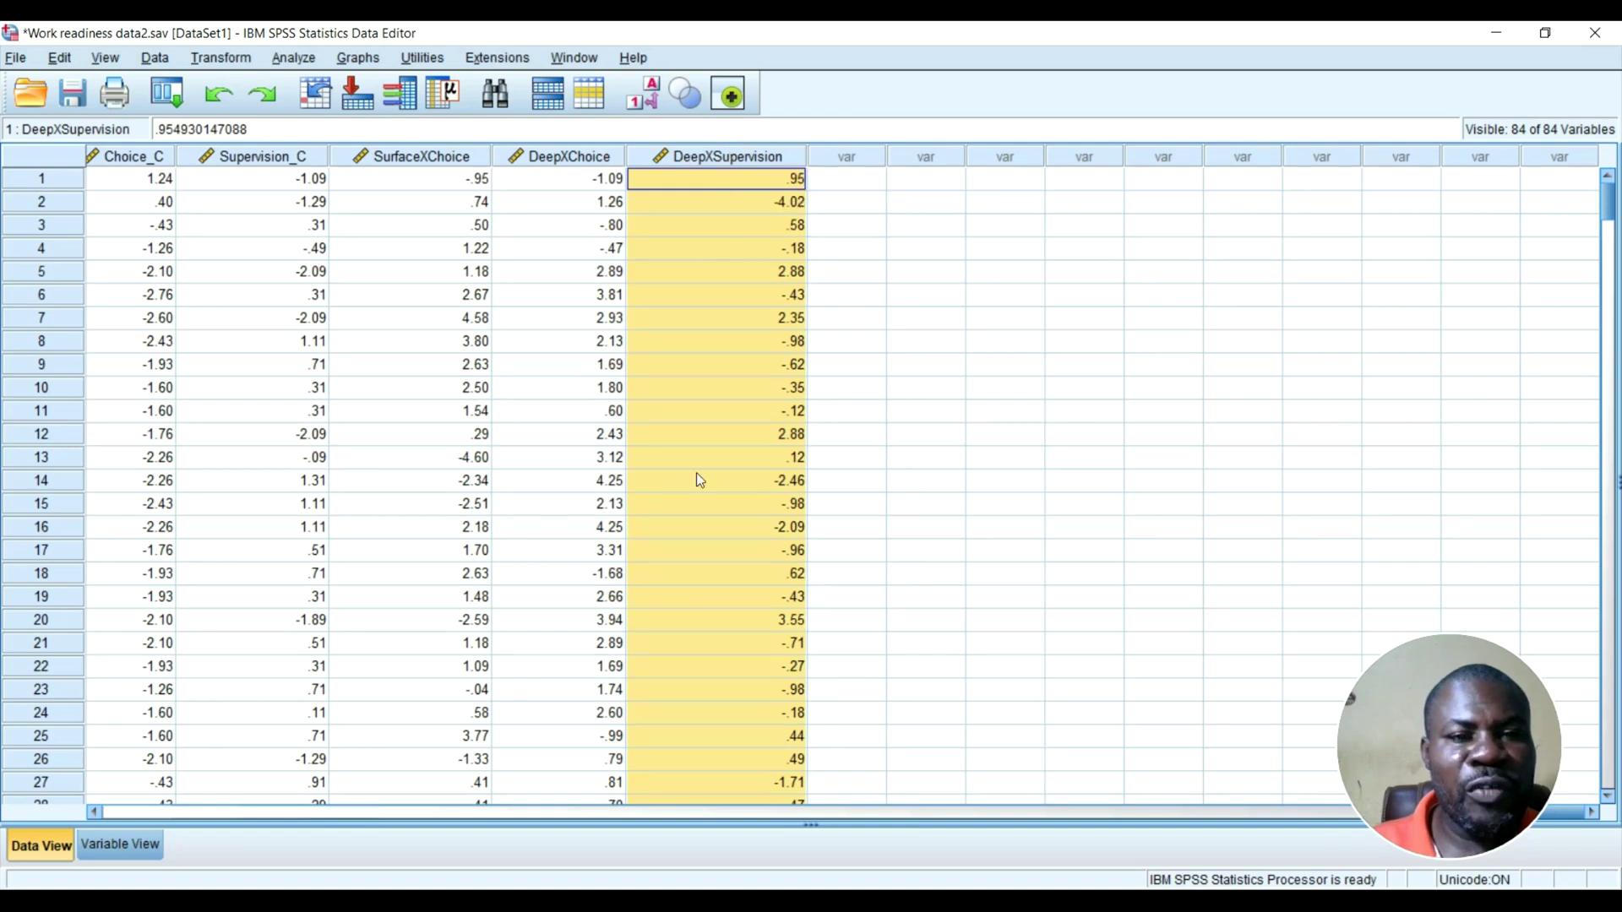
Start a new Compute Variable from the Data Editor and rename the target variable as SurfaceXSupervision.
{"action": "left_click", "coordinate": [180, 114]}
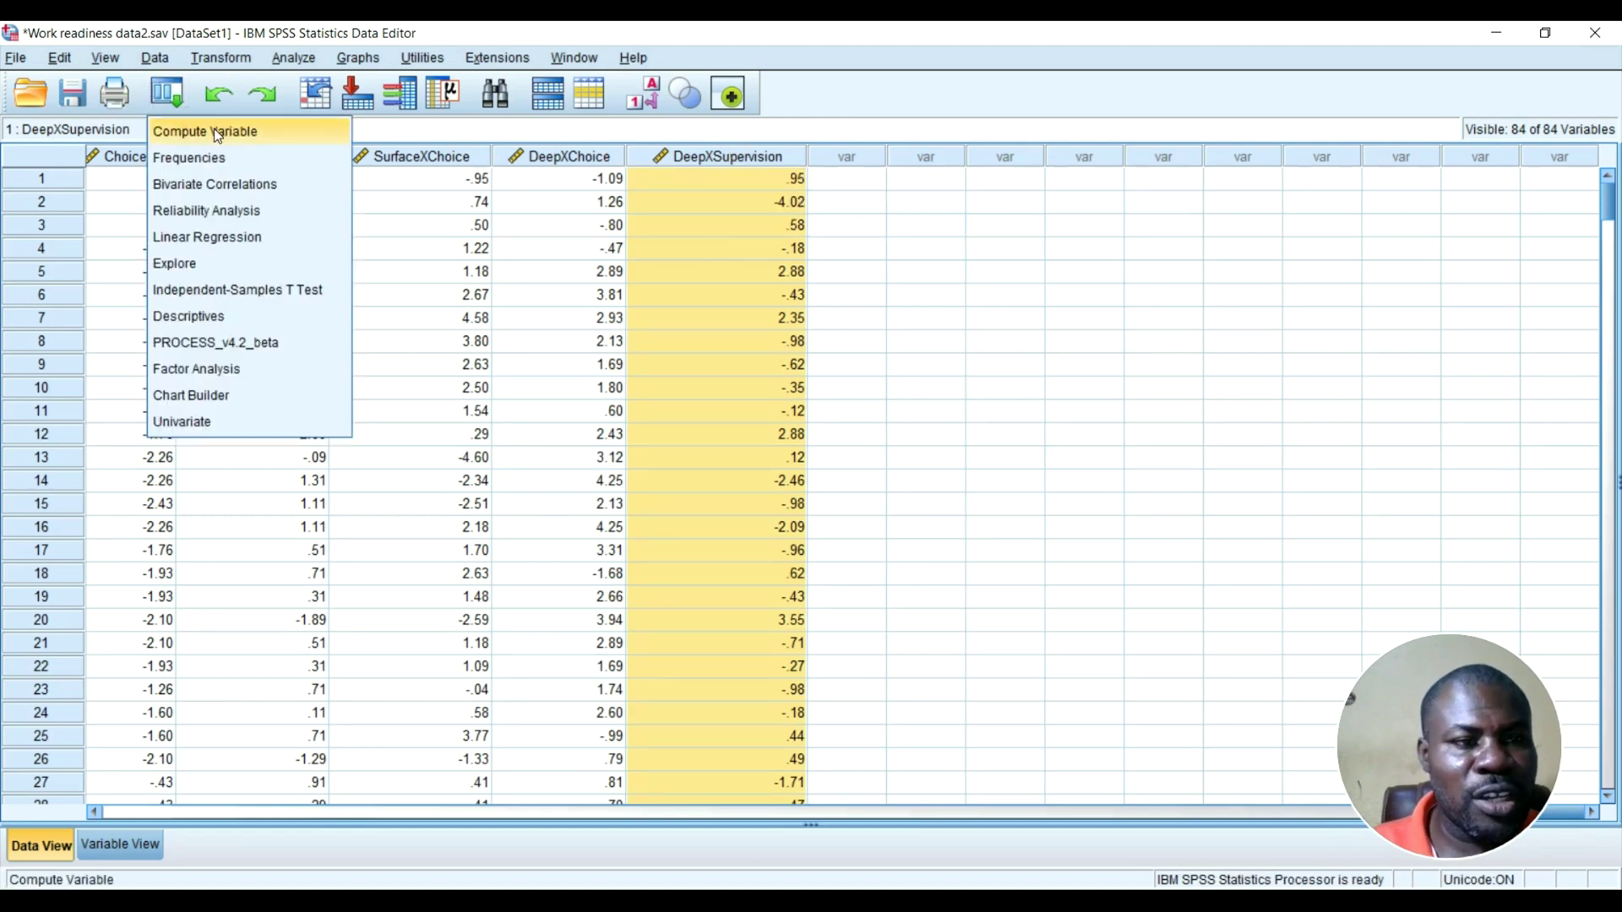
{"action": "left_click", "coordinate": [215, 129]}
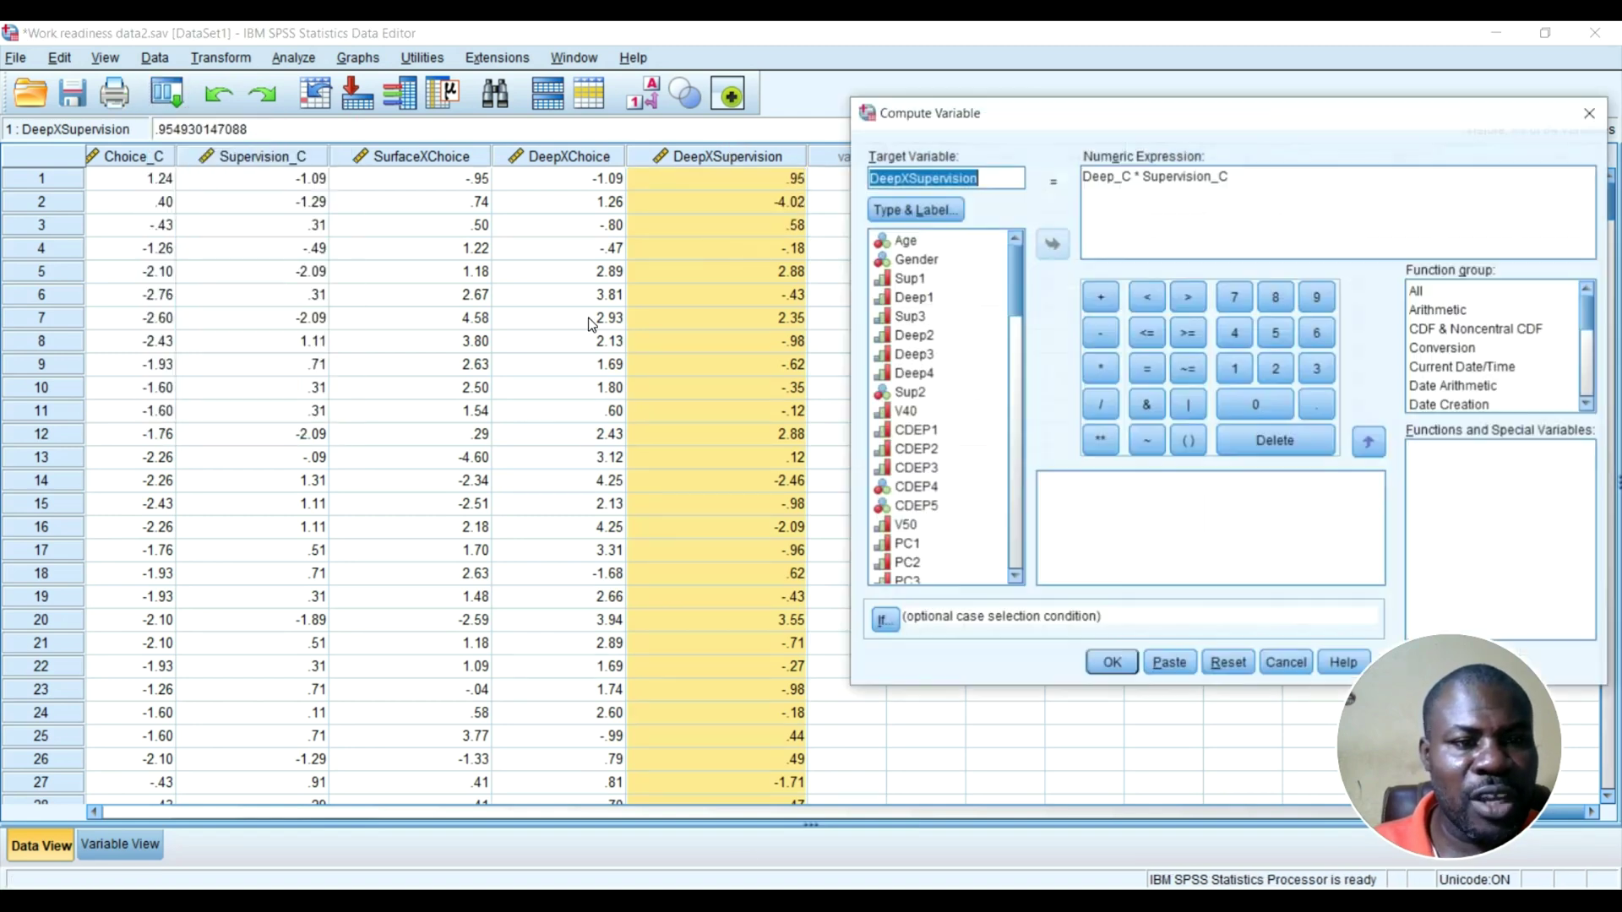
{"action": "left_click", "coordinate": [910, 185]}
{"action": "key", "text": "BackSpace"}
{"action": "key", "text": "BackSpace"}
{"action": "key", "text": "BackSpace"}
{"action": "key", "text": "BackSpace"}
{"action": "type", "text": "Surface"}
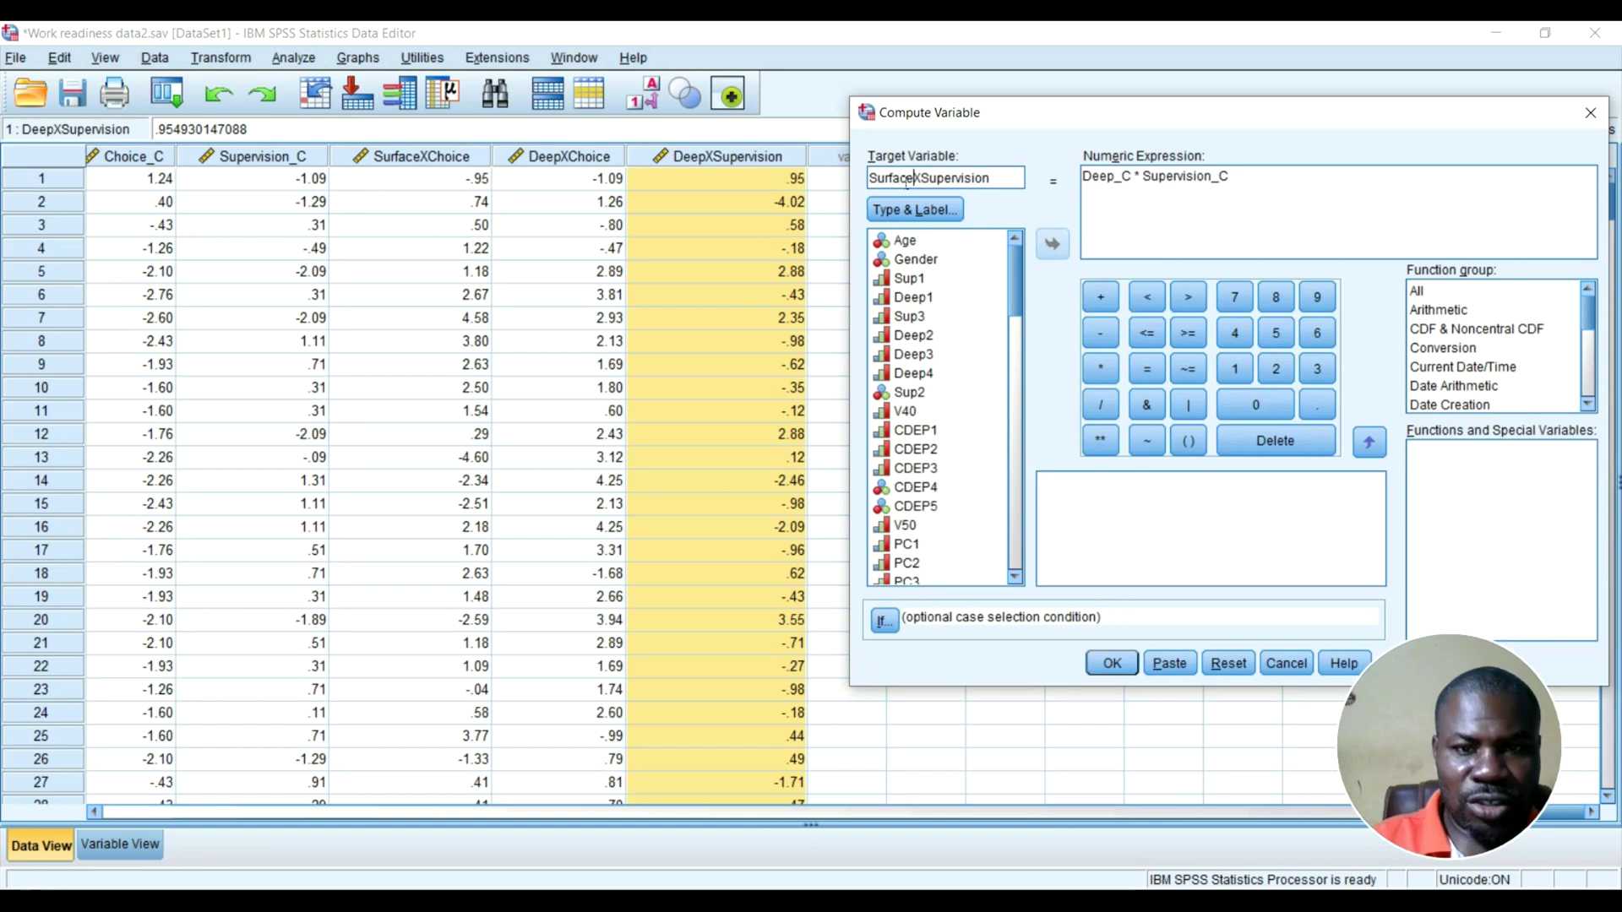
Replace Deep_C with Surface_C so the numeric expression is Surface_C * Supervision_C, and run the SurfaceXSupervision computation.
{"action": "left_click_drag", "start_coordinate": [1137, 178], "coordinate": [1087, 168]}
{"action": "key", "text": "BackSpace"}
{"action": "scroll", "coordinate": [999, 368], "scroll_direction": "down", "scroll_amount": 10}
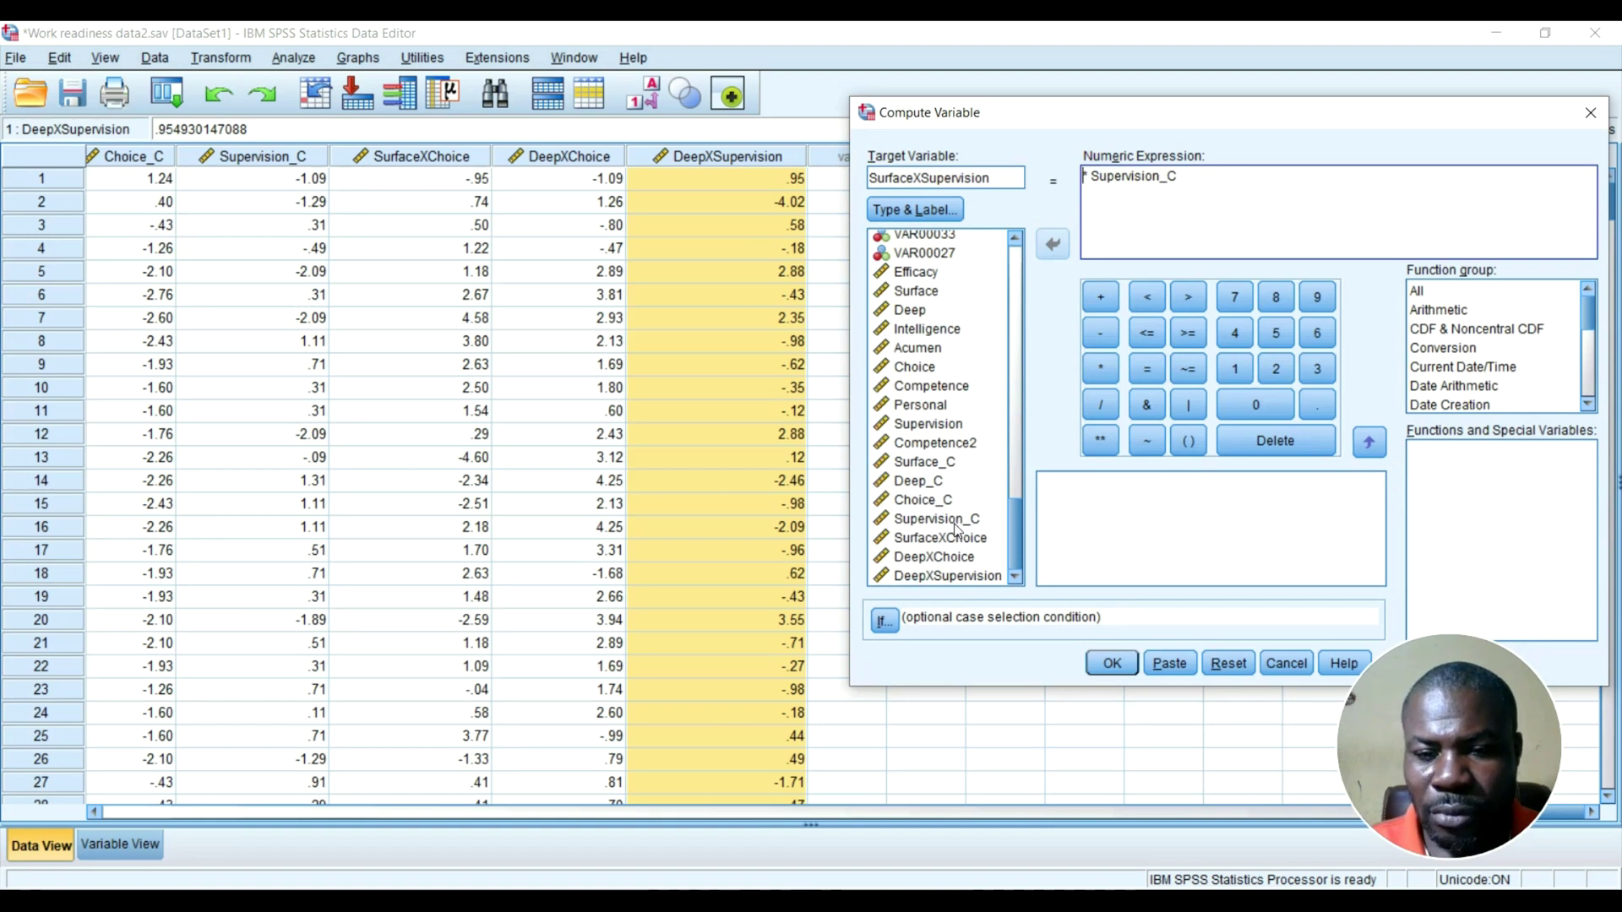
{"action": "left_click", "coordinate": [957, 521]}
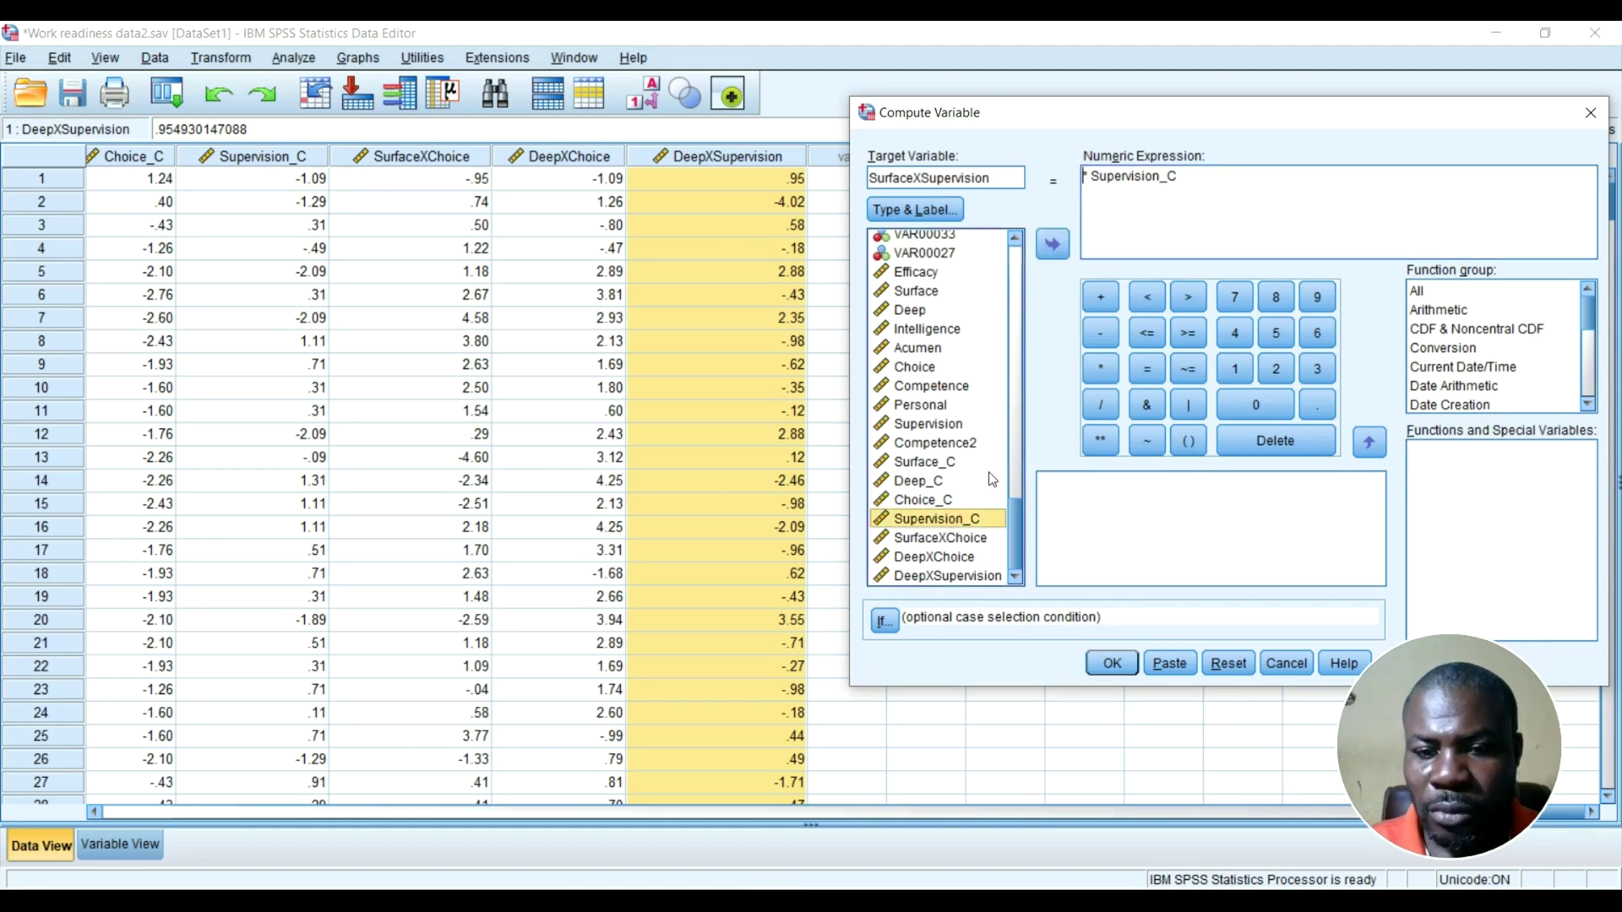
{"action": "left_click", "coordinate": [950, 461]}
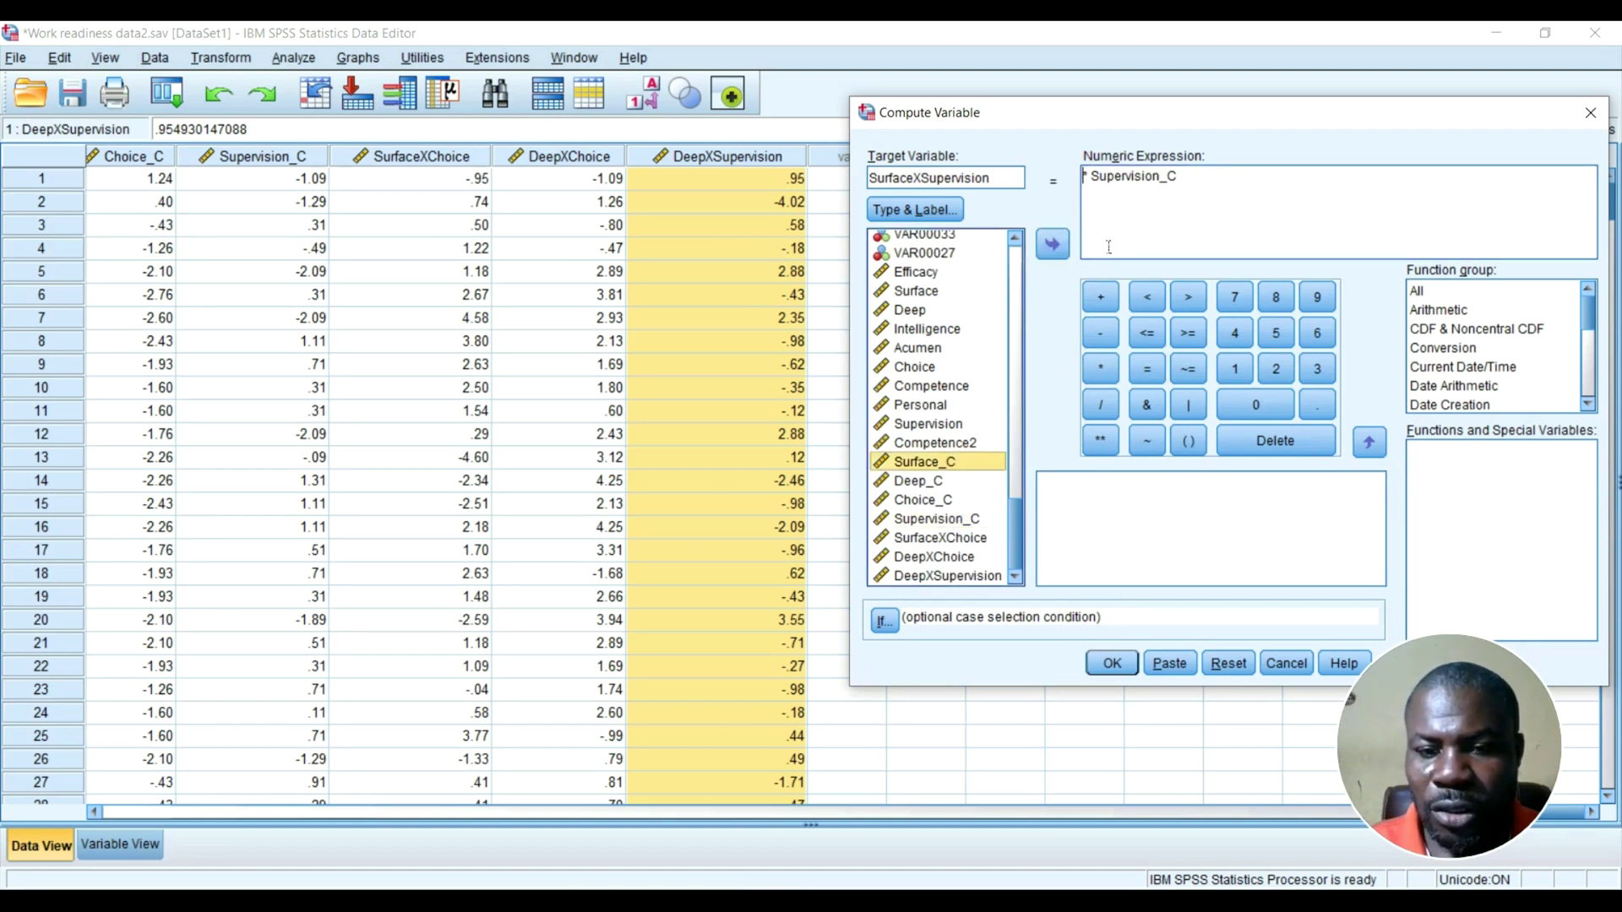
{"action": "left_click", "coordinate": [1054, 247]}
{"action": "left_click", "coordinate": [1111, 663]}
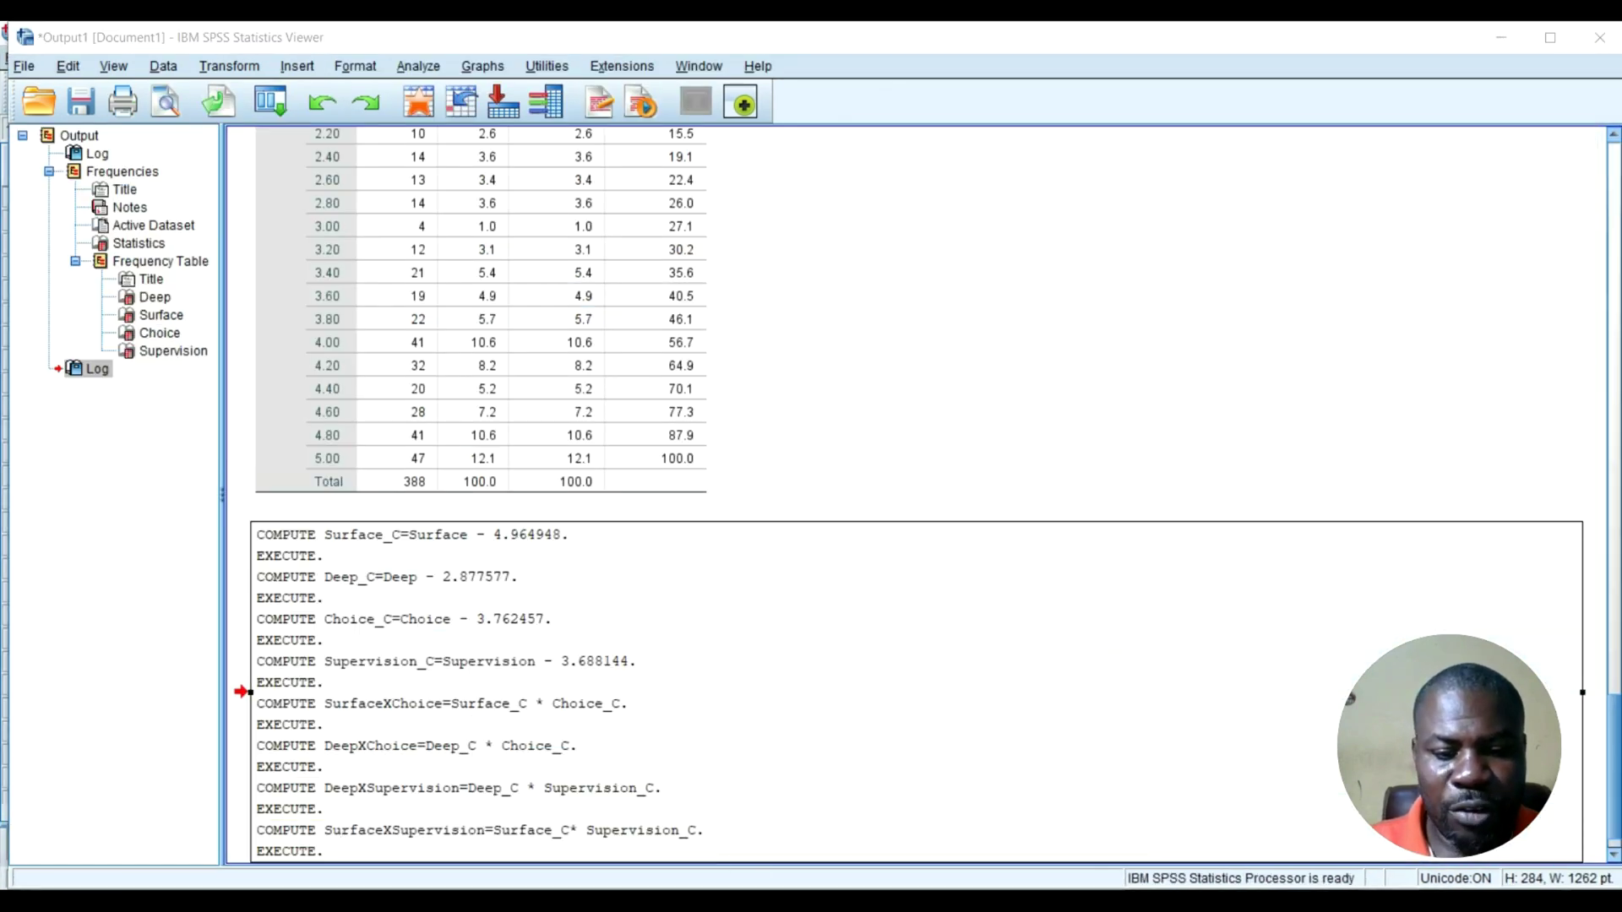
Return to the Data Editor and narrow the SurfaceXSupervision column slightly.
{"action": "left_click", "coordinate": [701, 802]}
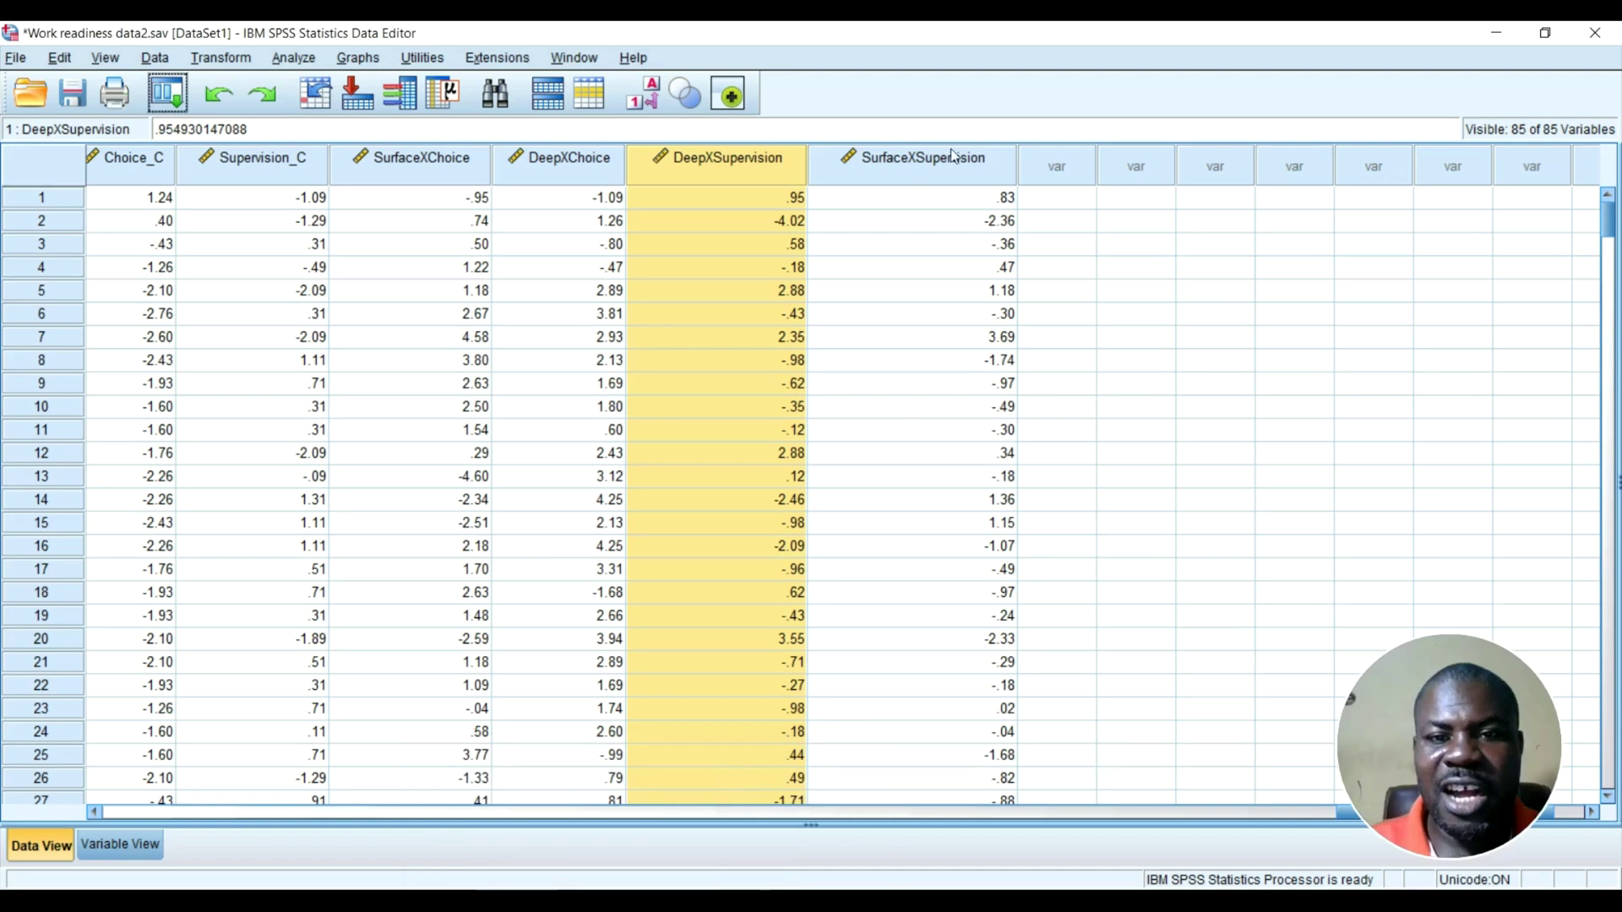
{"action": "left_click_drag", "start_coordinate": [1014, 157], "coordinate": [988, 163]}
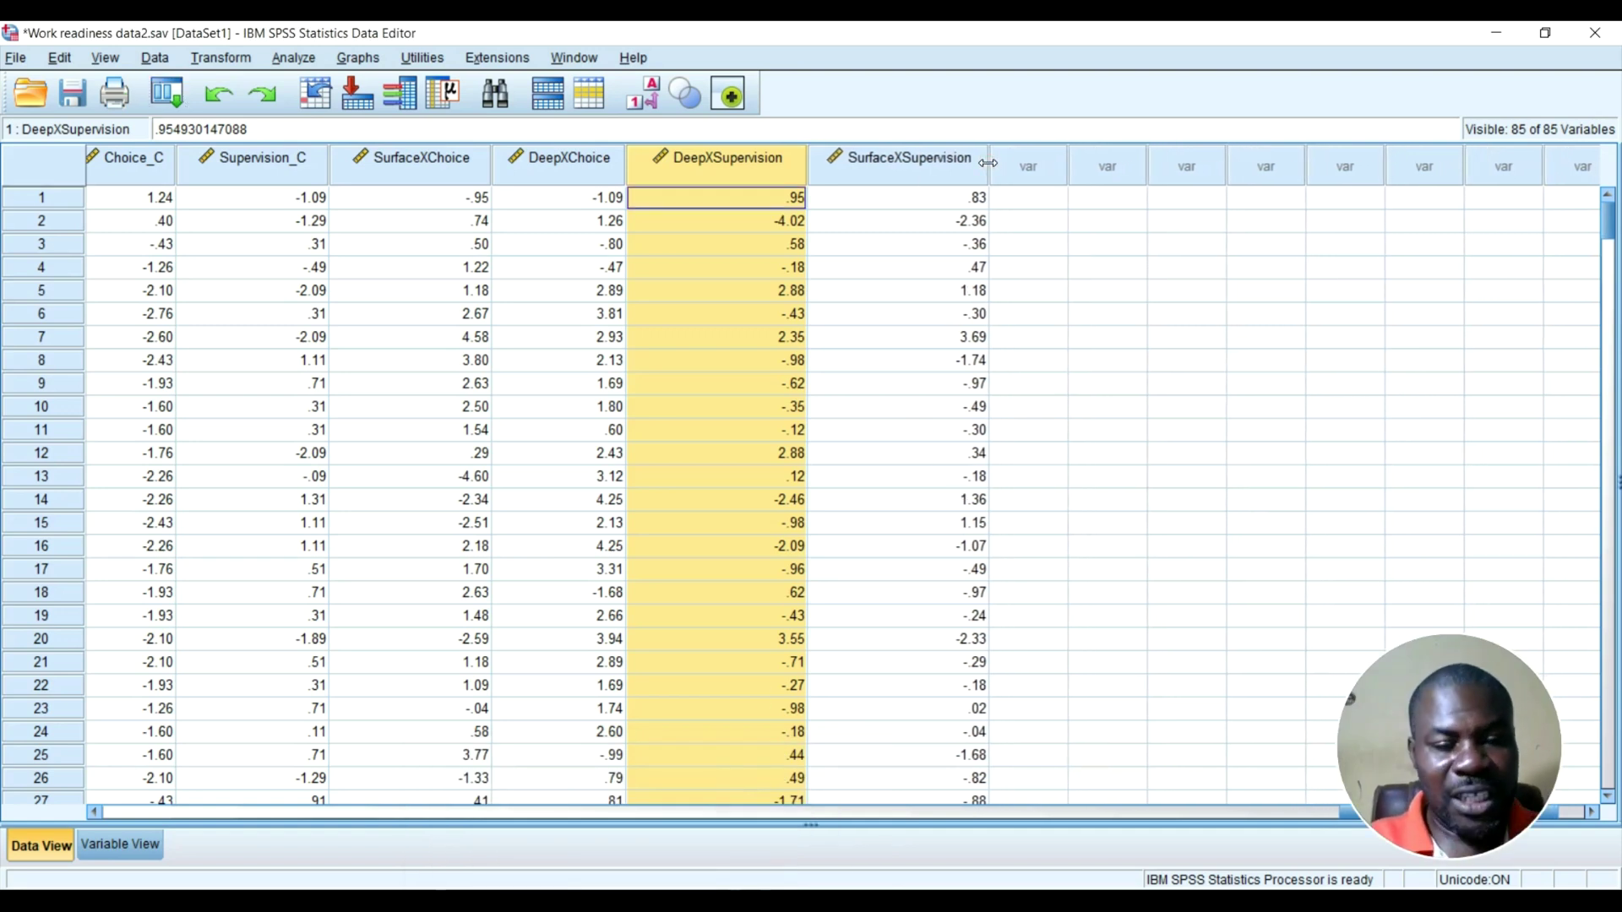
Review the four interaction term columns from SurfaceXChoice through SurfaceXSupervision in the data view.
{"action": "left_click", "coordinate": [901, 162]}
{"action": "left_click", "coordinate": [731, 170]}
{"action": "left_click", "coordinate": [833, 165]}
{"action": "left_click", "coordinate": [363, 174]}
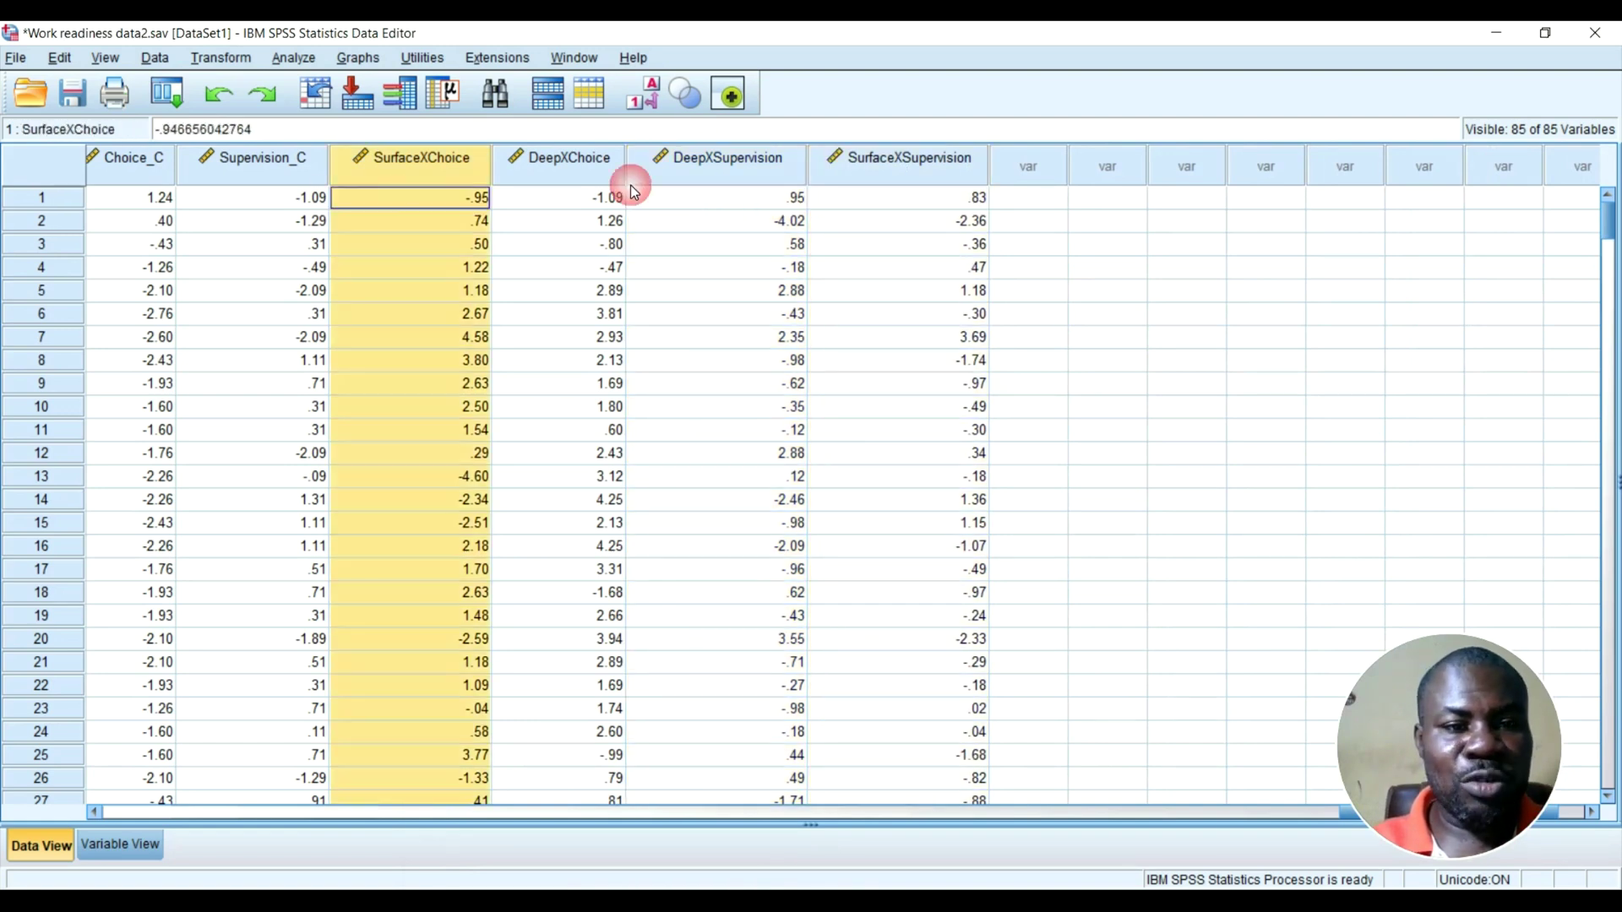
{"action": "left_click", "coordinate": [844, 155]}
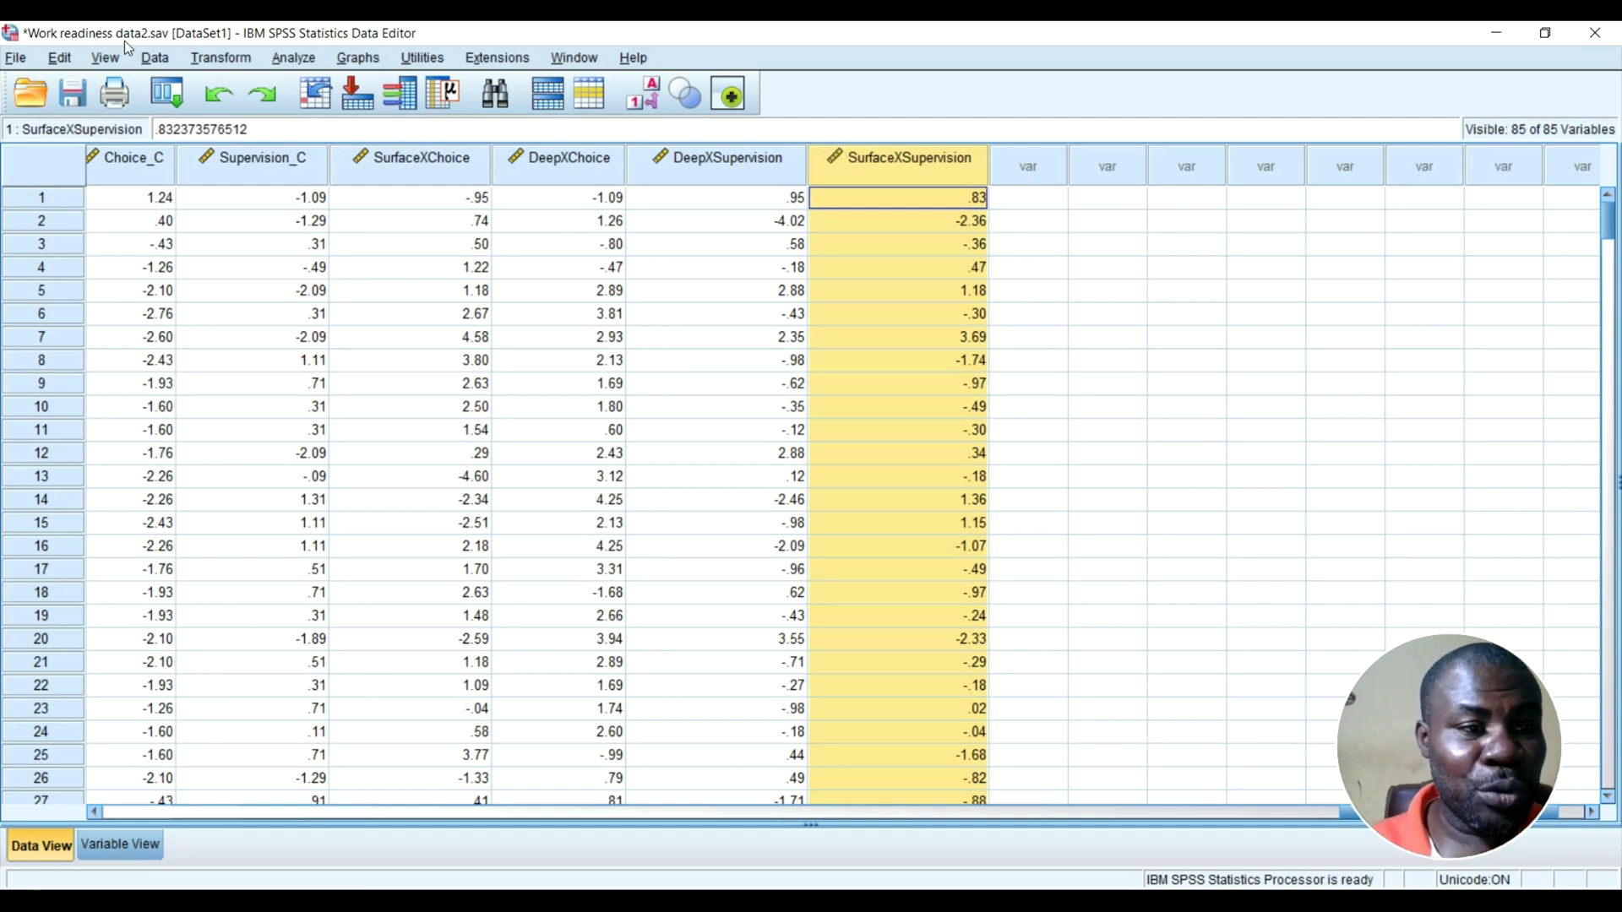
Open Linear Regression and set Acumen as the dependent variable.
{"action": "left_click", "coordinate": [179, 100]}
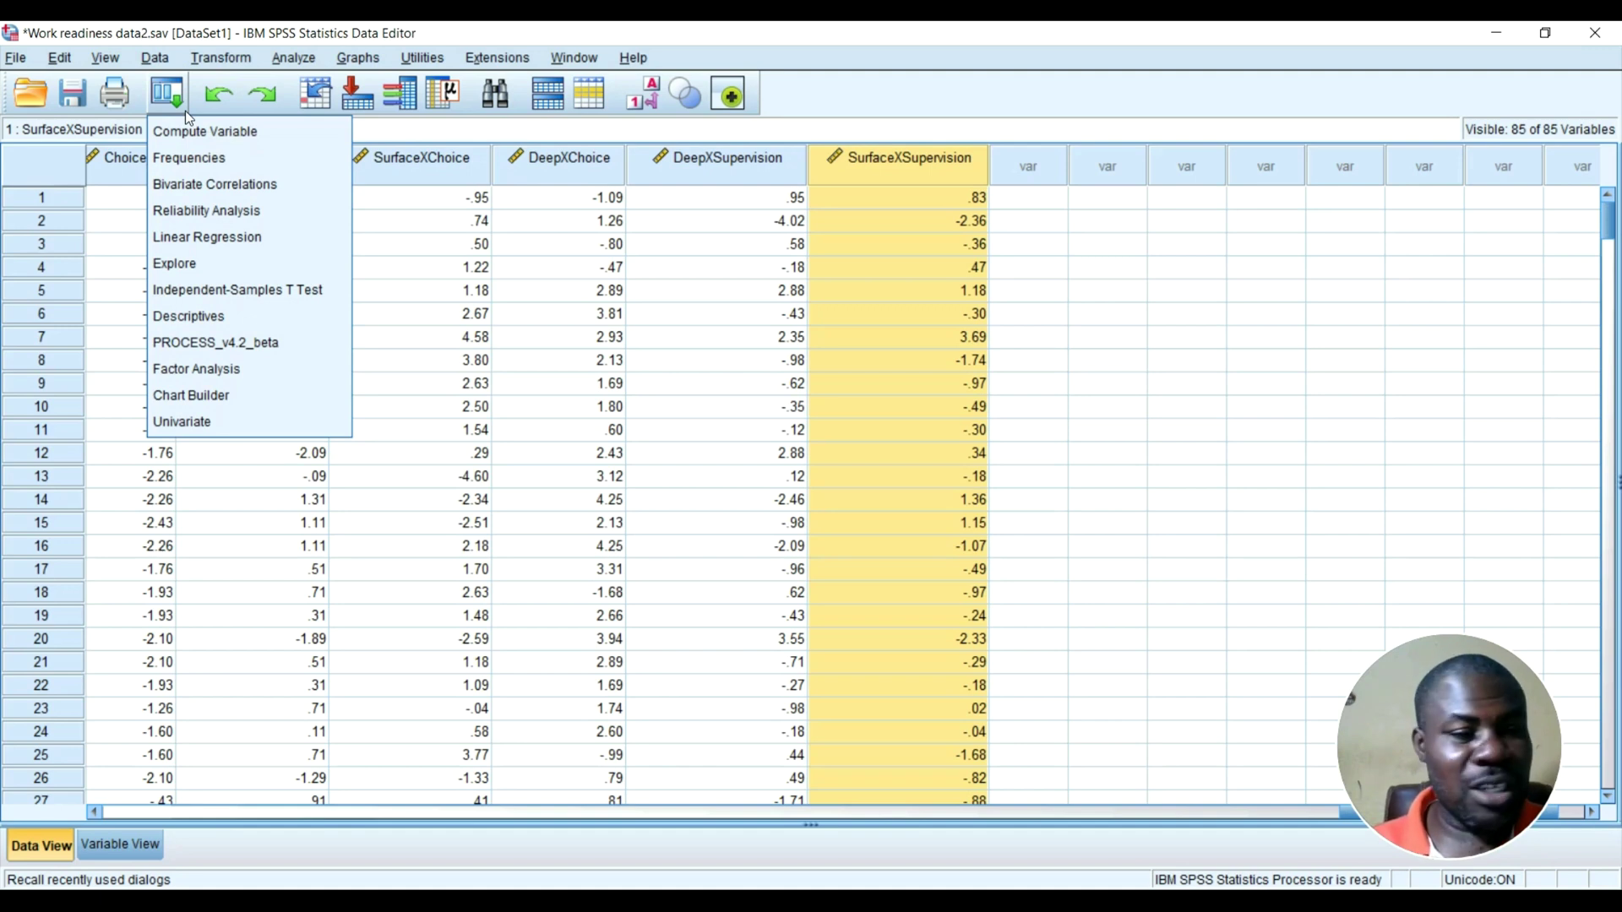
{"action": "left_click", "coordinate": [216, 238]}
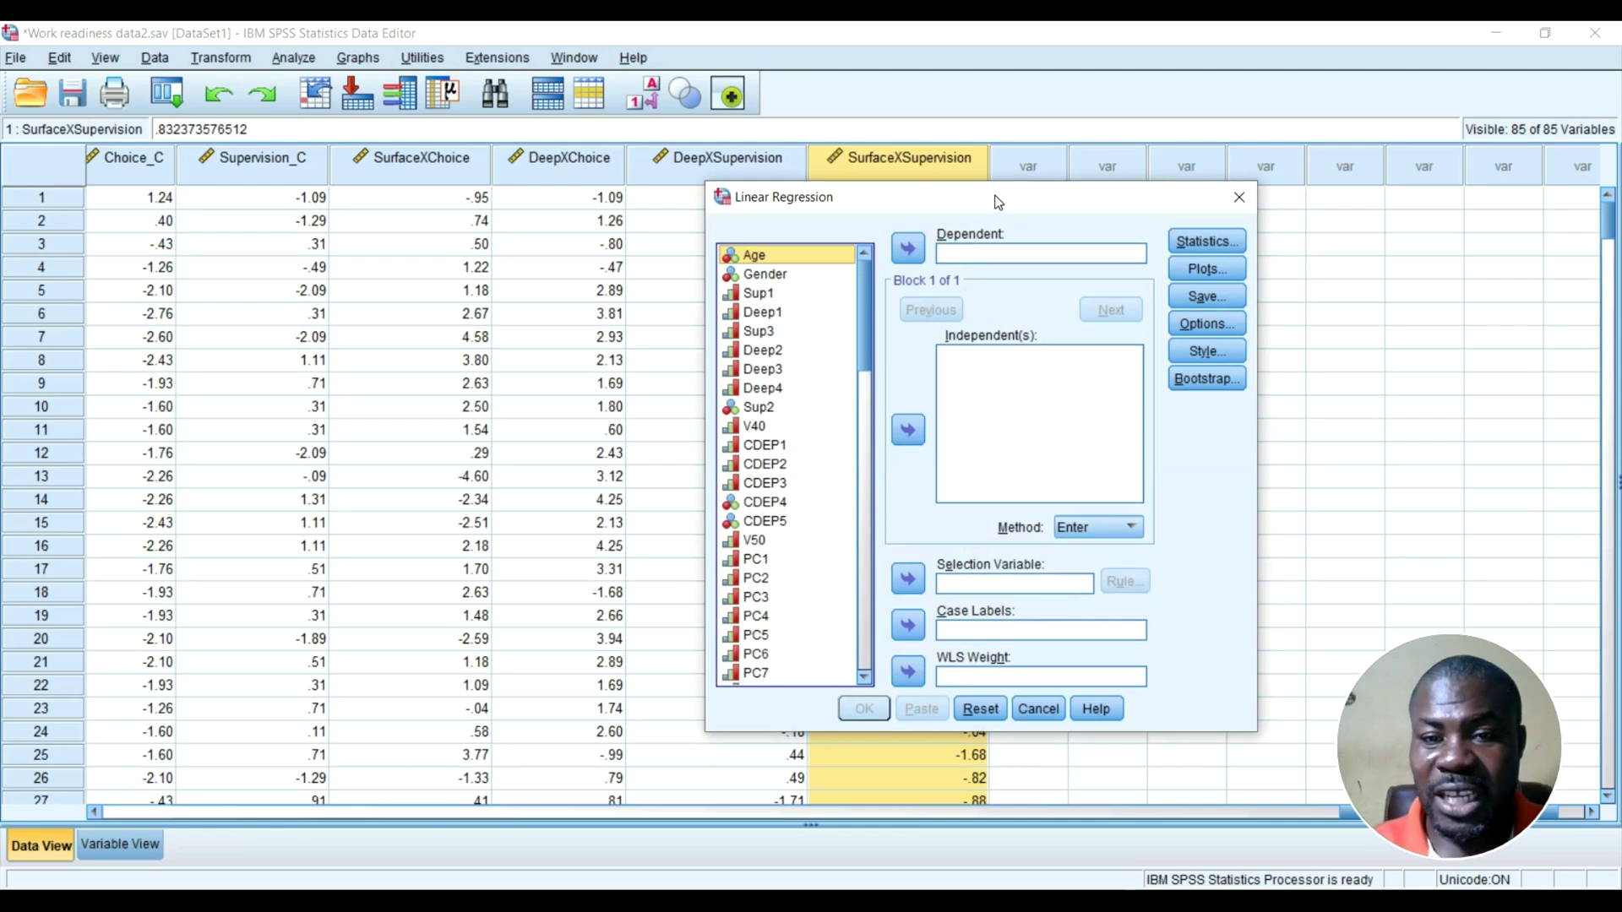
{"action": "left_click_drag", "start_coordinate": [996, 201], "coordinate": [1186, 175]}
{"action": "scroll", "coordinate": [1013, 337], "scroll_direction": "down", "scroll_amount": 10}
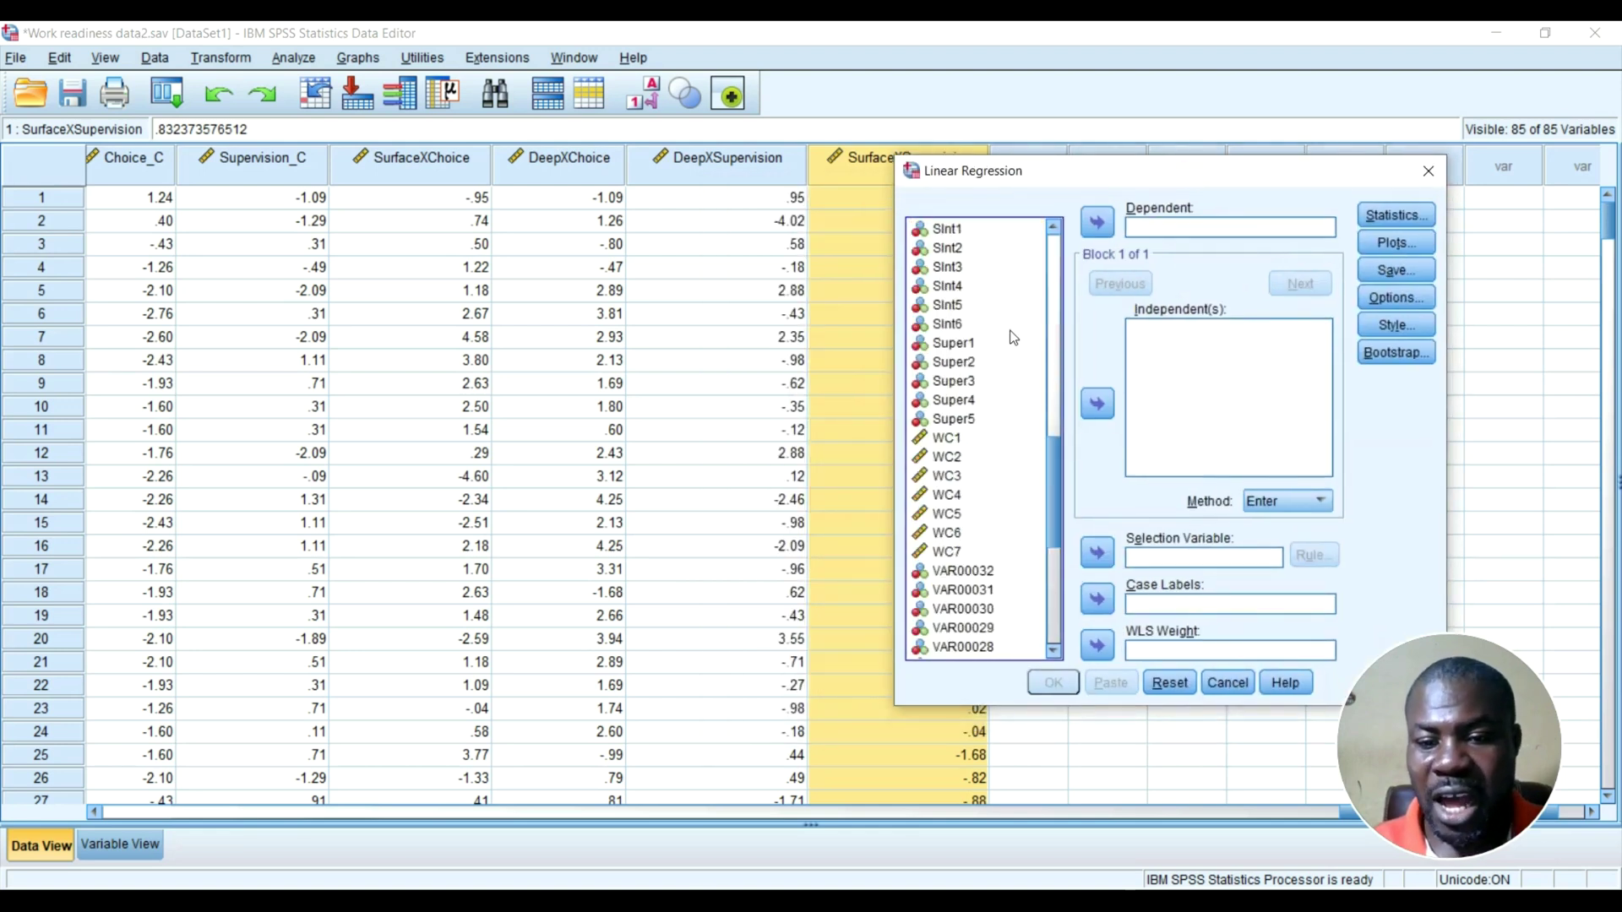
{"action": "scroll", "coordinate": [1013, 337], "scroll_direction": "down", "scroll_amount": 7}
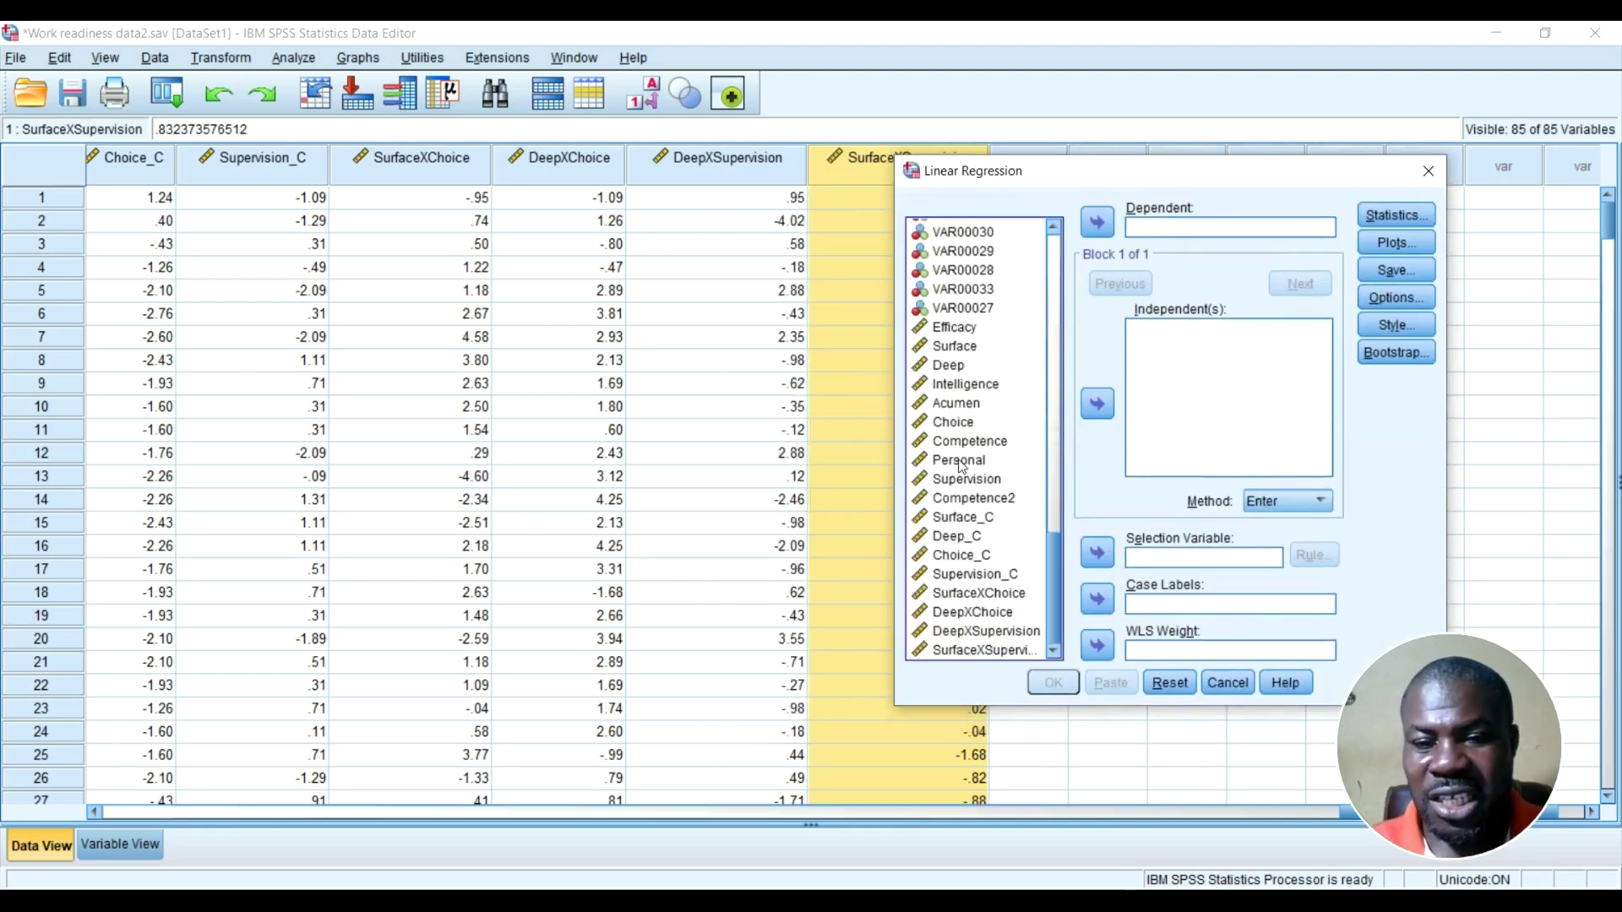
{"action": "left_click", "coordinate": [1005, 397]}
{"action": "left_click", "coordinate": [1097, 224]}
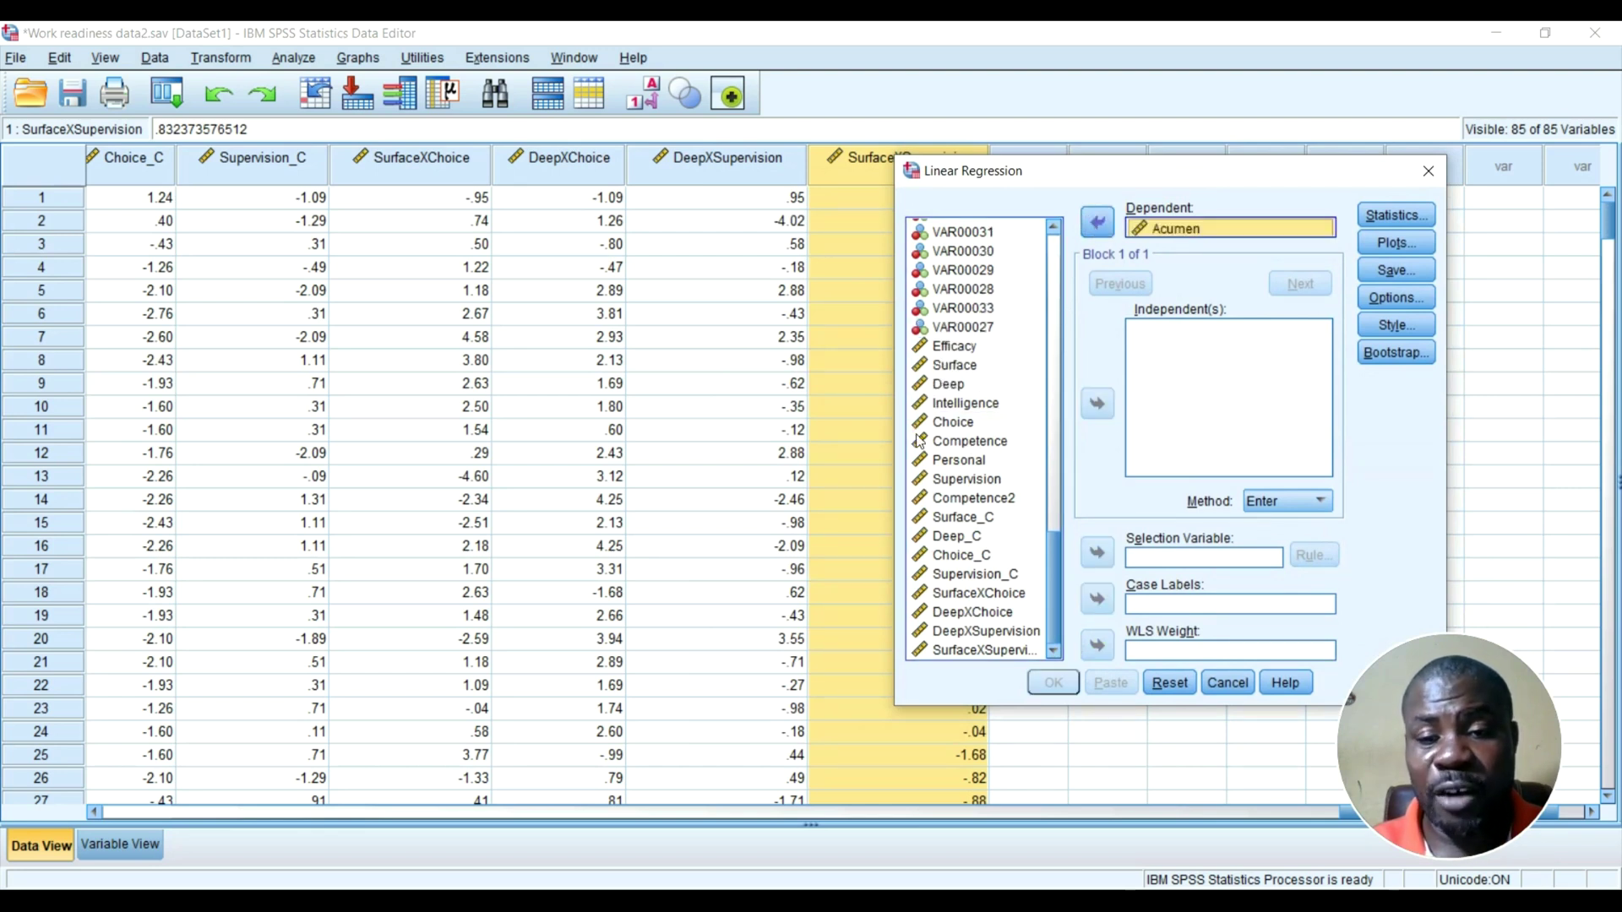
Add the centred variables Surface_C, Deep_C, Choice_C and Supervision_C as independent variables.
{"action": "left_click", "coordinate": [971, 524]}
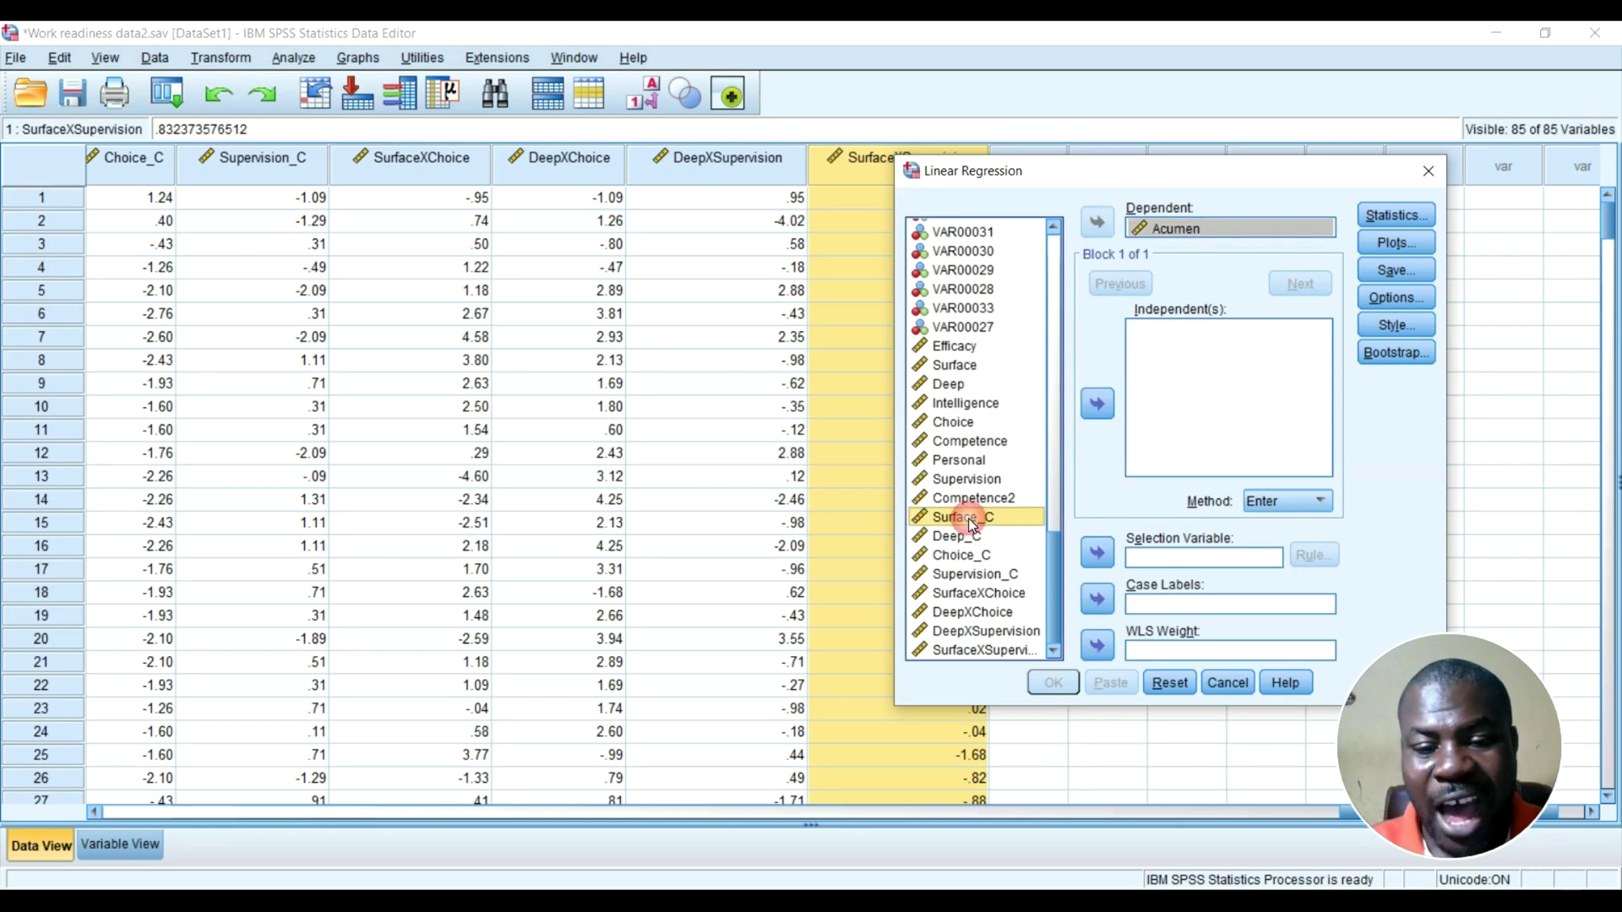
{"action": "left_click", "coordinate": [955, 367]}
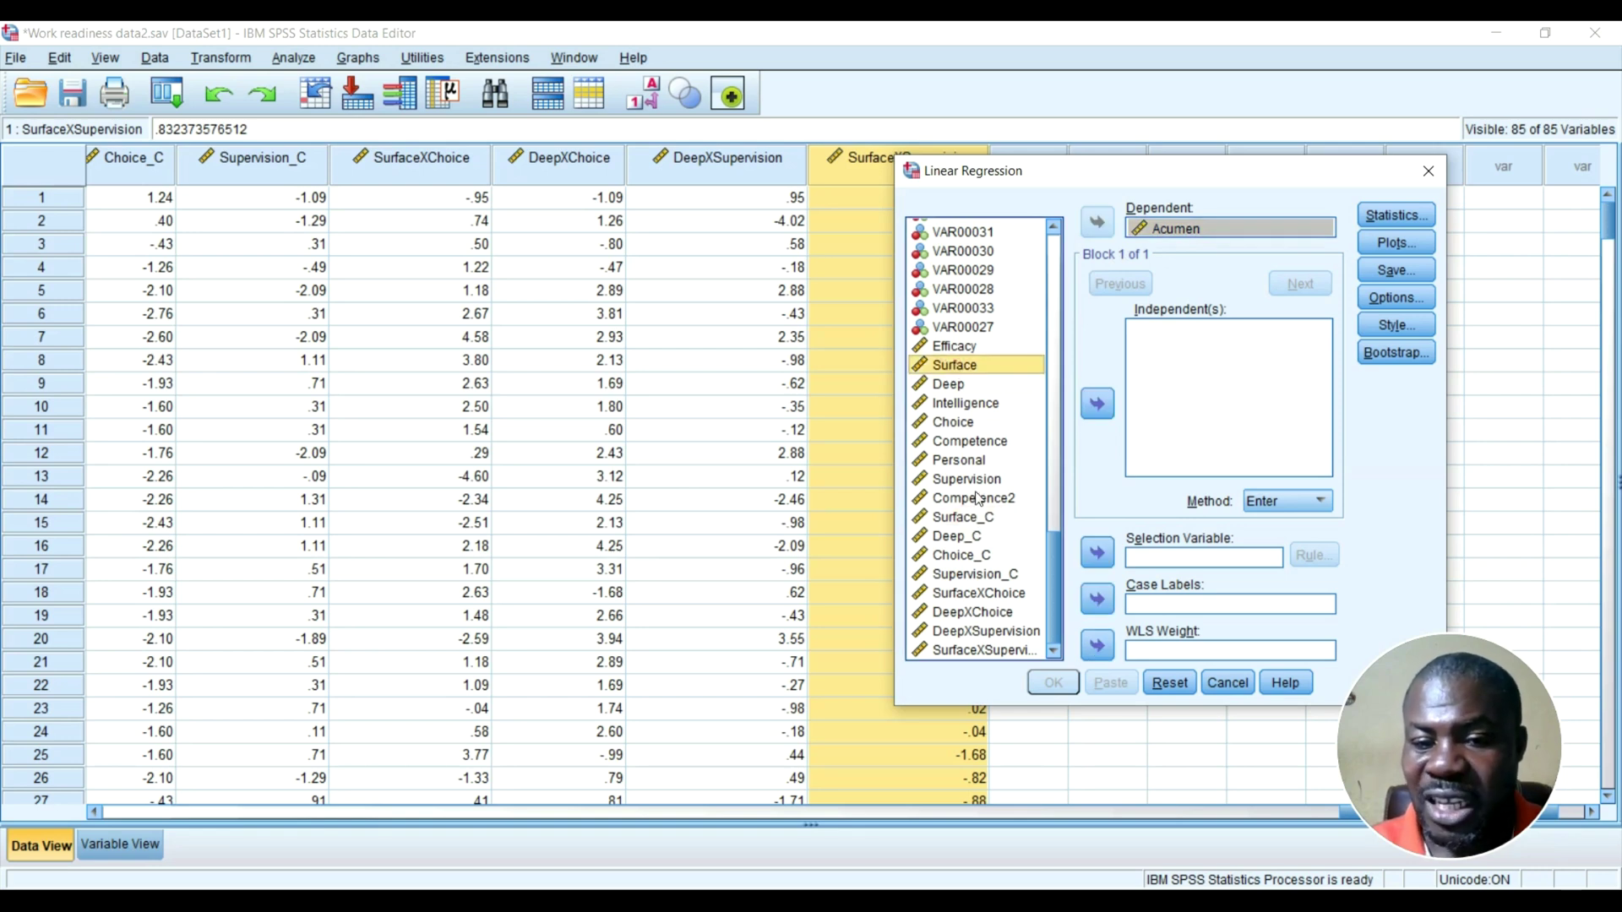
{"action": "left_click", "coordinate": [968, 518]}
{"action": "key", "text": "shift+Down"}
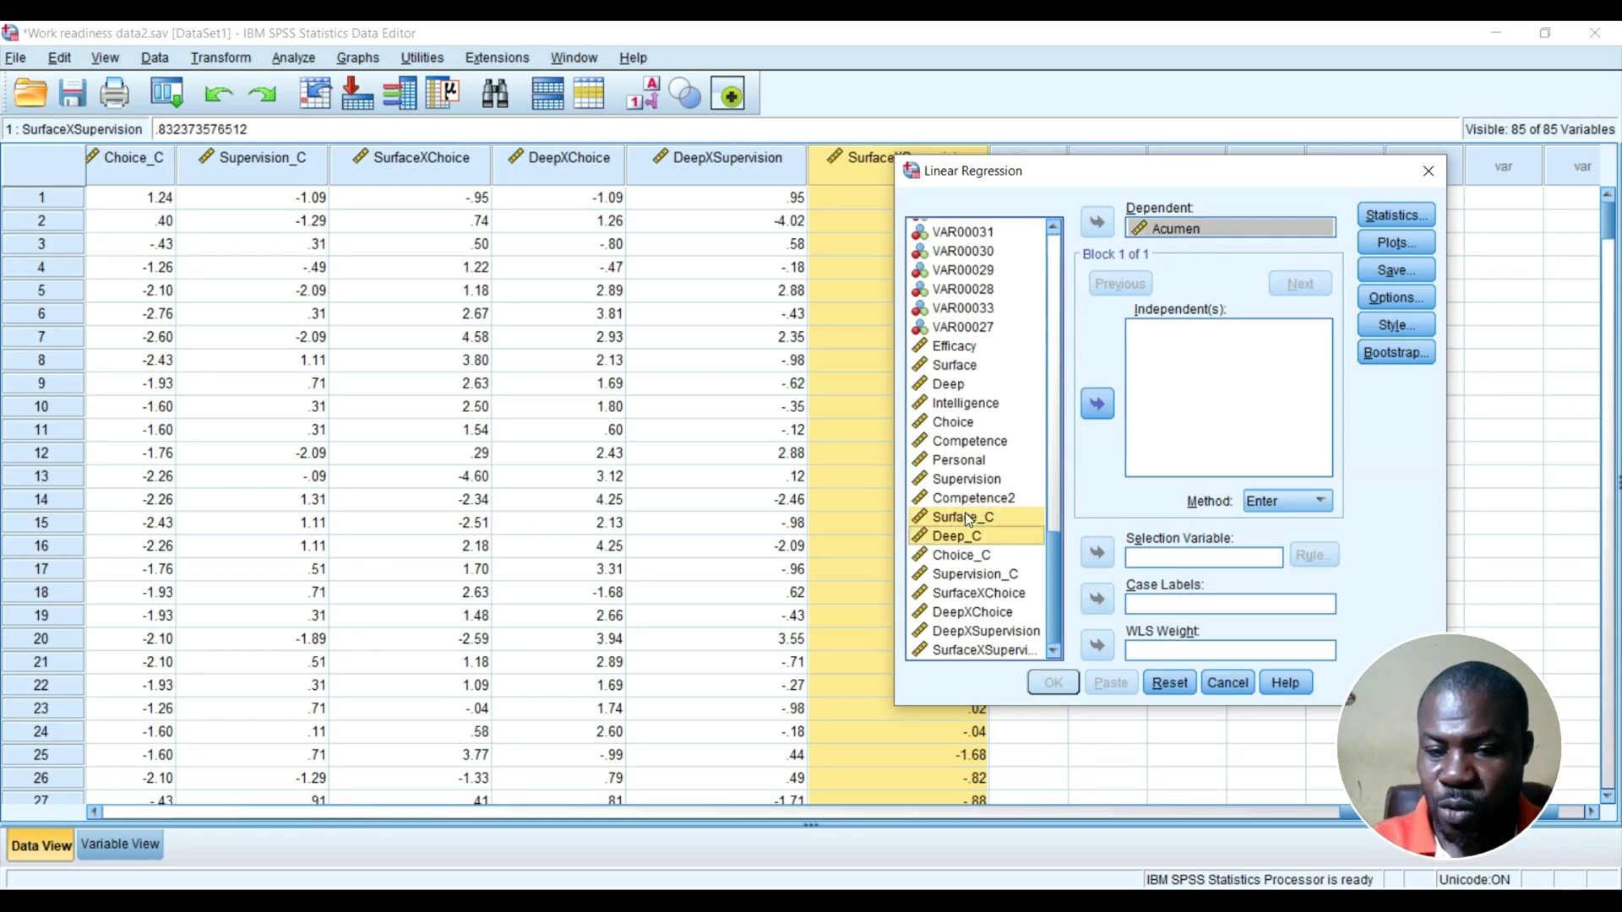
{"action": "left_click", "coordinate": [1097, 404]}
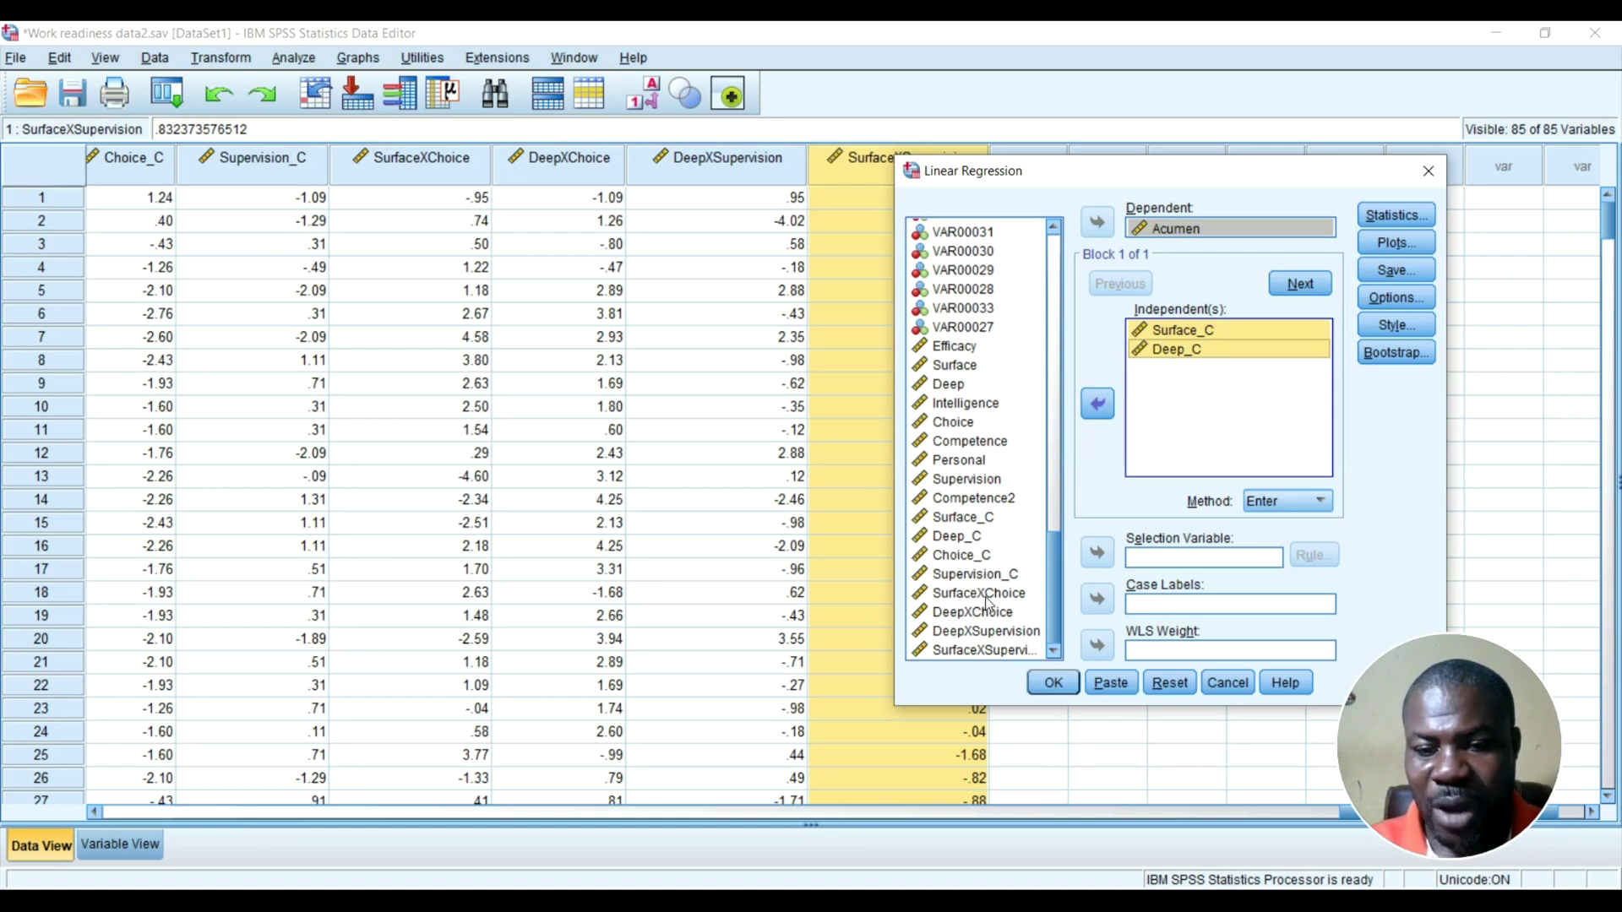
{"action": "left_click", "coordinate": [981, 560]}
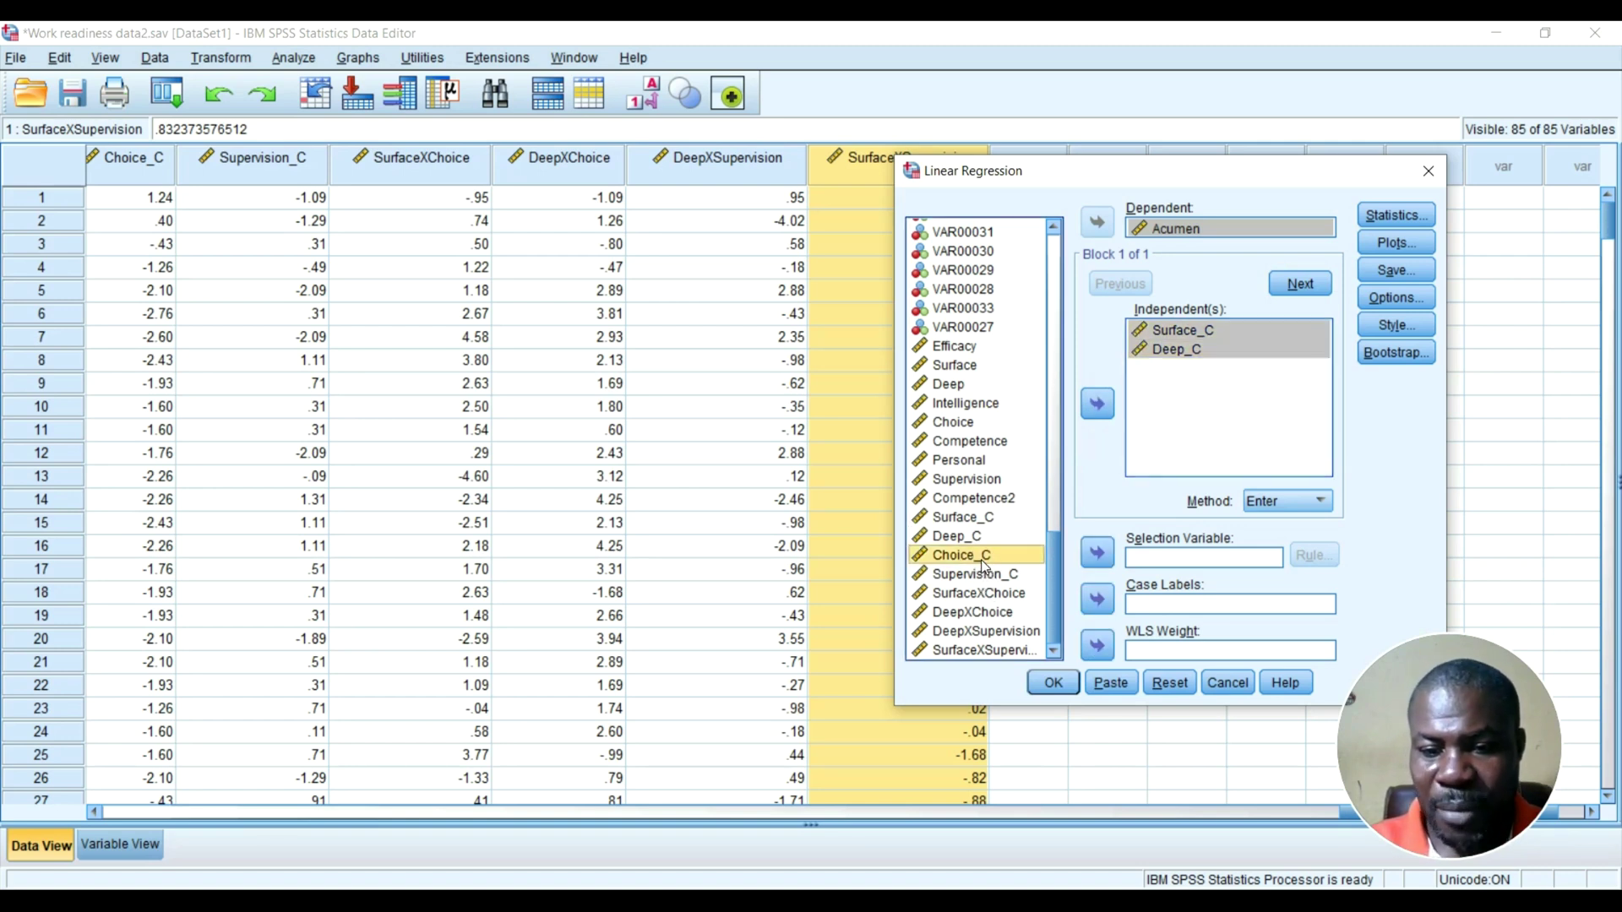
{"action": "key", "text": "shift+Down"}
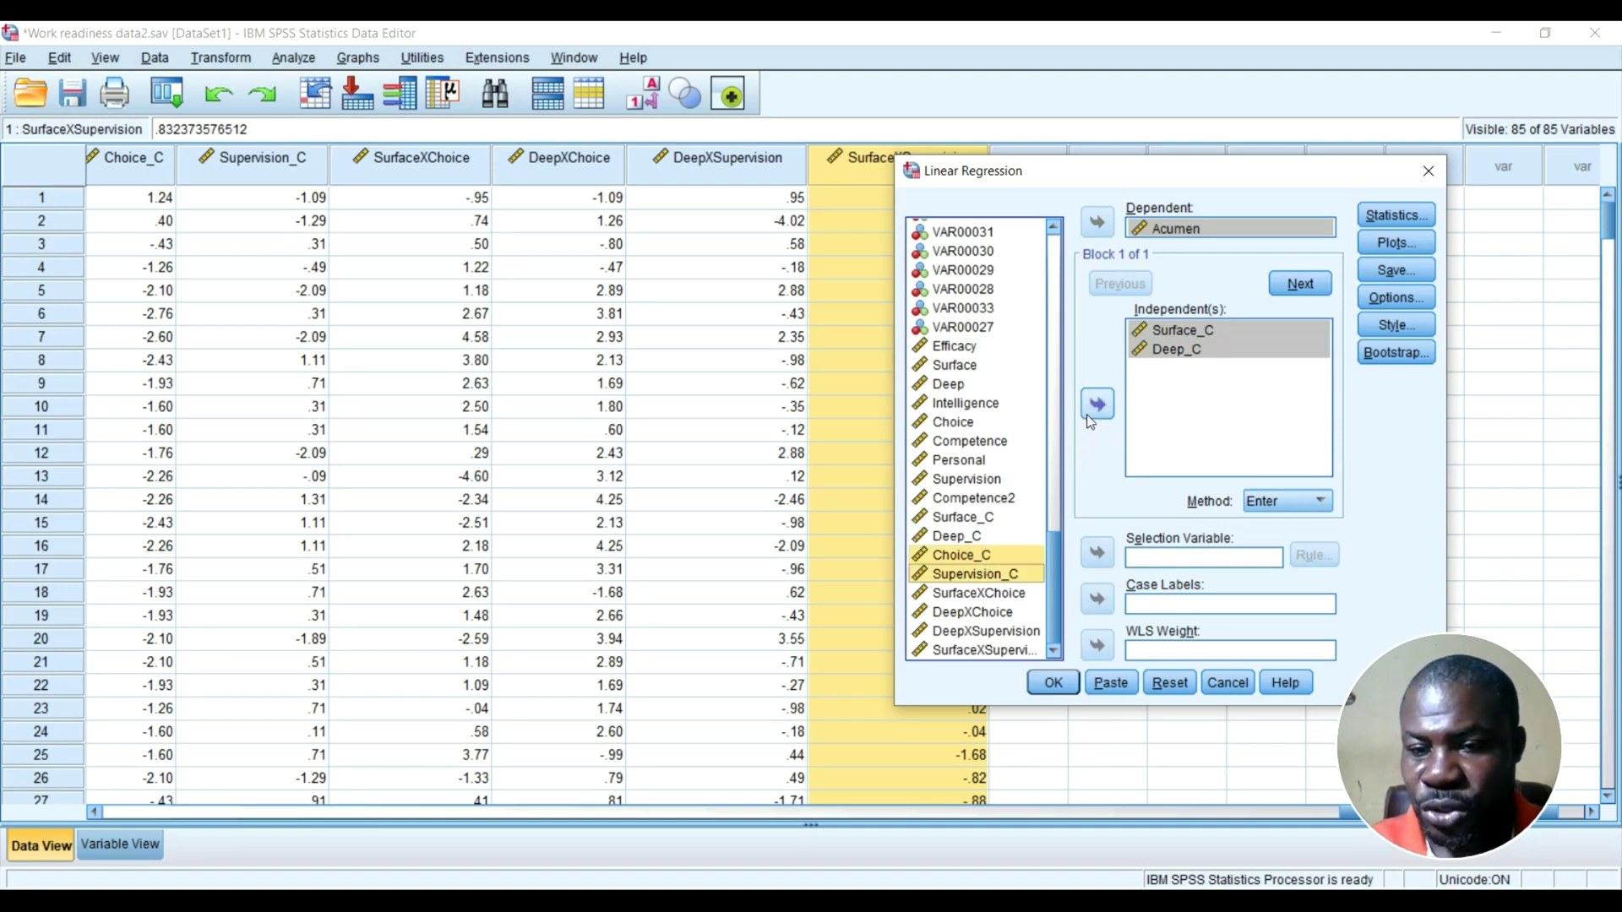
{"action": "left_click", "coordinate": [1096, 404]}
Add the interaction terms SurfaceXChoice, DeepXChoice, DeepXSupervision and SurfaceXSupervision to the independent variables.
{"action": "left_click", "coordinate": [978, 575]}
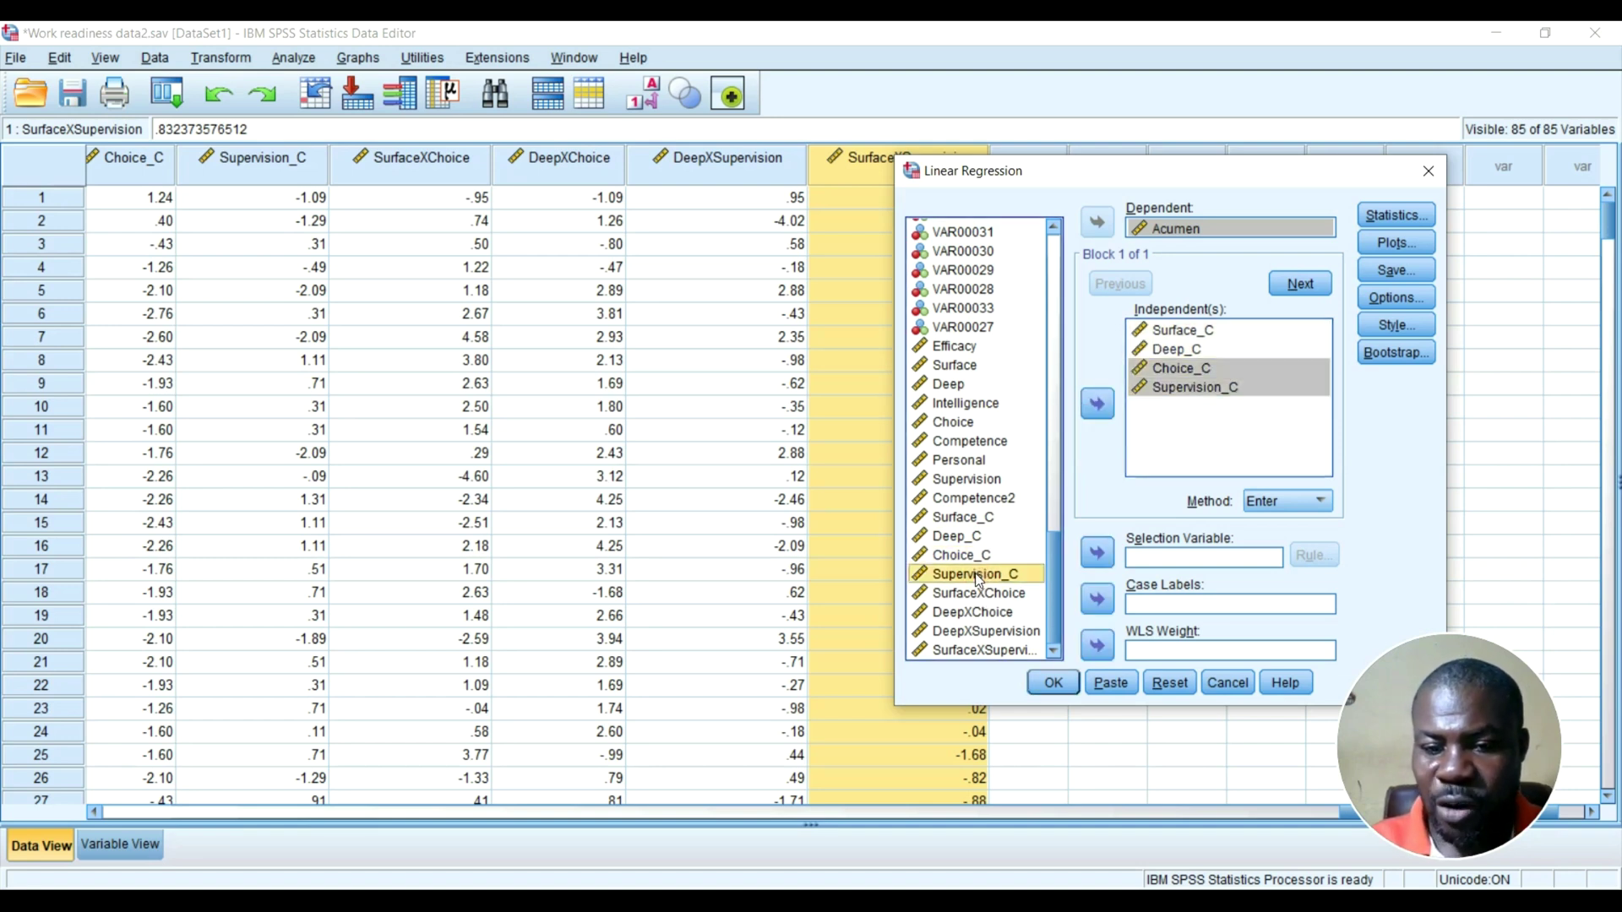
{"action": "key", "text": "shift+Down"}
{"action": "key", "text": "shift+Down"}
{"action": "key", "text": "shift+Down"}
{"action": "key", "text": "shift+Down"}
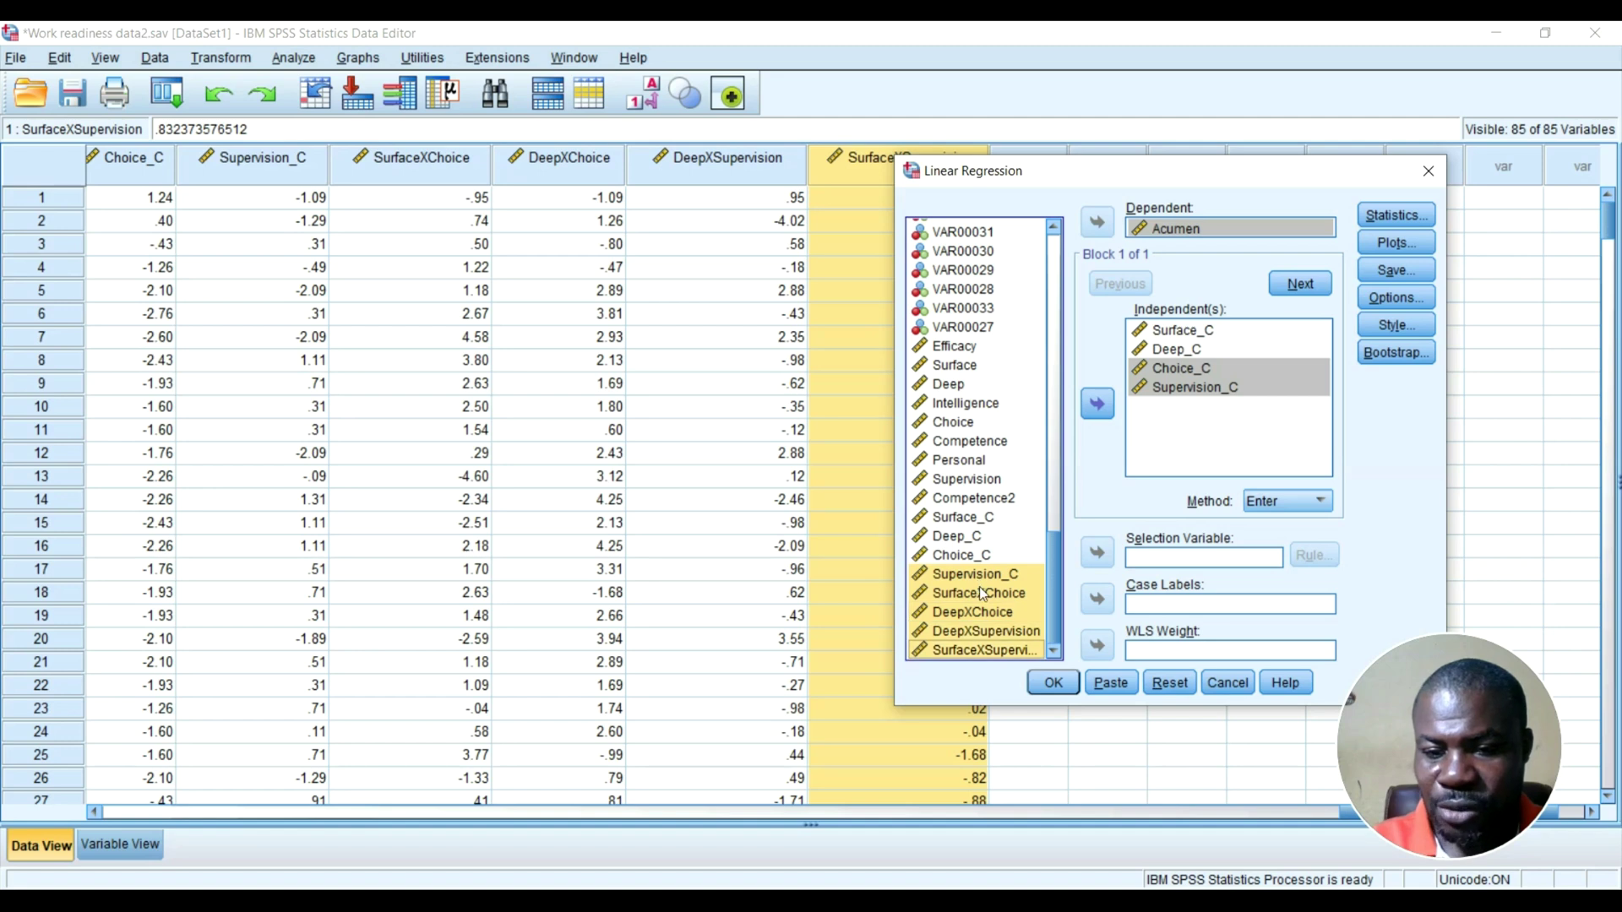
{"action": "left_click", "coordinate": [1097, 405]}
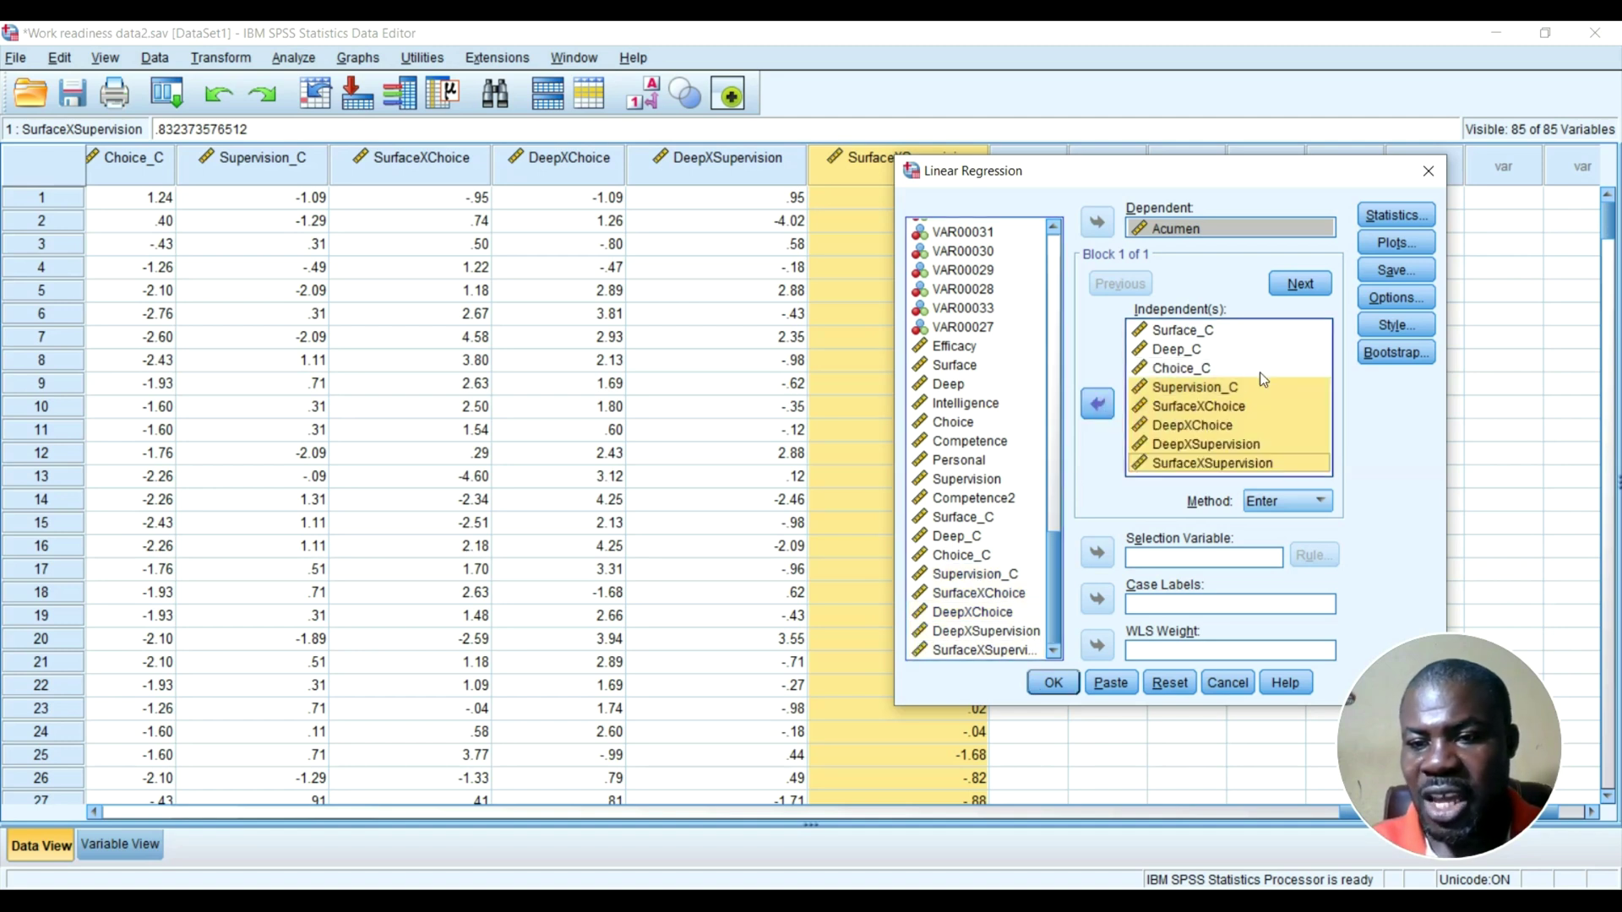
Request 95% confidence intervals for the coefficients and run the regression through to its Coefficients table.
{"action": "left_click", "coordinate": [1392, 218]}
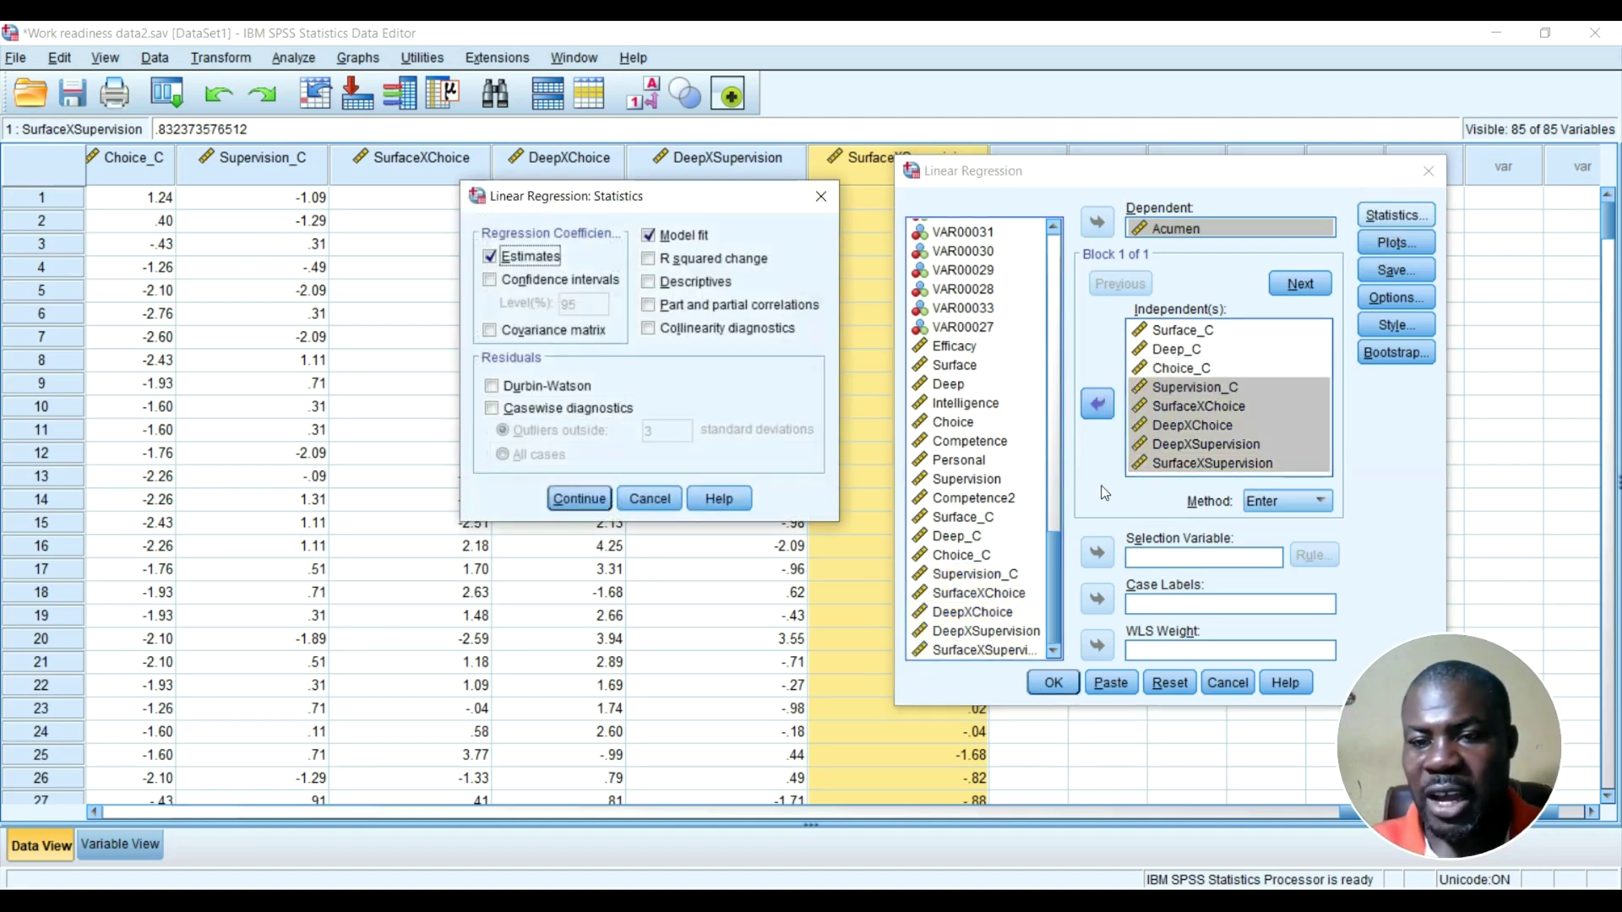
{"action": "left_click", "coordinate": [598, 280]}
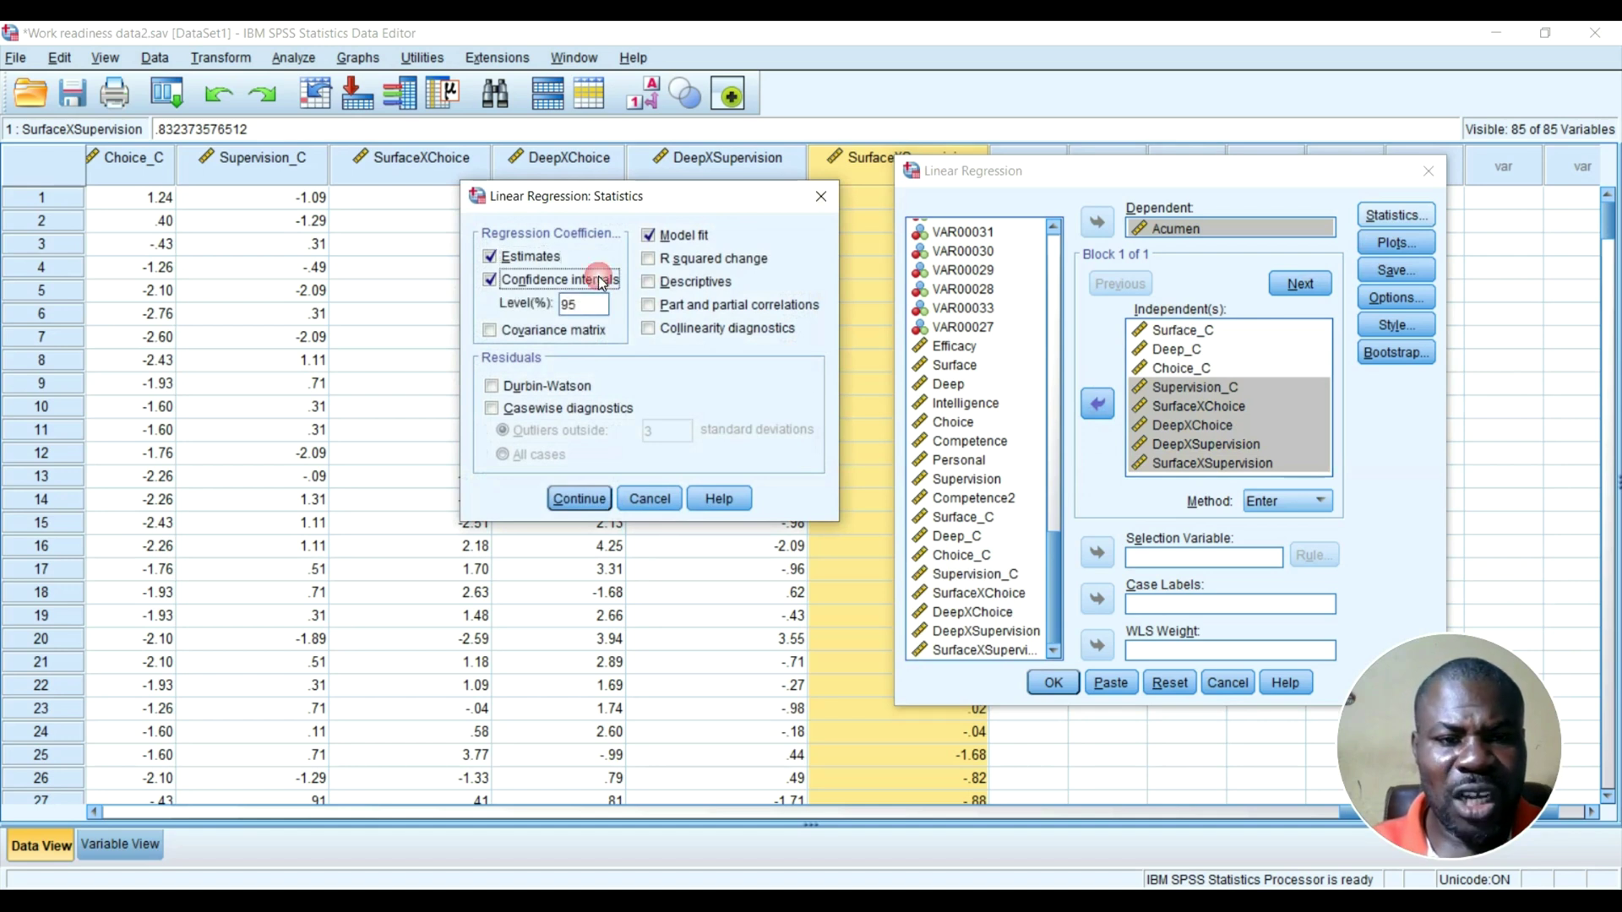
{"action": "left_click", "coordinate": [604, 498]}
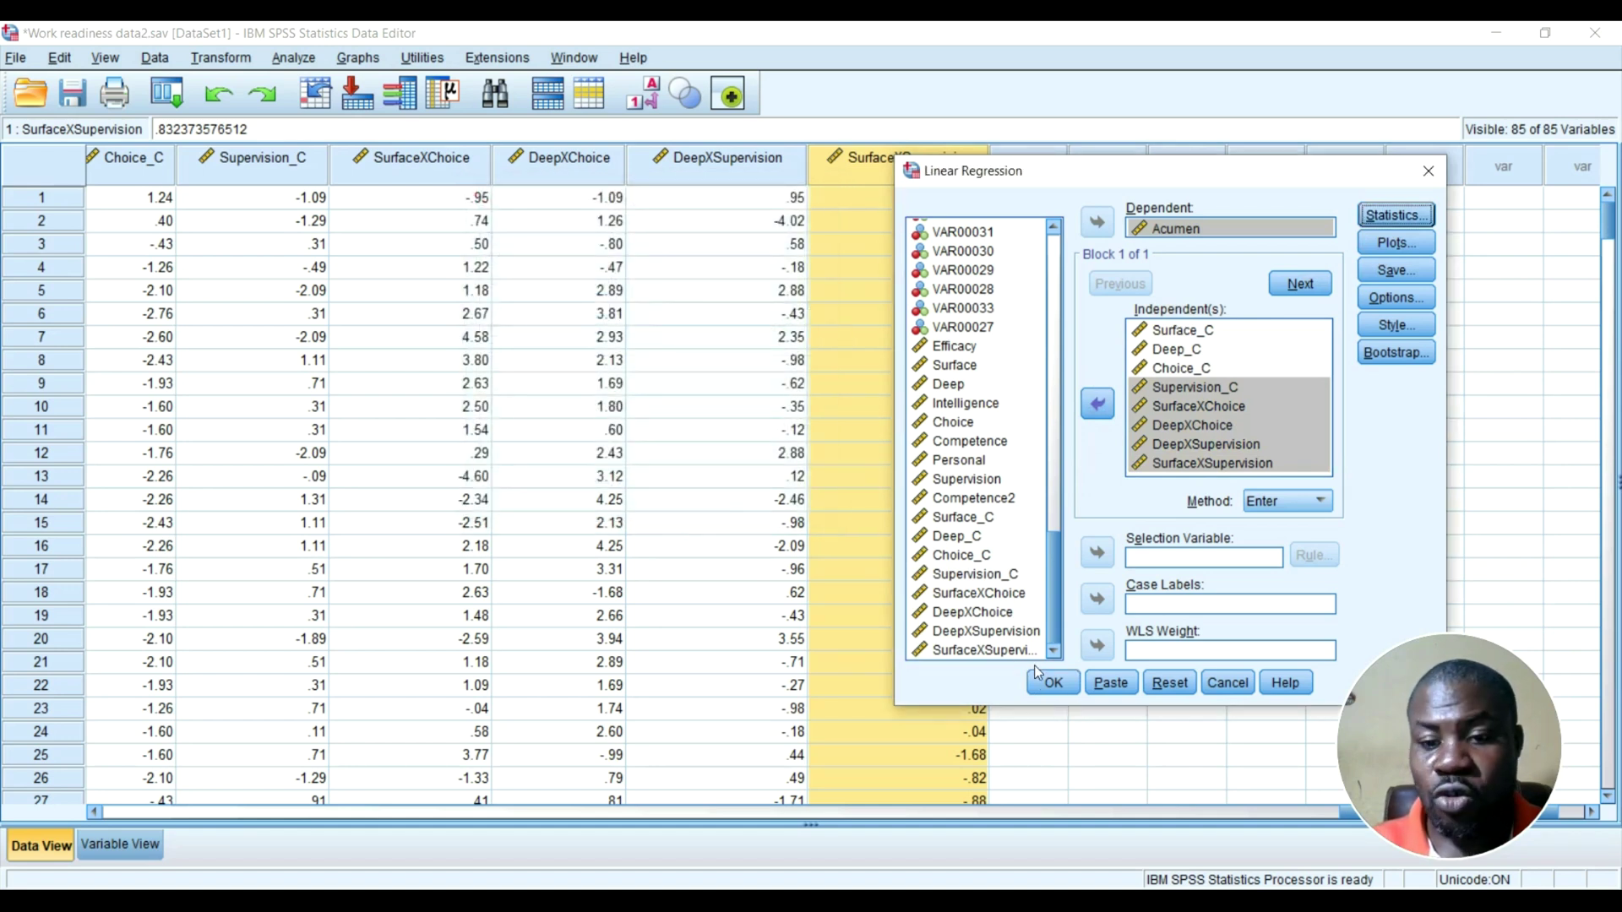
{"action": "left_click", "coordinate": [1060, 688]}
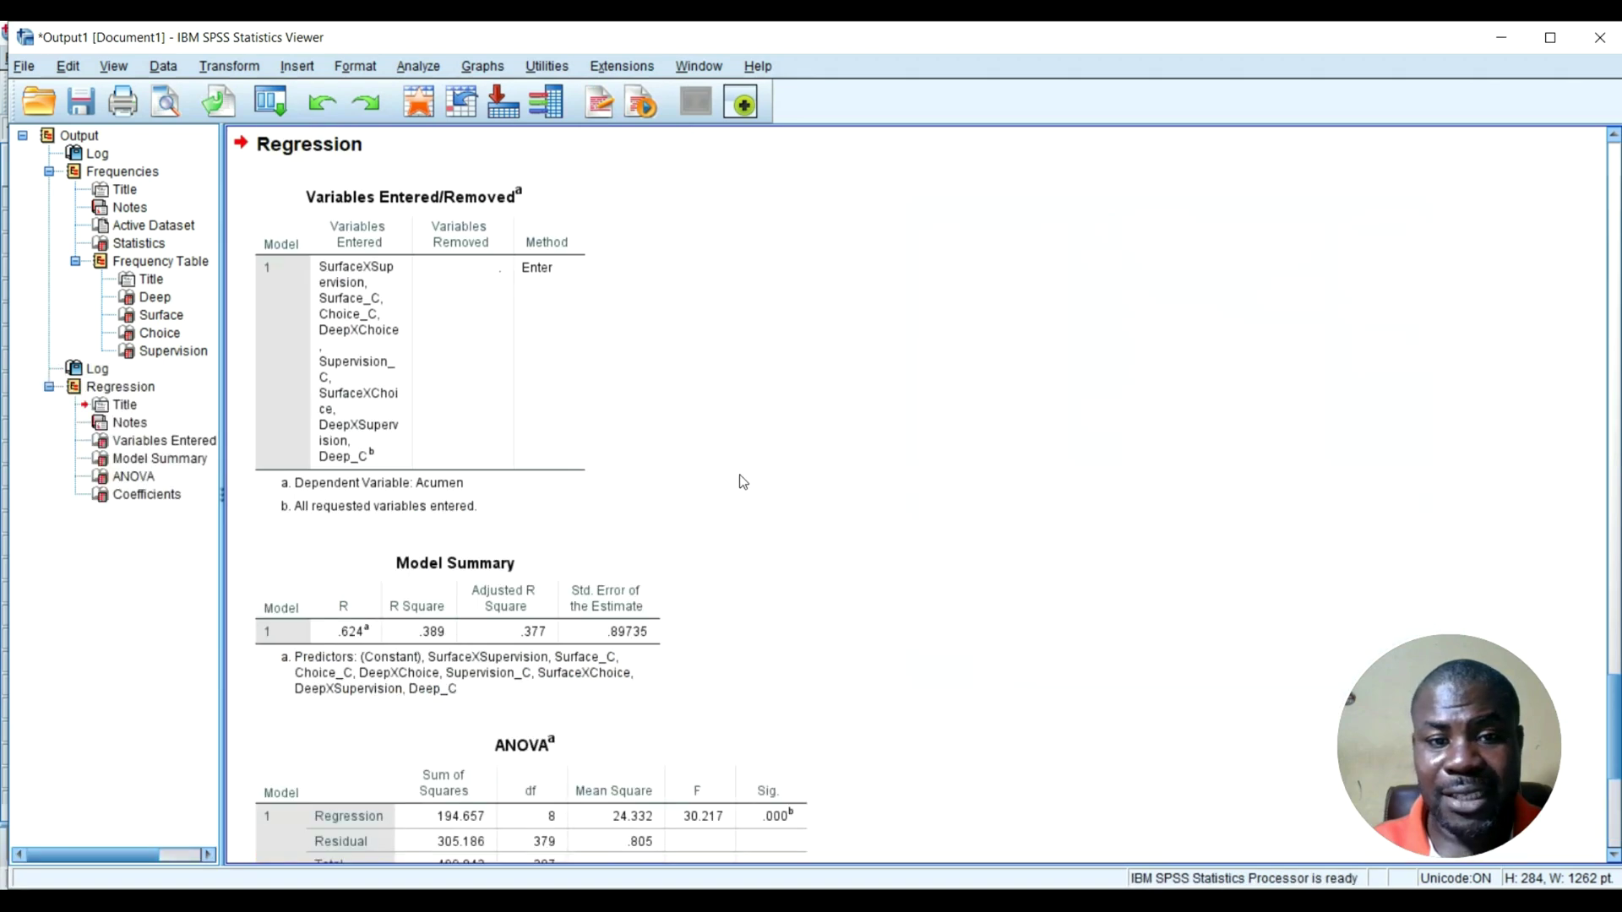
{"action": "scroll", "coordinate": [742, 482], "scroll_direction": "down", "scroll_amount": 5}
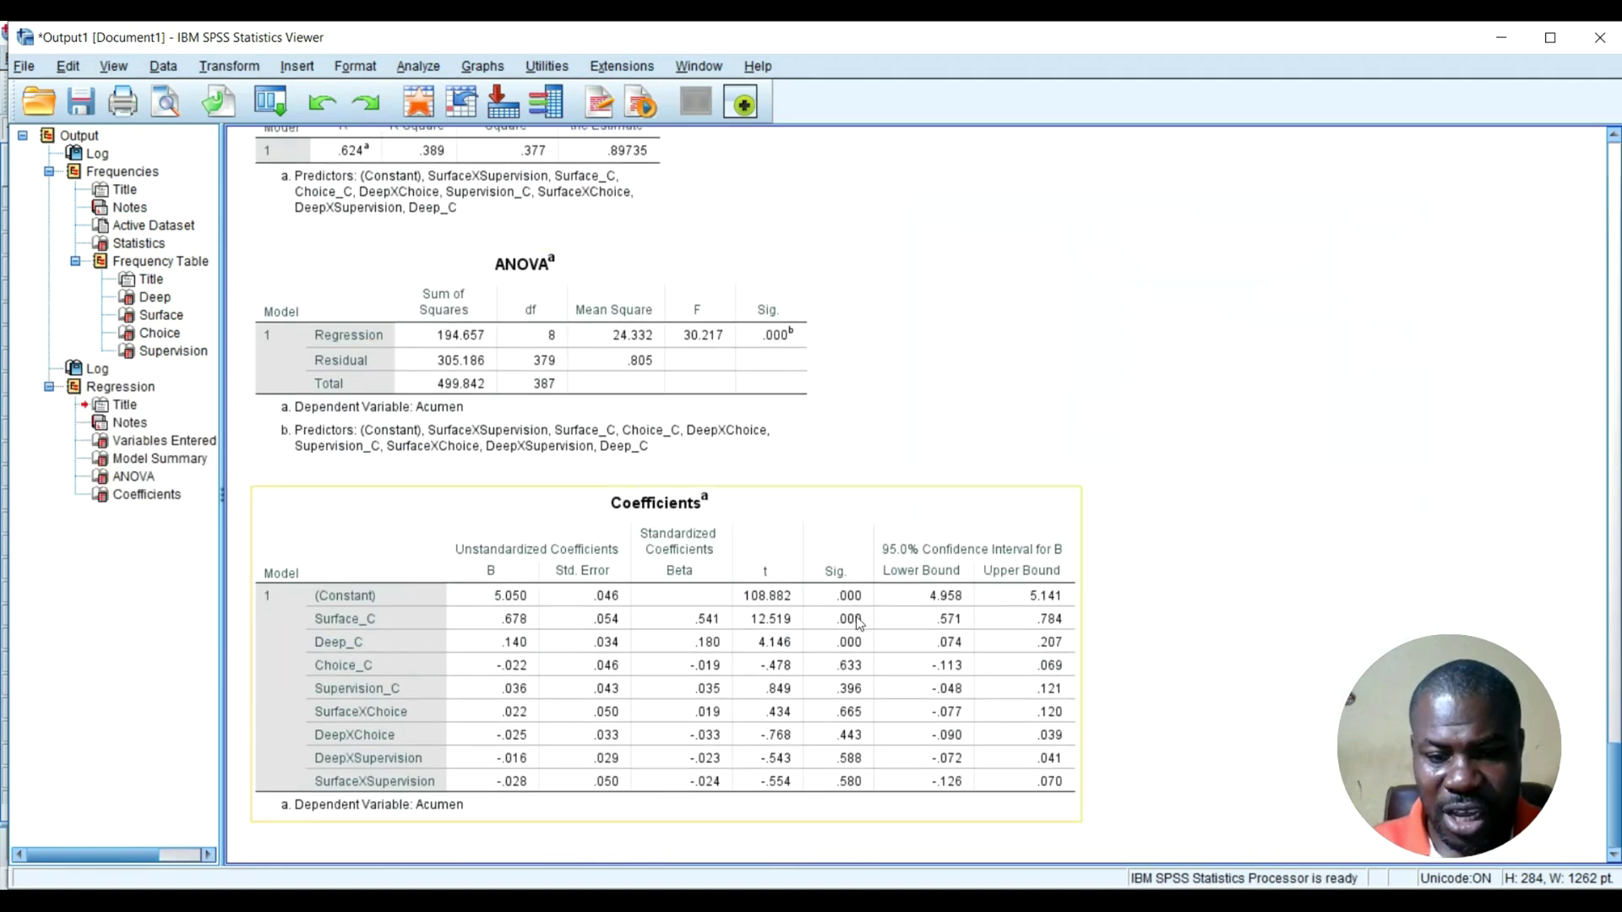
Reopen Linear Regression and remove all centred variables and interaction terms from the independent variables.
{"action": "left_click", "coordinate": [270, 102]}
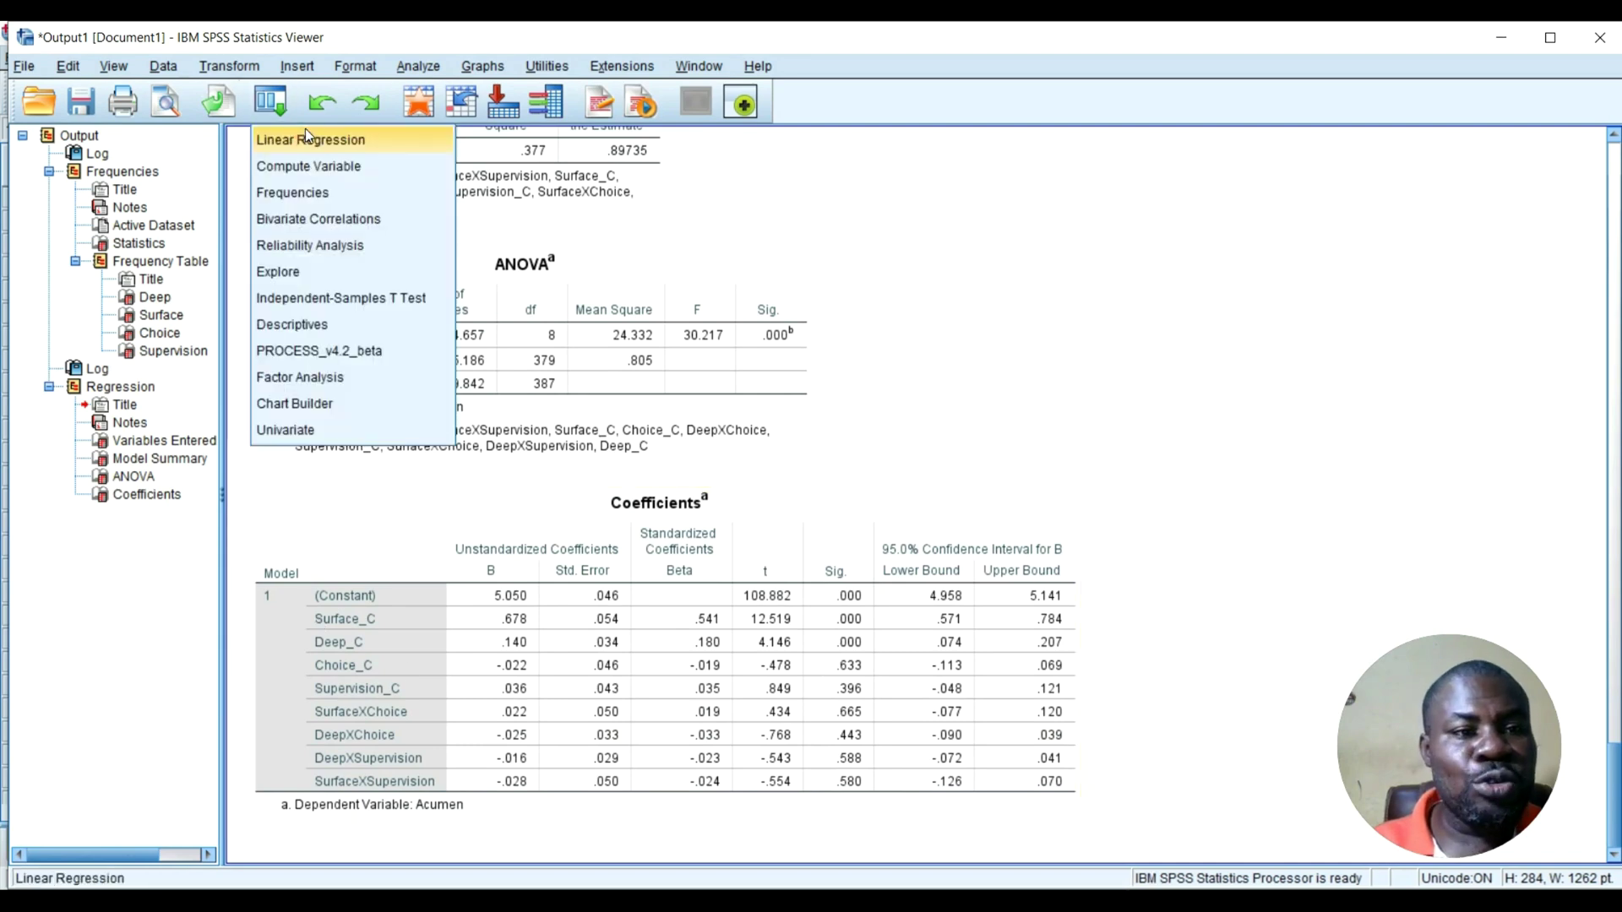
{"action": "left_click", "coordinate": [307, 135]}
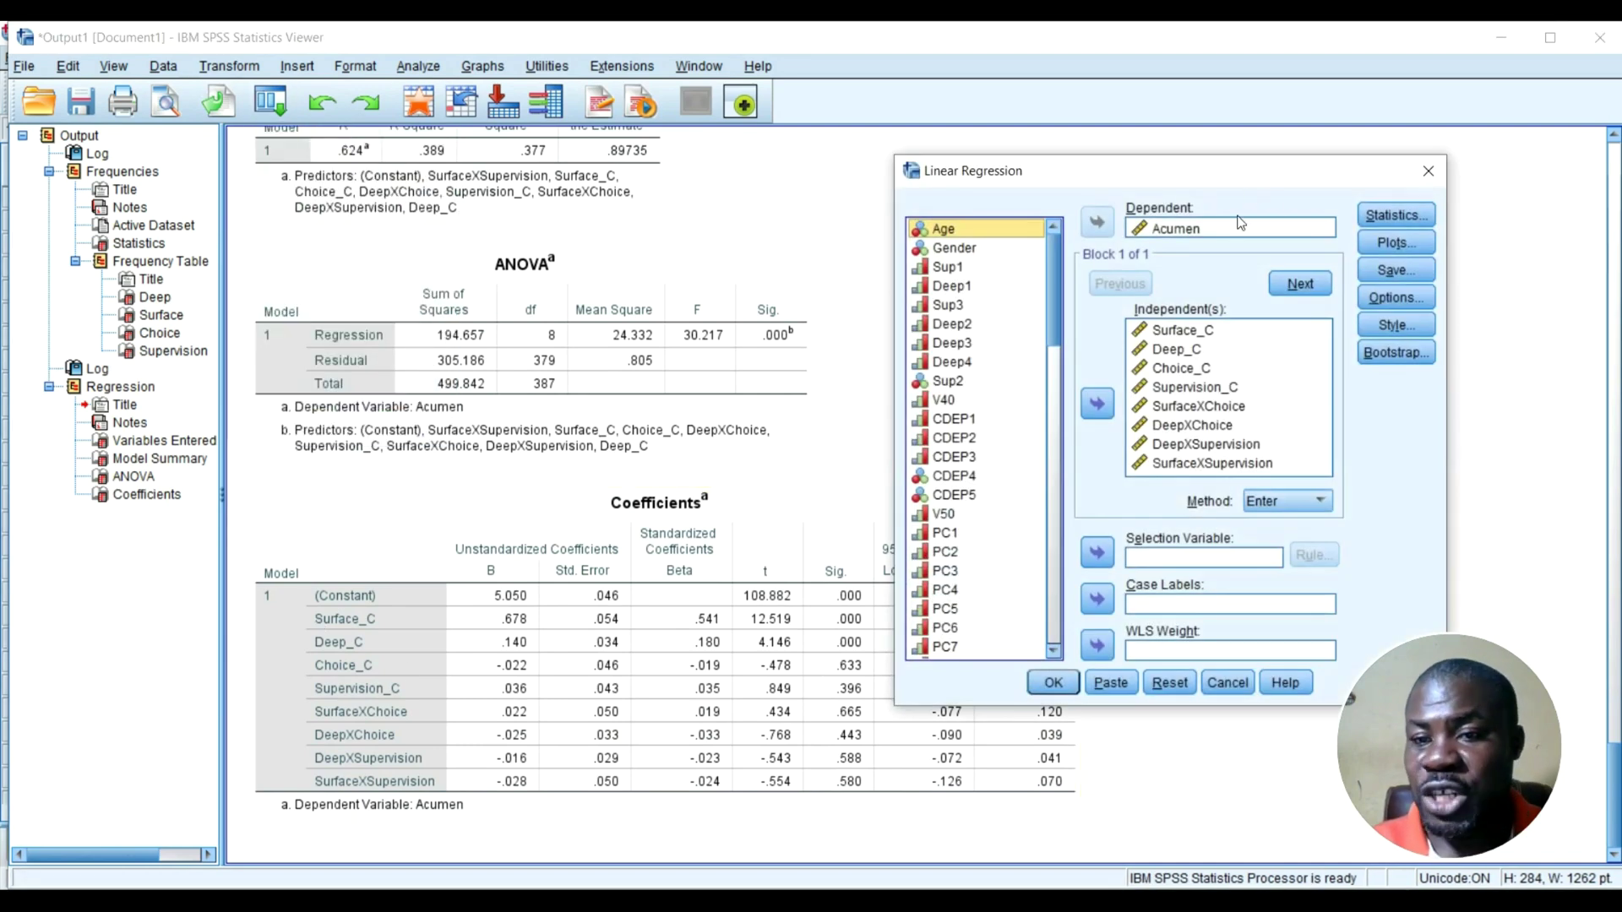
{"action": "left_click", "coordinate": [1203, 369]}
{"action": "key", "text": "shift+Down"}
{"action": "key", "text": "shift+Down"}
{"action": "key", "text": "shift+Down"}
{"action": "key", "text": "shift+Down"}
{"action": "key", "text": "shift+Down"}
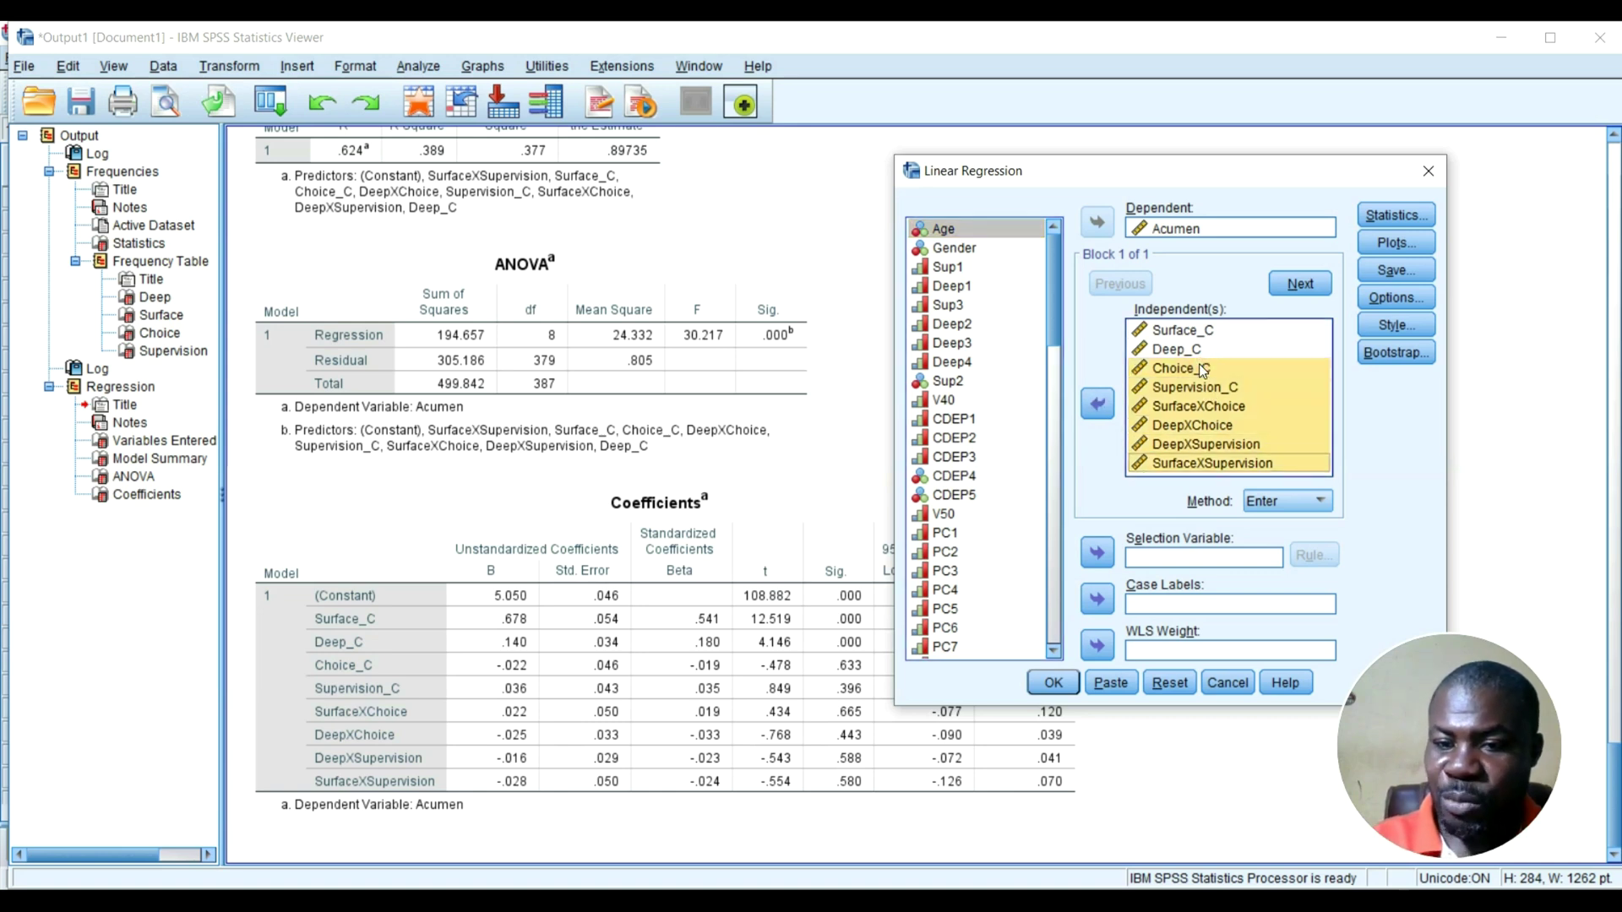
{"action": "left_click", "coordinate": [1098, 403]}
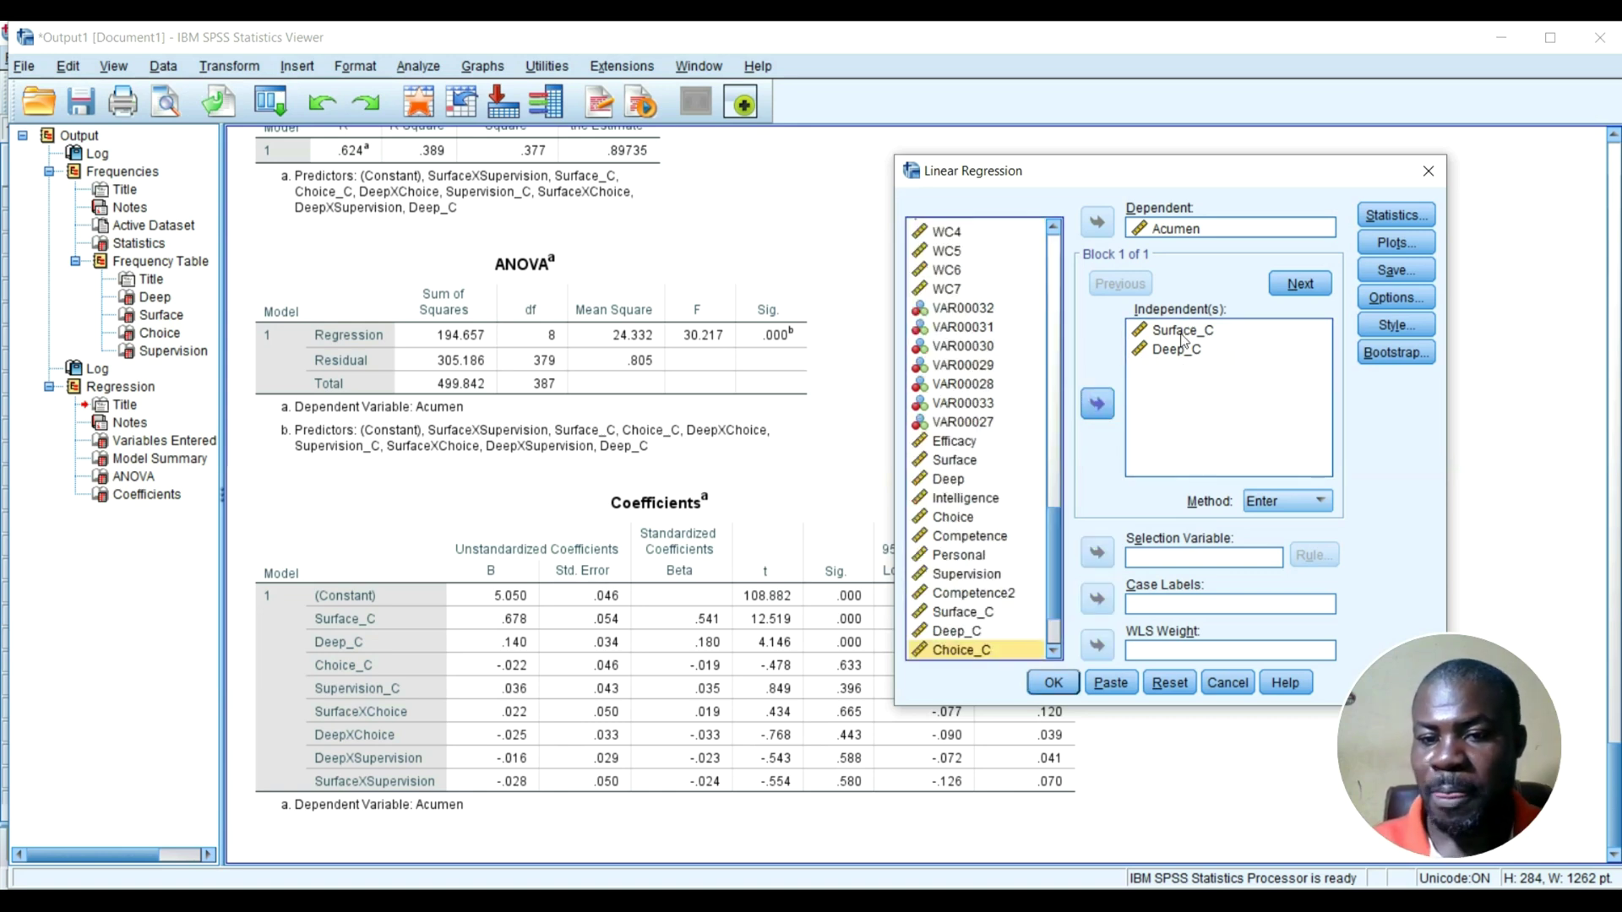
{"action": "left_click", "coordinate": [1218, 333]}
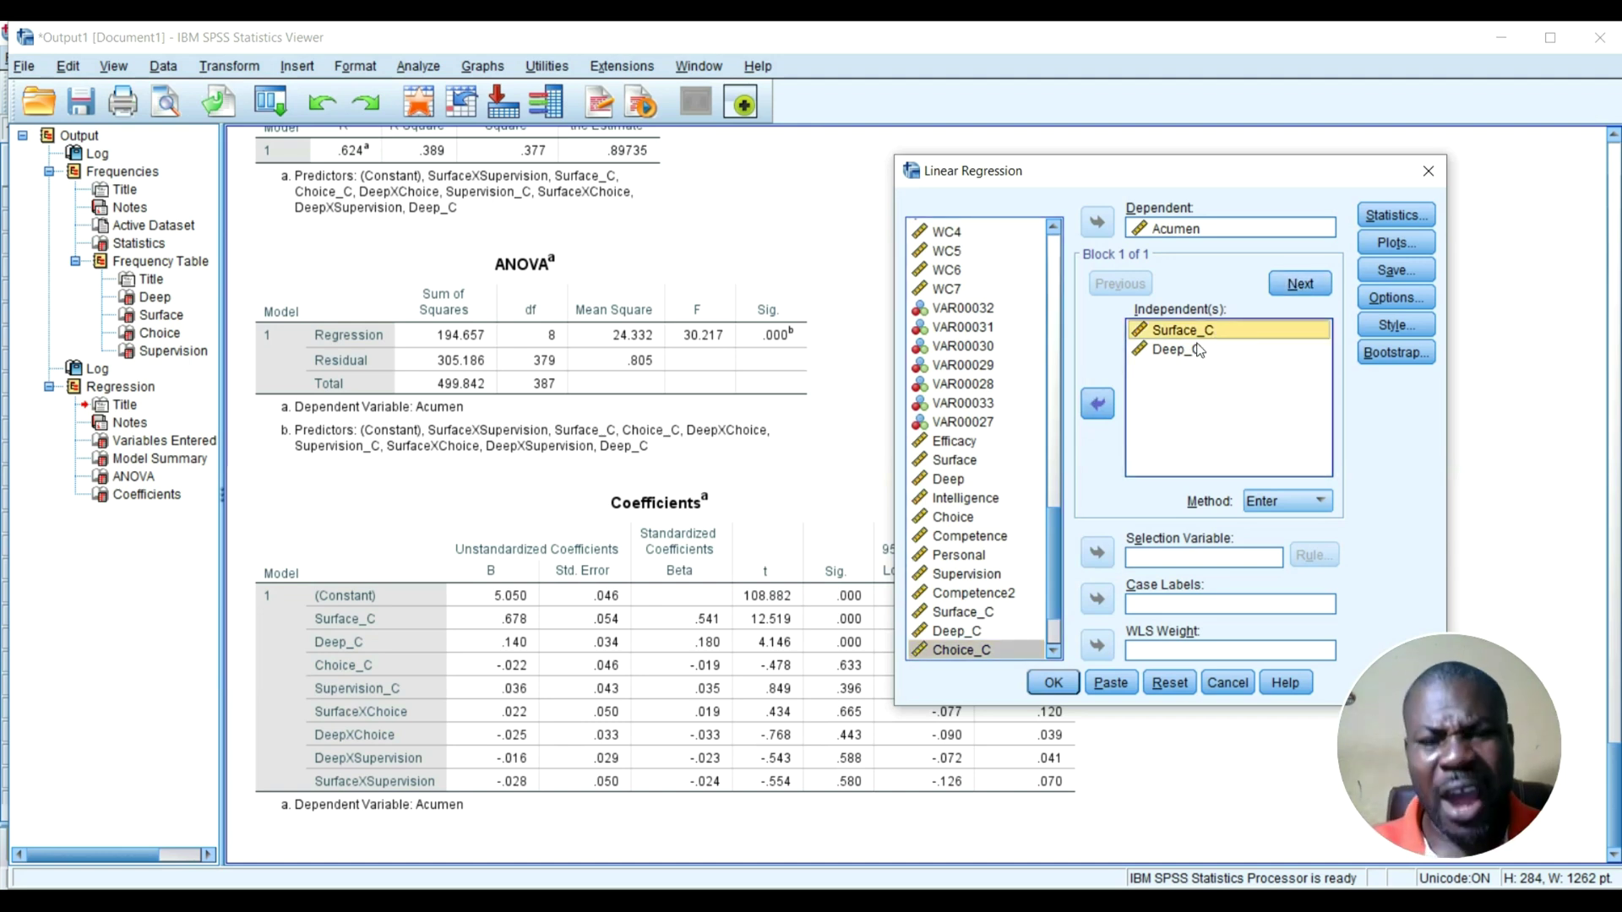
{"action": "left_click", "coordinate": [1198, 350], "text": "shift"}
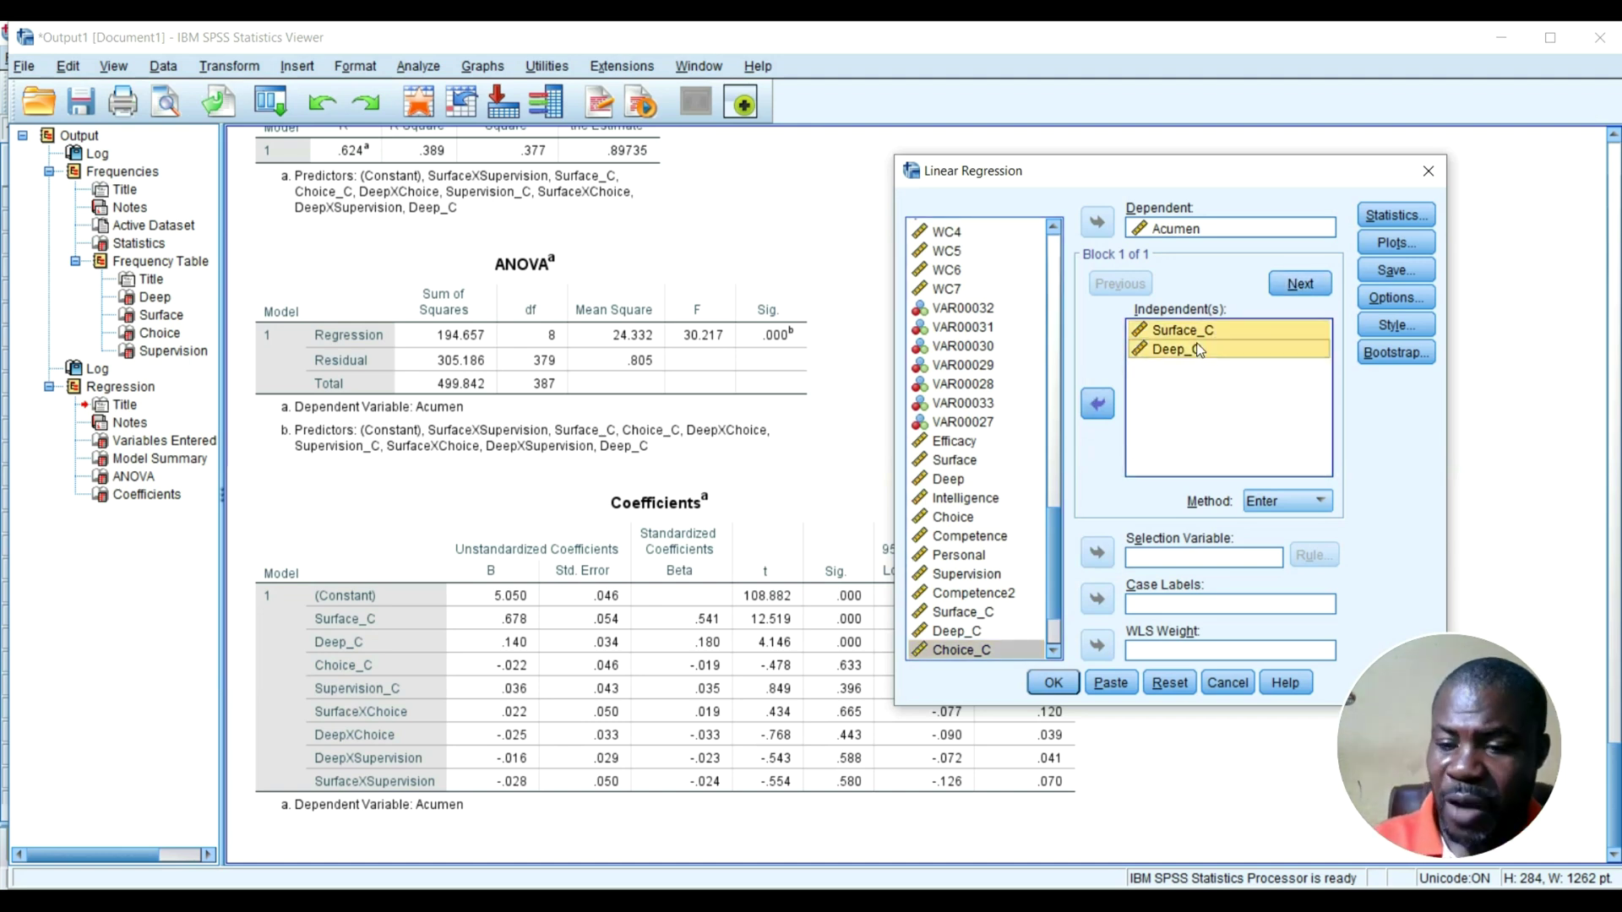
{"action": "left_click", "coordinate": [1098, 403]}
Enter Age and Gender as the independent variables of the first block.
{"action": "scroll", "coordinate": [938, 313], "scroll_direction": "up", "scroll_amount": 10}
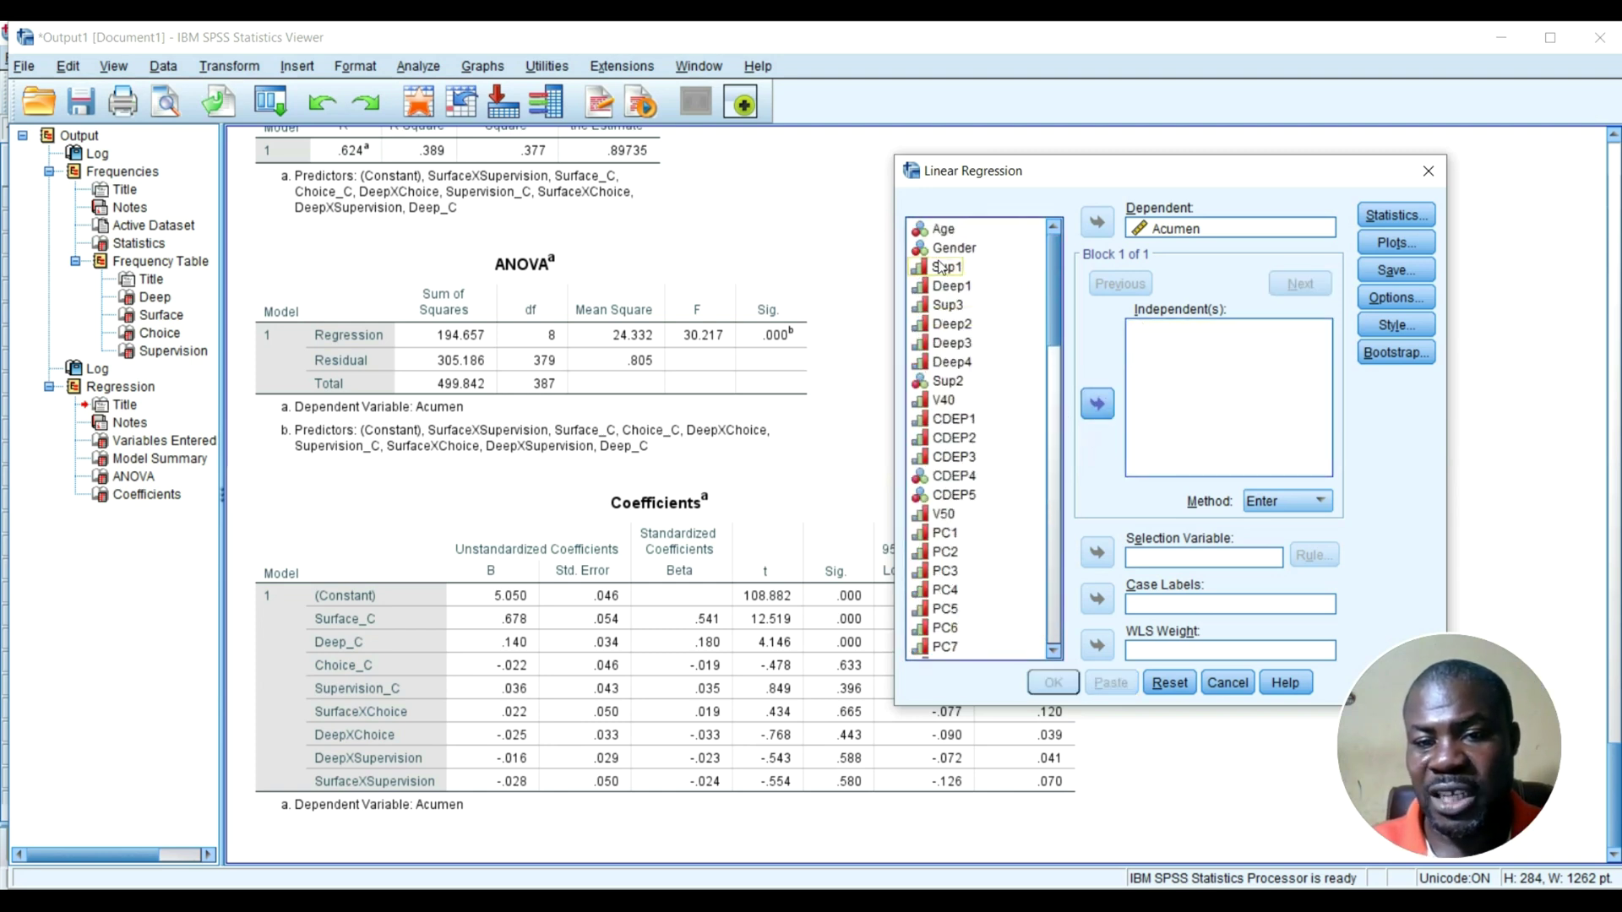
{"action": "left_click", "coordinate": [940, 231]}
{"action": "left_click", "coordinate": [948, 247], "text": "shift"}
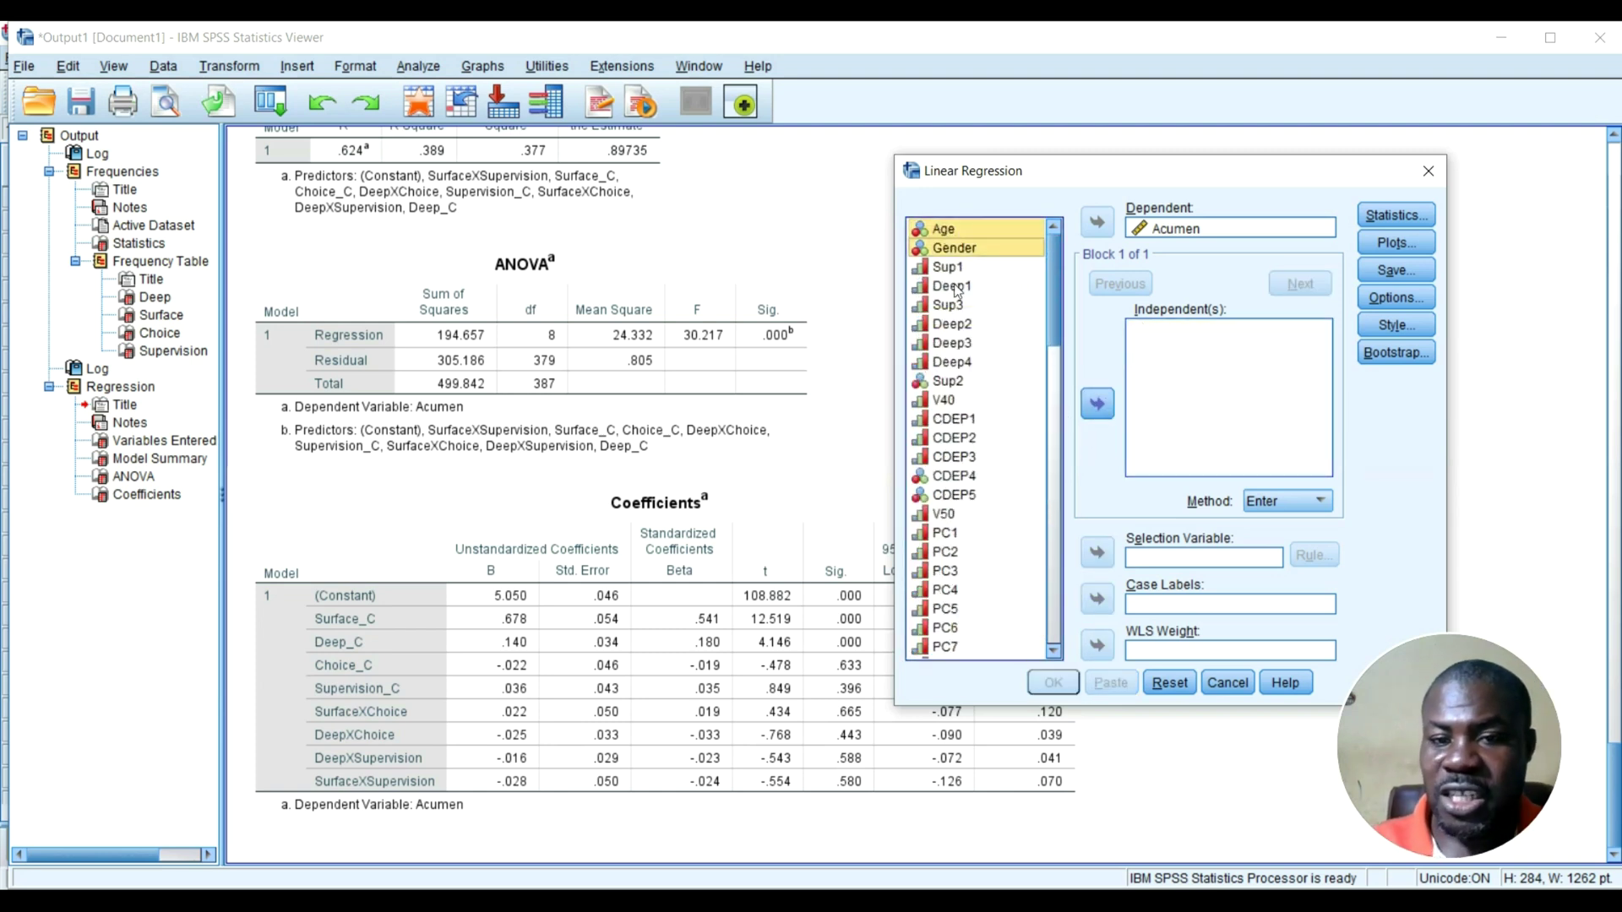
{"action": "left_click", "coordinate": [1097, 409]}
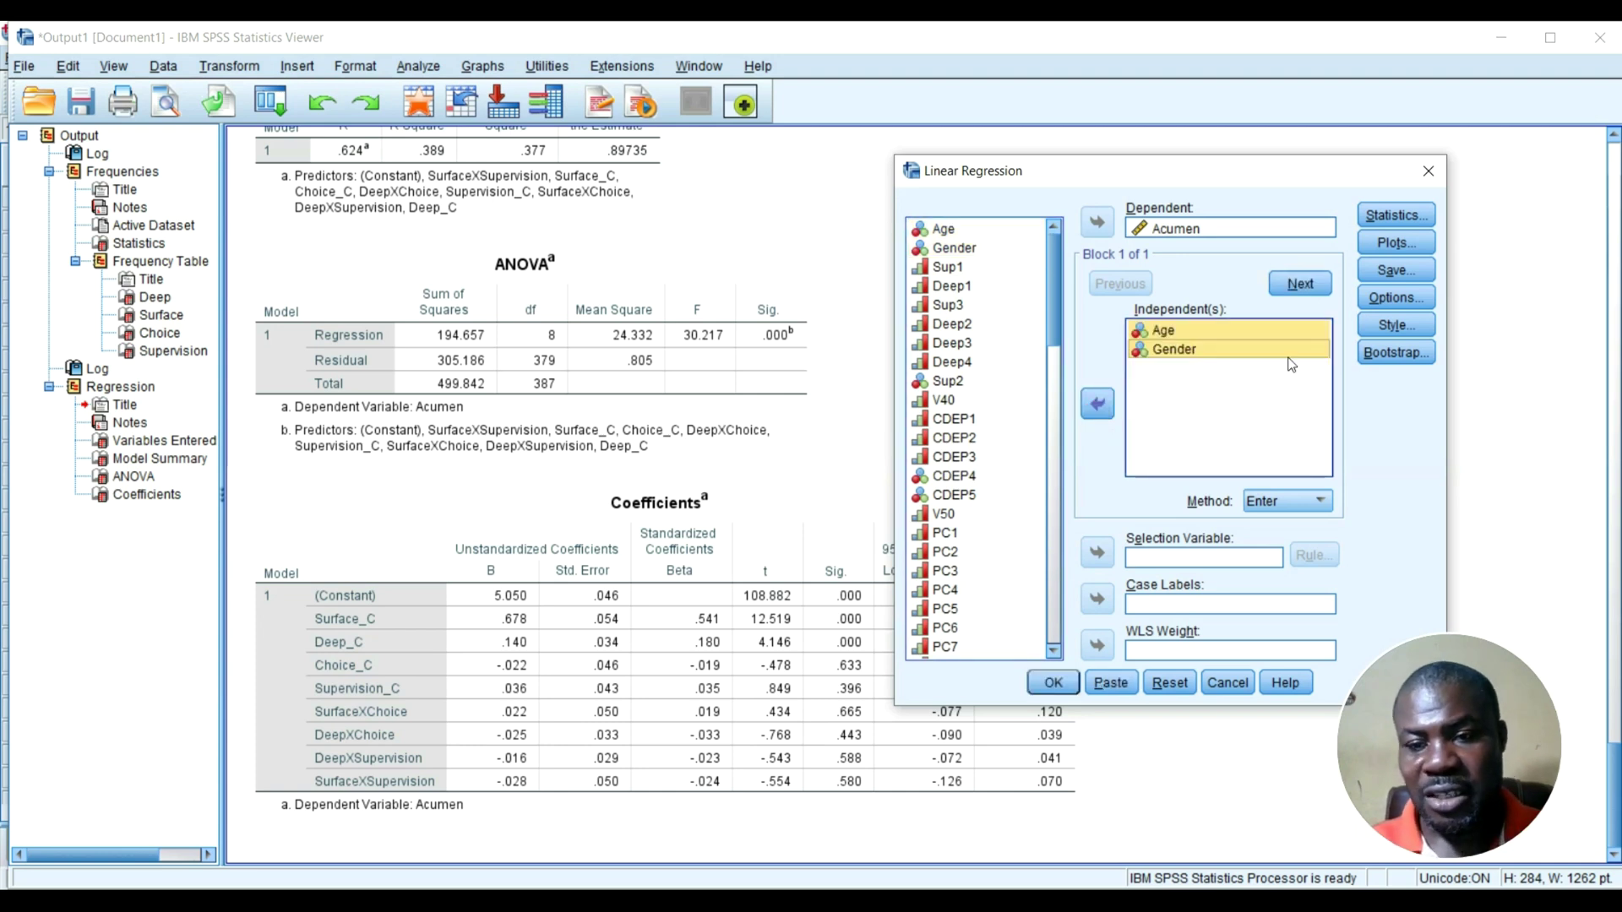
Start a second block and enter Surface_C and Deep_C as its independent variables.
{"action": "left_click", "coordinate": [1295, 296]}
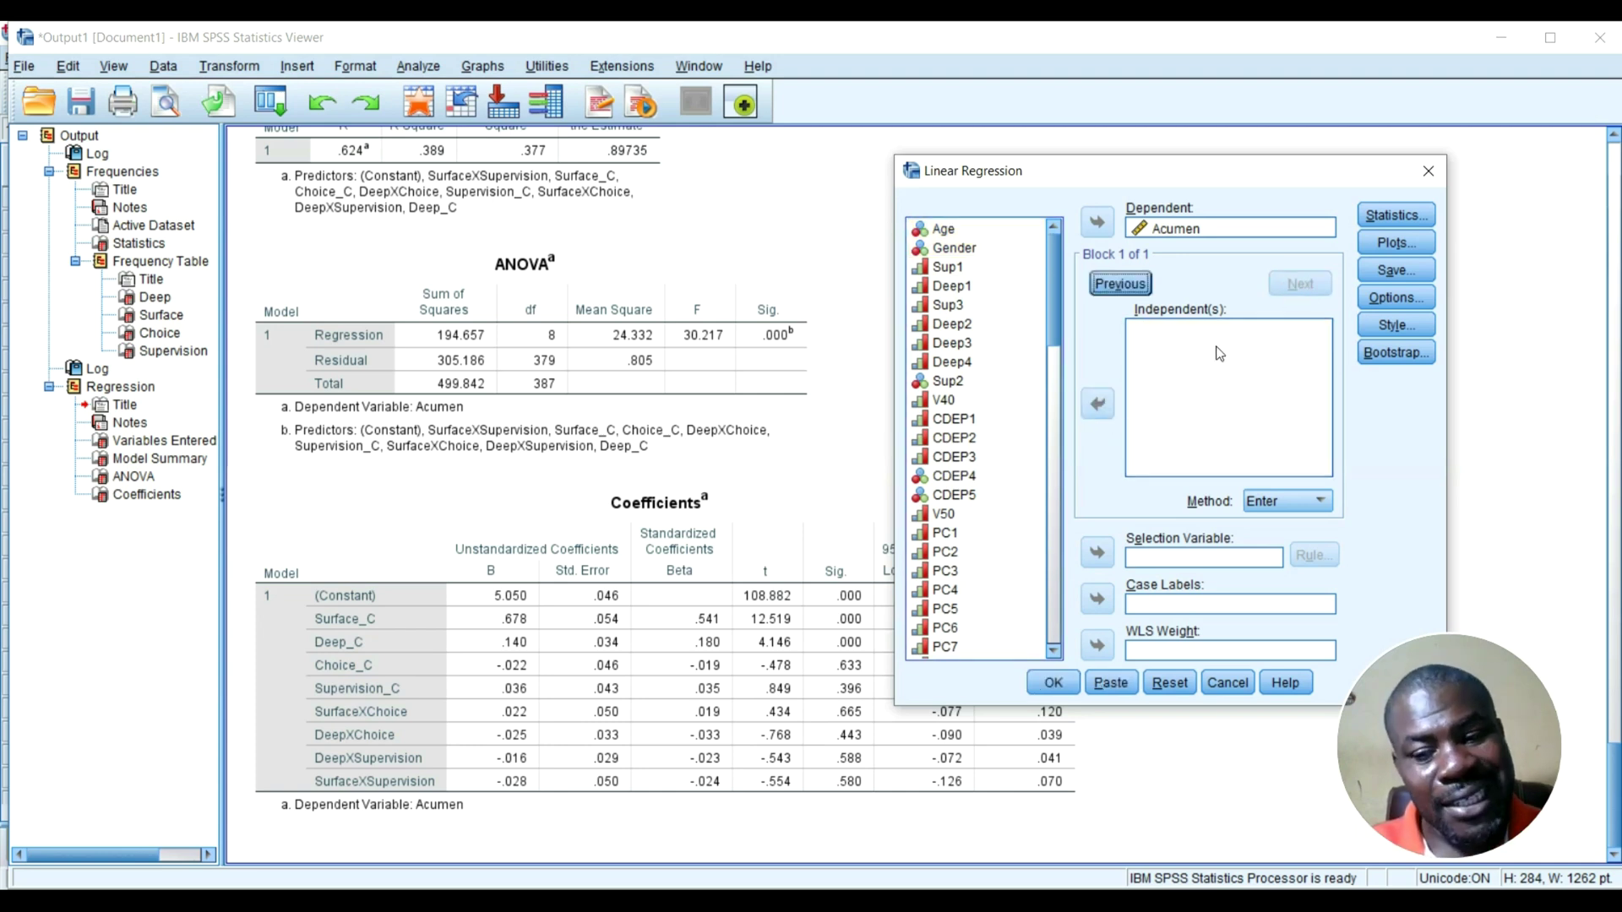
{"action": "scroll", "coordinate": [950, 444], "scroll_direction": "down", "scroll_amount": 7}
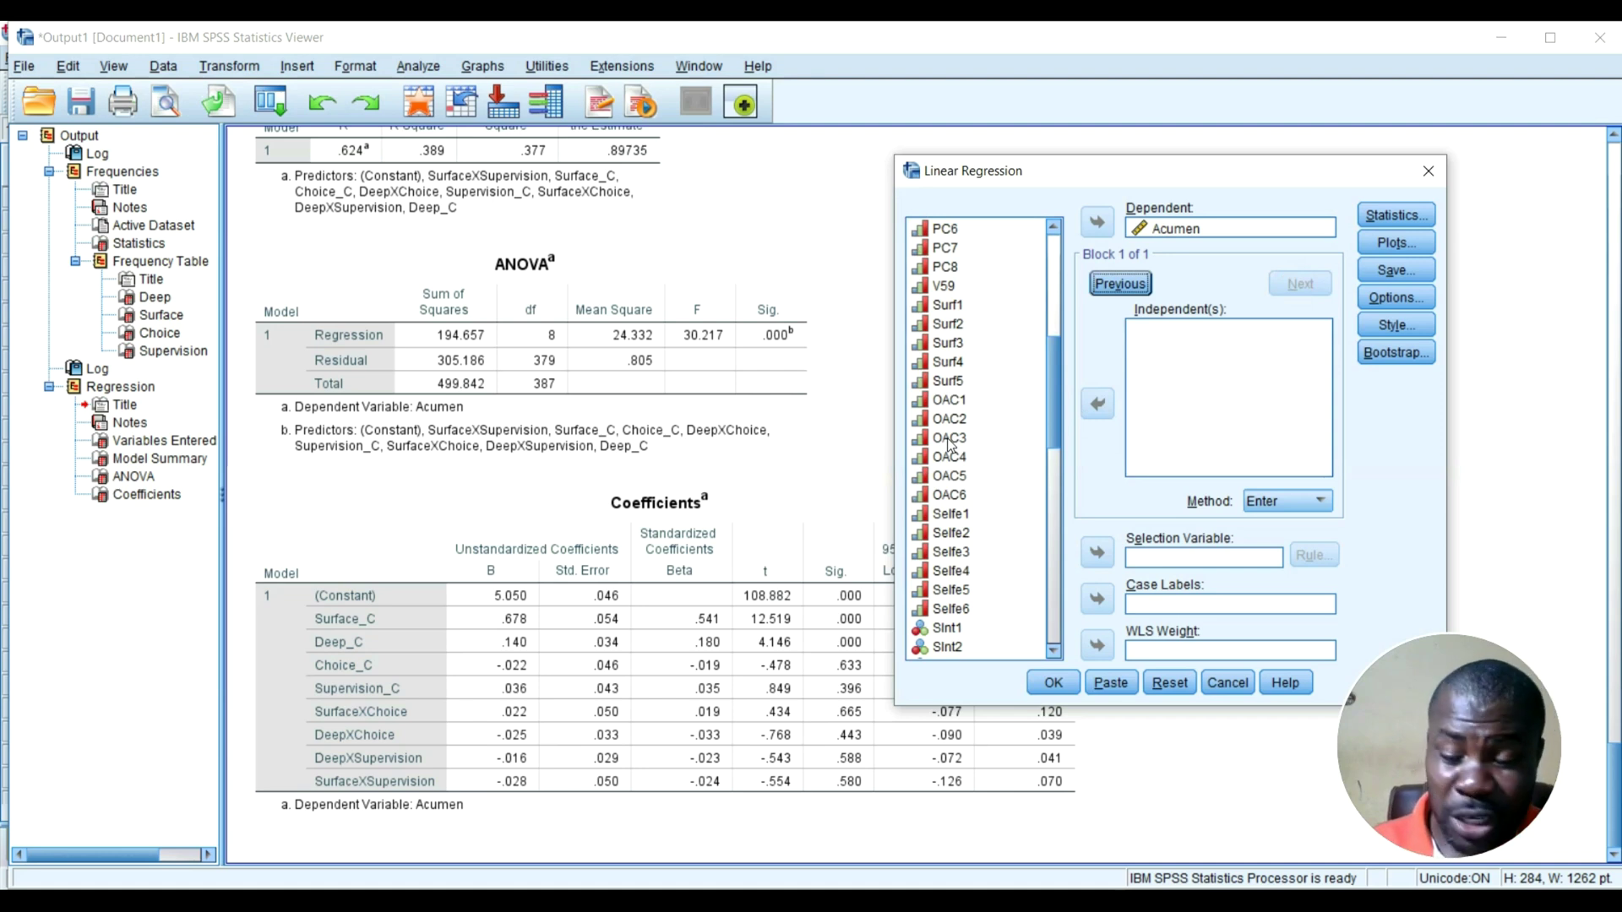
{"action": "scroll", "coordinate": [950, 443], "scroll_direction": "down", "scroll_amount": 8}
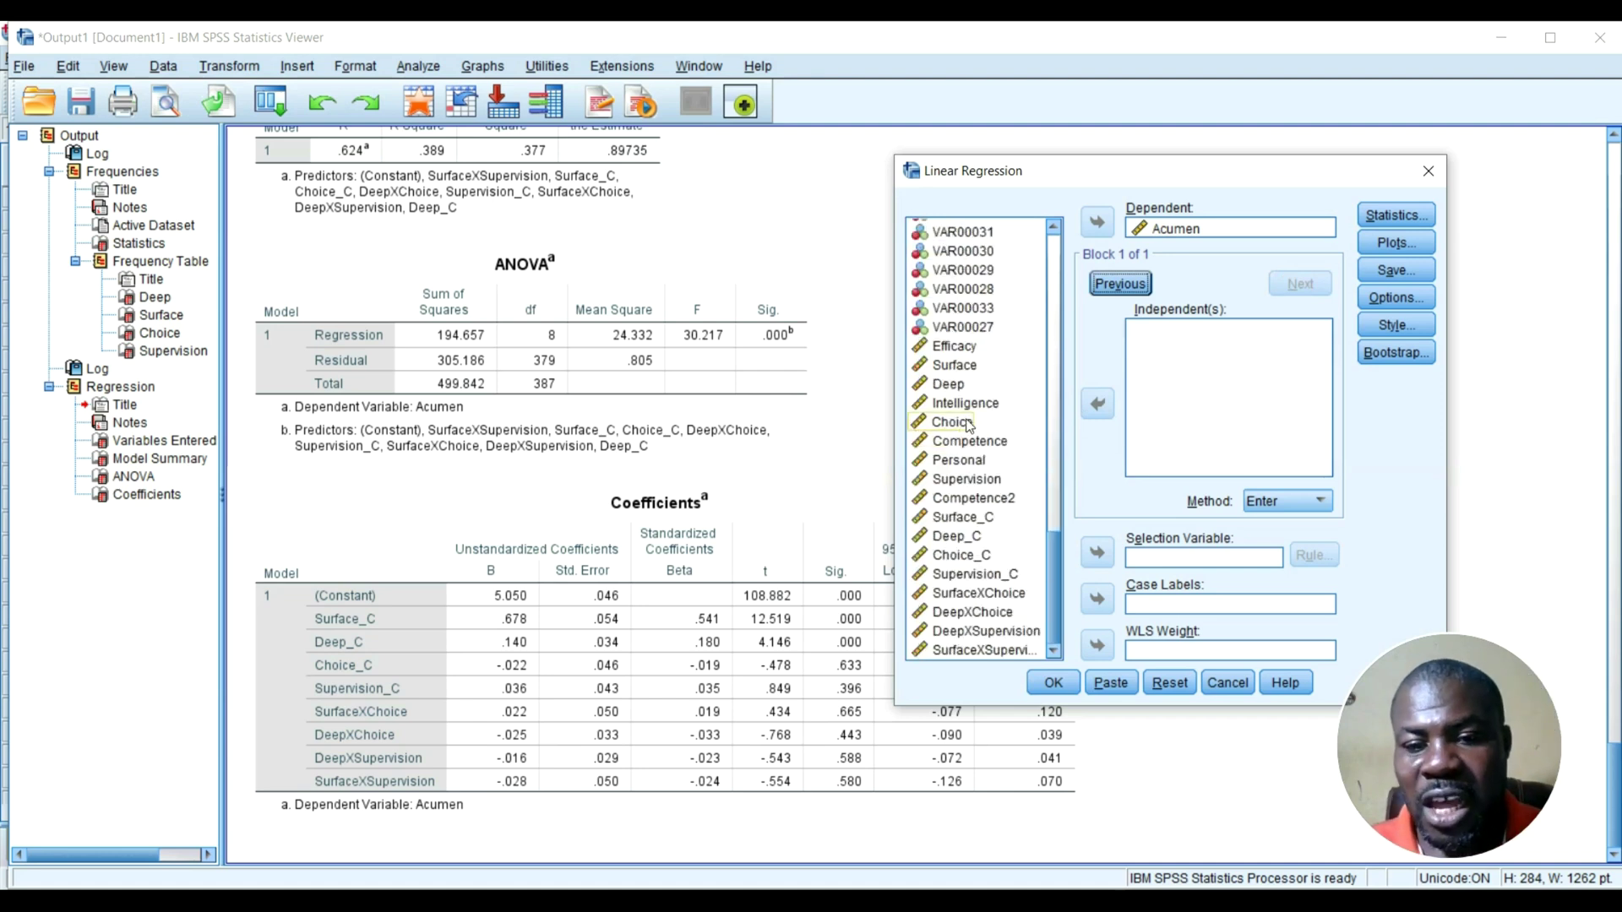
{"action": "left_click_drag", "start_coordinate": [962, 517], "coordinate": [962, 536]}
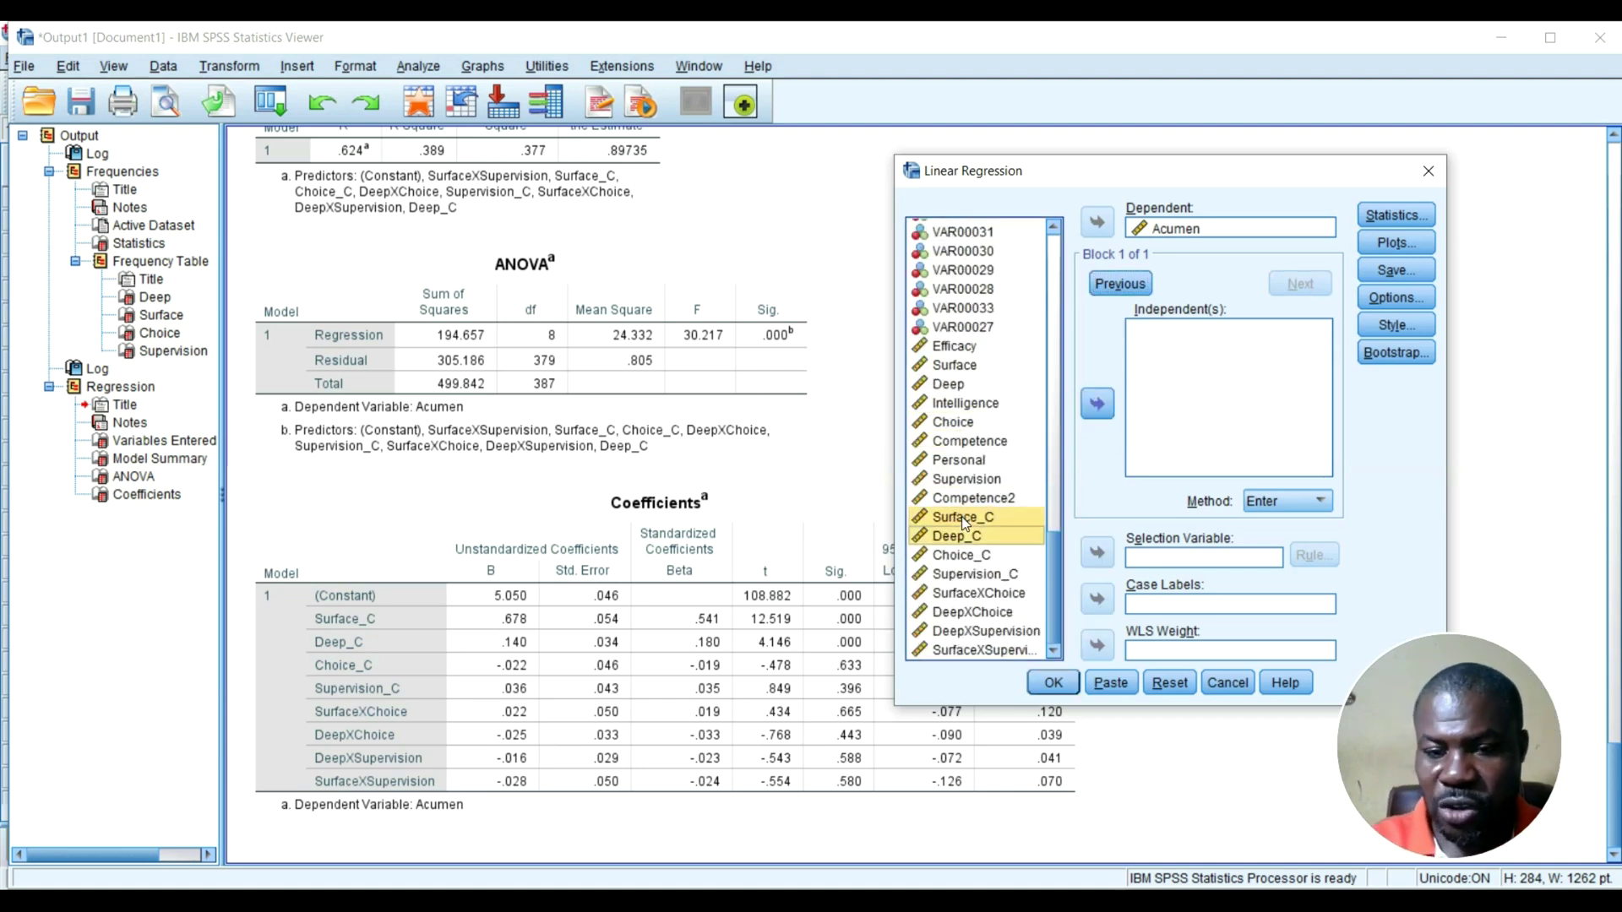
{"action": "left_click", "coordinate": [1097, 403]}
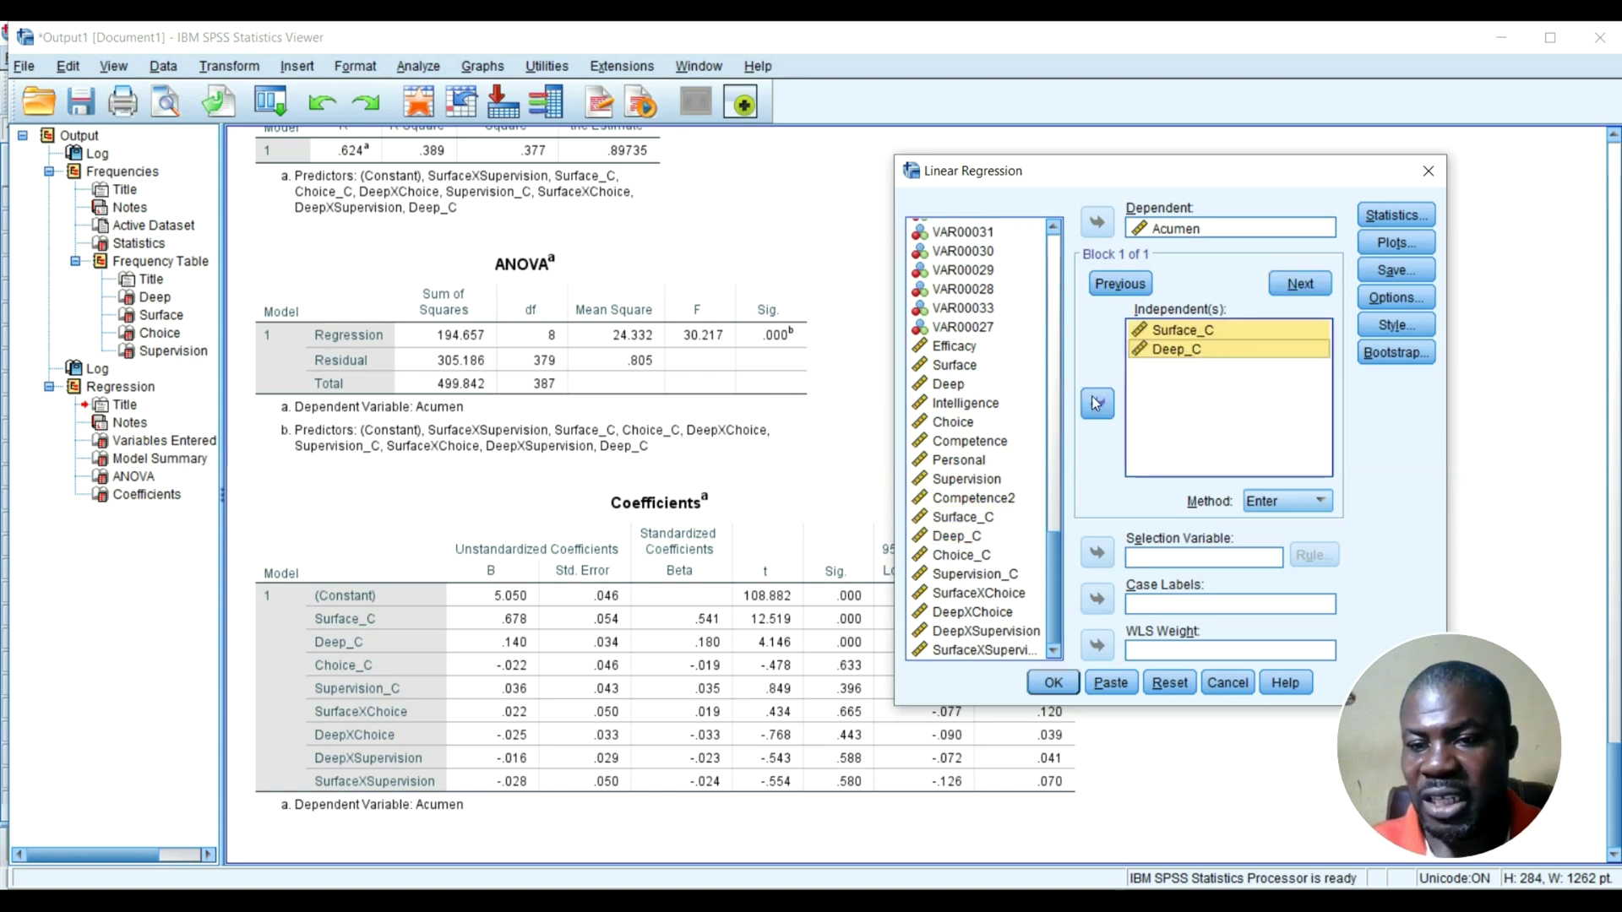
Start a third block and enter Choice_C and Supervision_C as its independent variables.
{"action": "double_click", "coordinate": [1281, 287]}
{"action": "left_click", "coordinate": [976, 557]}
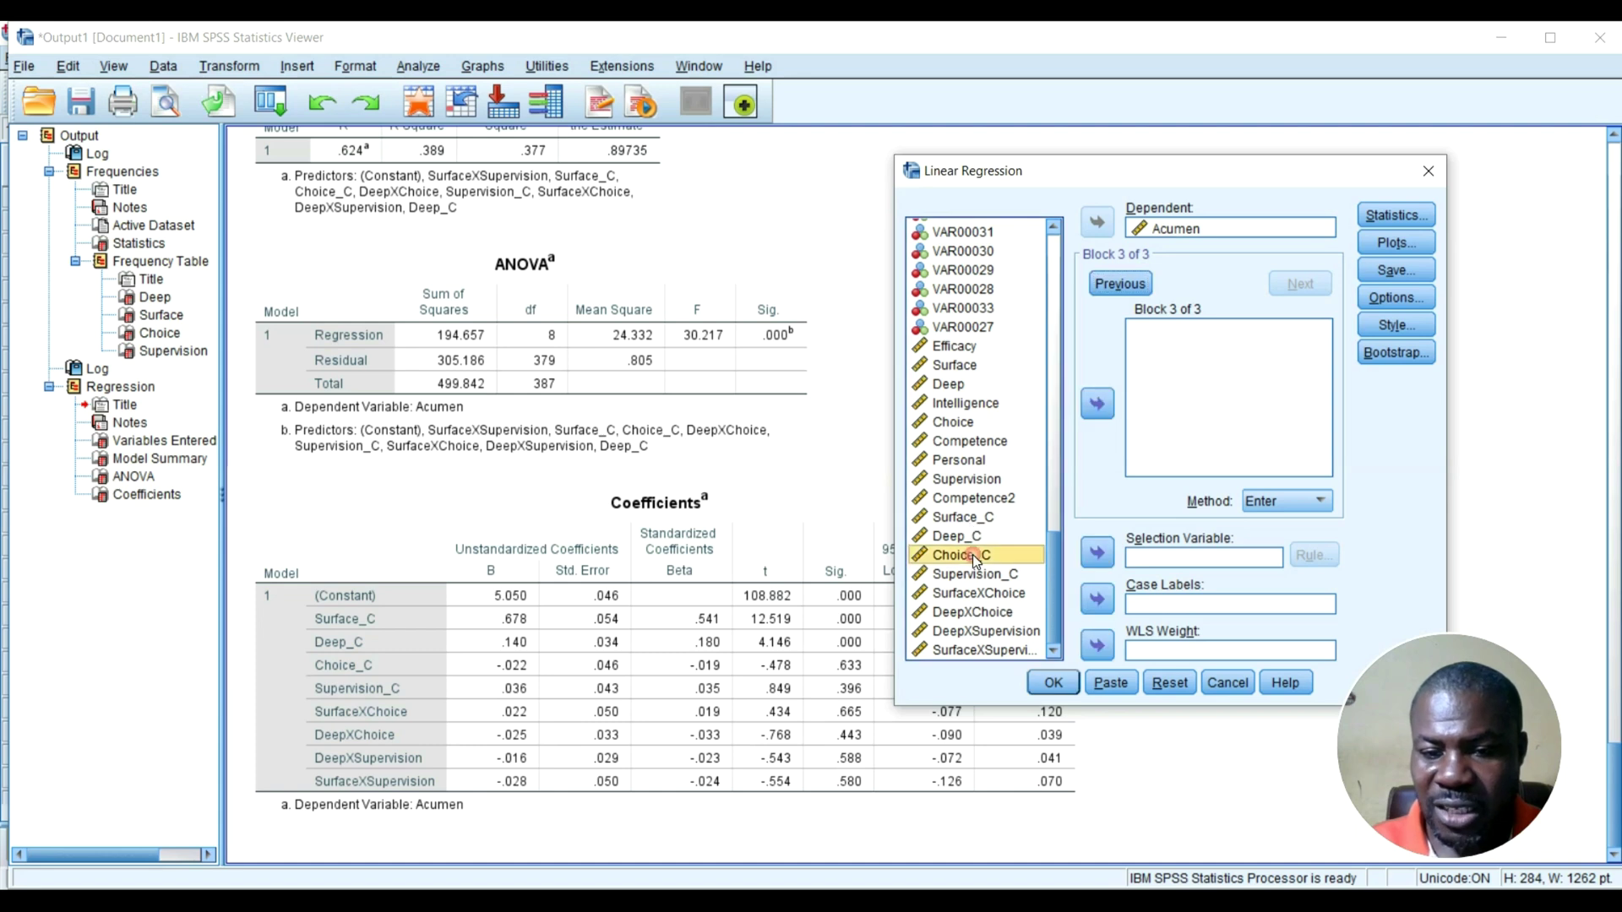
{"action": "key", "text": "shift+Down"}
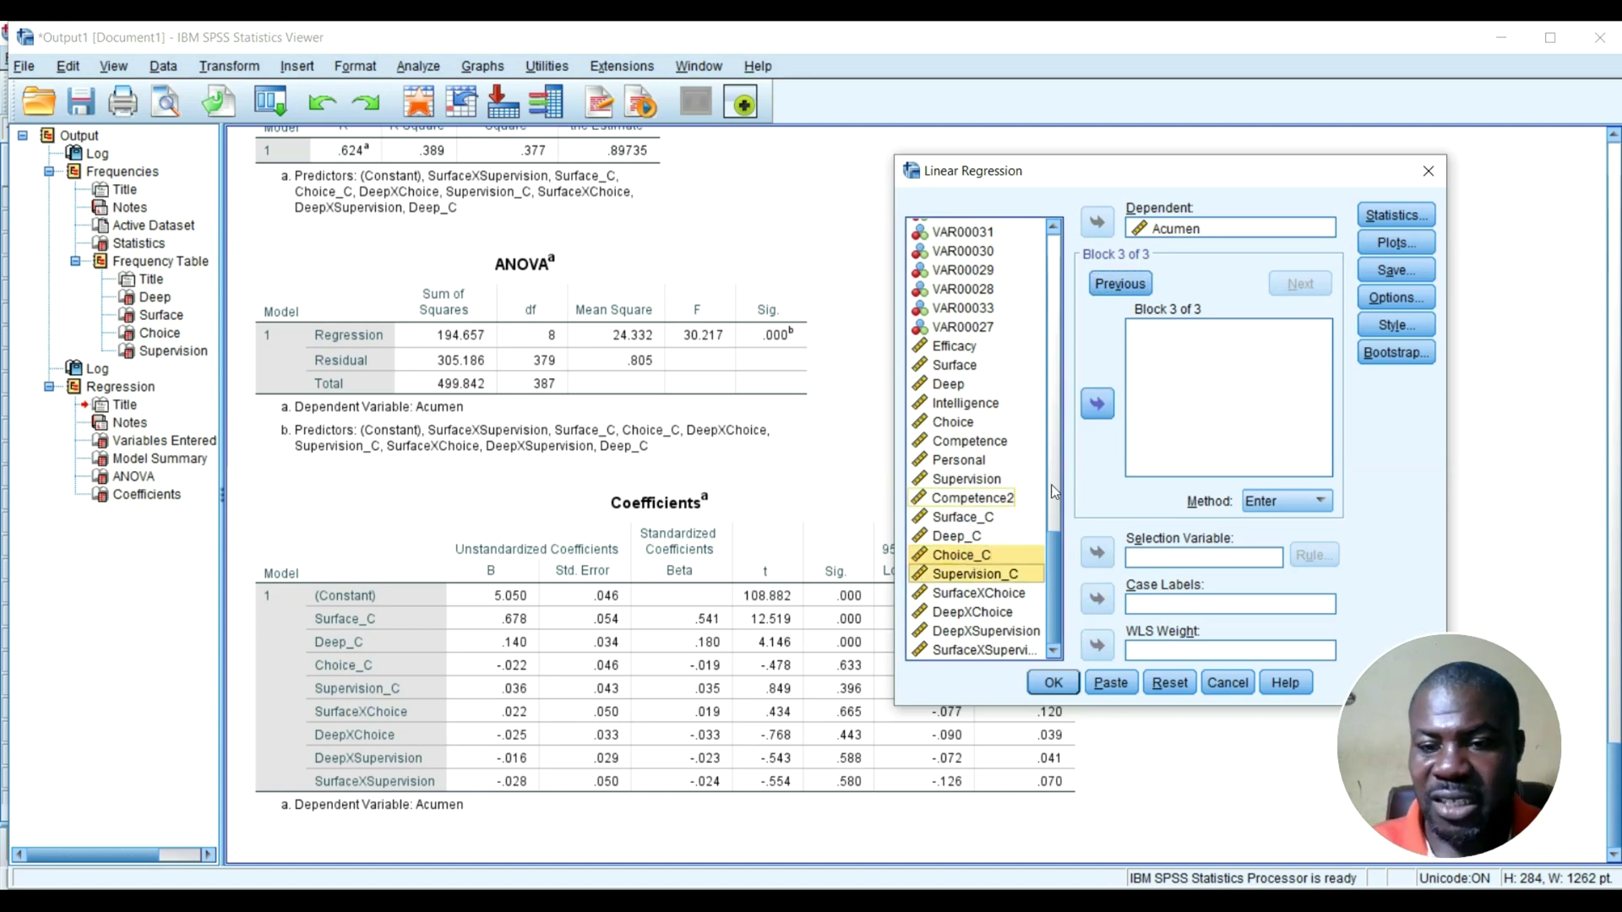
{"action": "left_click", "coordinate": [1099, 405]}
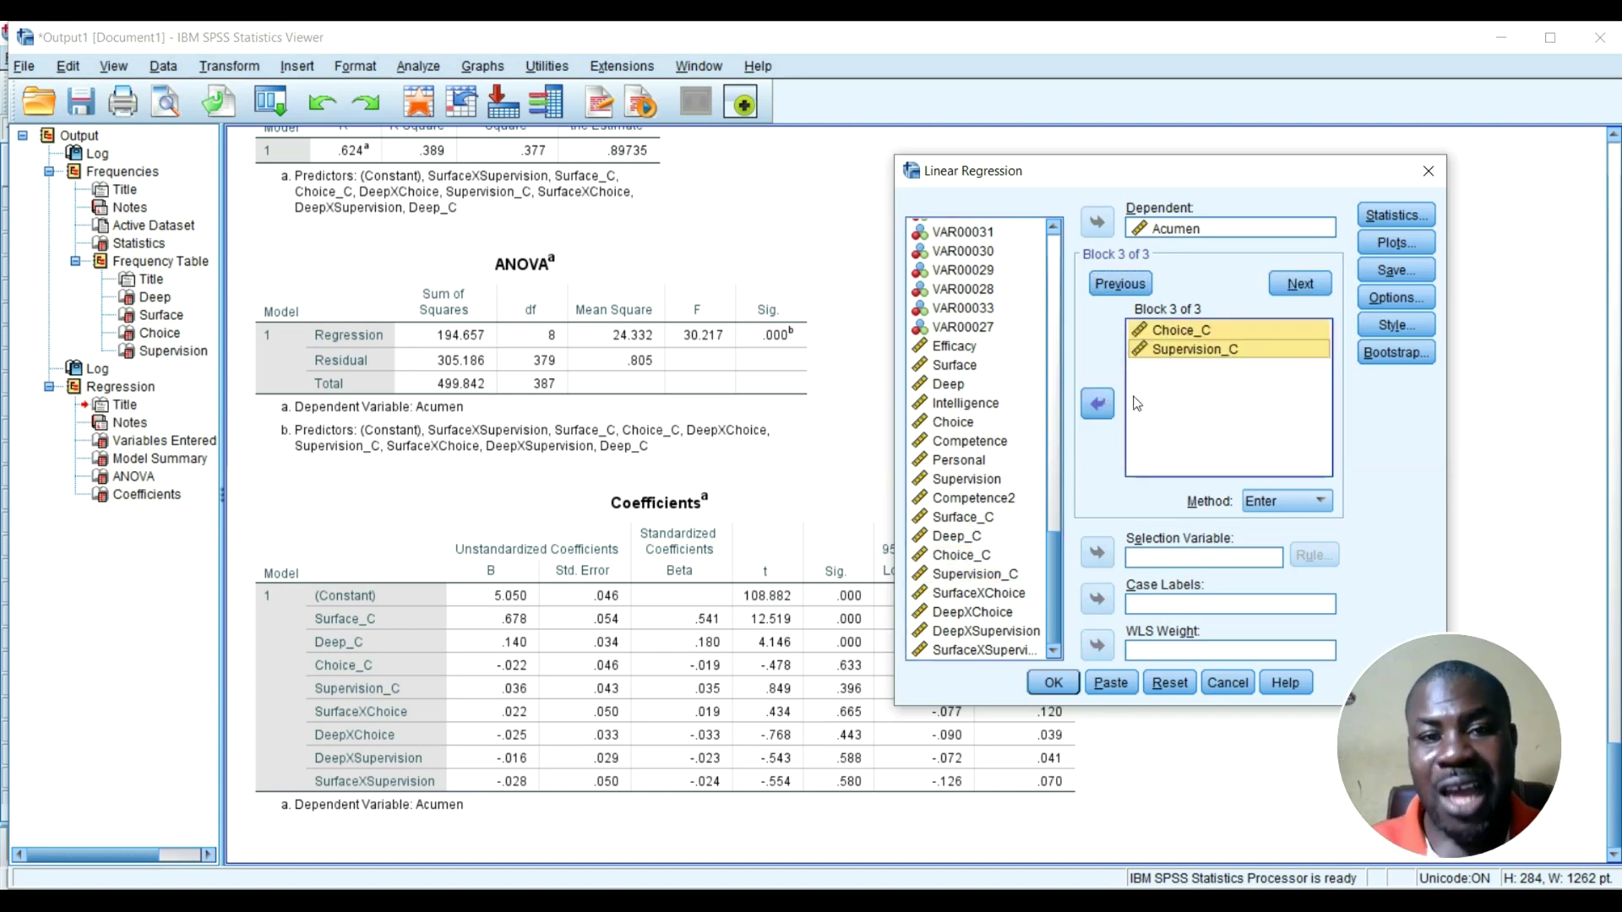
Enter Supervision_C, SurfaceXChoice, DeepXChoice, DeepXSupervision and SurfaceXSupervision as a fourth block and run the hierarchical regression.
{"action": "left_click", "coordinate": [1275, 287]}
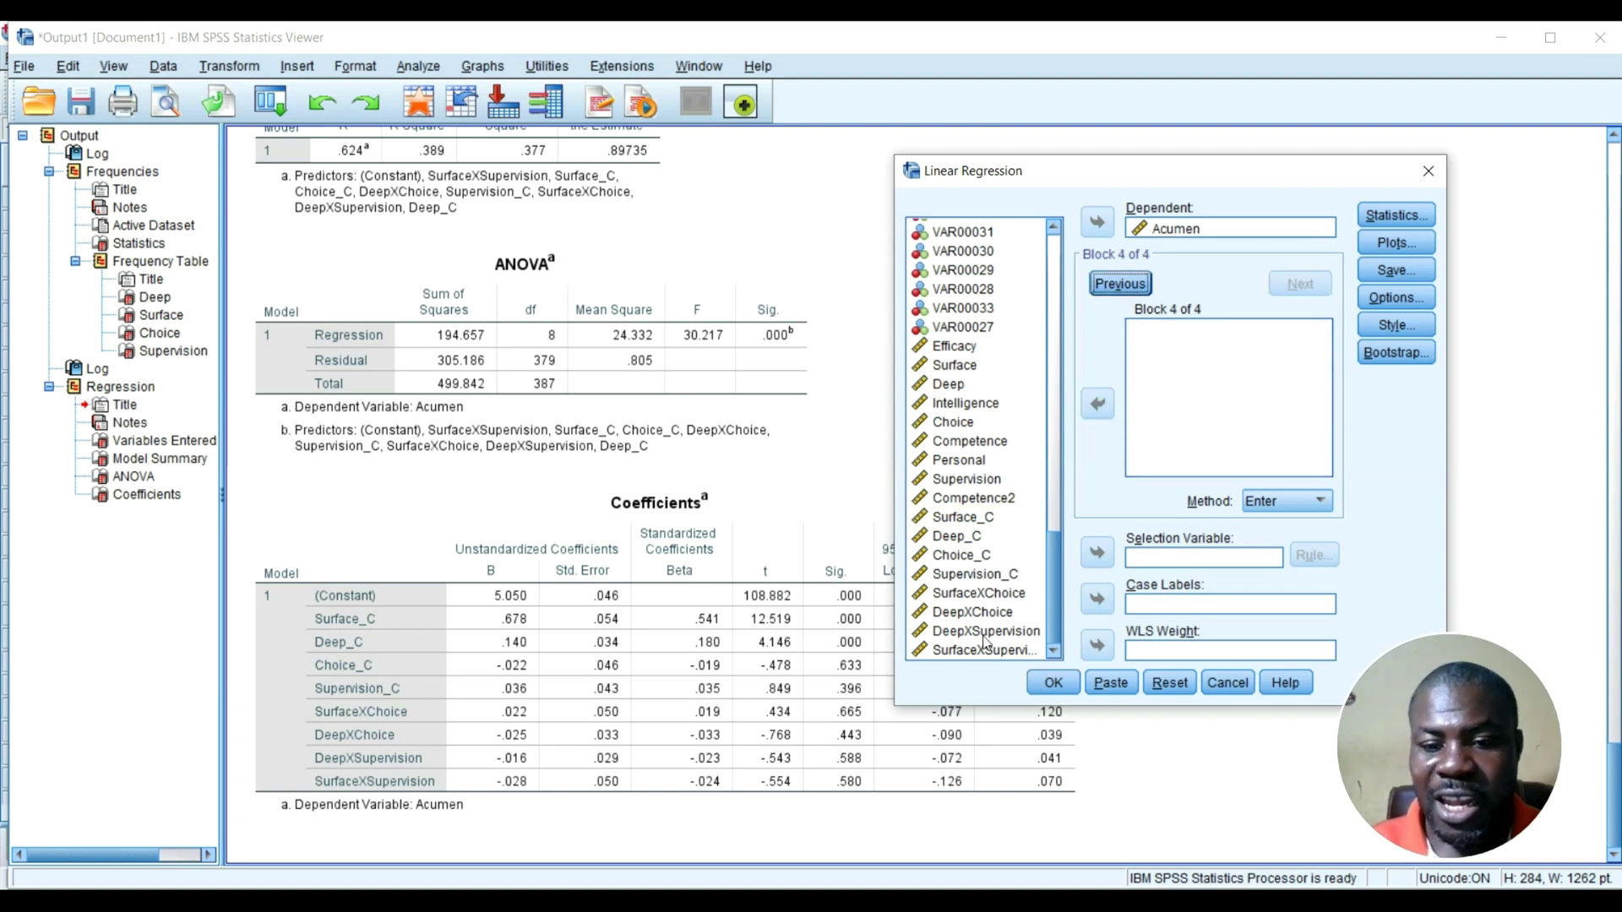
{"action": "left_click", "coordinate": [990, 581]}
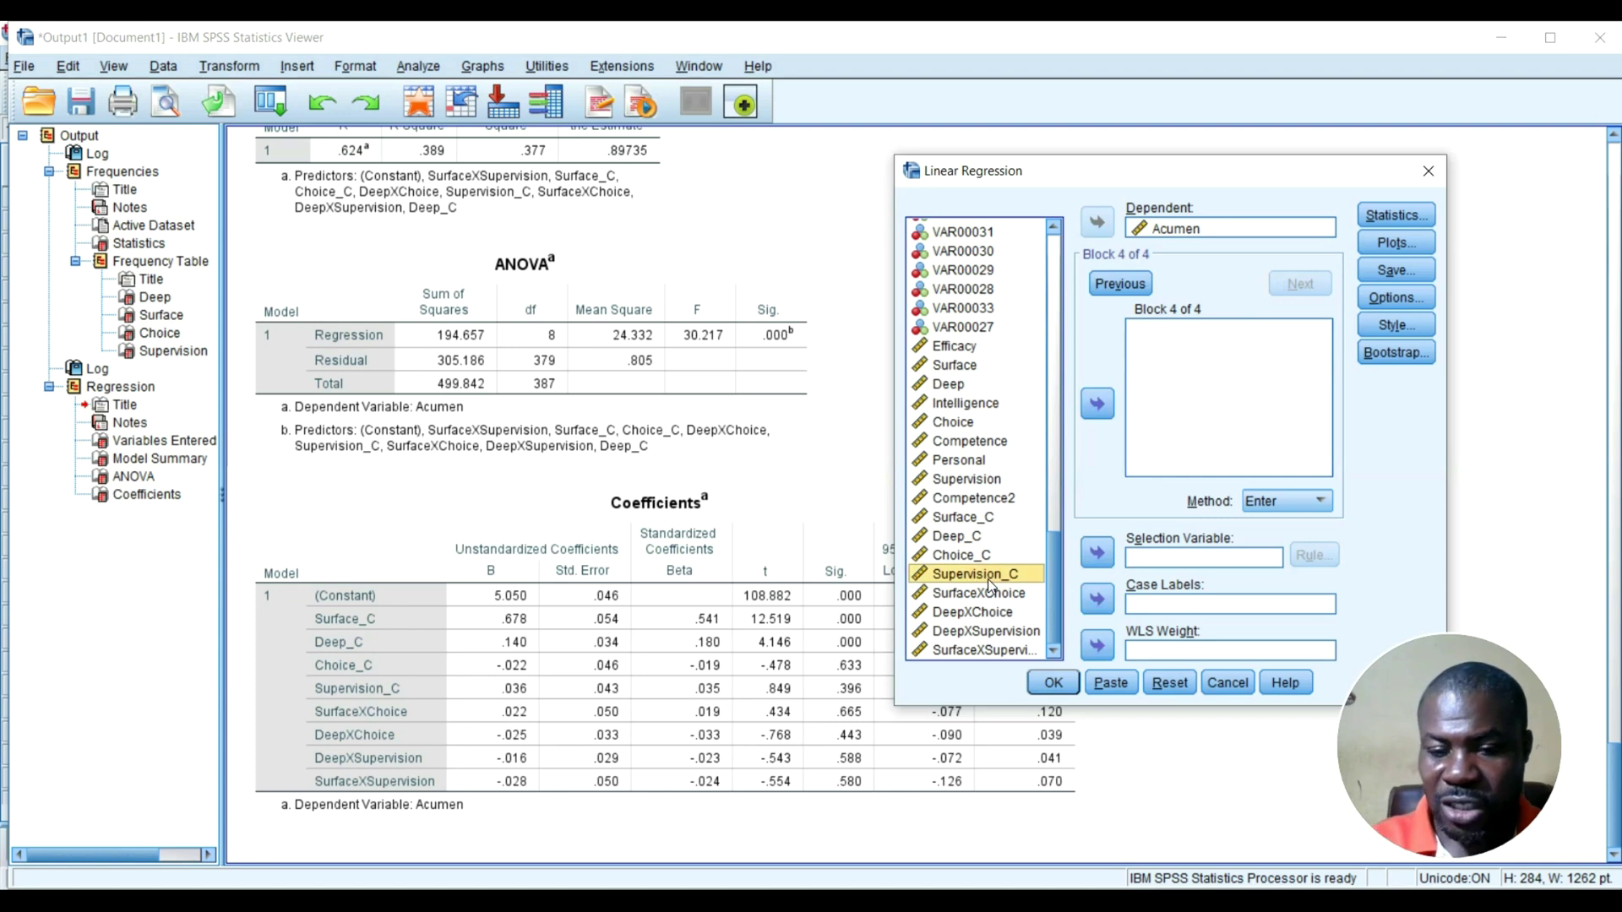
{"action": "key", "text": "shift+Down"}
{"action": "key", "text": "shift+Down"}
{"action": "key", "text": "shift+Down"}
{"action": "key", "text": "shift+Down"}
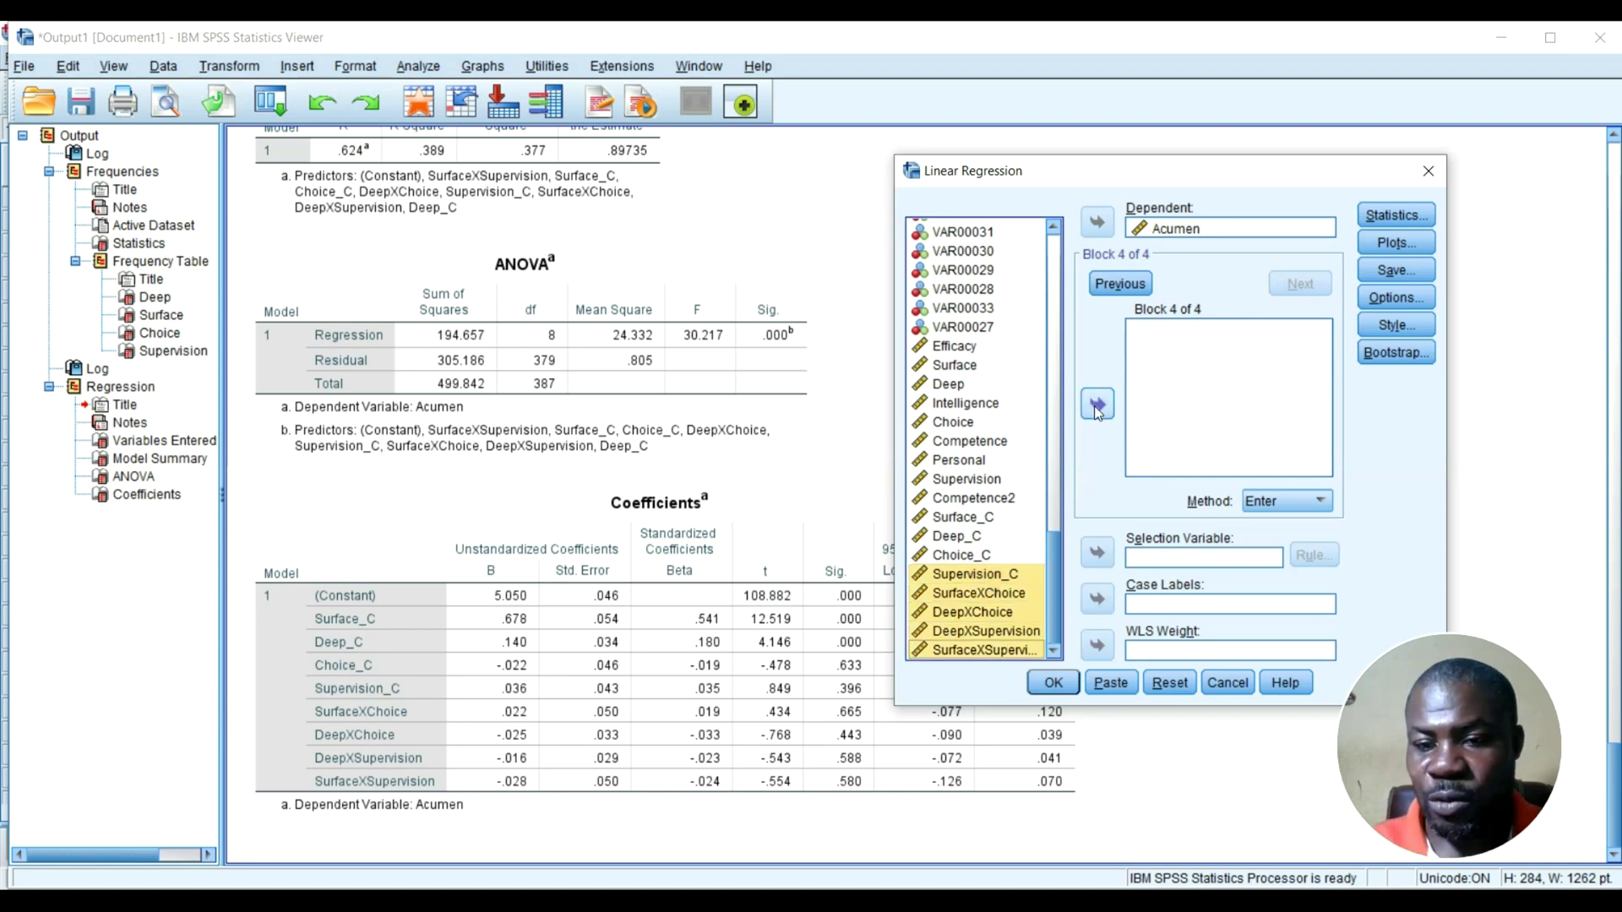
{"action": "left_click", "coordinate": [1096, 405]}
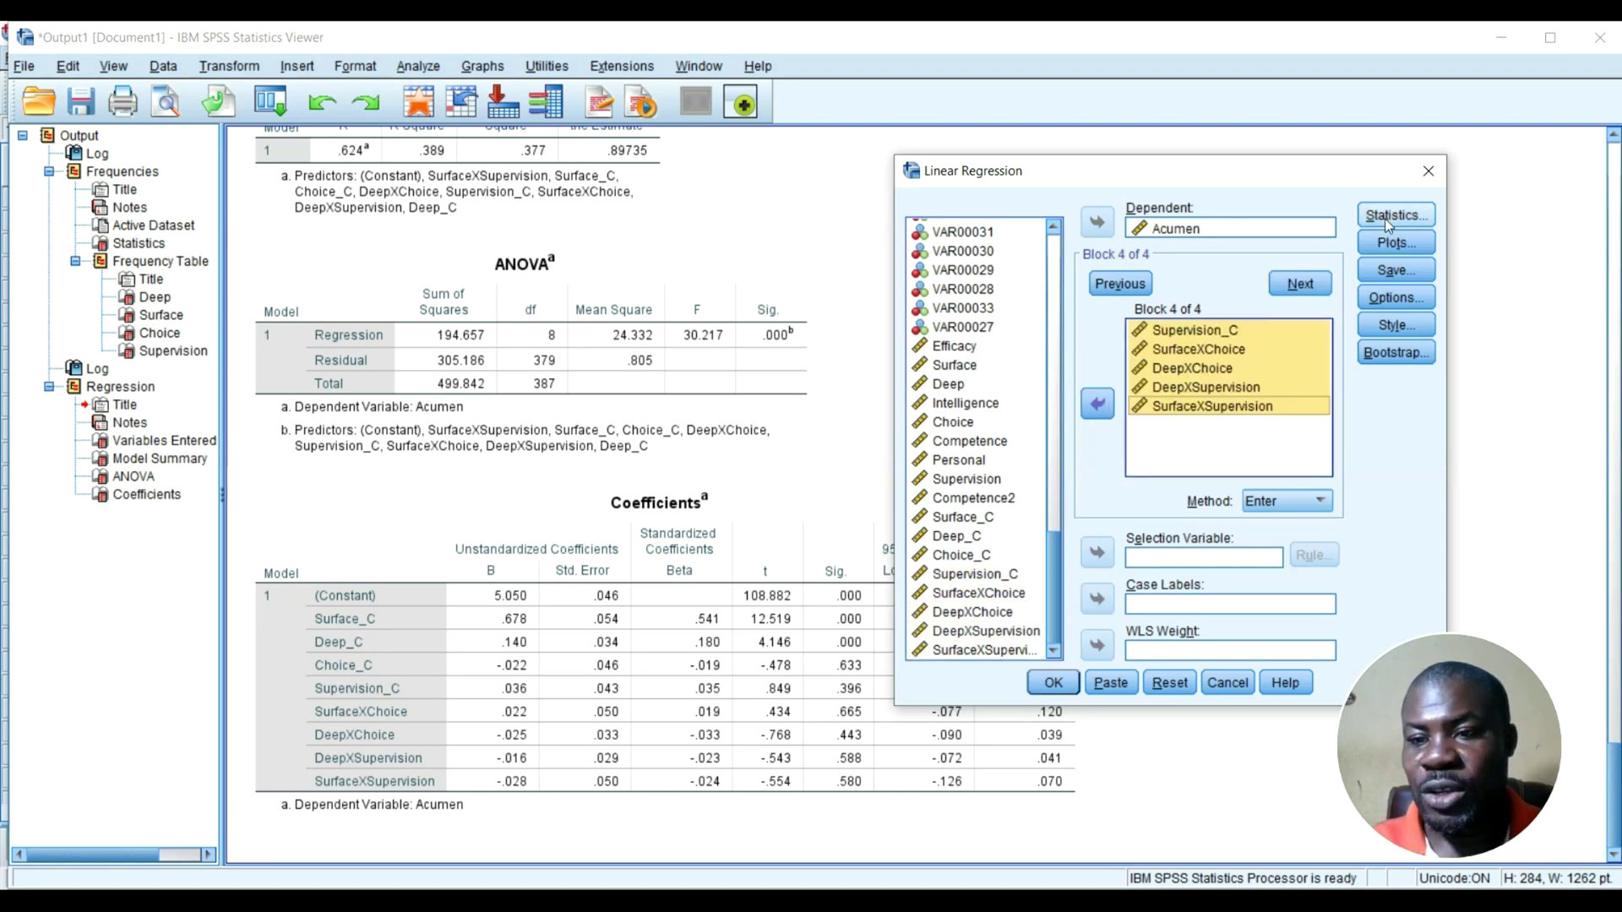
{"action": "left_click", "coordinate": [1053, 682]}
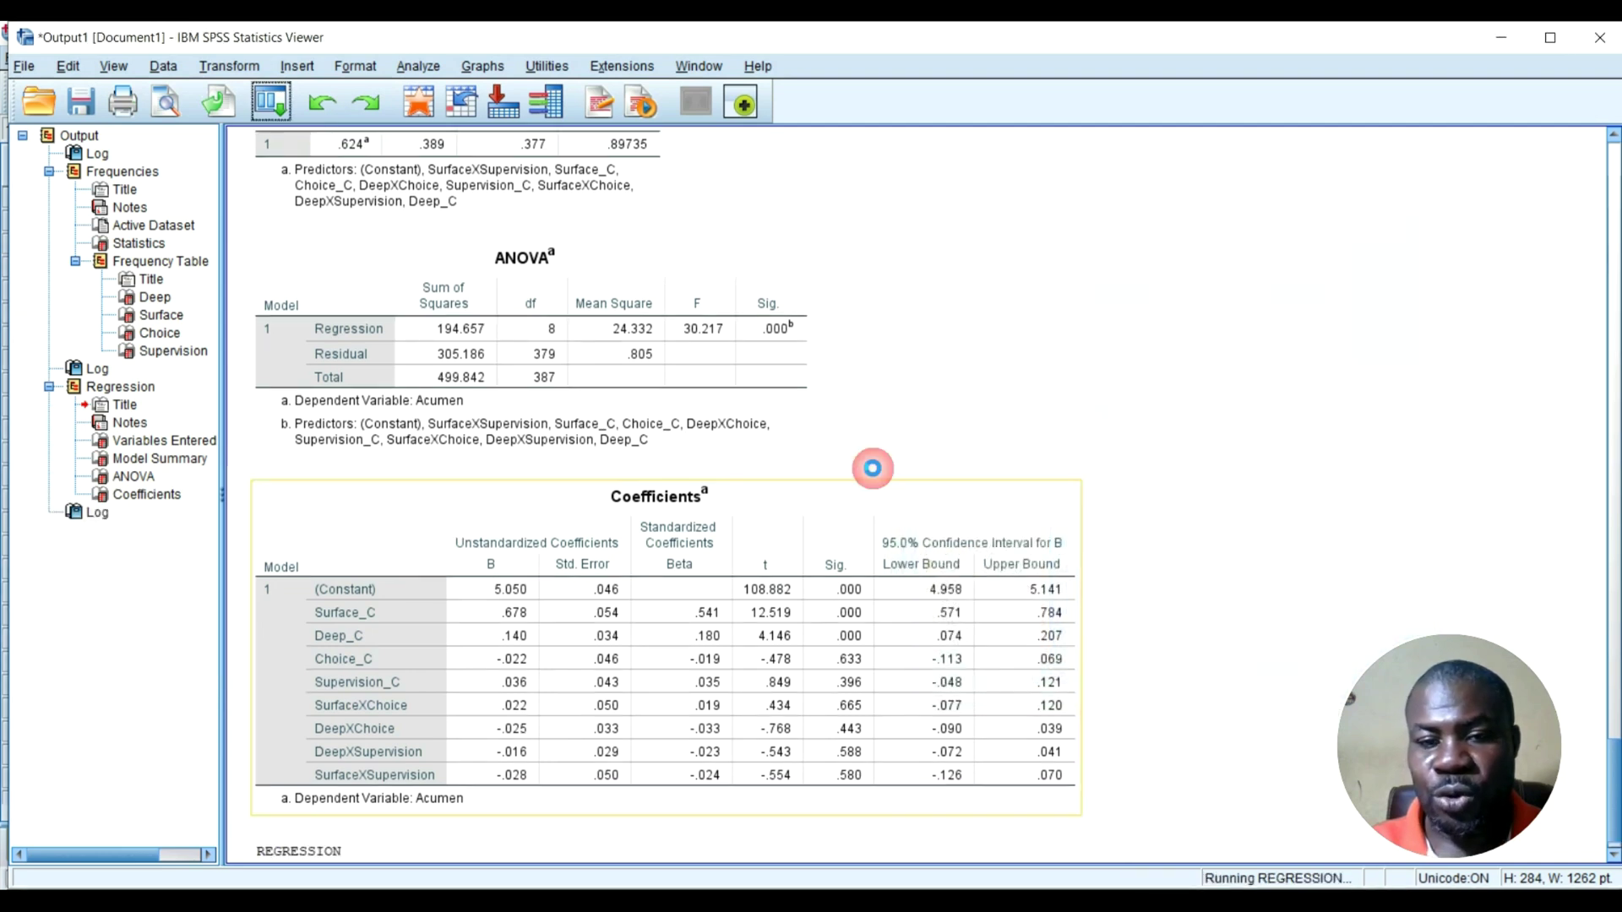
Review the new regression's Variables Entered/Removed, Model Summary, ANOVA and Coefficients tables for the four models.
{"action": "scroll", "coordinate": [833, 431], "scroll_direction": "down", "scroll_amount": 5}
{"action": "scroll", "coordinate": [832, 431], "scroll_direction": "up", "scroll_amount": 4}
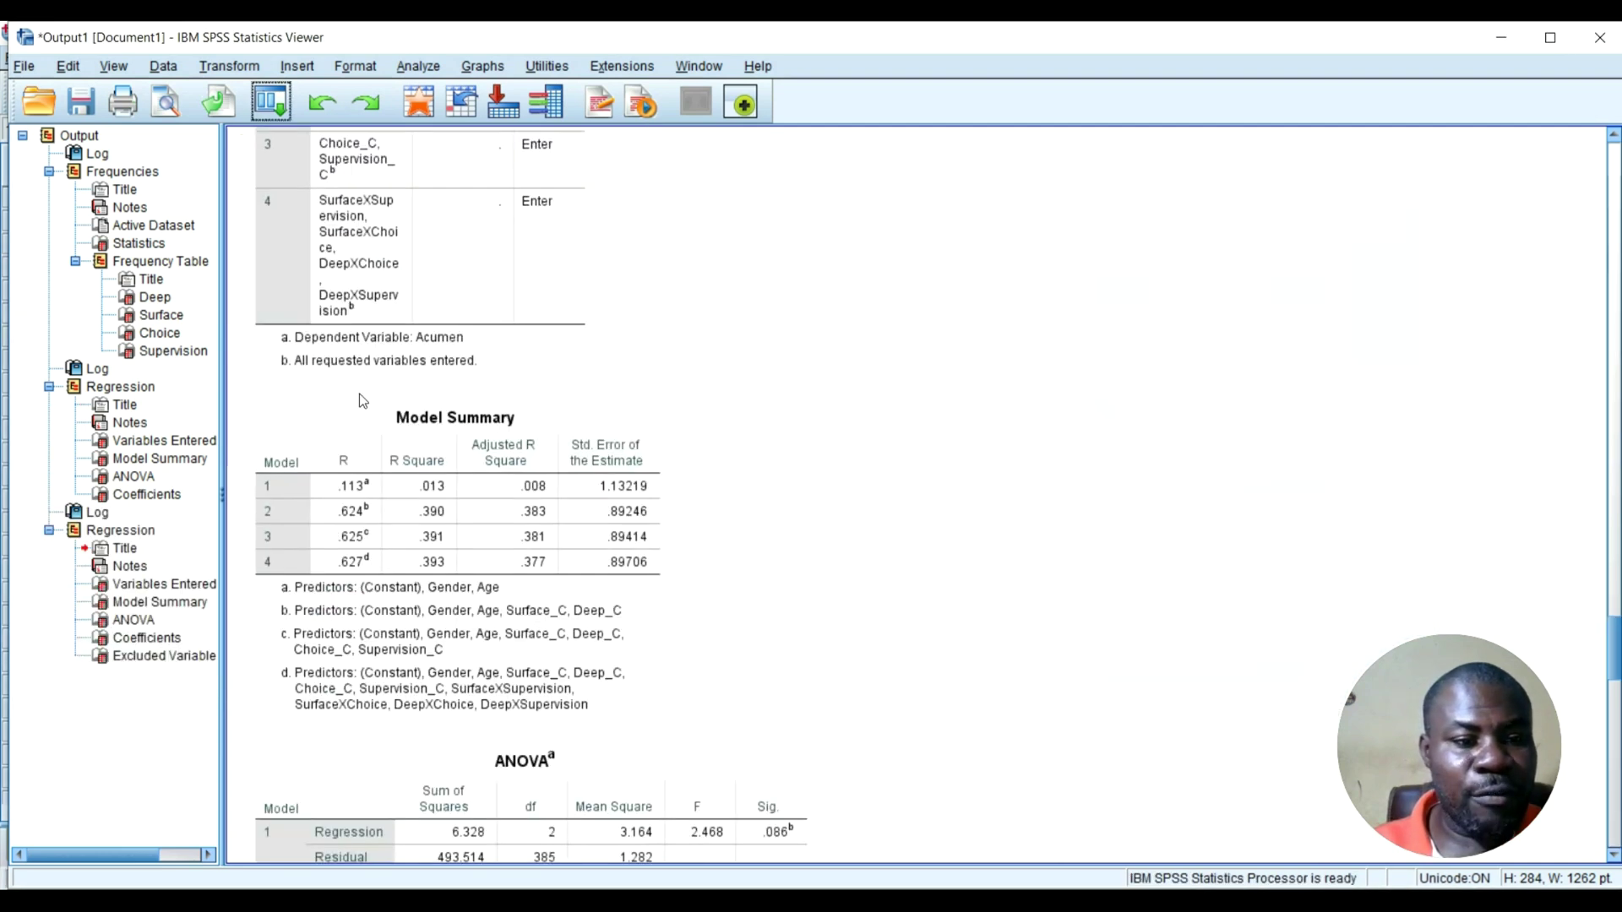
{"action": "scroll", "coordinate": [362, 400], "scroll_direction": "up", "scroll_amount": 5}
{"action": "scroll", "coordinate": [346, 395], "scroll_direction": "down", "scroll_amount": 4}
{"action": "scroll", "coordinate": [327, 388], "scroll_direction": "up", "scroll_amount": 3}
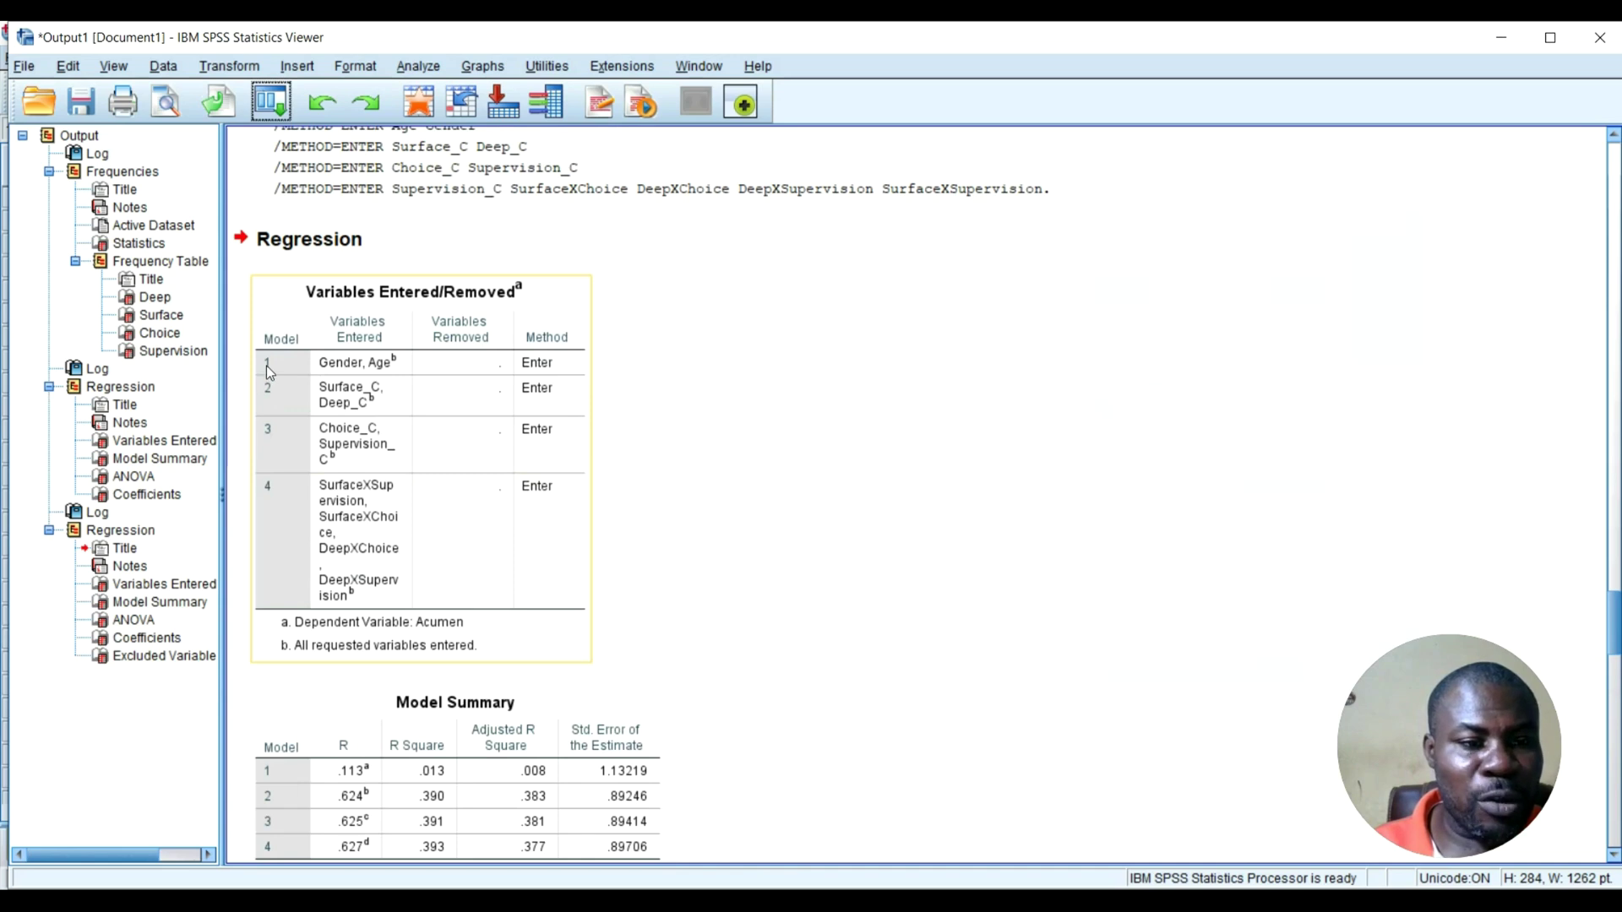
{"action": "left_click", "coordinate": [266, 448]}
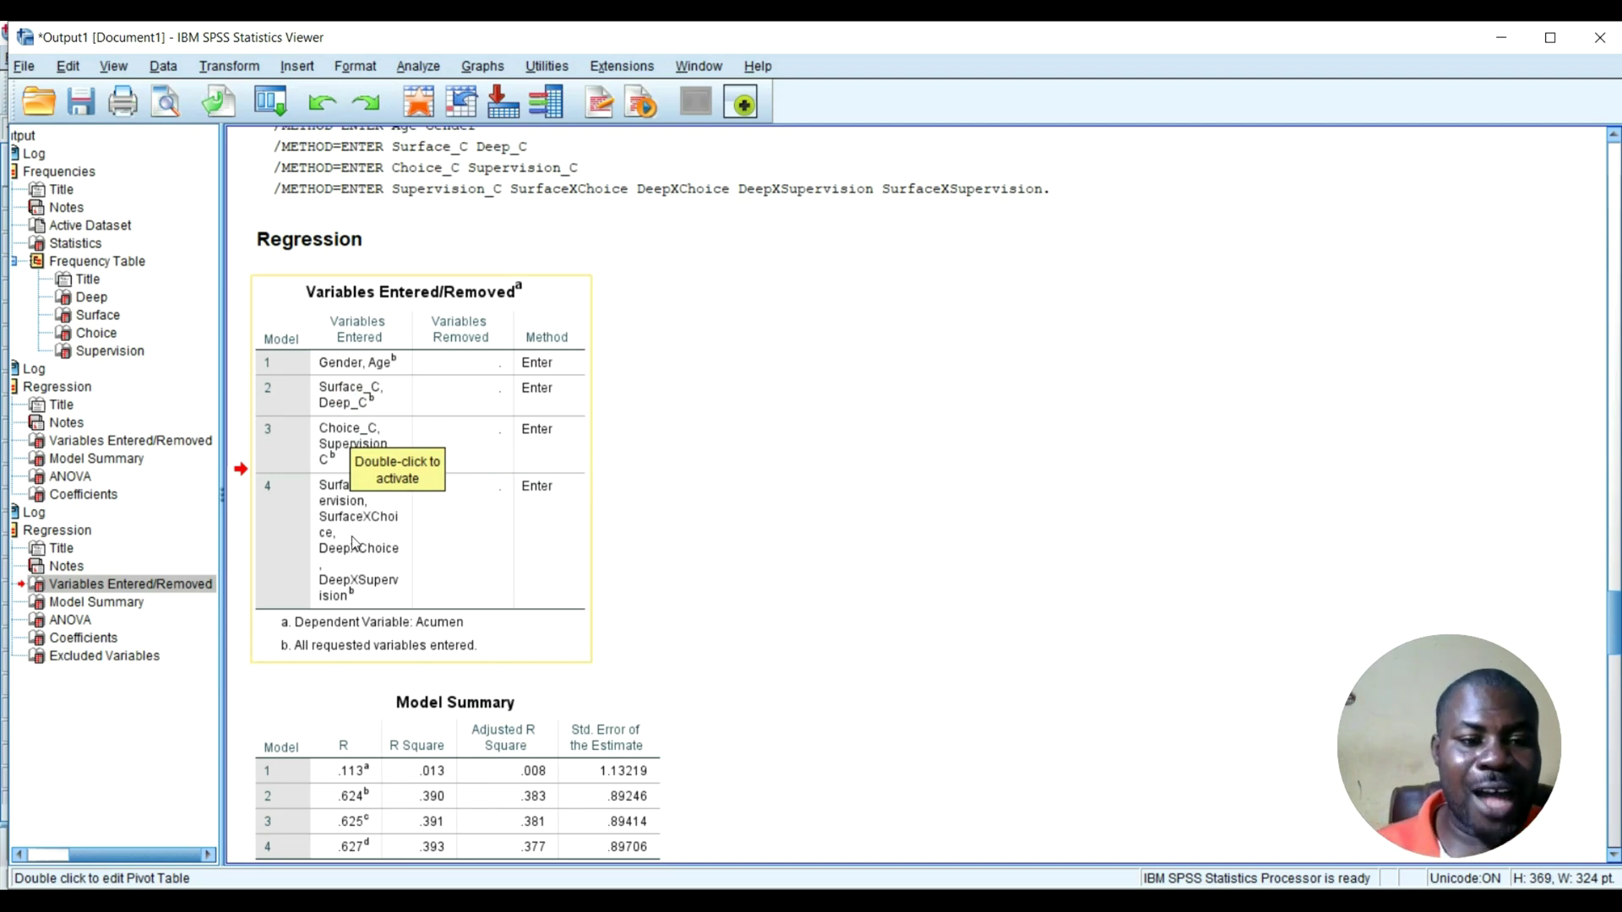
{"action": "scroll", "coordinate": [345, 545], "scroll_direction": "down", "scroll_amount": 5}
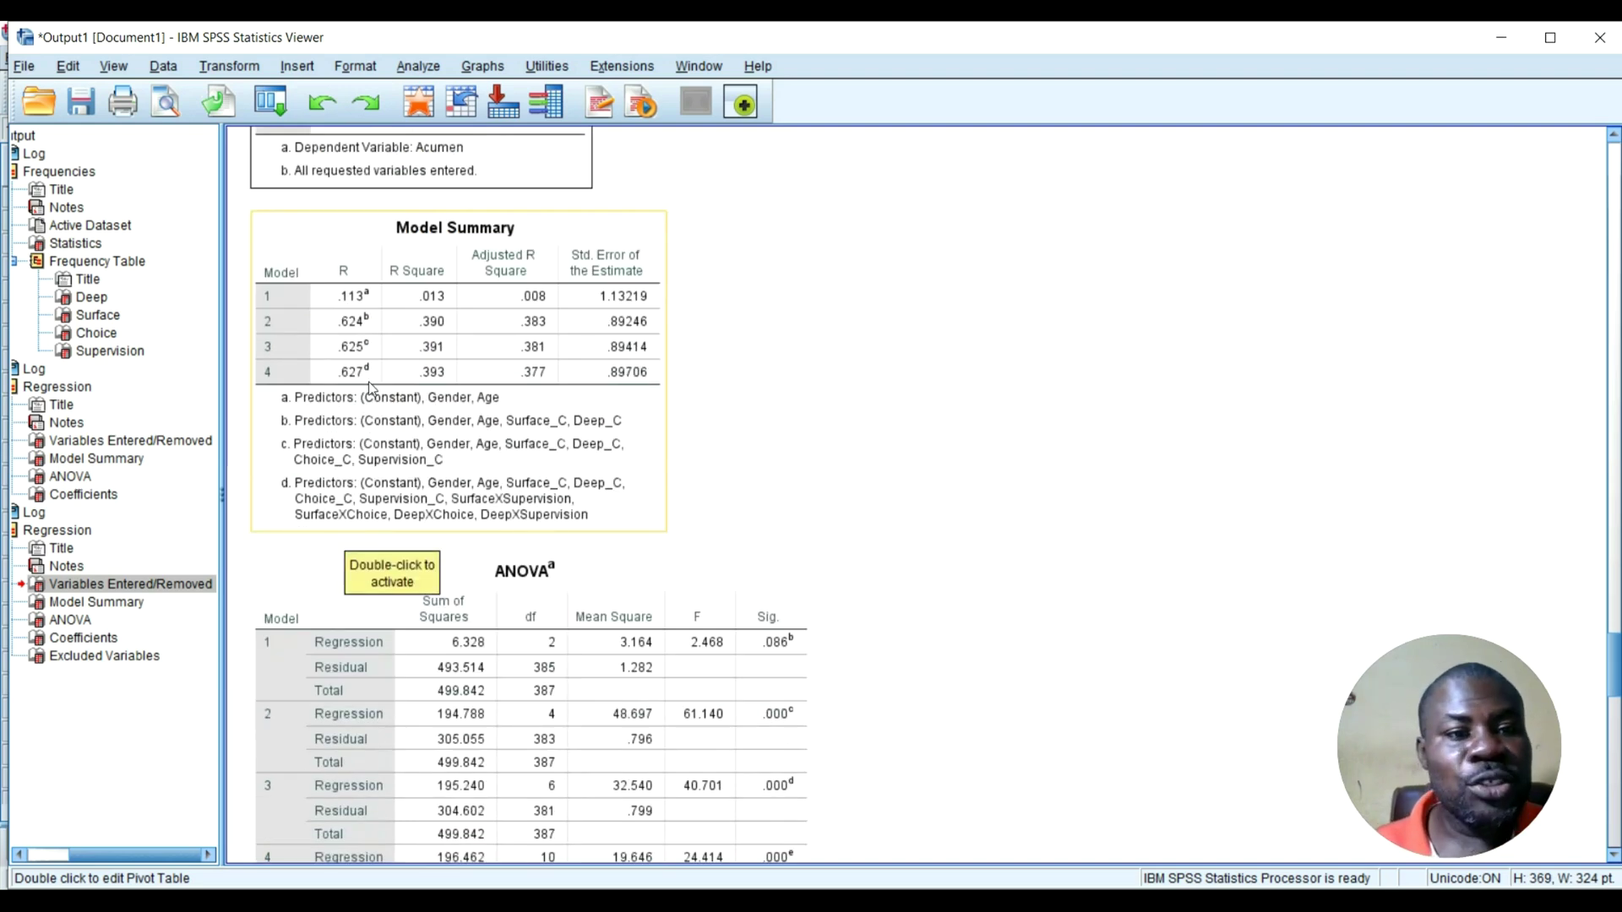
{"action": "left_click", "coordinate": [414, 355]}
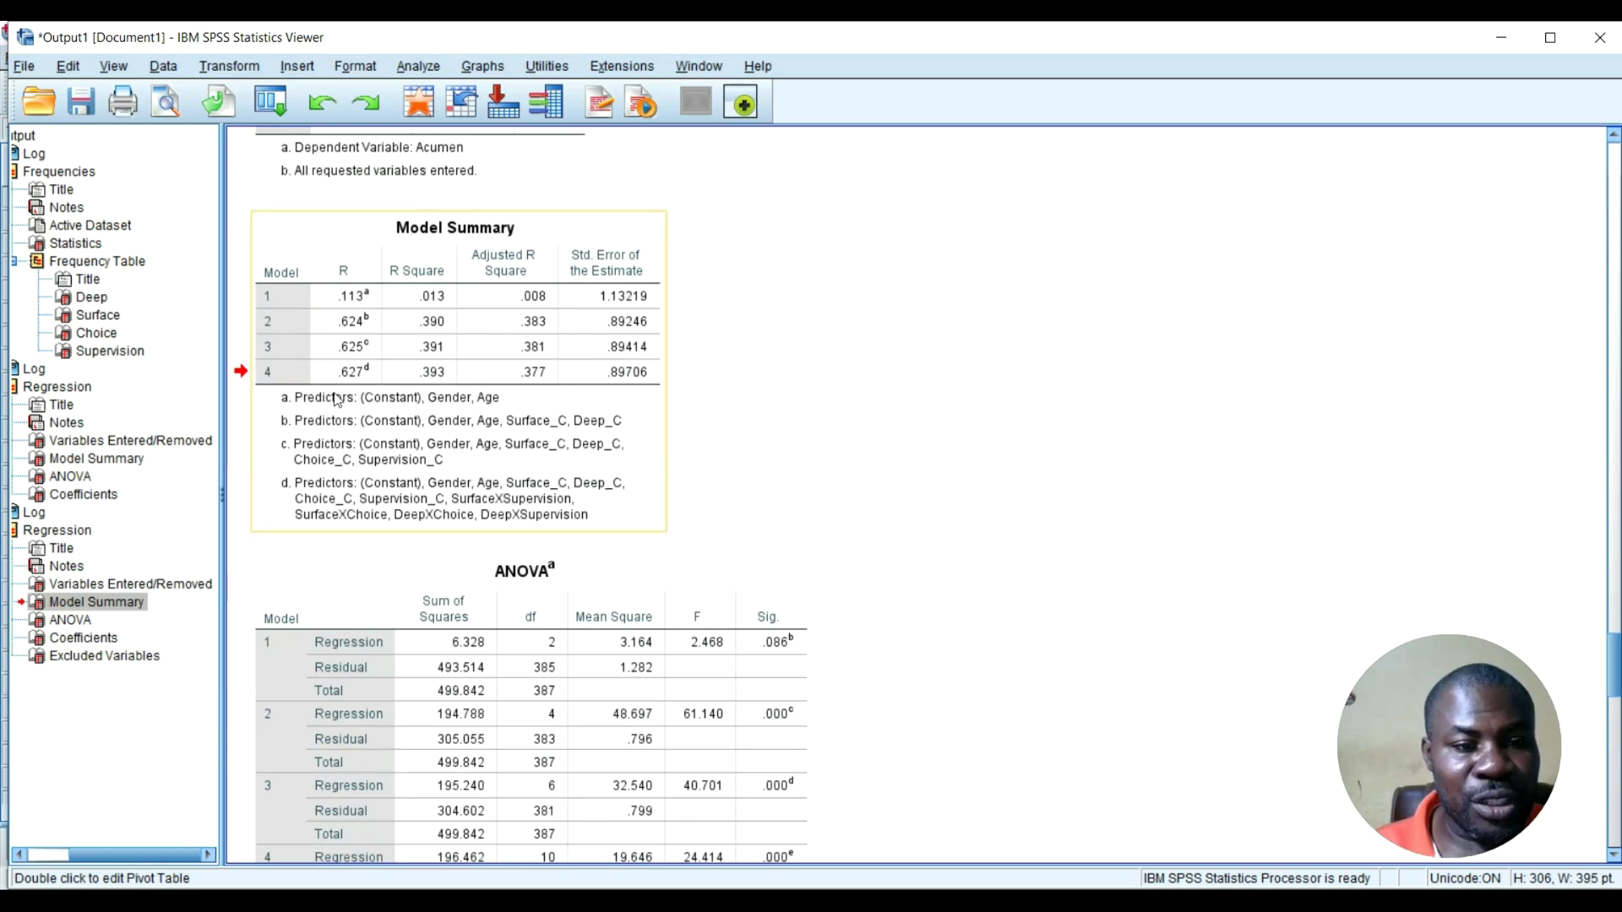
{"action": "scroll", "coordinate": [458, 269], "scroll_direction": "down", "scroll_amount": 3}
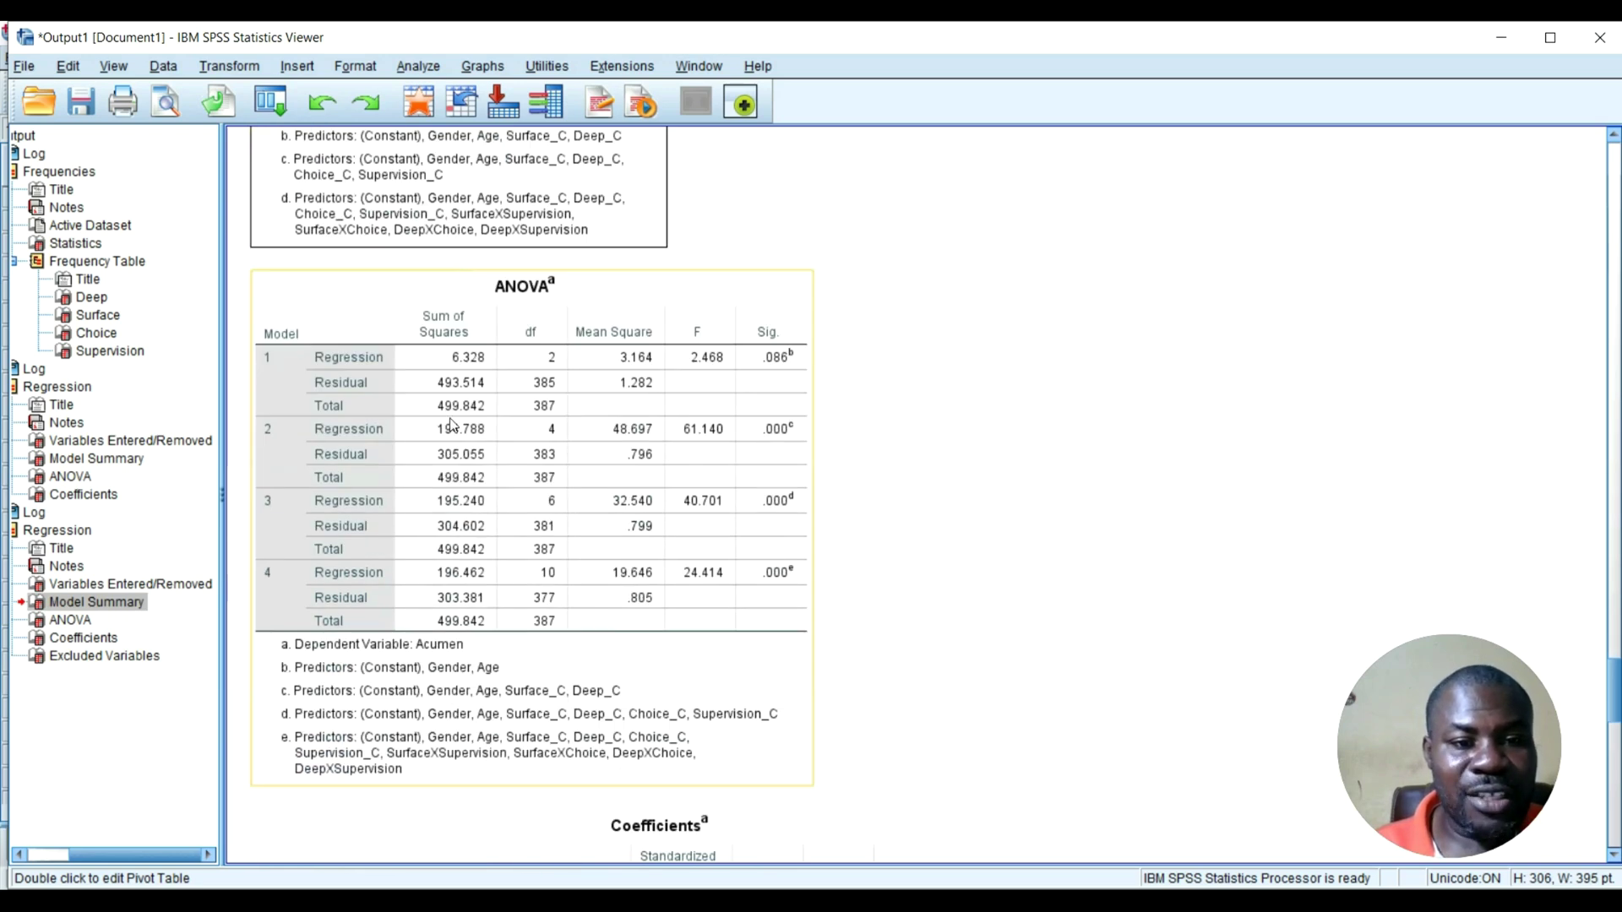
{"action": "scroll", "coordinate": [665, 387], "scroll_direction": "down", "scroll_amount": 2}
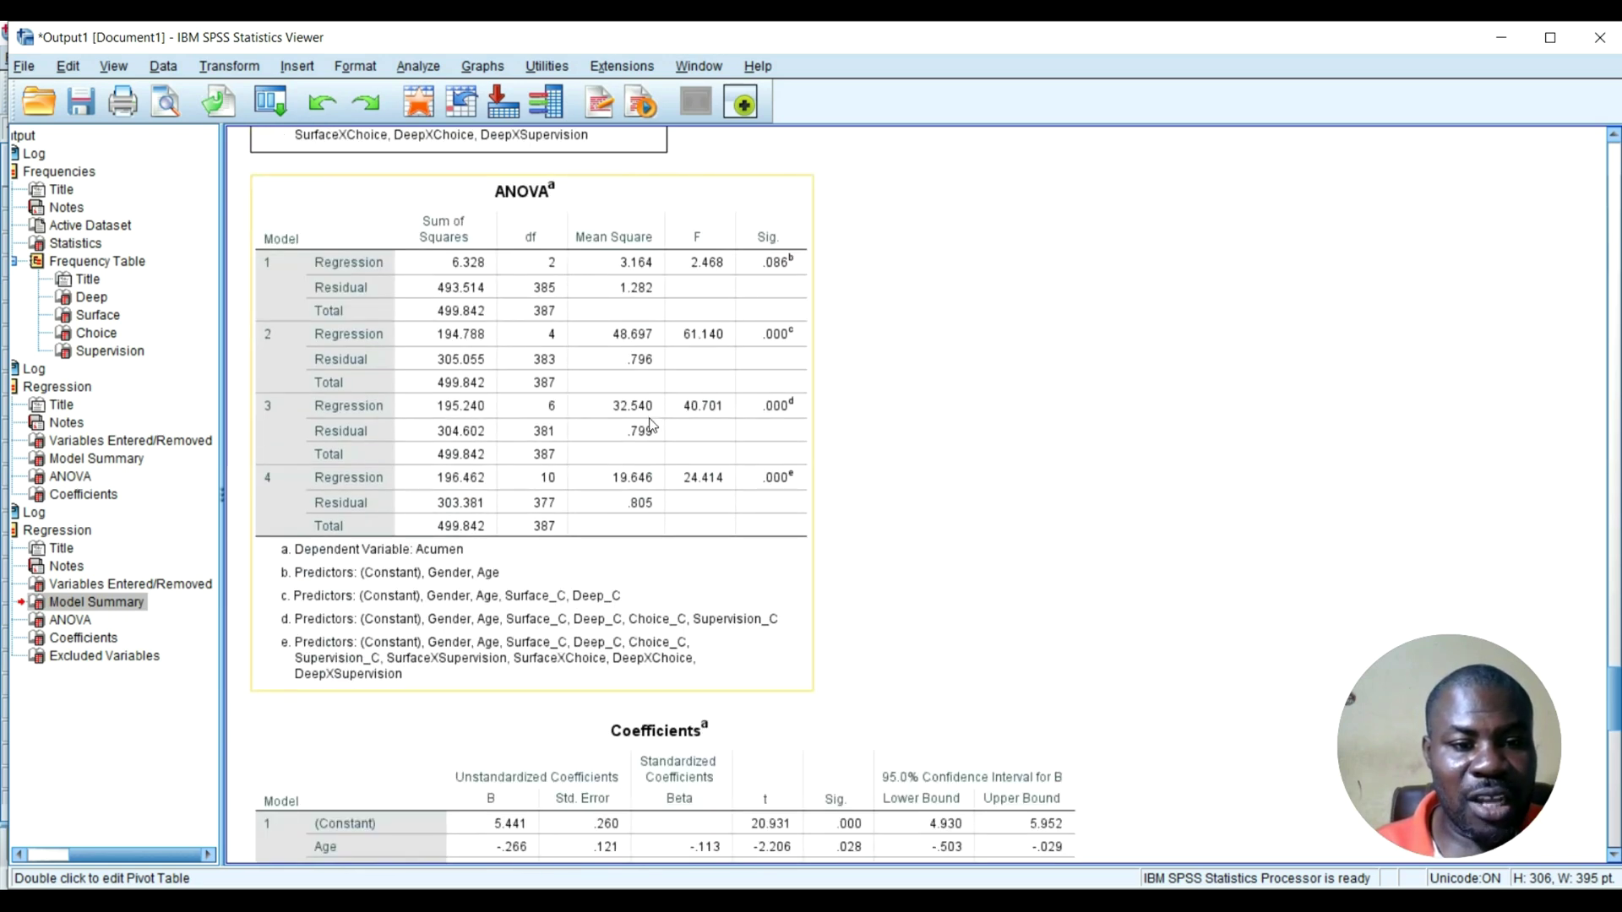
{"action": "scroll", "coordinate": [589, 405], "scroll_direction": "down", "scroll_amount": 5}
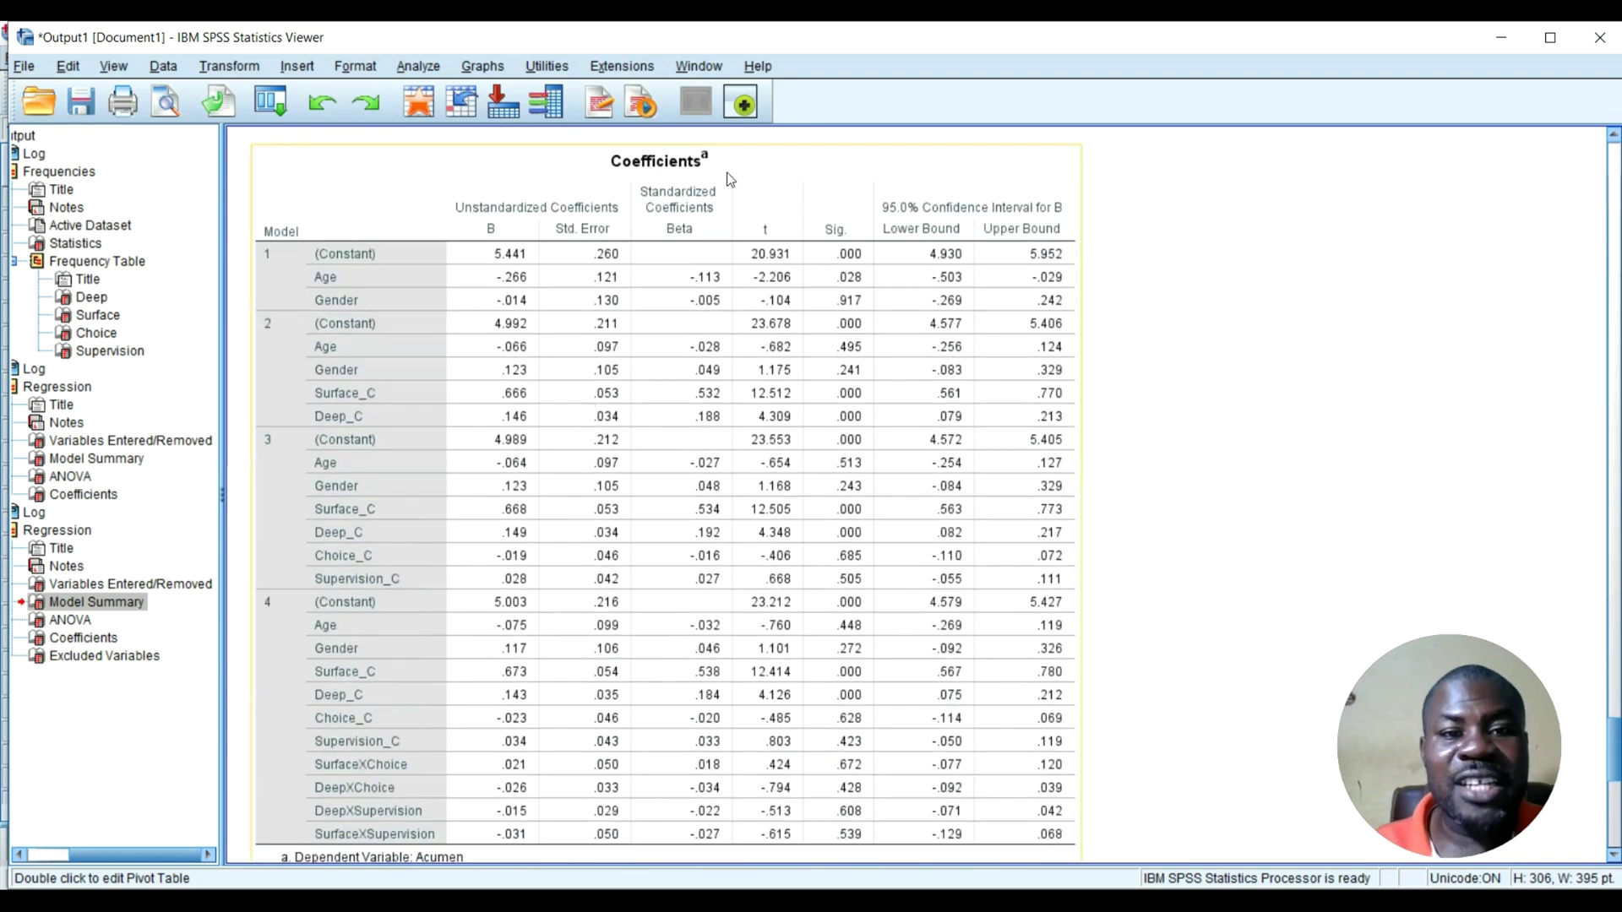
{"action": "scroll", "coordinate": [730, 179], "scroll_direction": "down", "scroll_amount": 1}
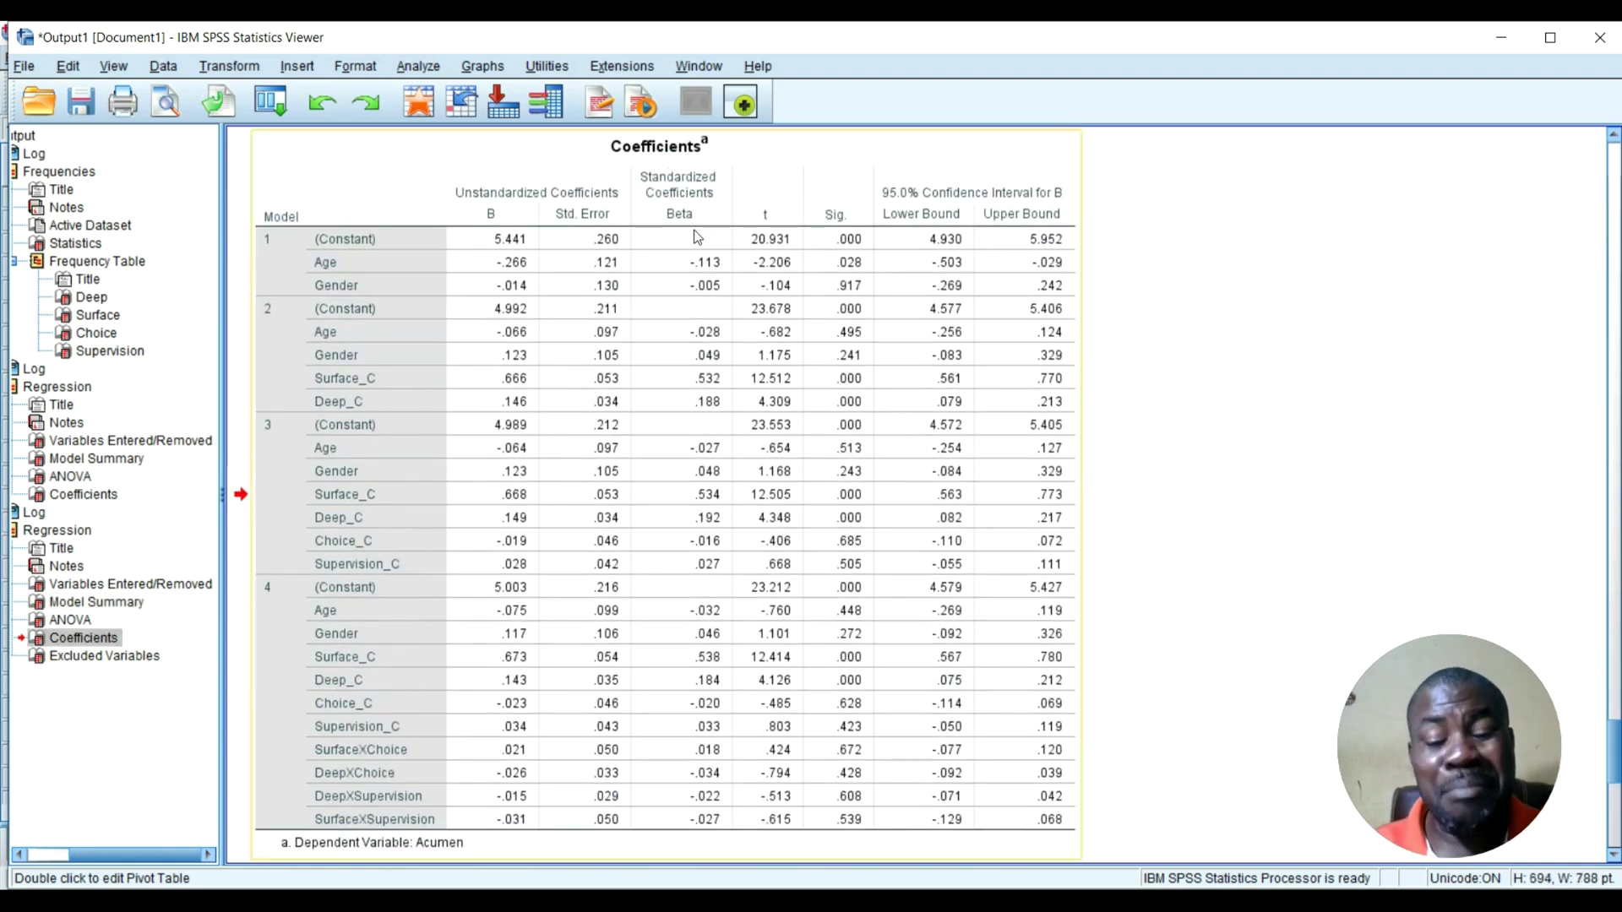
Compare the ANOVA and Coefficients results with the R Square values of the four models in the Model Summary.
{"action": "scroll", "coordinate": [697, 240], "scroll_direction": "up", "scroll_amount": 5}
{"action": "scroll", "coordinate": [697, 242], "scroll_direction": "up", "scroll_amount": 3}
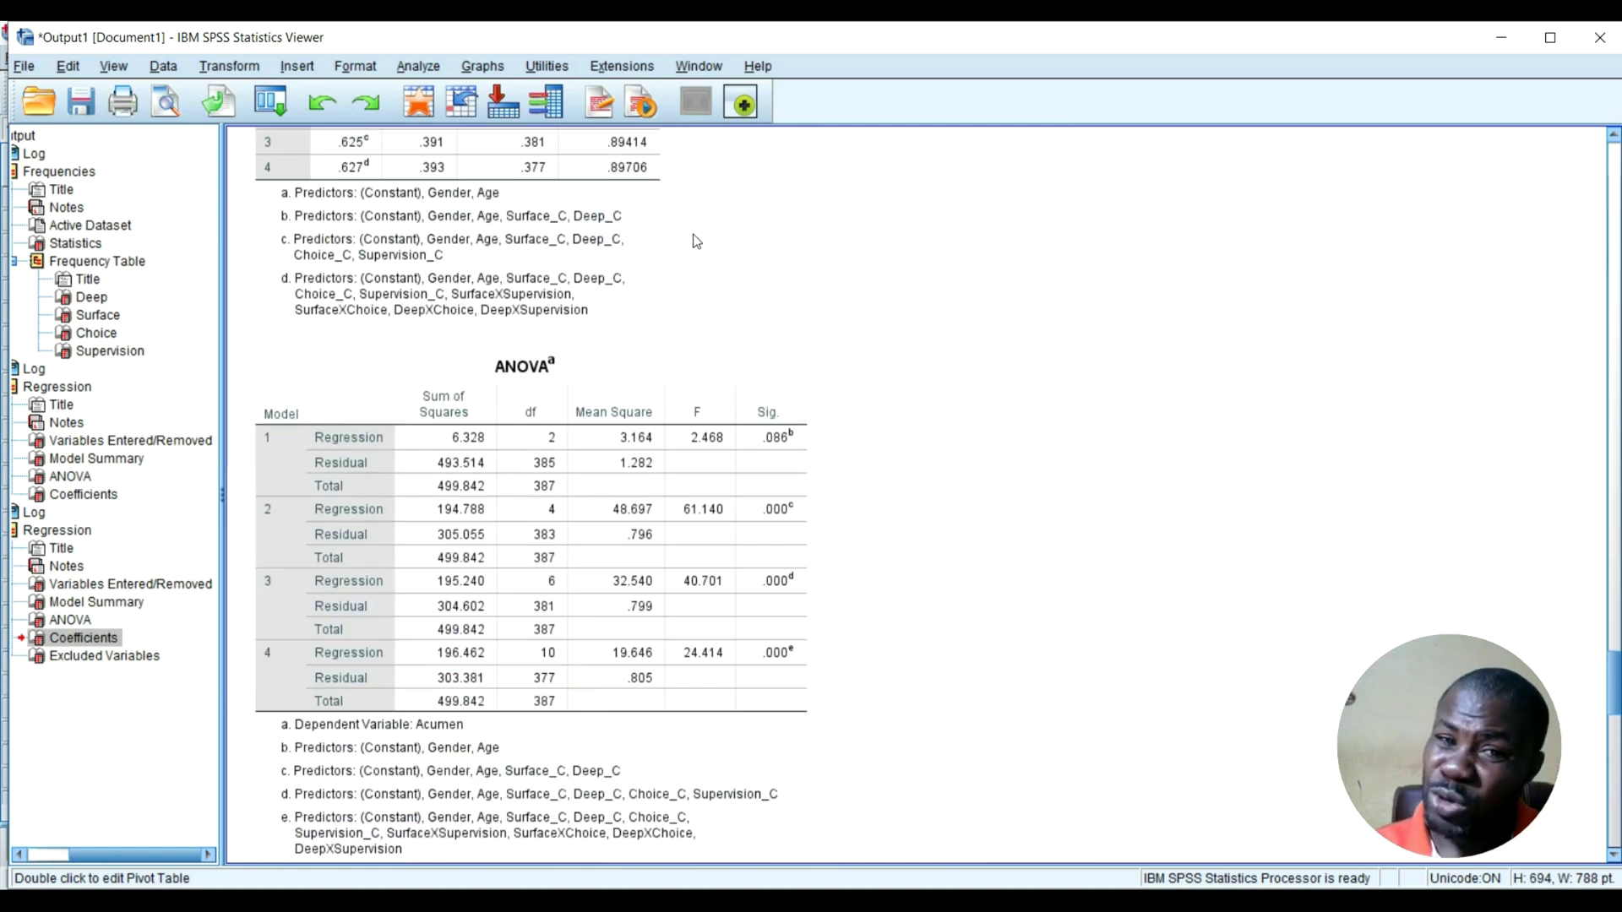
{"action": "scroll", "coordinate": [676, 372], "scroll_direction": "down", "scroll_amount": 1}
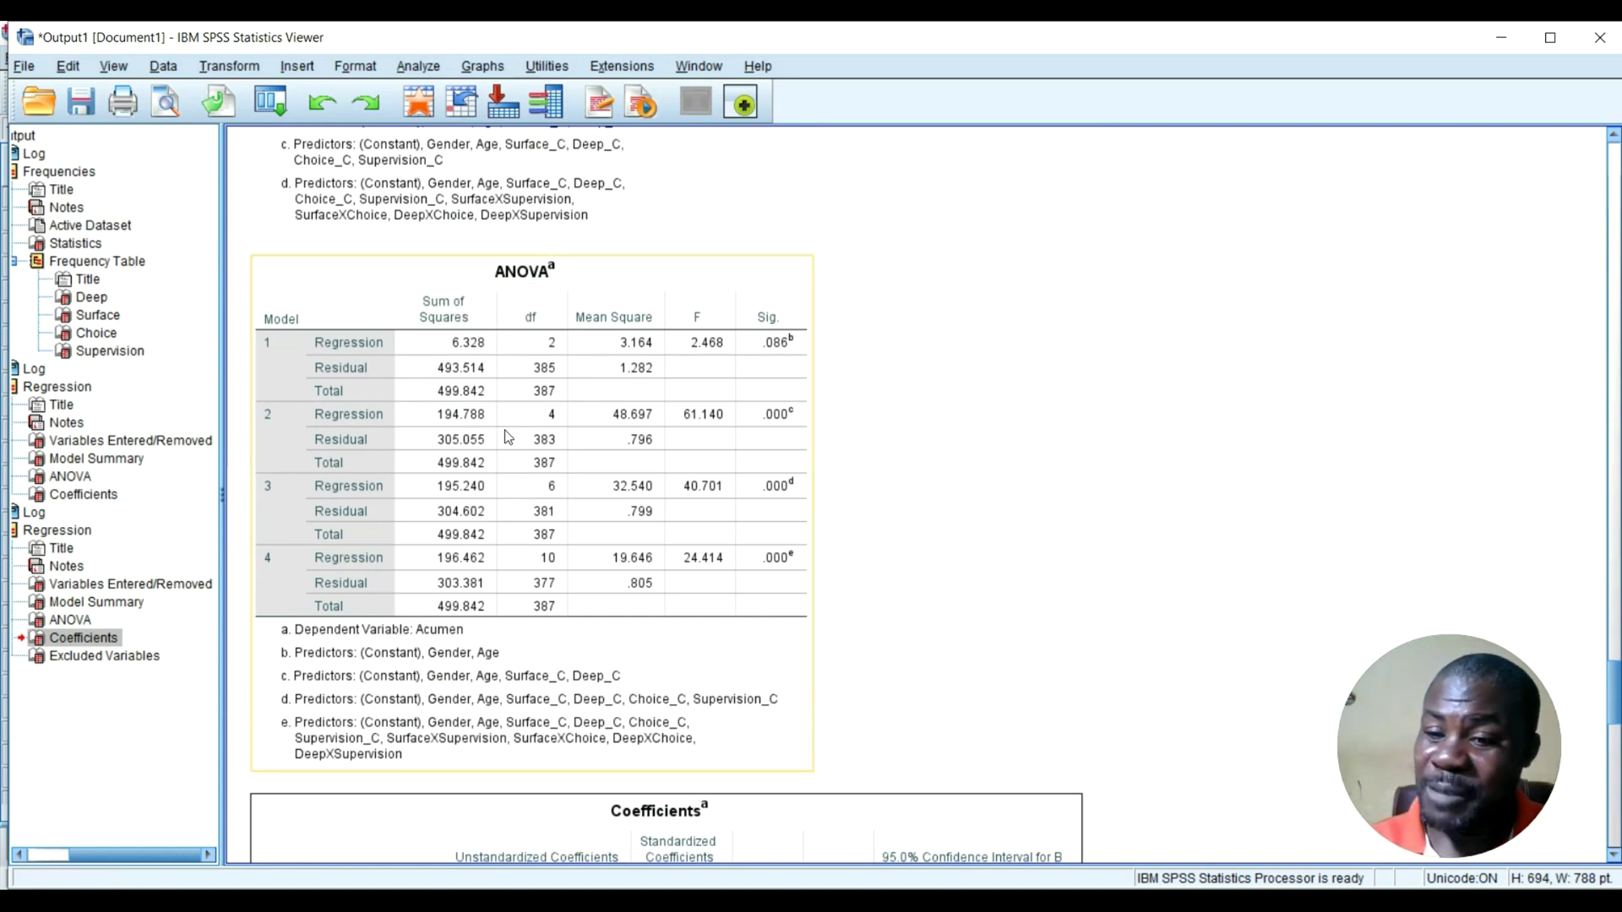
{"action": "scroll", "coordinate": [508, 436], "scroll_direction": "down", "scroll_amount": 5}
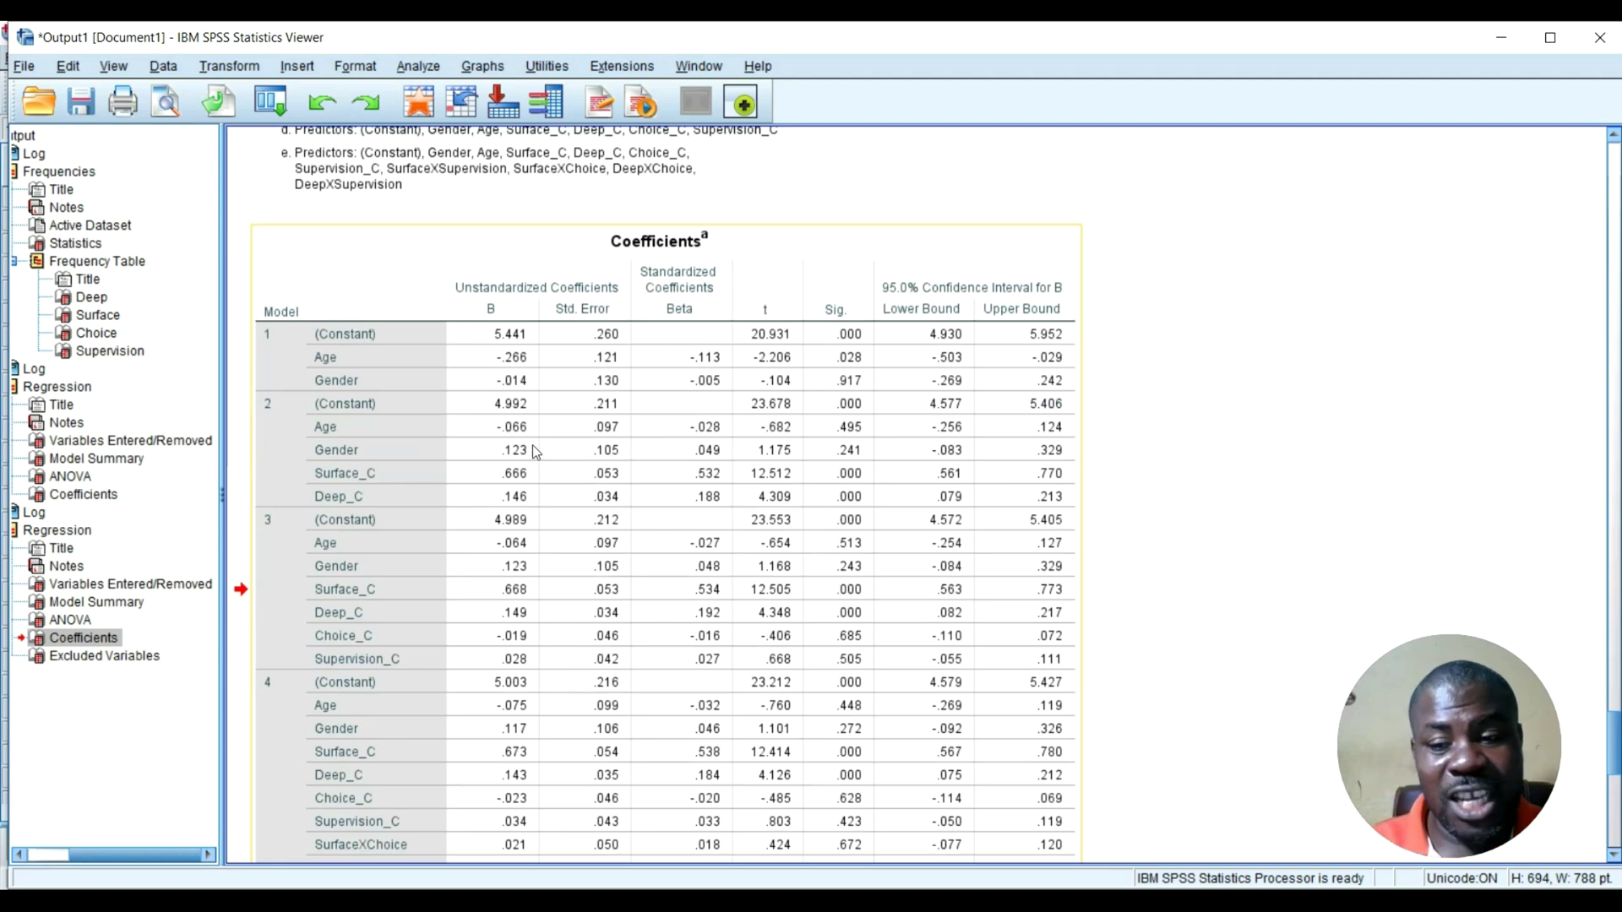
{"action": "scroll", "coordinate": [536, 453], "scroll_direction": "up", "scroll_amount": 4}
{"action": "scroll", "coordinate": [535, 453], "scroll_direction": "up", "scroll_amount": 3}
{"action": "left_click", "coordinate": [540, 296]}
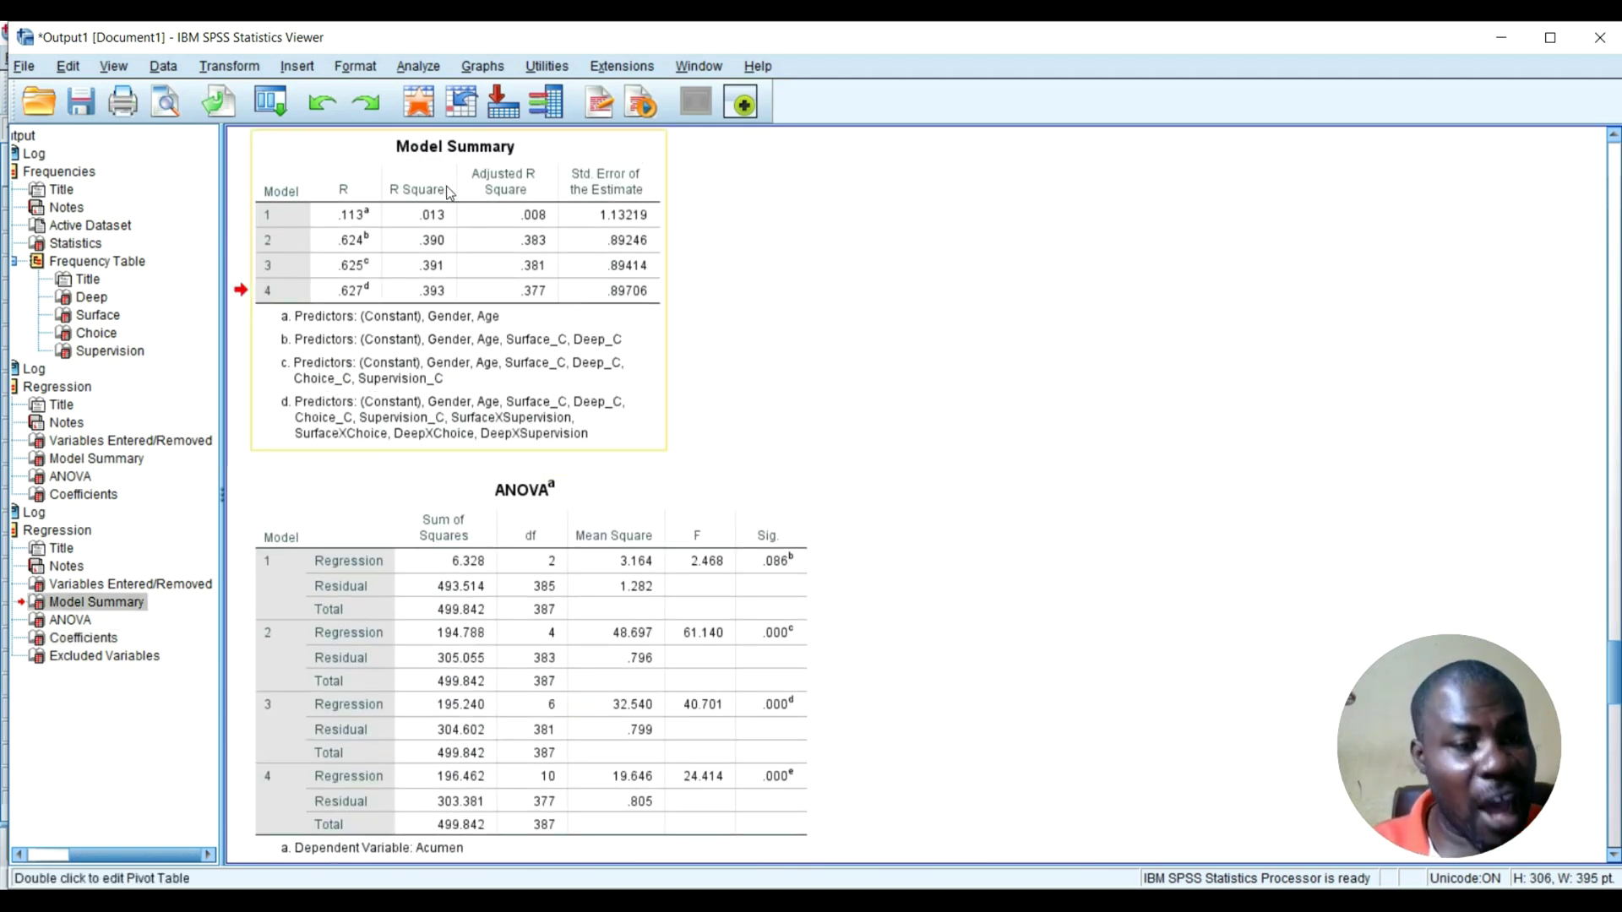
{"action": "scroll", "coordinate": [540, 245], "scroll_direction": "up", "scroll_amount": 3}
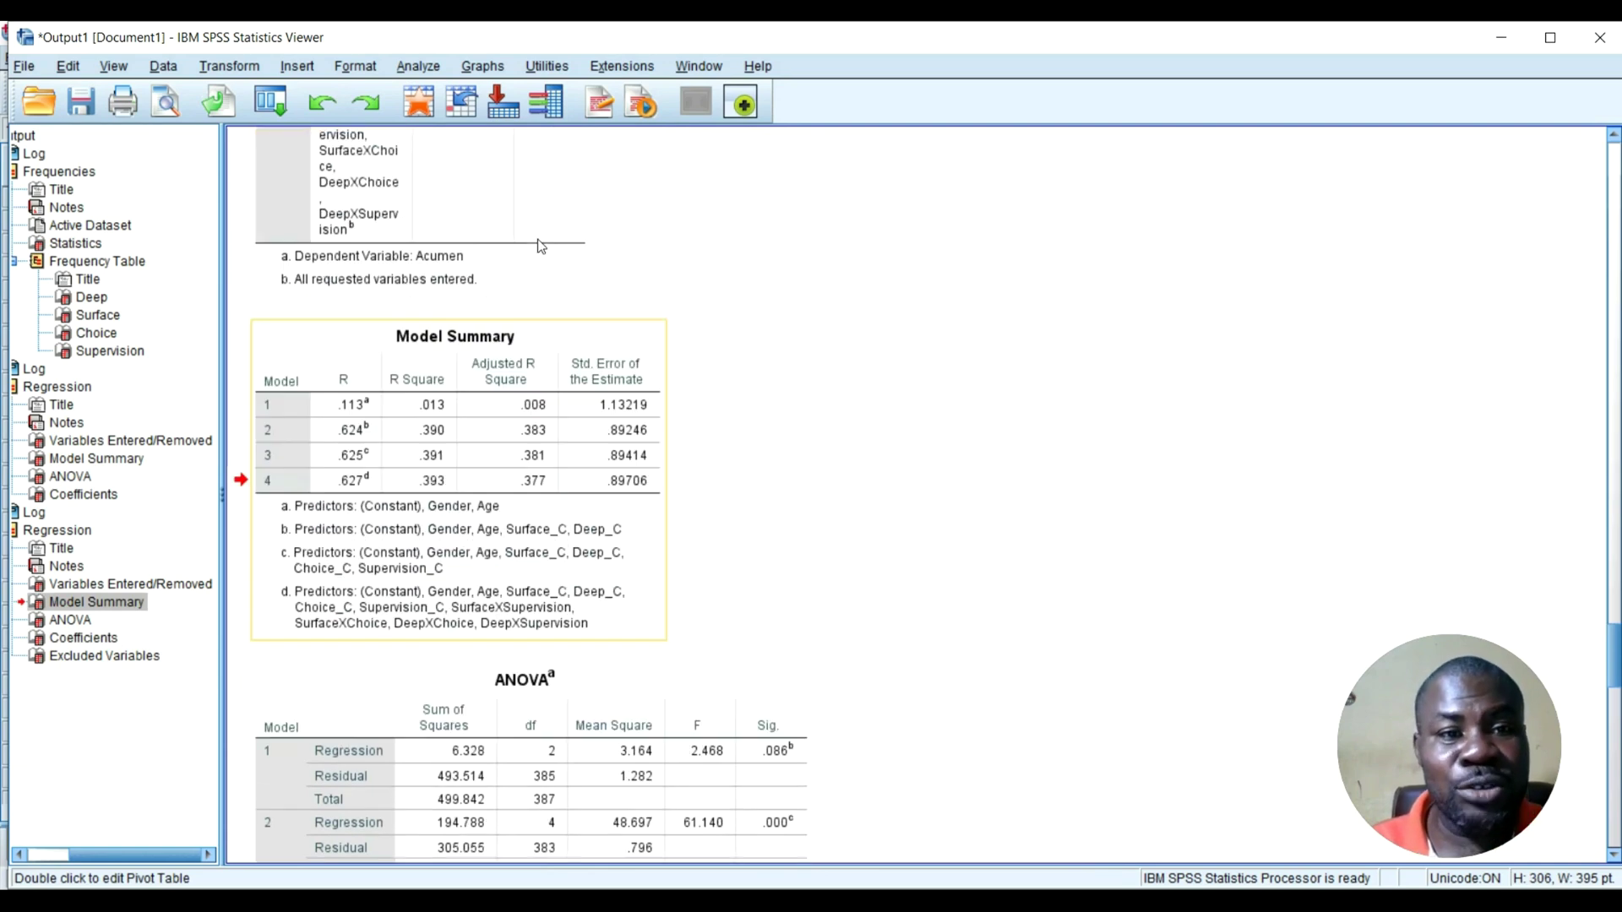
{"action": "scroll", "coordinate": [583, 306], "scroll_direction": "down", "scroll_amount": 1}
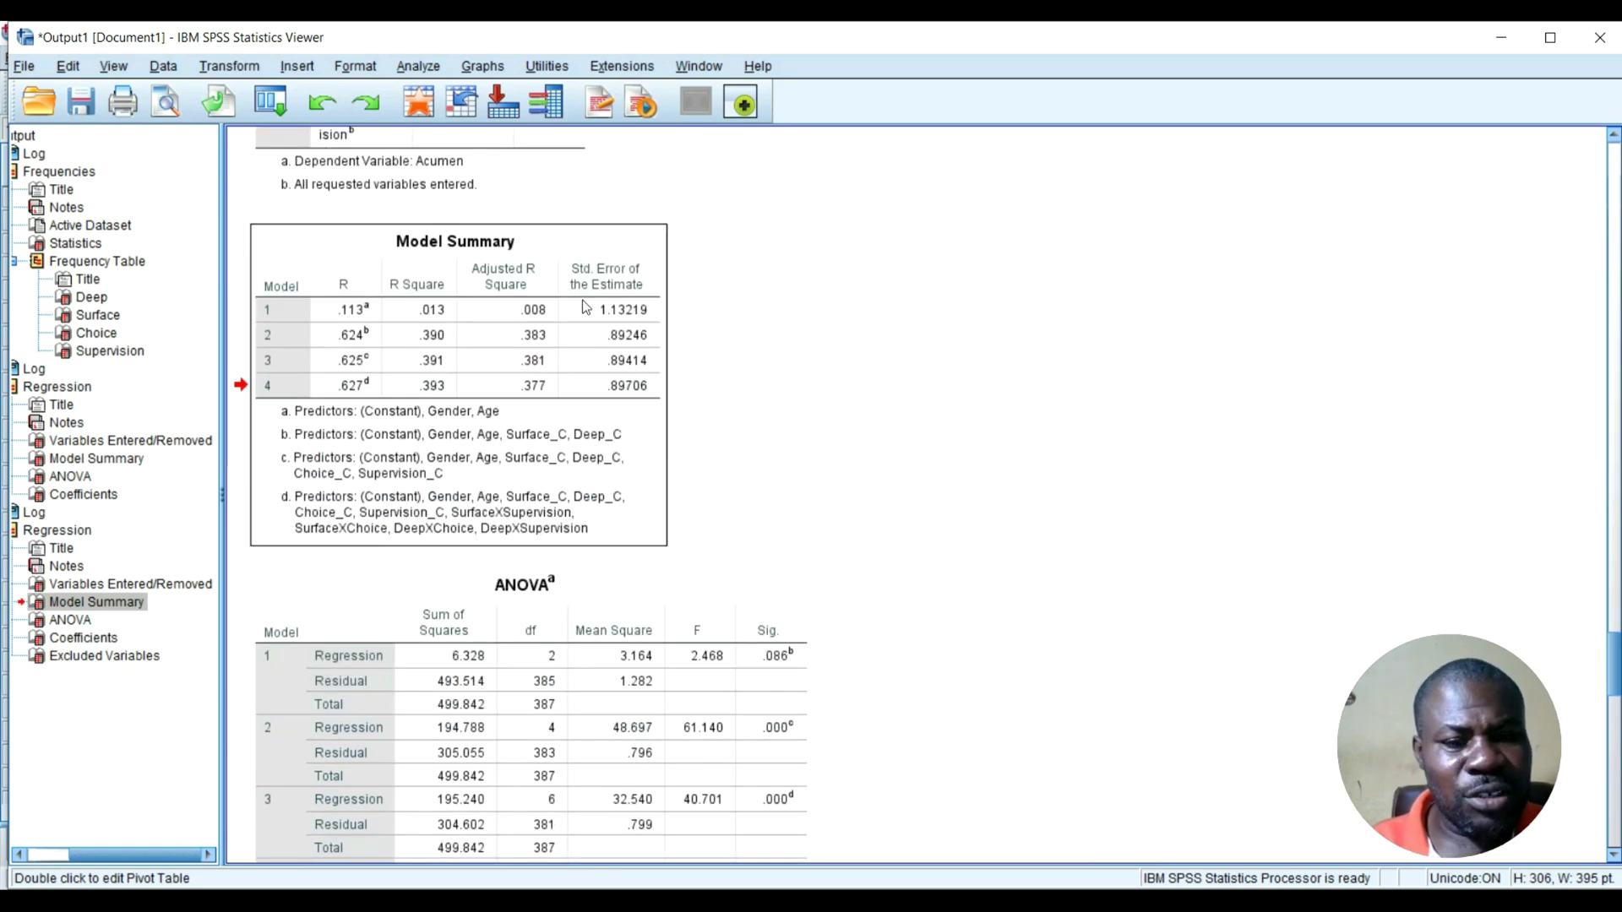
Reopen Linear Regression, add R squared change and collinearity diagnostics to the statistics, and rerun the analysis.
{"action": "left_click", "coordinate": [271, 103]}
{"action": "left_click", "coordinate": [327, 131]}
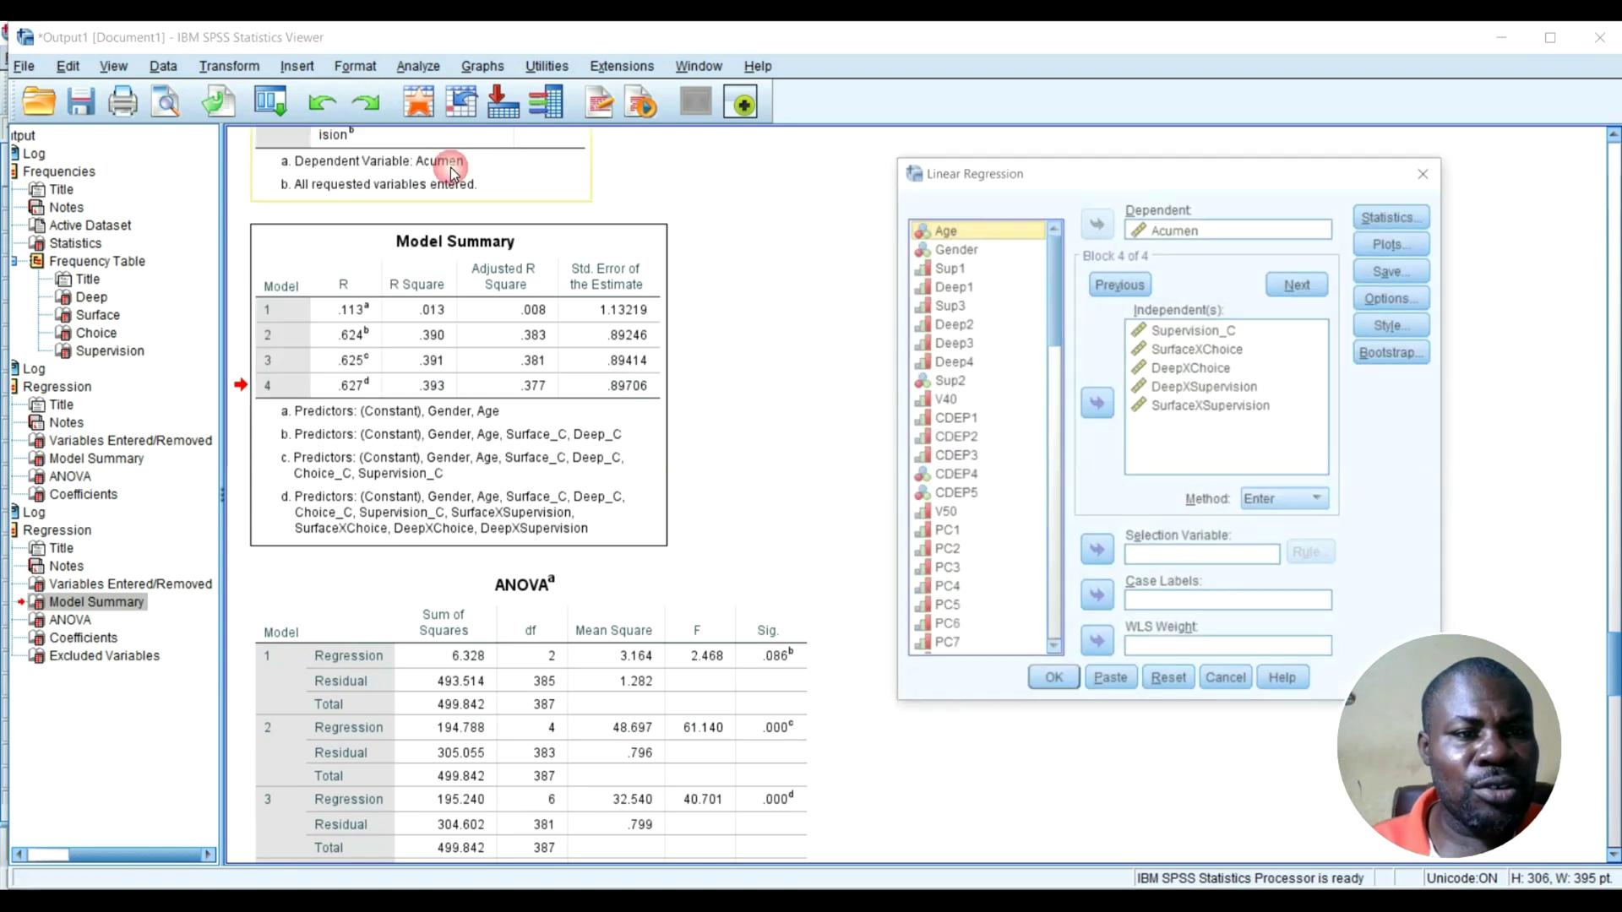
{"action": "left_click", "coordinate": [1398, 216]}
{"action": "left_click", "coordinate": [691, 261]}
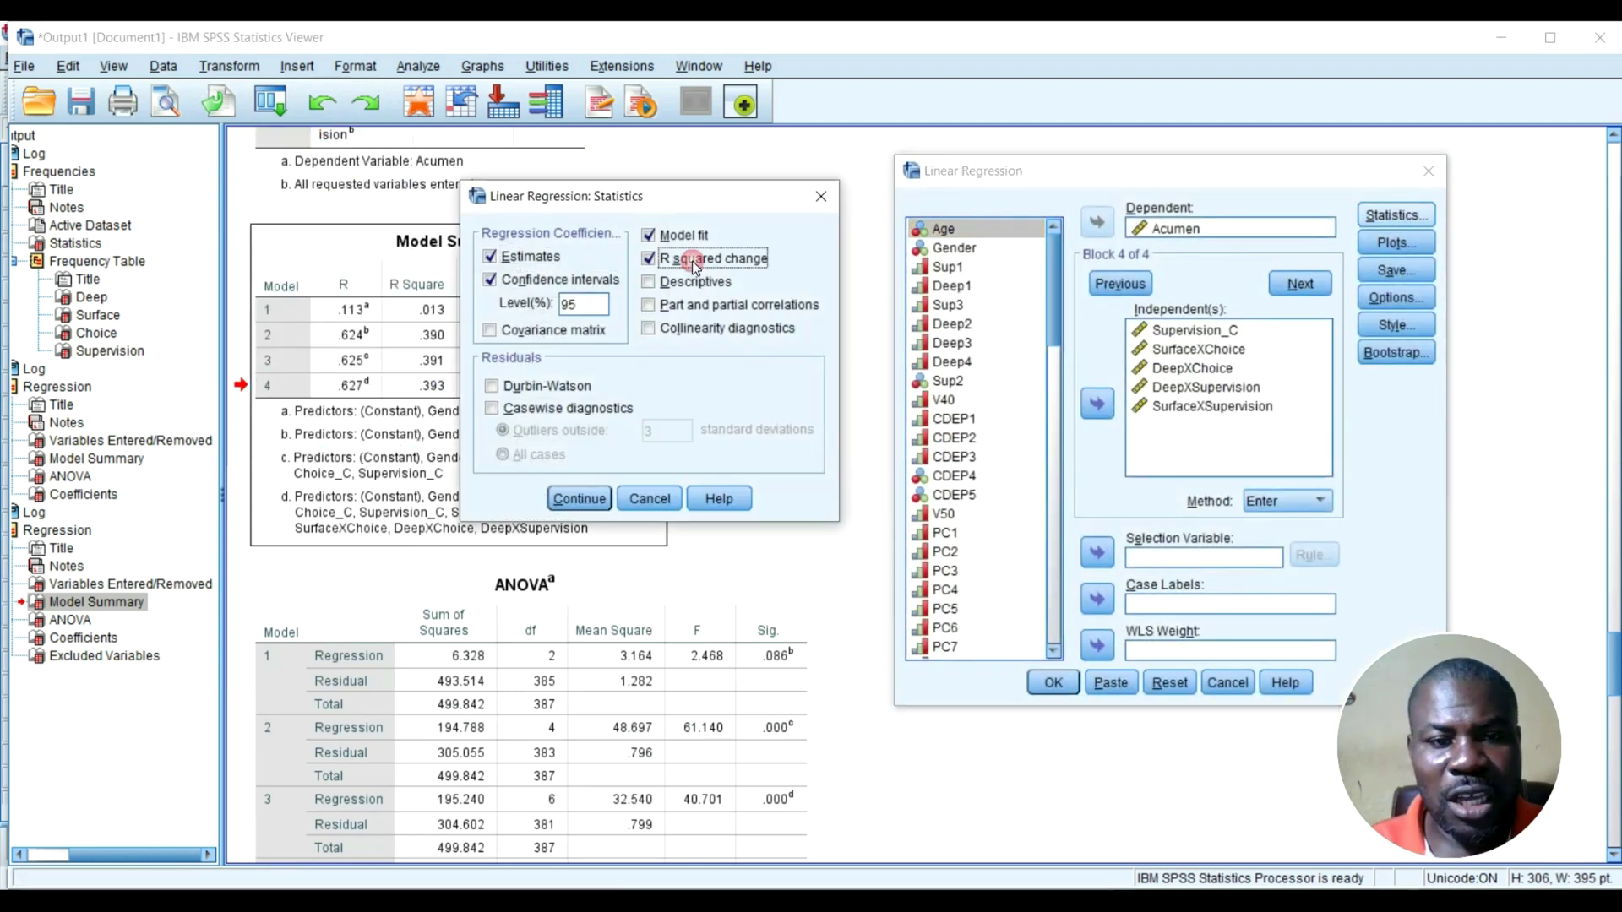
{"action": "left_click", "coordinate": [649, 329]}
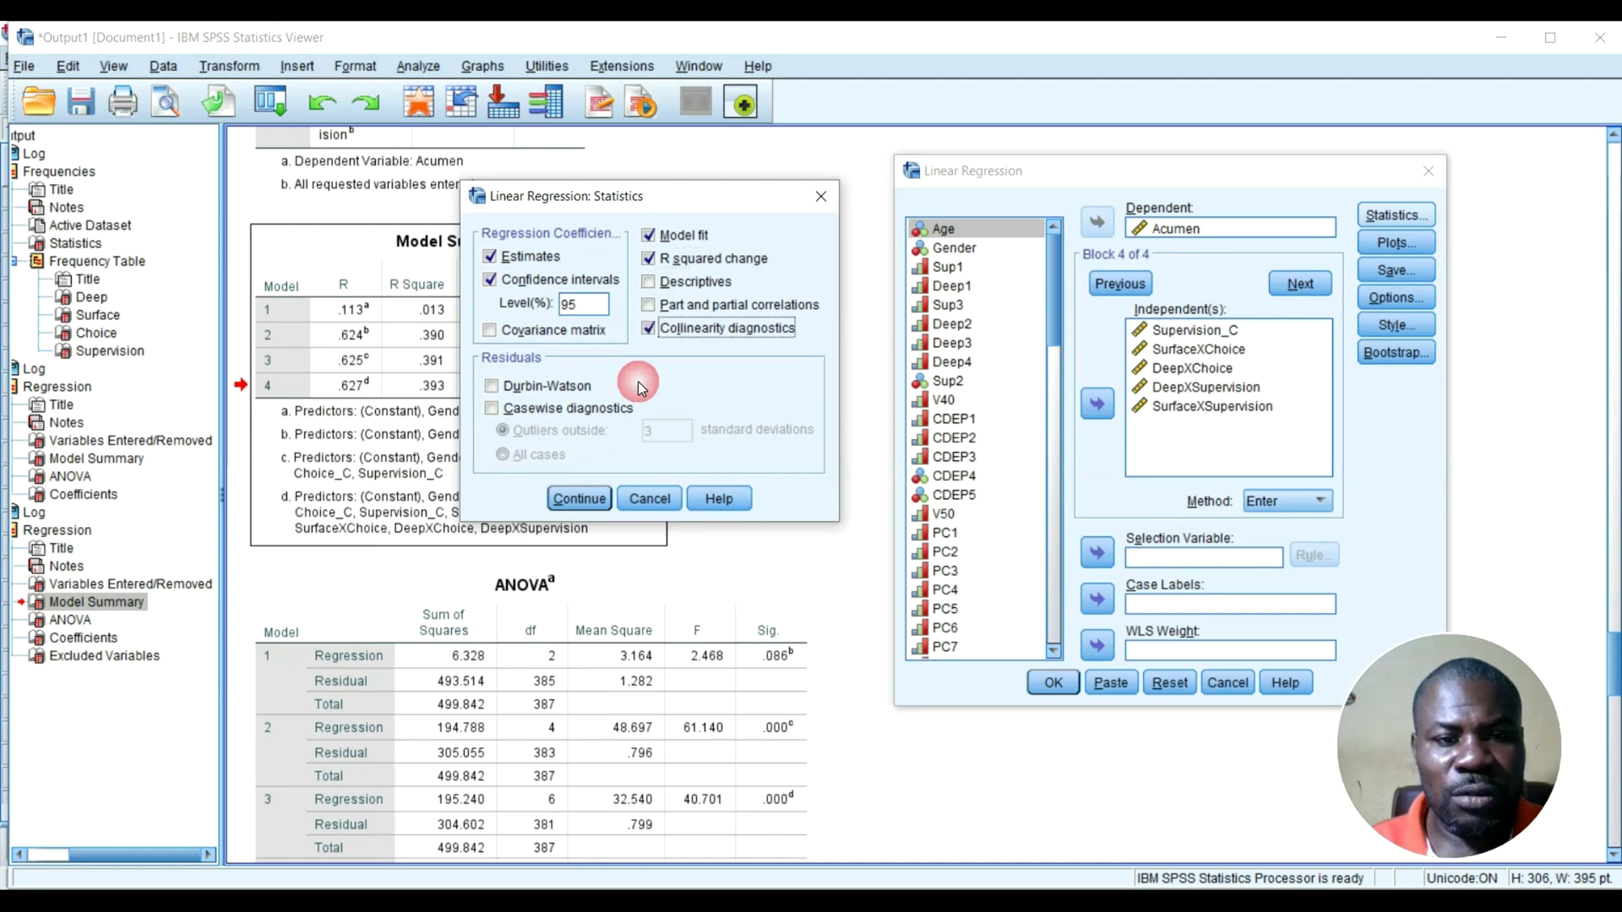
{"action": "left_click", "coordinate": [585, 500]}
{"action": "left_click", "coordinate": [1052, 682]}
Examine the change statistics in the Model Summary, the ANOVA table, and the collinearity statistics in the Coefficients table.
{"action": "scroll", "coordinate": [807, 505], "scroll_direction": "down", "scroll_amount": 5}
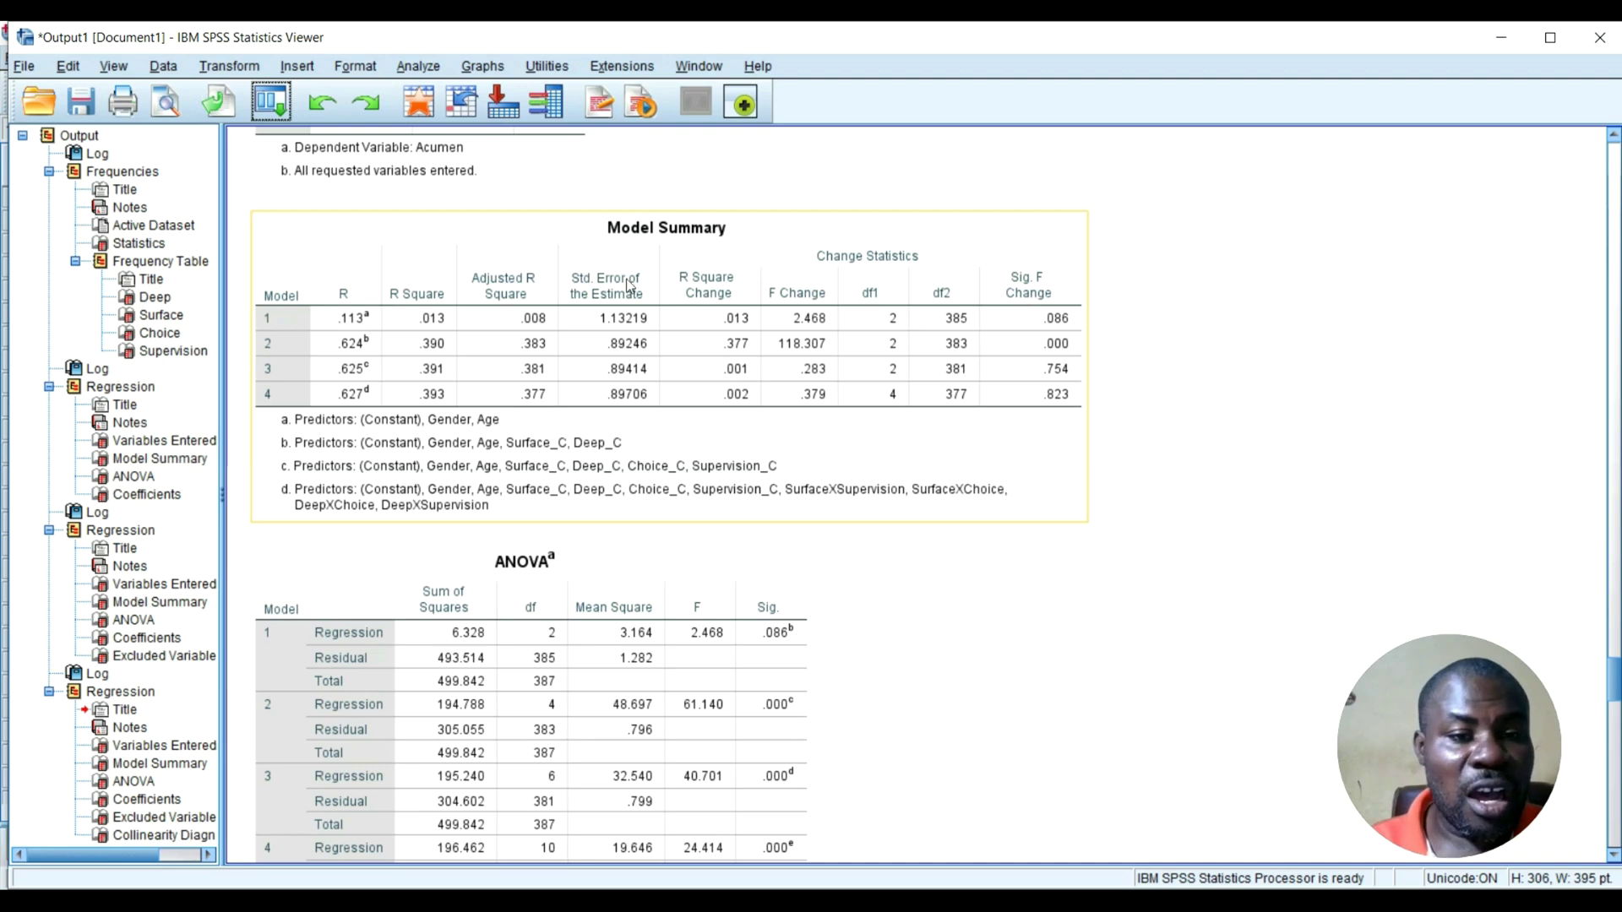
{"action": "scroll", "coordinate": [727, 319], "scroll_direction": "down", "scroll_amount": 5}
{"action": "scroll", "coordinate": [733, 322], "scroll_direction": "up", "scroll_amount": 5}
{"action": "left_click", "coordinate": [735, 322]}
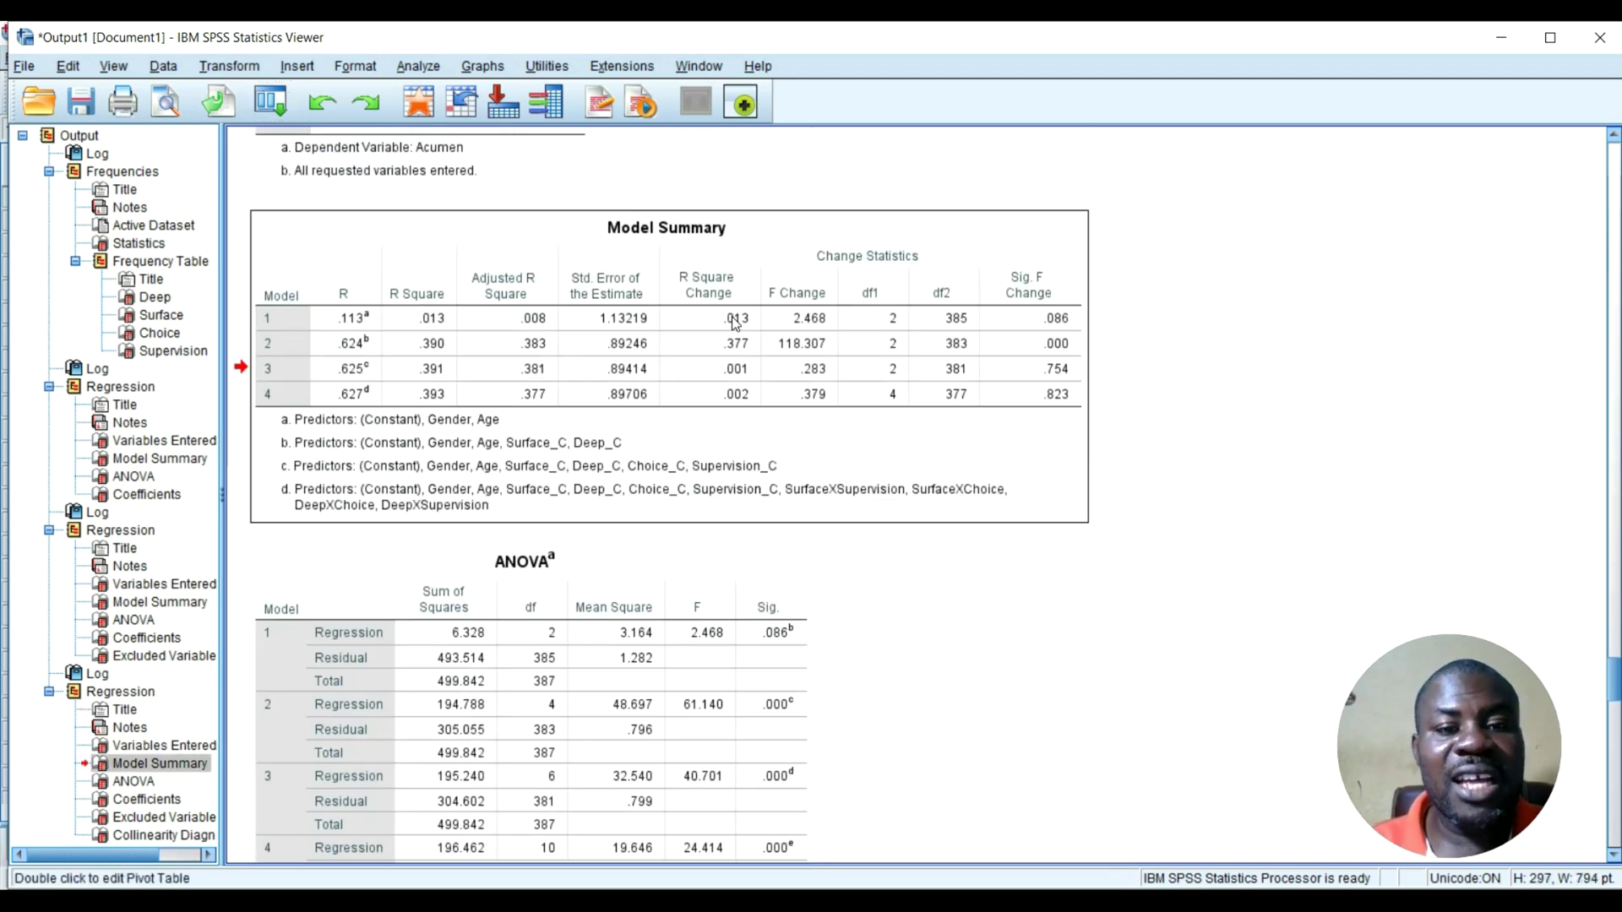
{"action": "scroll", "coordinate": [735, 322], "scroll_direction": "down", "scroll_amount": 5}
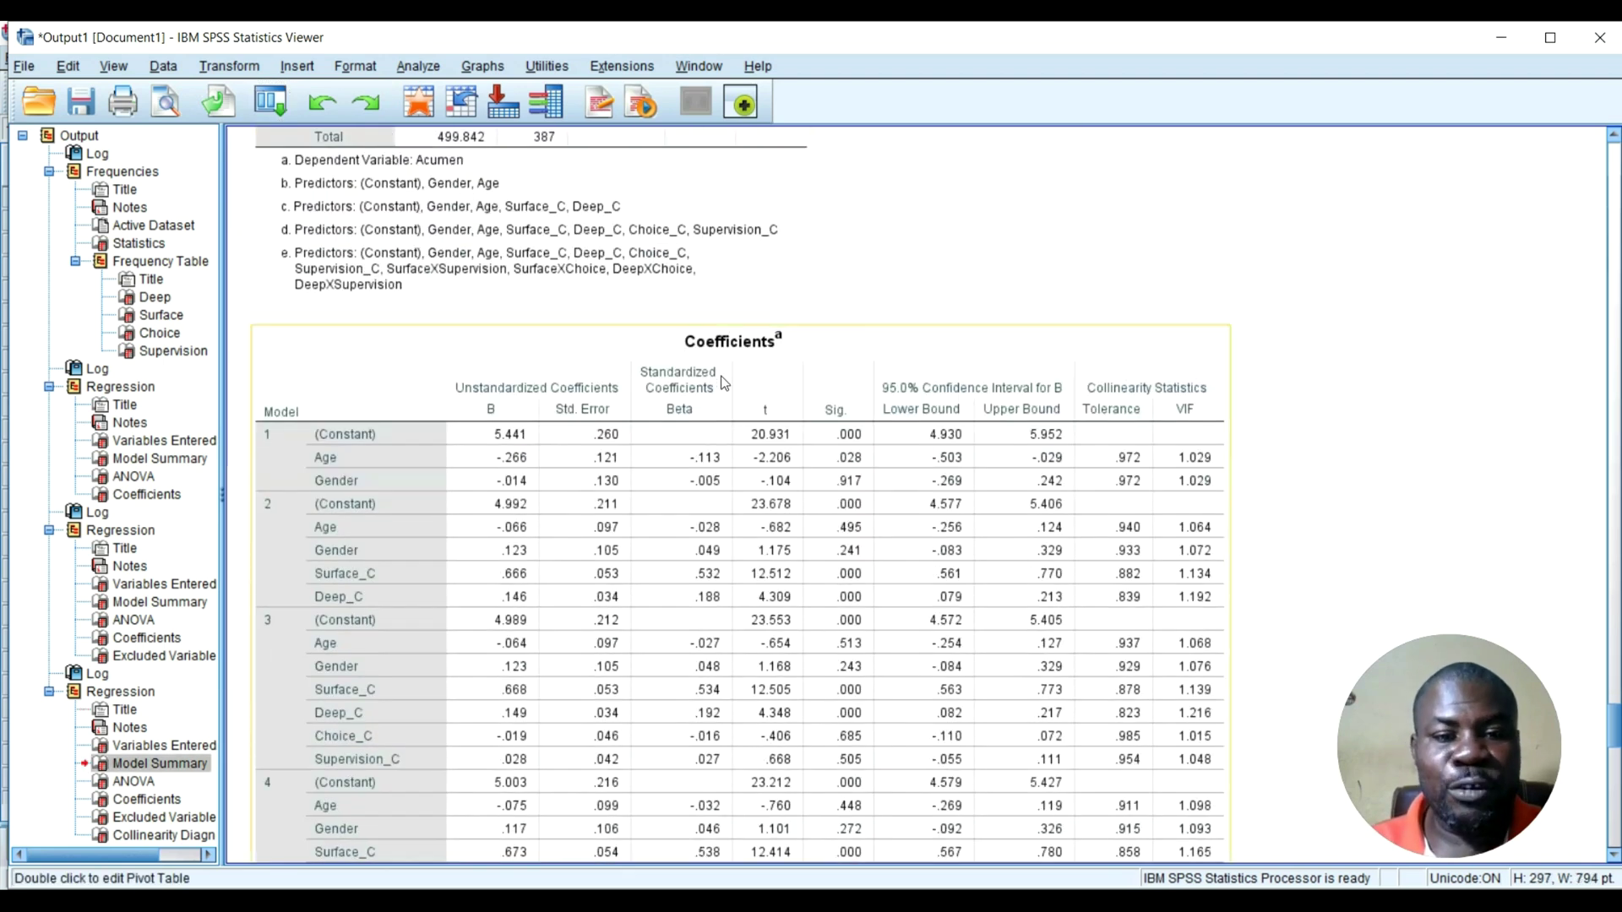
{"action": "left_click", "coordinate": [738, 359]}
{"action": "scroll", "coordinate": [739, 365], "scroll_direction": "up", "scroll_amount": 5}
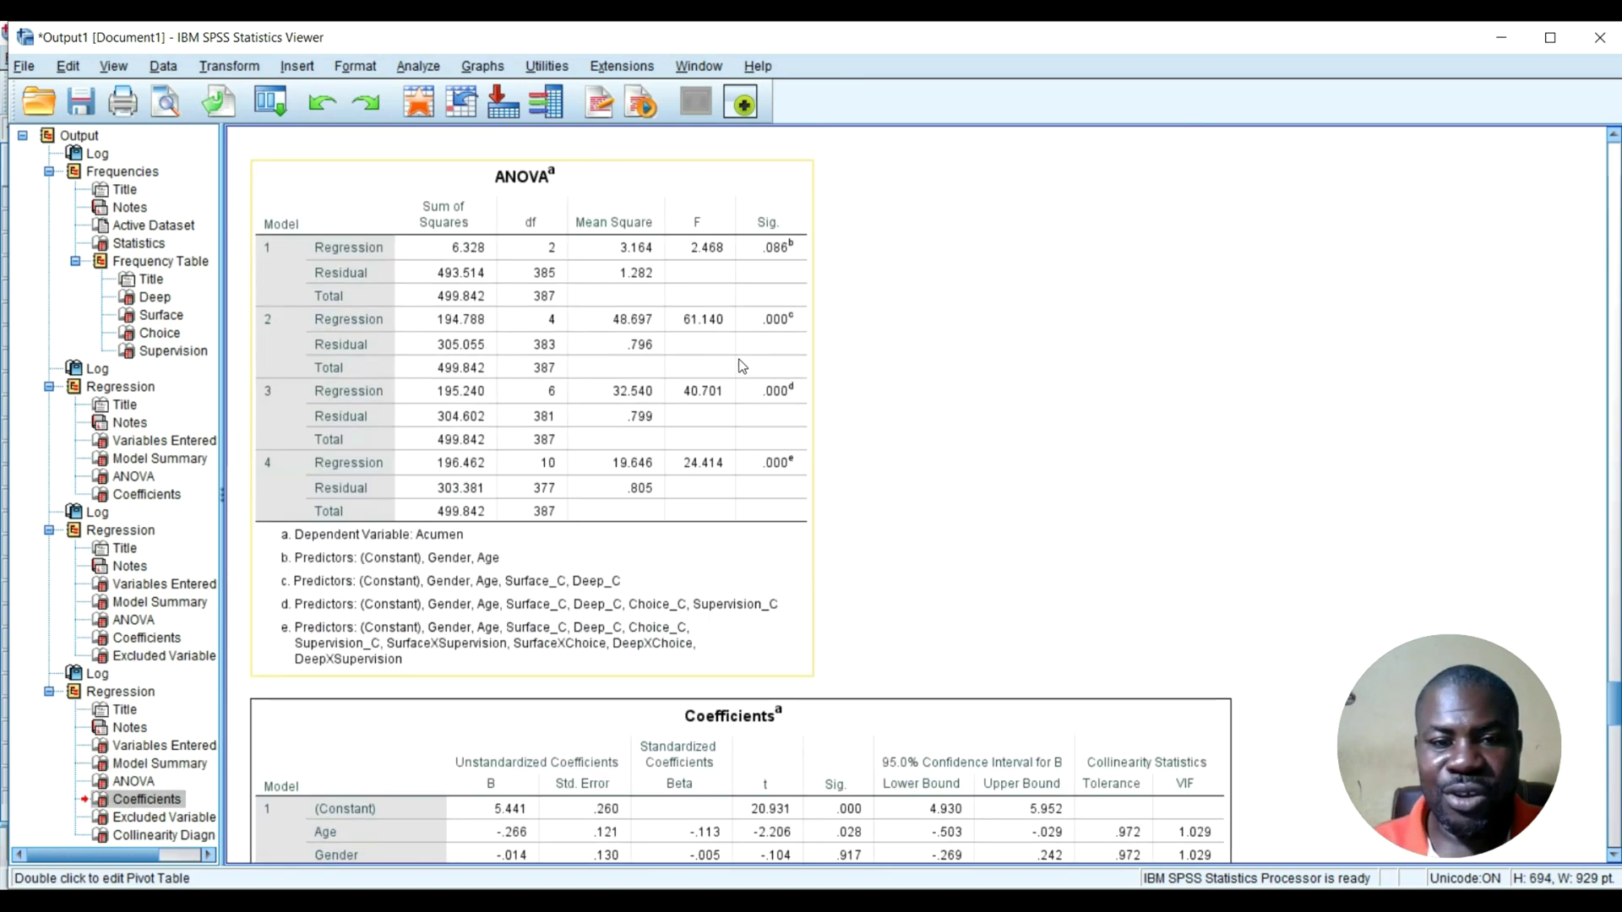
{"action": "scroll", "coordinate": [725, 348], "scroll_direction": "down", "scroll_amount": 5}
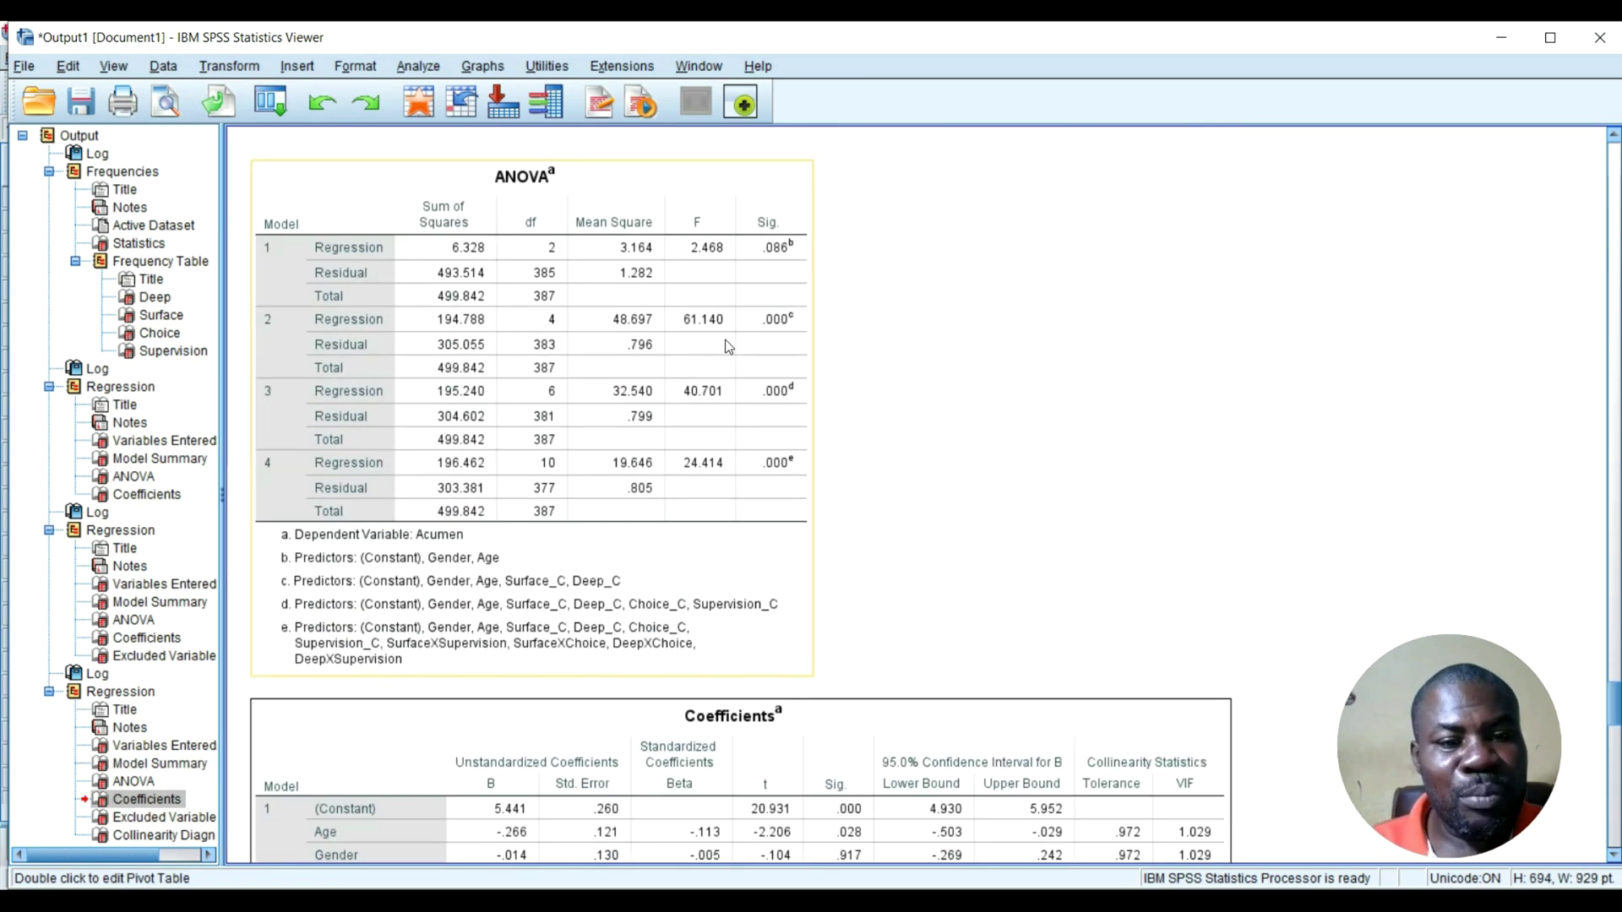
{"action": "left_click", "coordinate": [718, 336]}
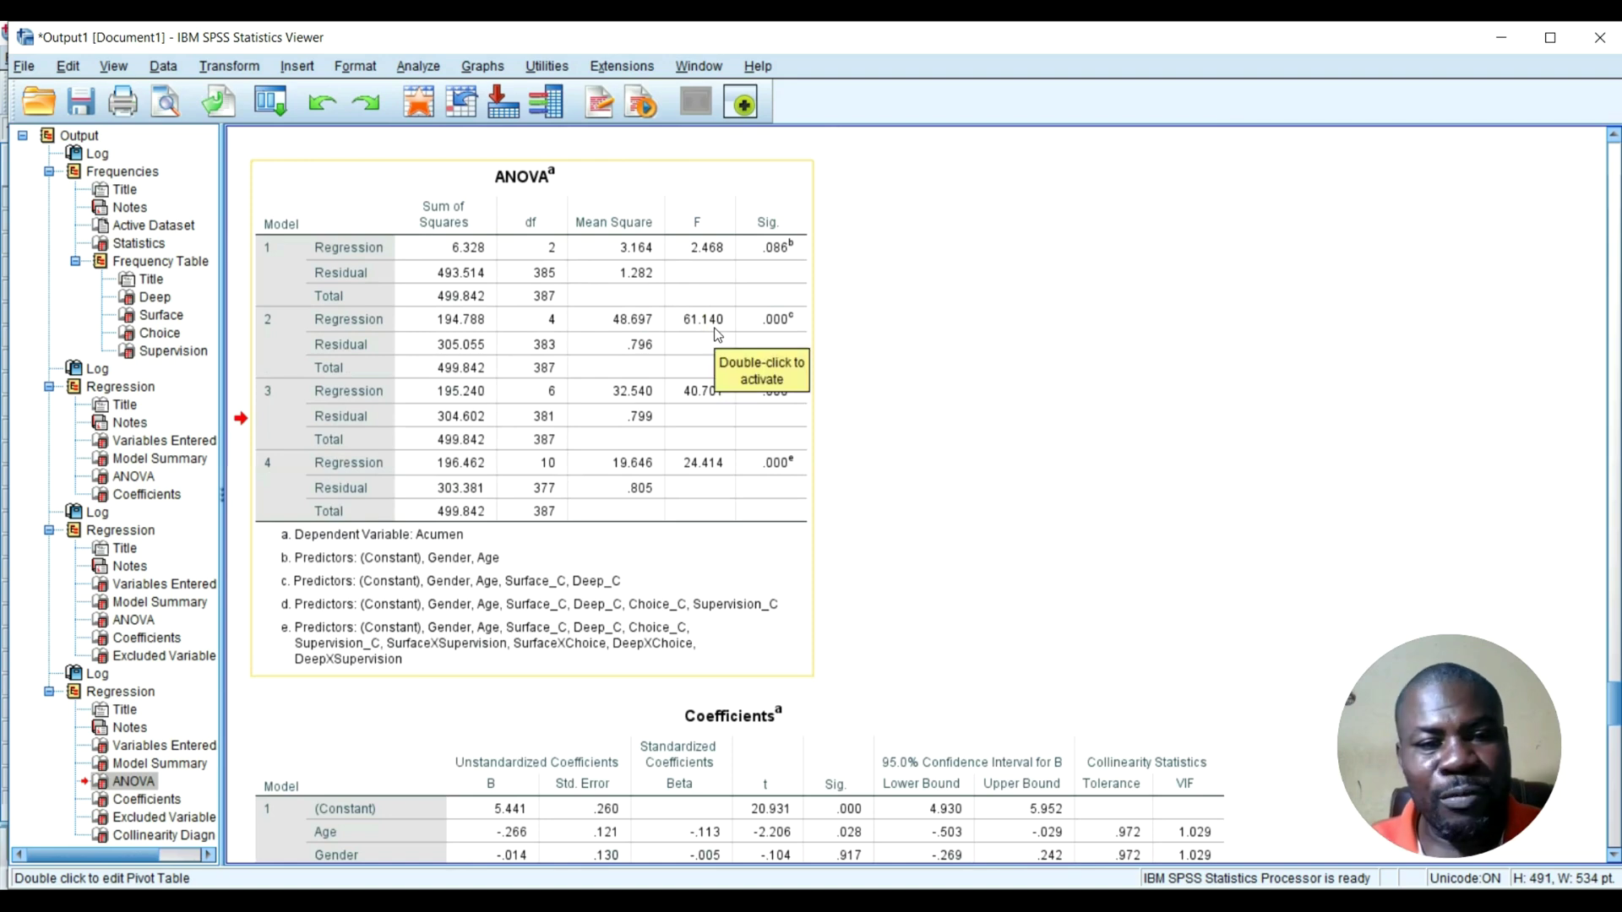
{"action": "scroll", "coordinate": [719, 334], "scroll_direction": "down", "scroll_amount": 5}
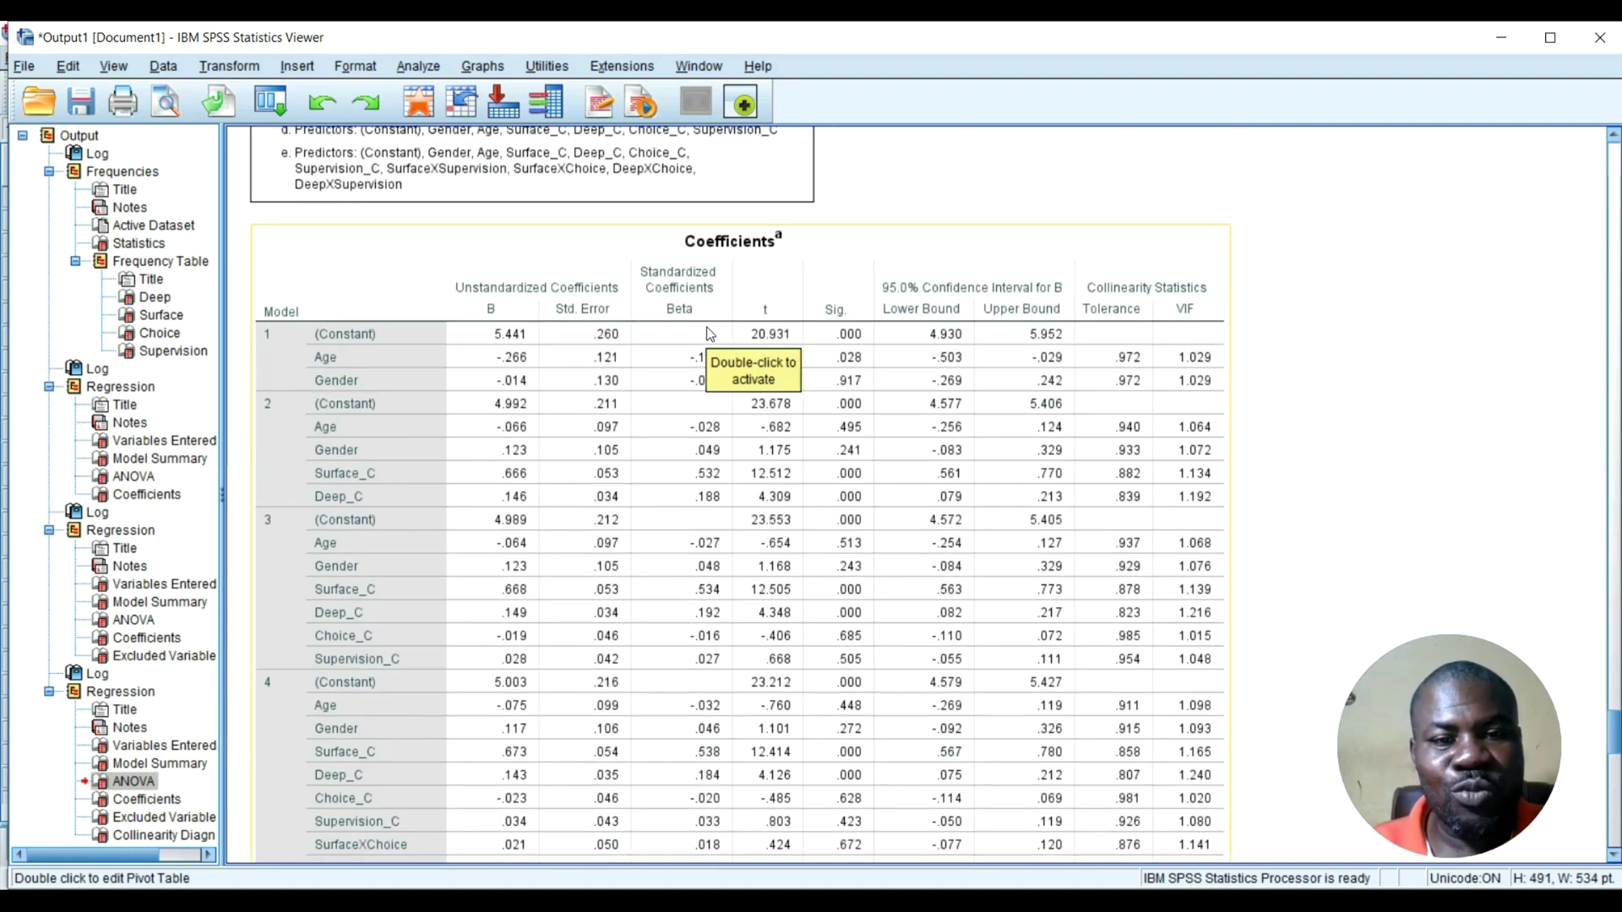
{"action": "left_click", "coordinate": [708, 334]}
{"action": "scroll", "coordinate": [708, 334], "scroll_direction": "up", "scroll_amount": 5}
{"action": "scroll", "coordinate": [708, 334], "scroll_direction": "down", "scroll_amount": 7}
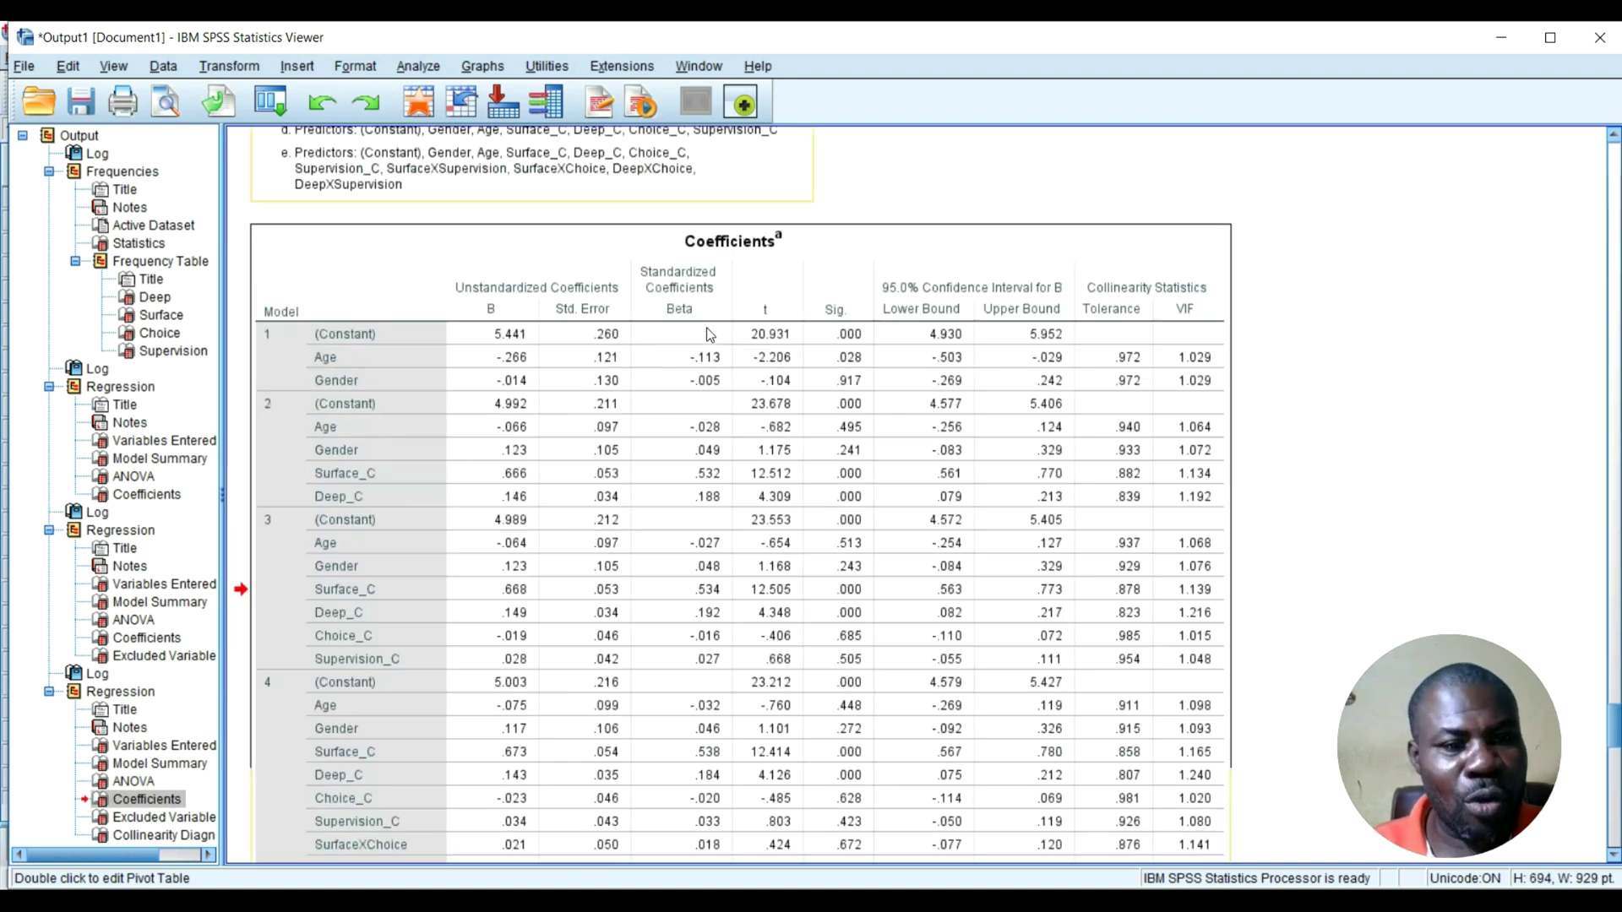
{"action": "scroll", "coordinate": [705, 308], "scroll_direction": "up", "scroll_amount": 2}
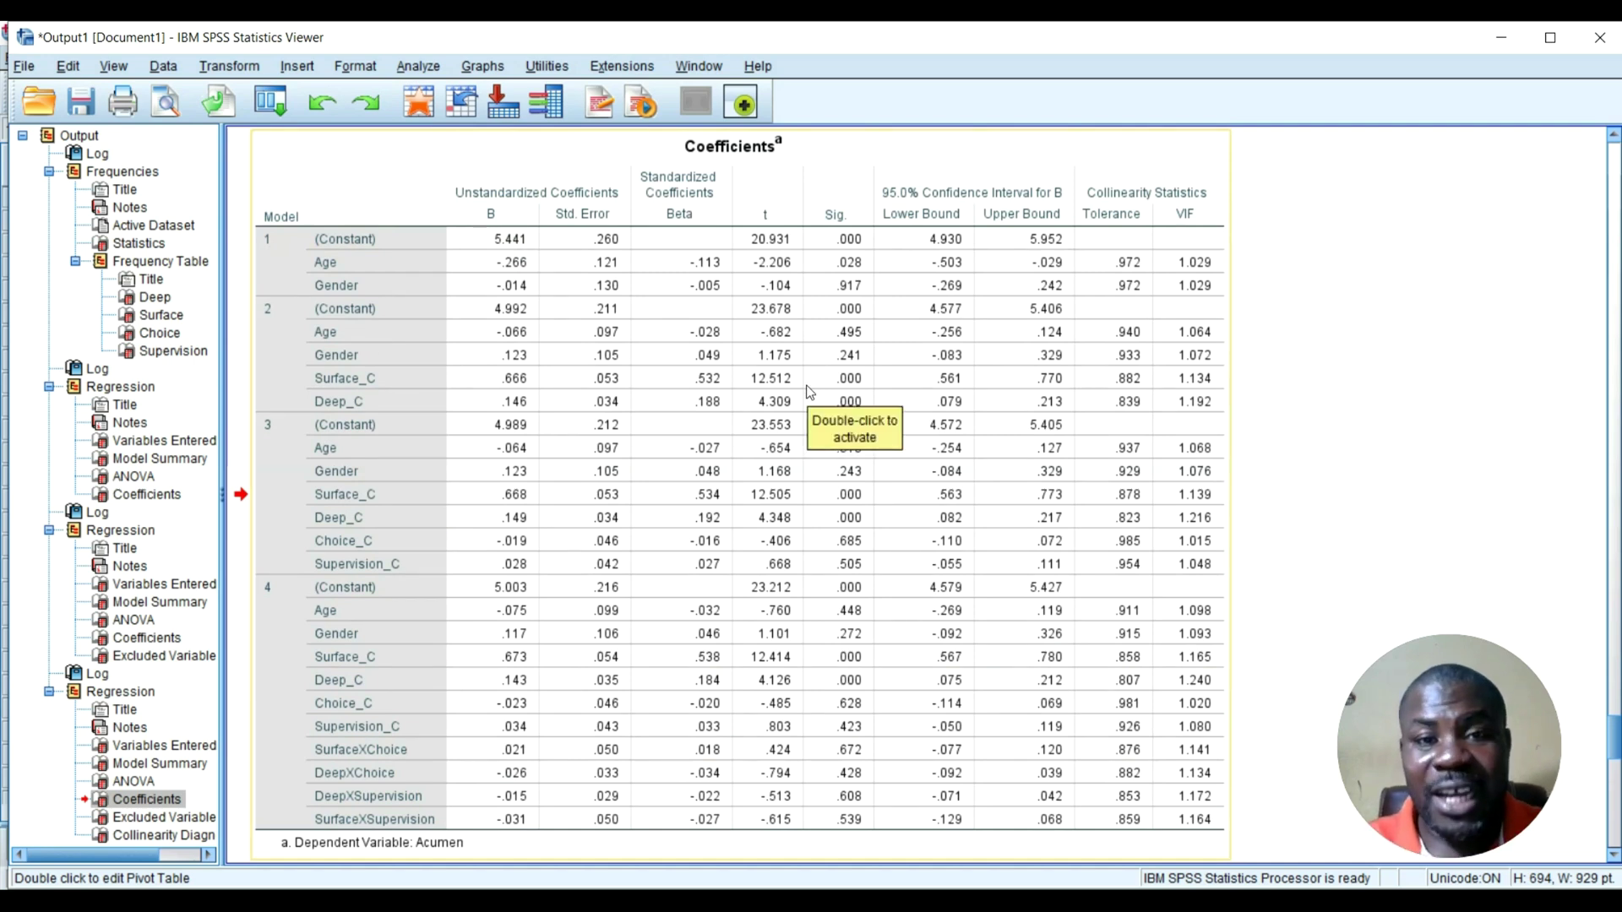
Return to the Frequencies section with the means and standard deviations at the start of the output.
{"action": "scroll", "coordinate": [828, 397], "scroll_direction": "up", "scroll_amount": 20}
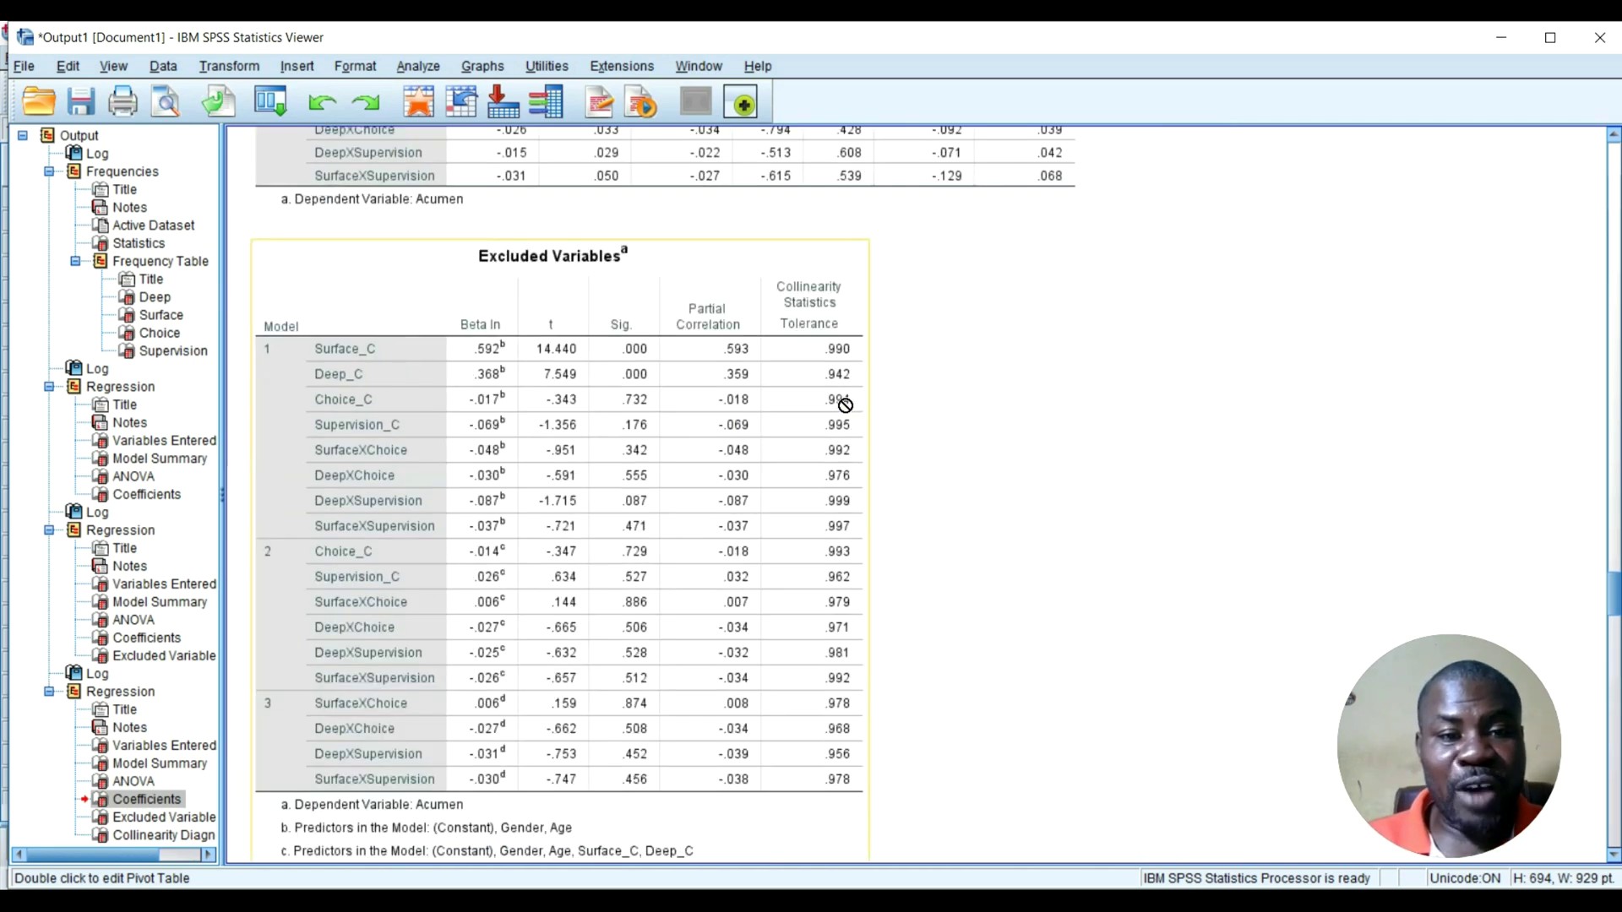
{"action": "scroll", "coordinate": [846, 405], "scroll_direction": "up", "scroll_amount": 20}
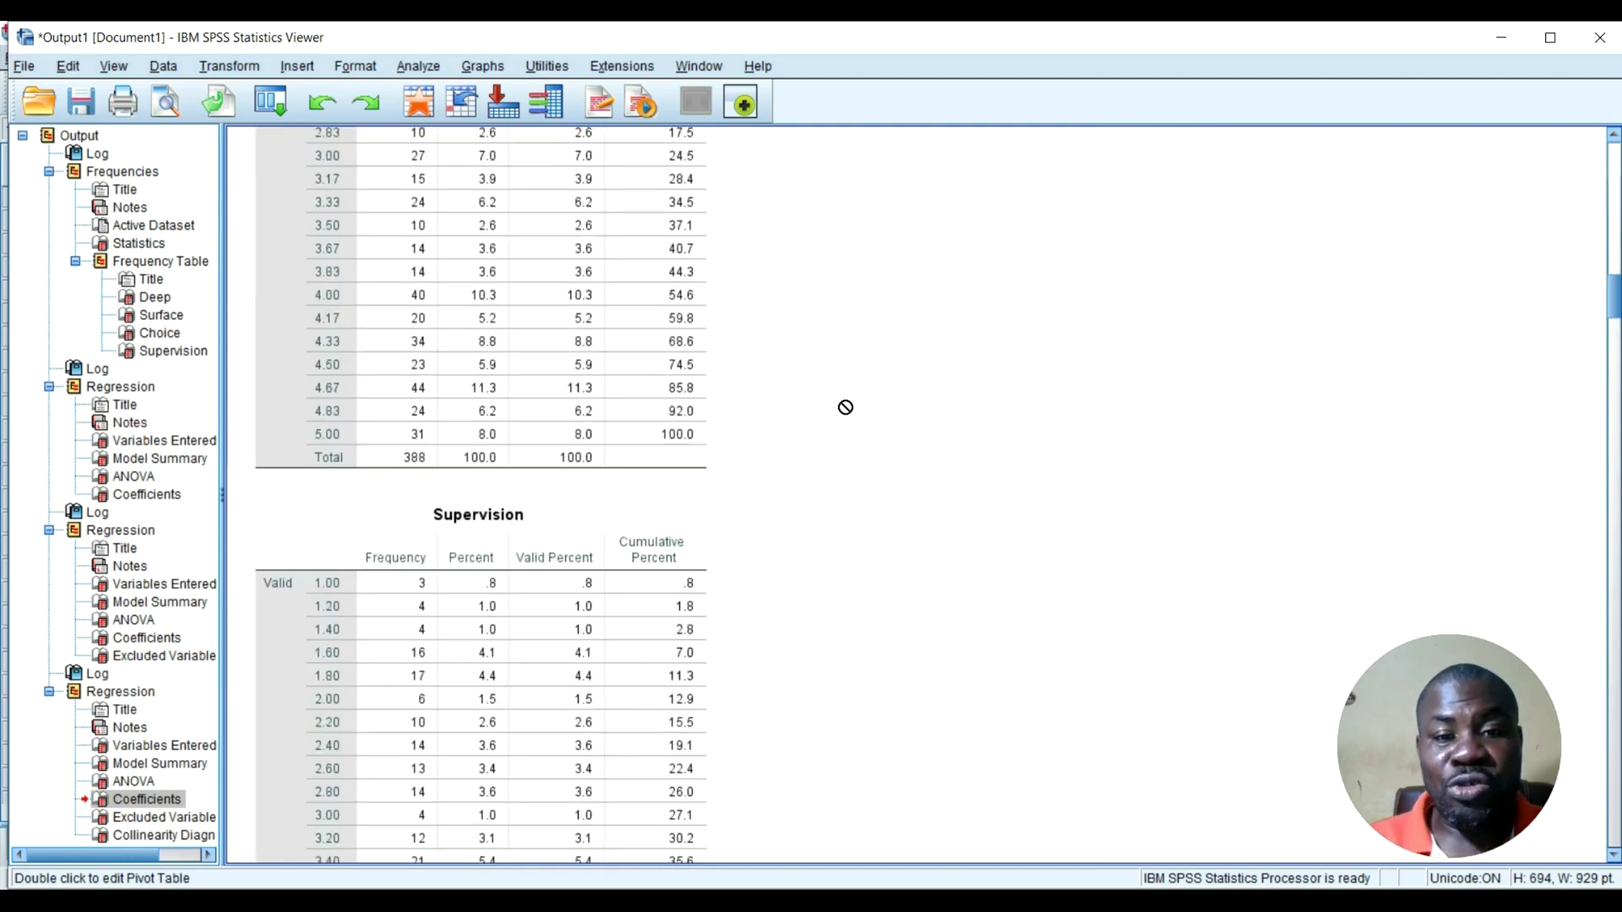
{"action": "scroll", "coordinate": [846, 408], "scroll_direction": "up", "scroll_amount": 8}
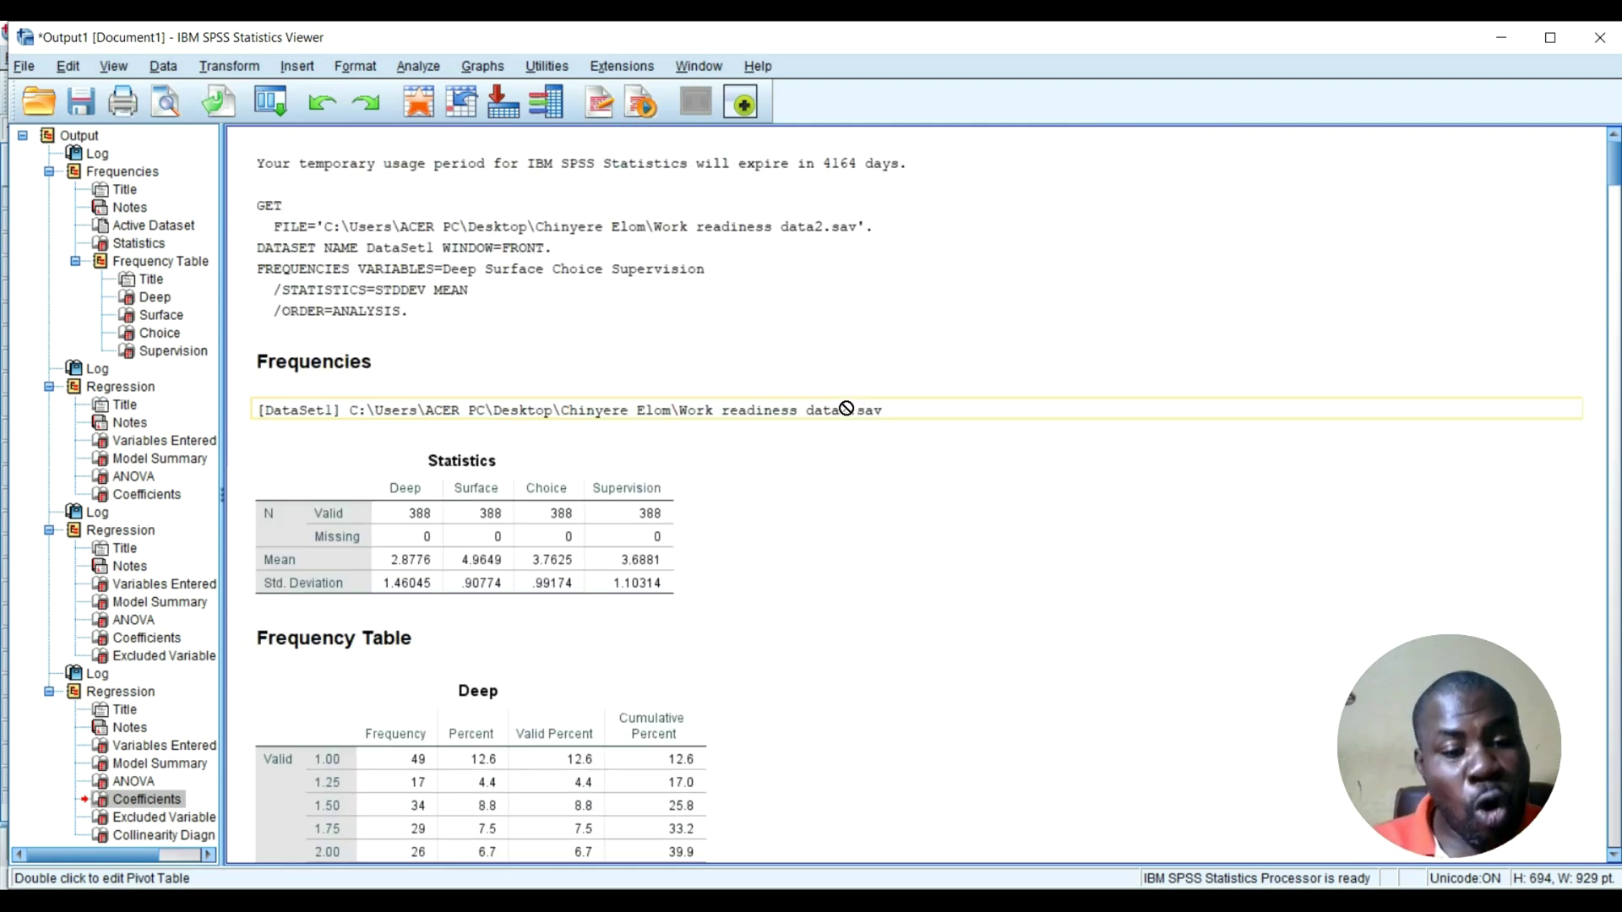